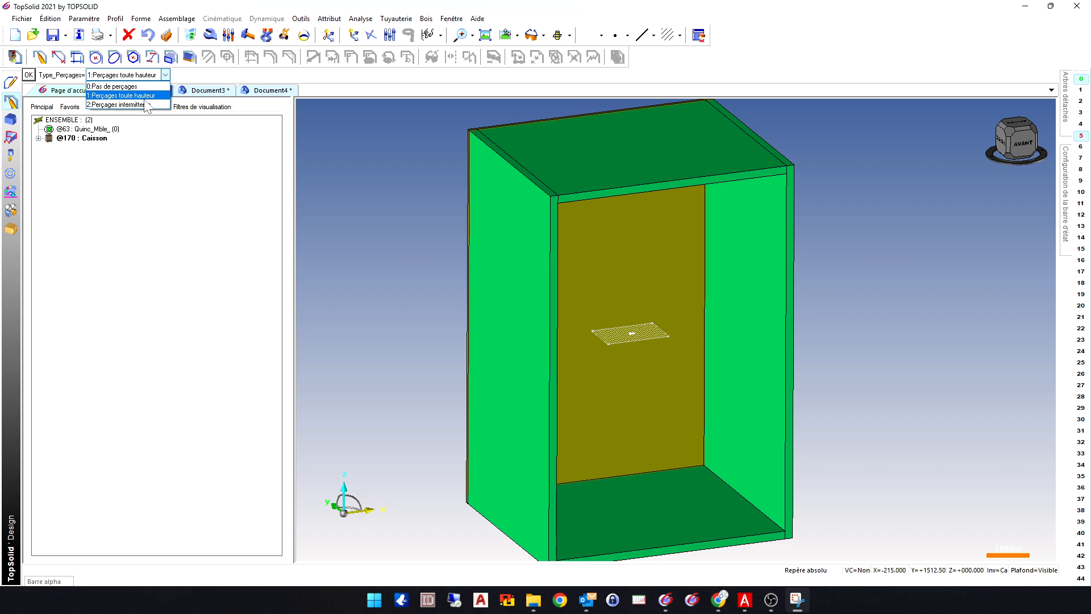
# - Insert the two removable shelves with full-height drilling and apply the Percage_TH_G drilling process to the cabinet side
pyautogui.click(146, 99)
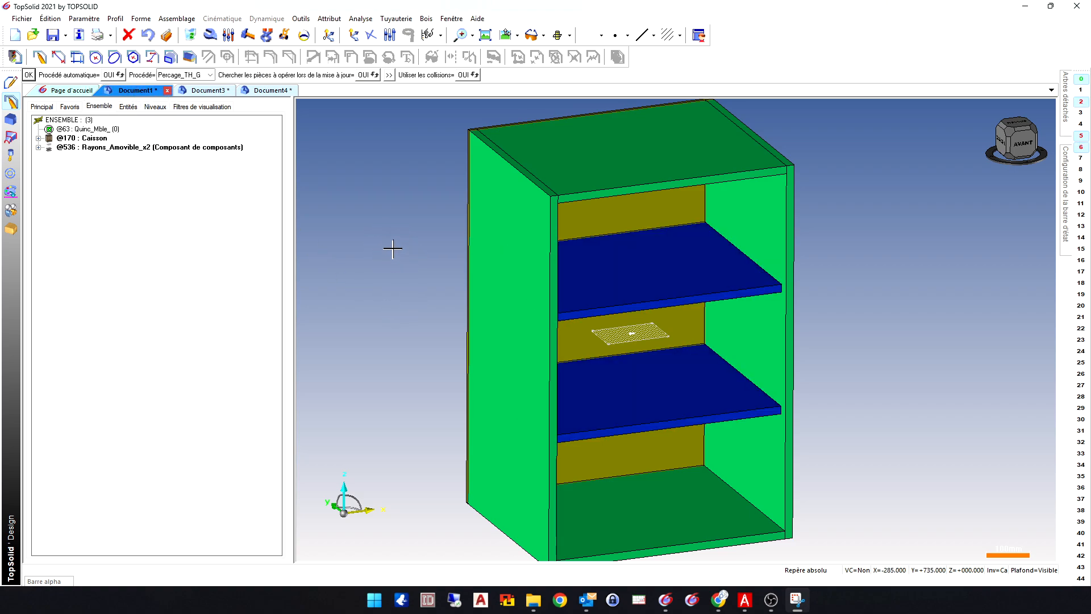
pyautogui.click(378, 217)
pyautogui.click(717, 314)
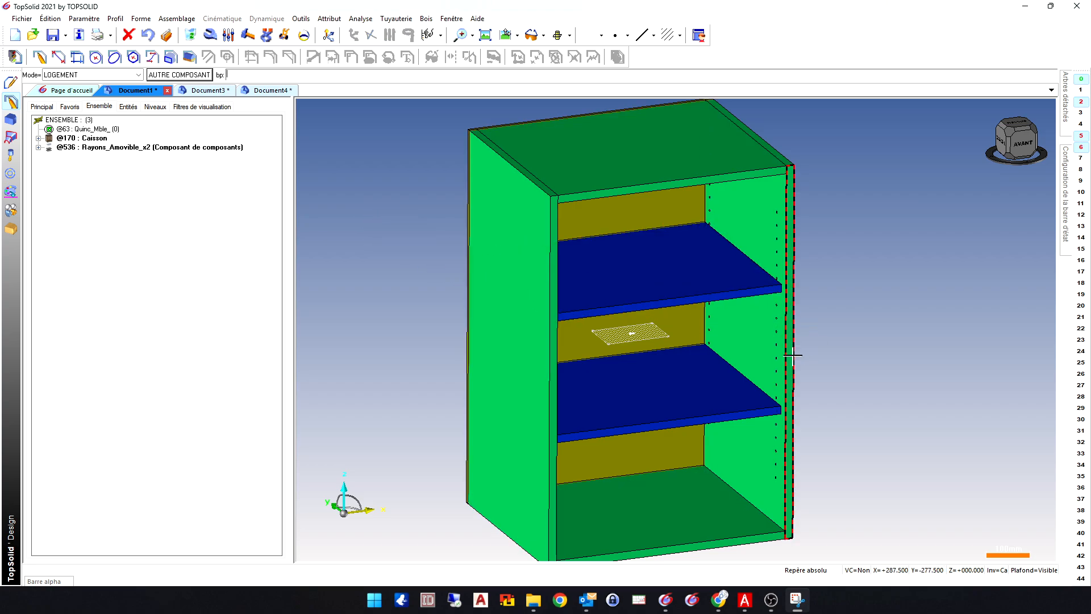
pyautogui.moveTo(835, 328)
pyautogui.mouseDown(button='middle')
pyautogui.moveTo(689, 324)
pyautogui.moveTo(809, 328)
pyautogui.moveTo(845, 324)
pyautogui.moveTo(847, 312)
pyautogui.mouseUp(button='middle')
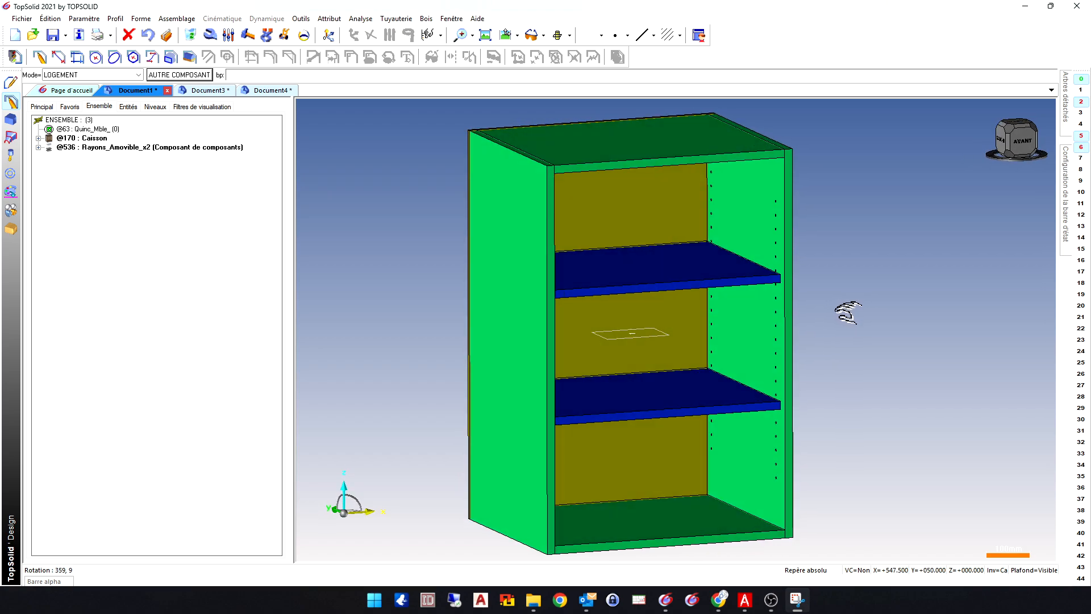
# - Change the removable shelves' drilling type to option 2, intermittent drilling (Perçages intermittents)
pyautogui.click(211, 36)
pyautogui.click(699, 267)
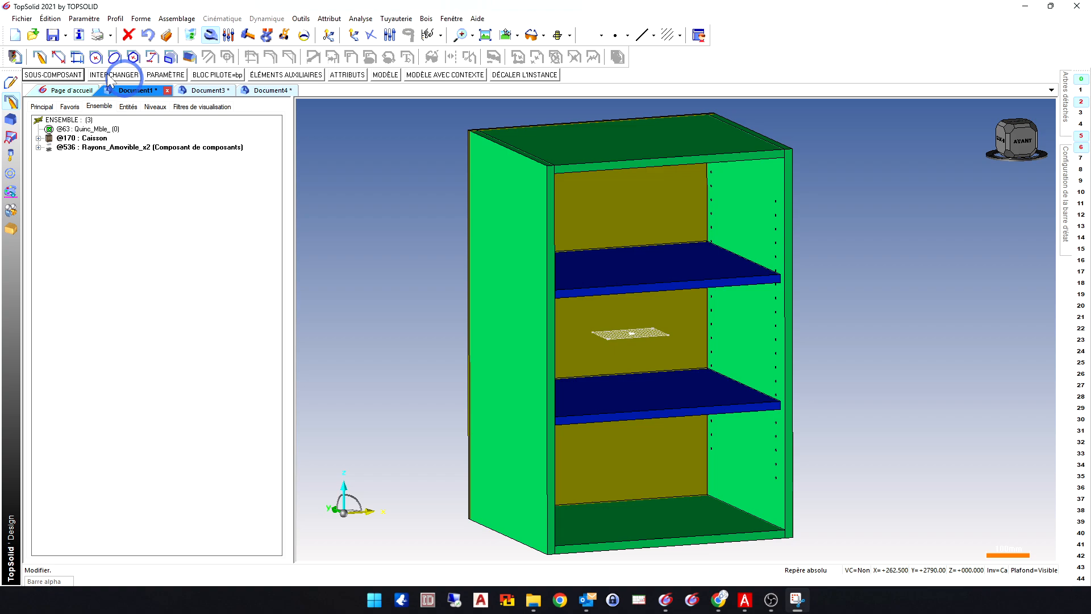
pyautogui.click(166, 75)
pyautogui.click(135, 76)
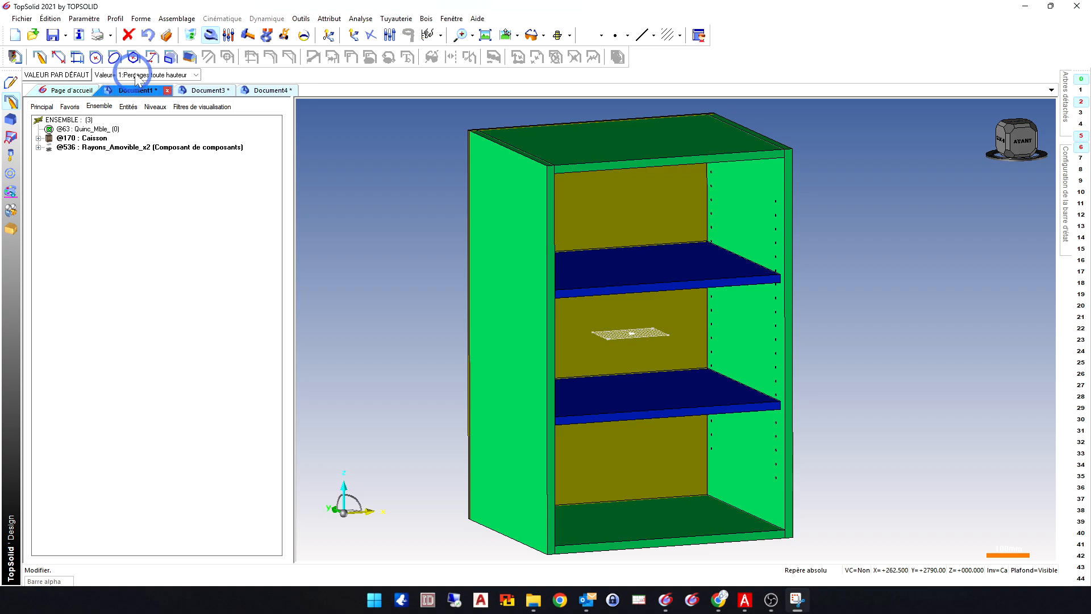
pyautogui.click(154, 106)
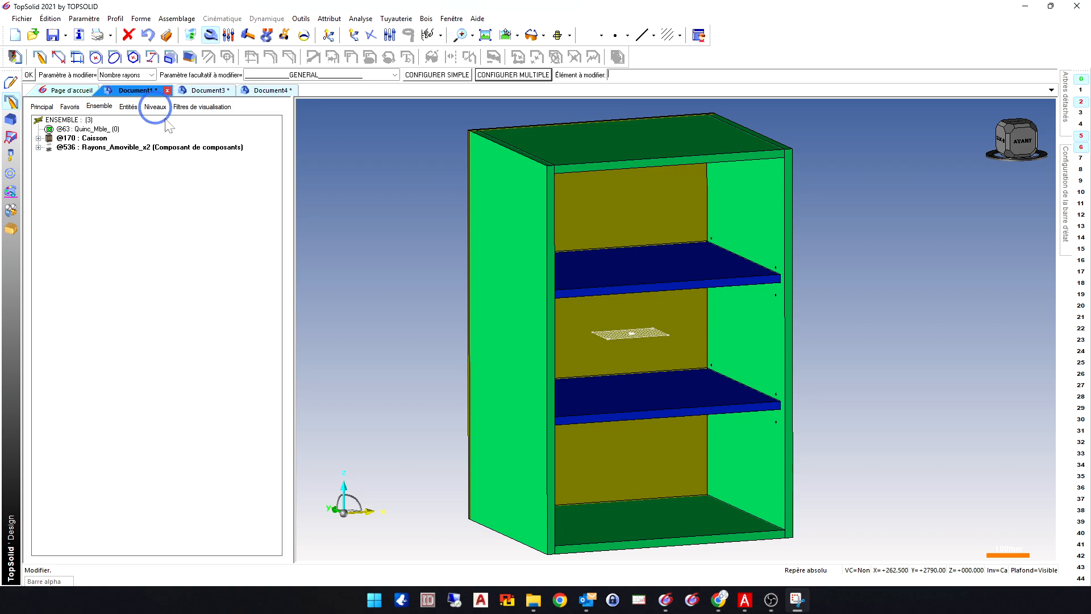
pyautogui.click(28, 75)
pyautogui.scroll(3, 814, 302)
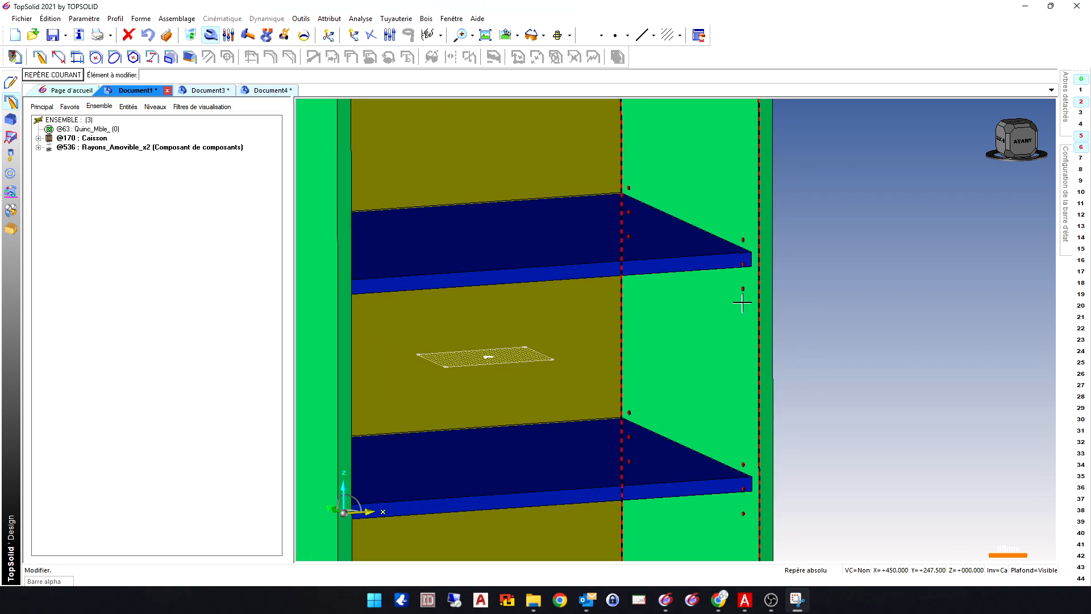
pyautogui.scroll(-3, 742, 303)
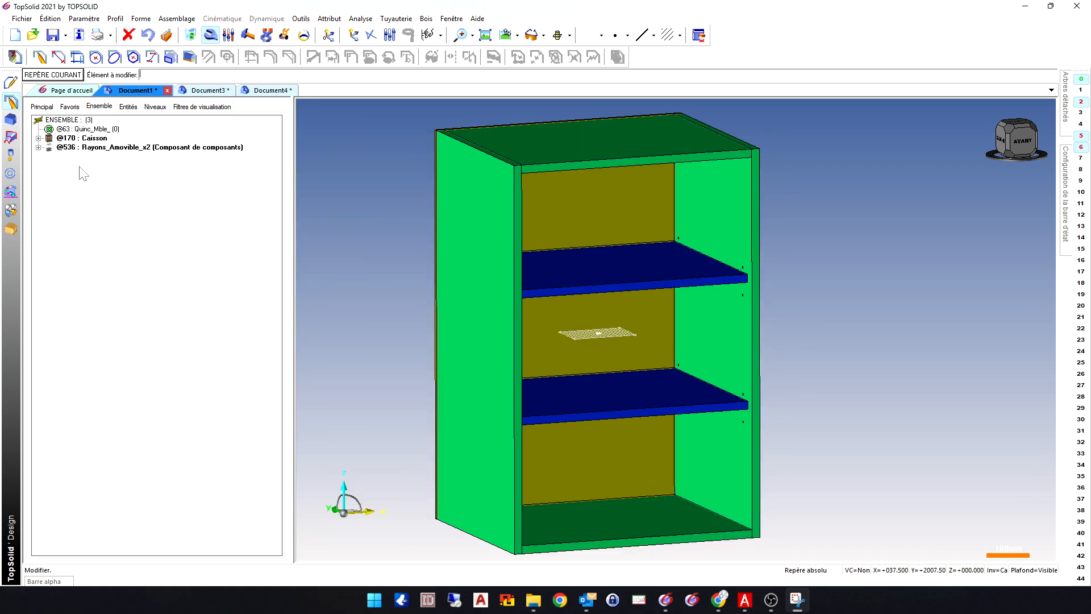
# - In the optional drivers of Rayons_Amovible_x2, set the shelf thickness Epaisseur_Rayons to 25 mm
pyautogui.click(119, 149)
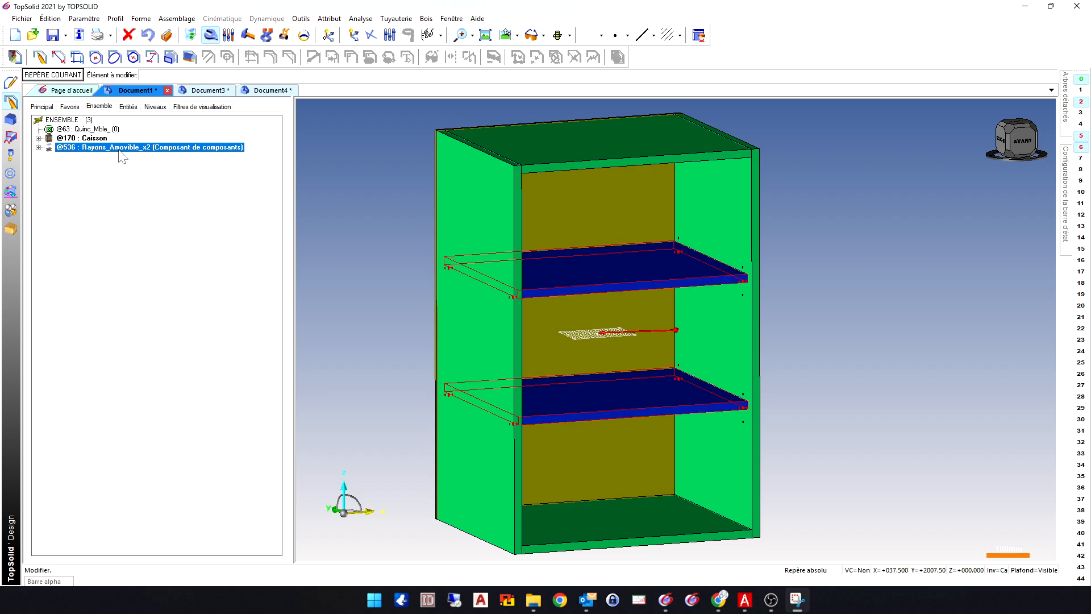
pyautogui.click(38, 147)
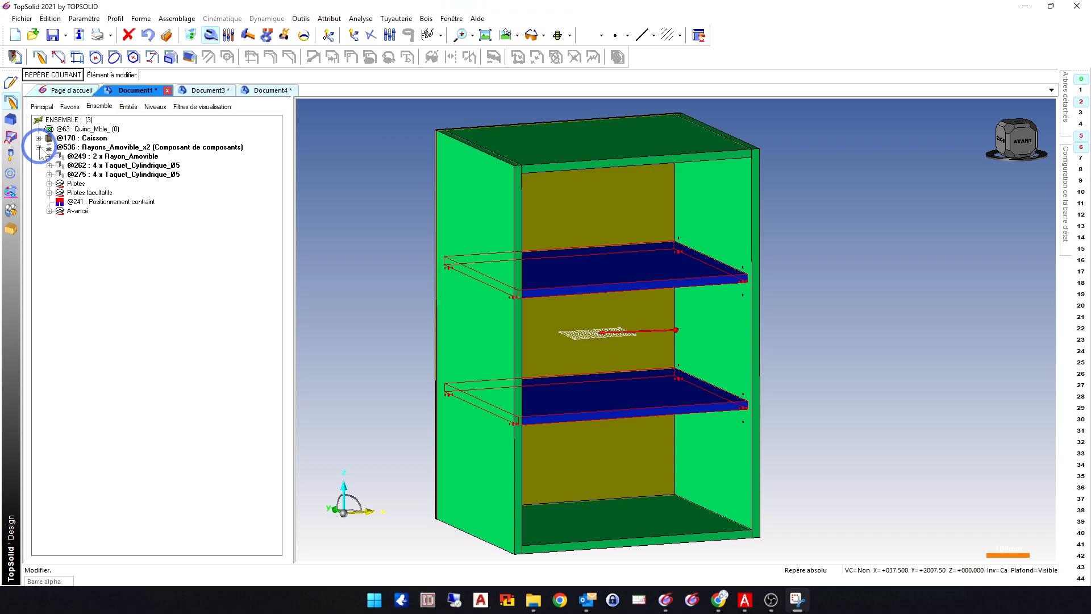
pyautogui.click(122, 166)
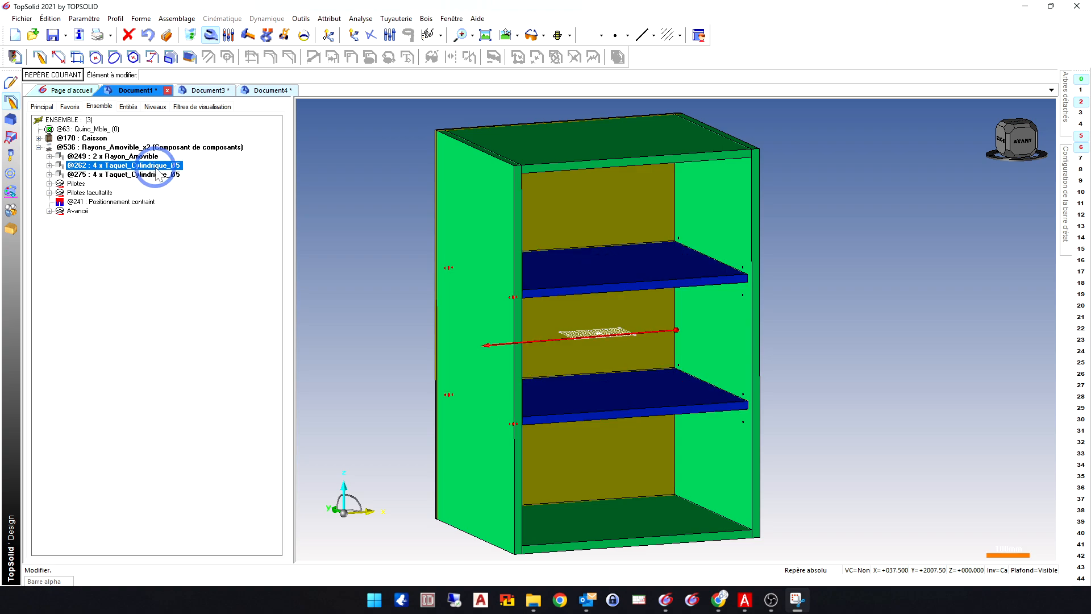
pyautogui.click(50, 193)
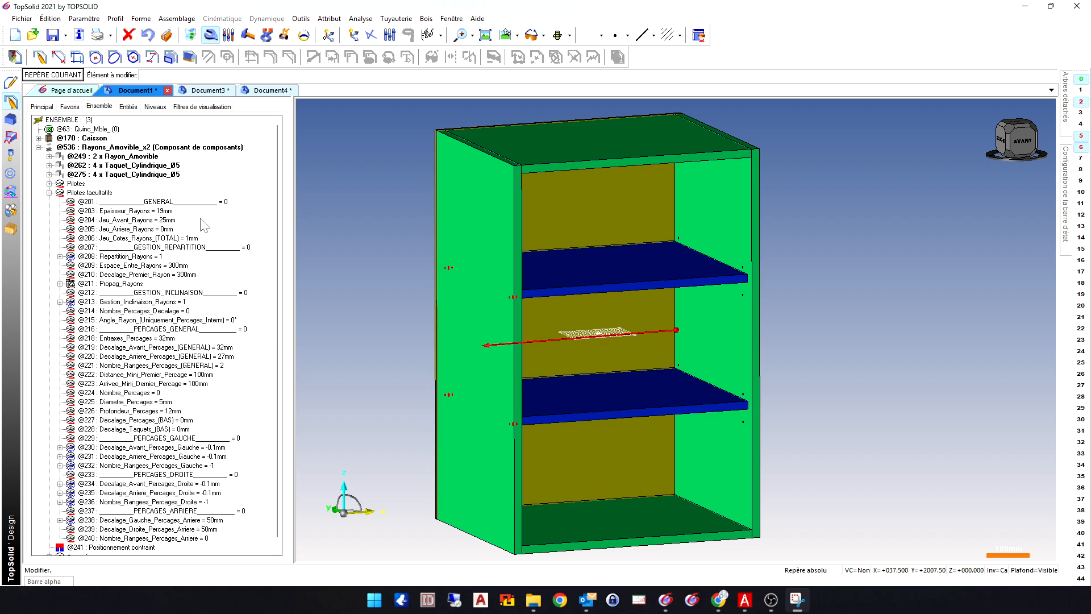
pyautogui.click(157, 211)
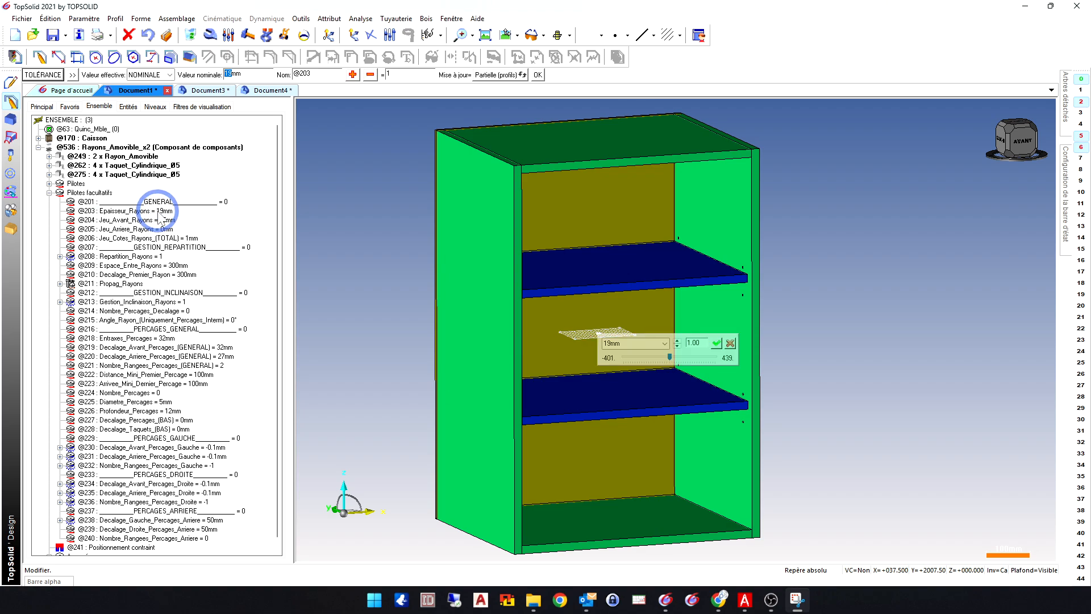
pyautogui.write('25')
pyautogui.press('Return')
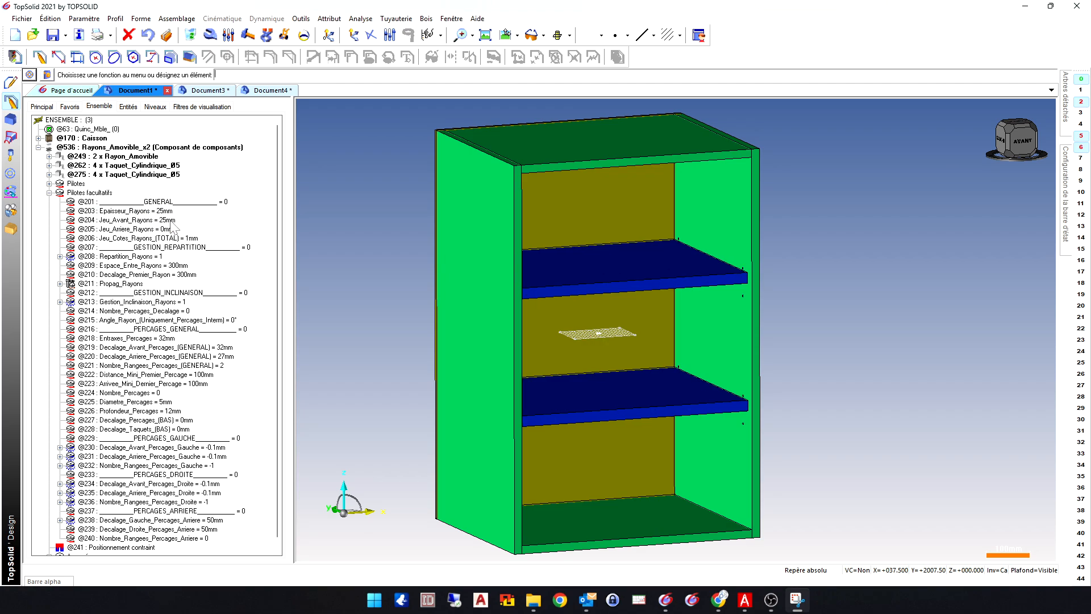
# - Set the shelves' front clearance Jeu_Avant_Rayons to 0 mm
pyautogui.click(170, 221)
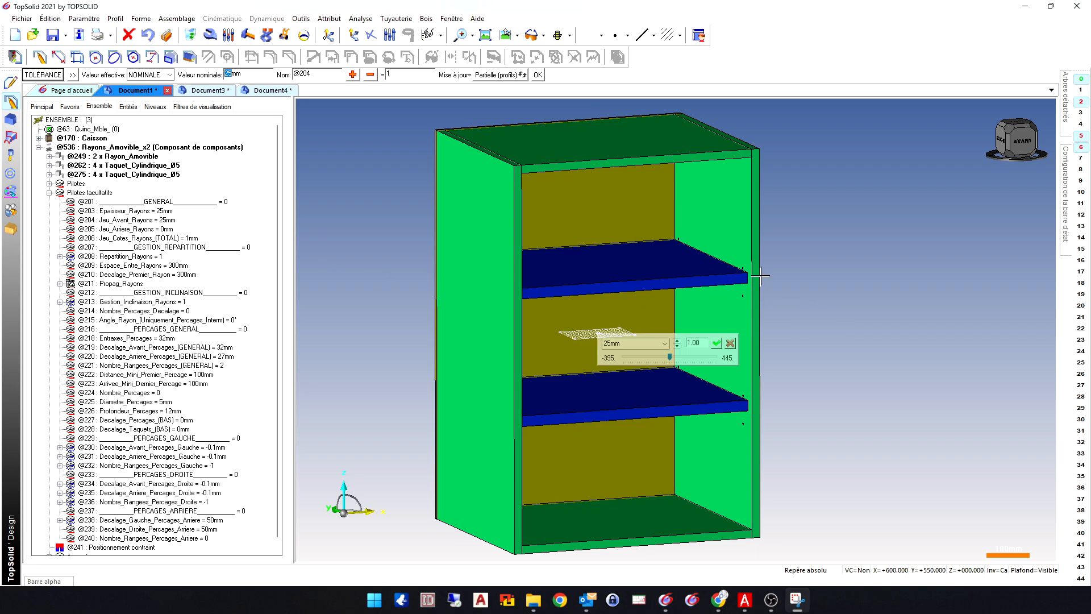
pyautogui.click(162, 220)
pyautogui.write('0')
pyautogui.press('Return')
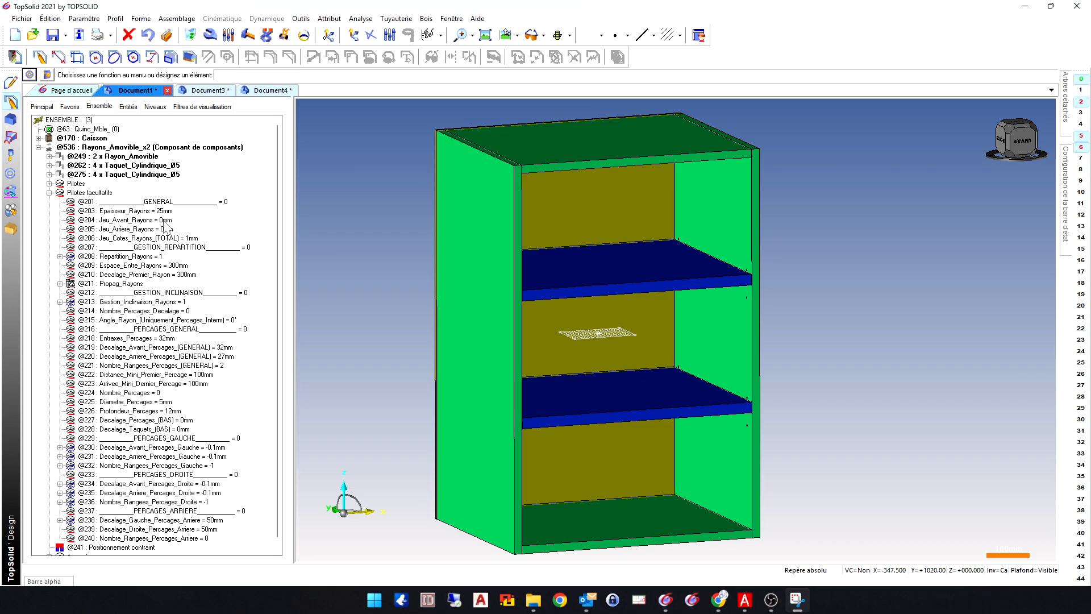
# - Set the shelves' rear clearance Jeu_Arriere_Rayons to 50 mm
pyautogui.click(164, 230)
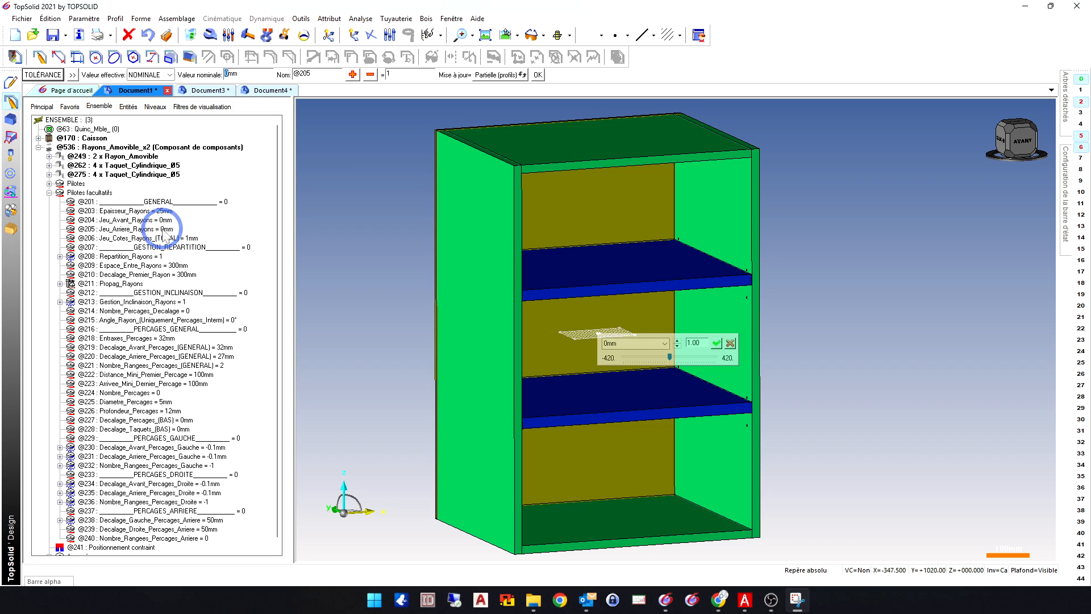
pyautogui.write('50')
pyautogui.press('Return')
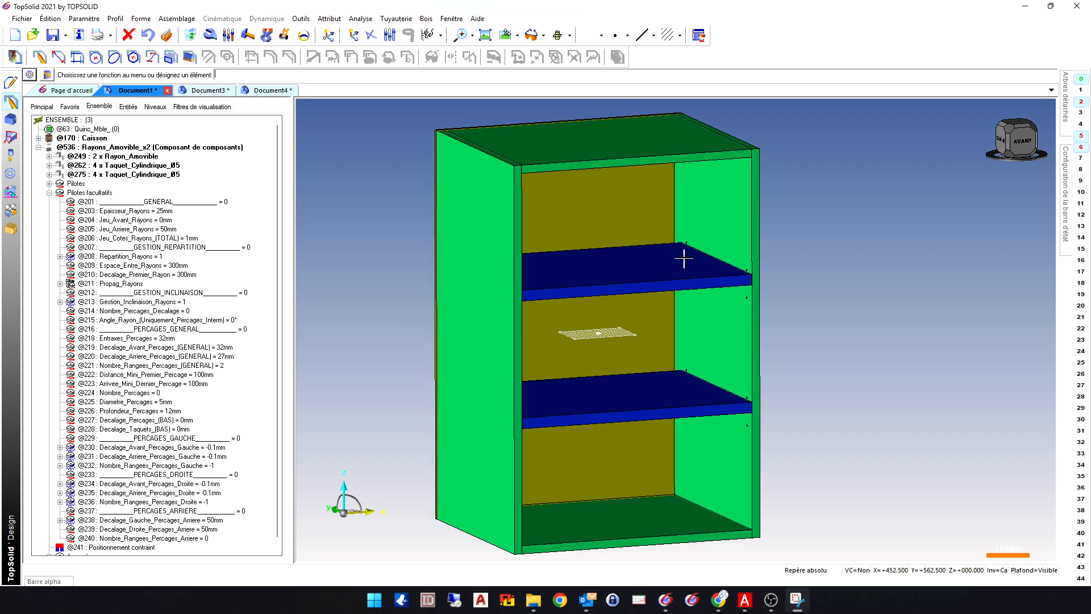
# - Set the shelves' rear clearance Jeu_Arriere_Rayons back to 0 mm
pyautogui.click(156, 228)
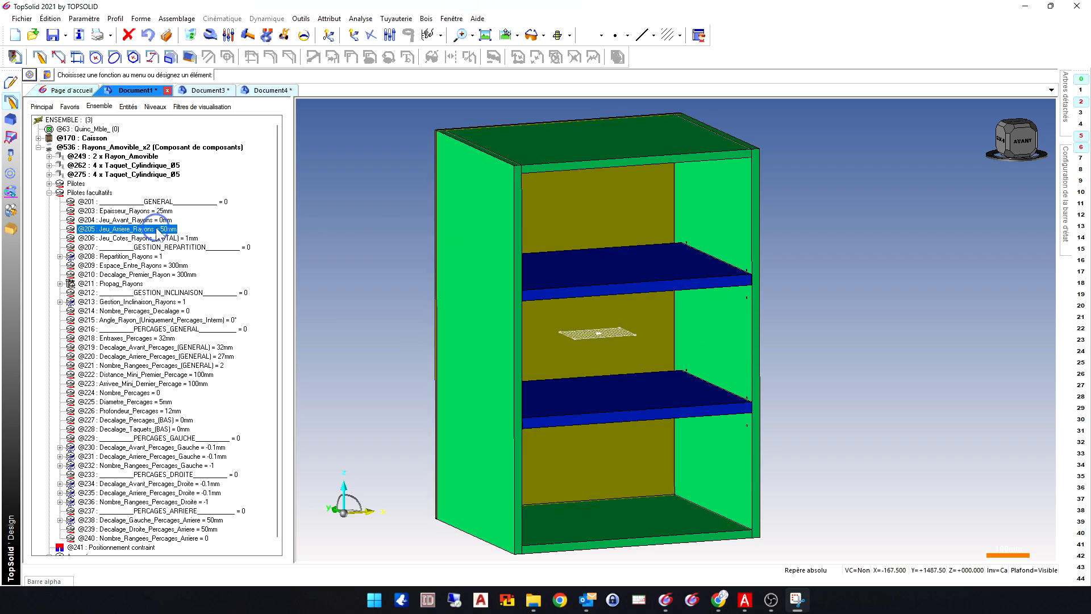
pyautogui.press('Escape')
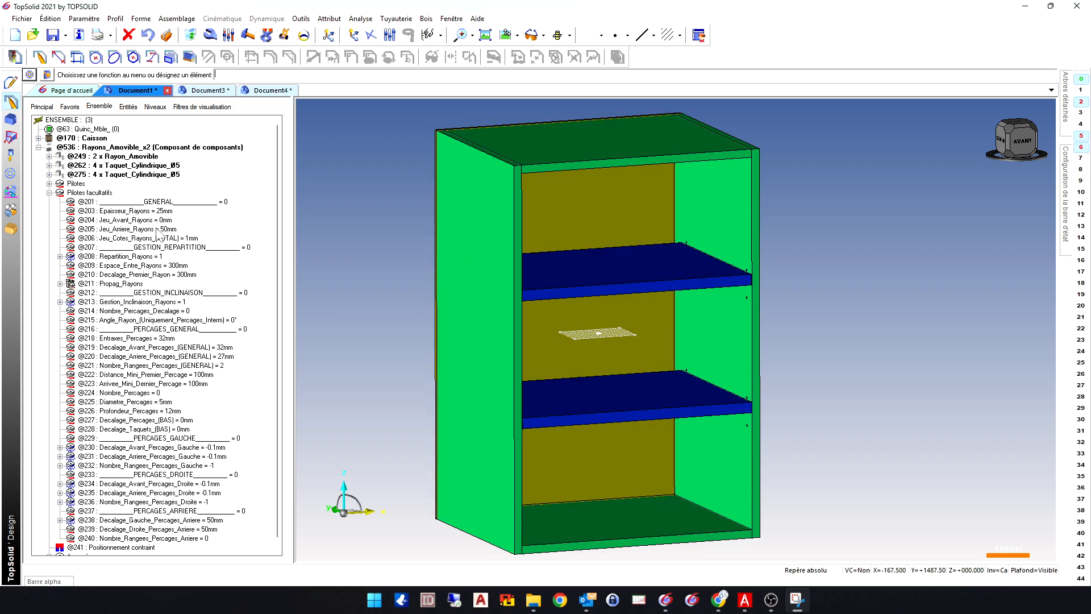
pyautogui.click(158, 229)
pyautogui.write('0')
pyautogui.press('Return')
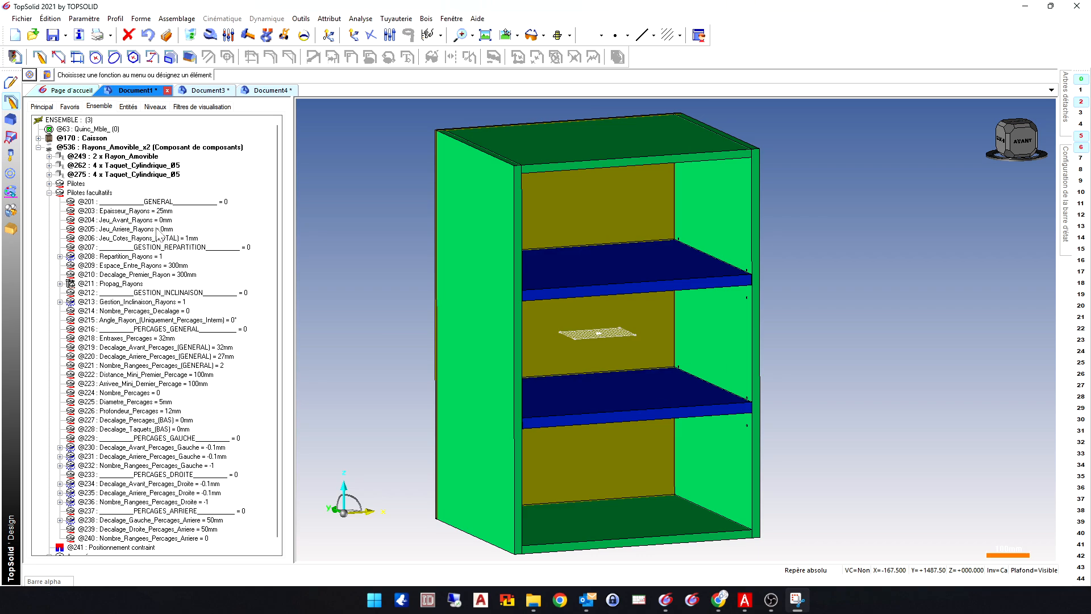
# - Set the shelf distribution Repartition_Rayons to option 3, Depuis le bas - Pas manuel
pyautogui.click(60, 257)
pyautogui.click(71, 266)
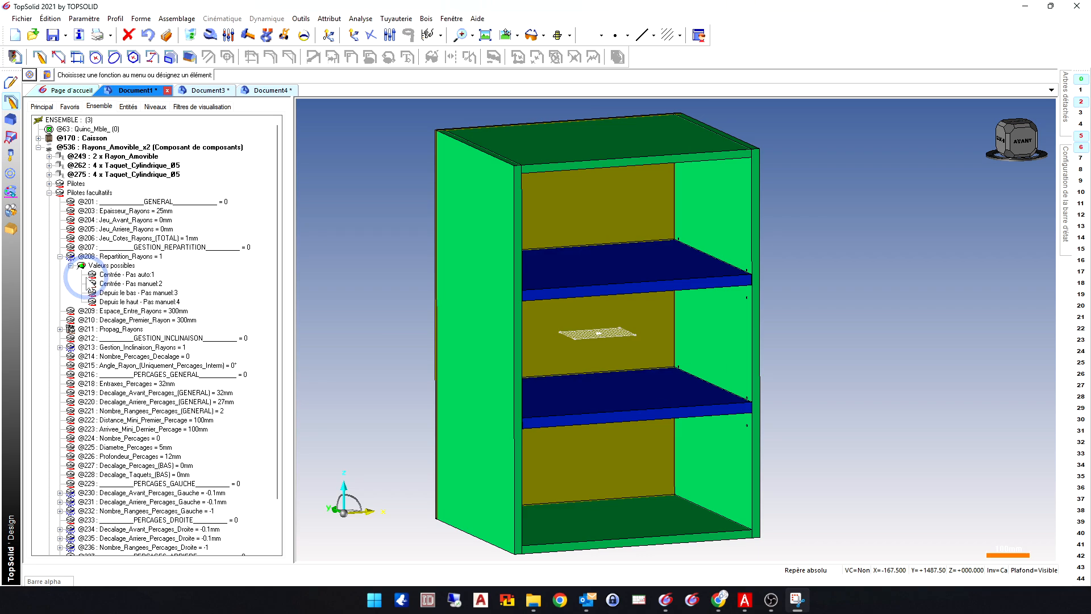
pyautogui.rightClick(117, 256)
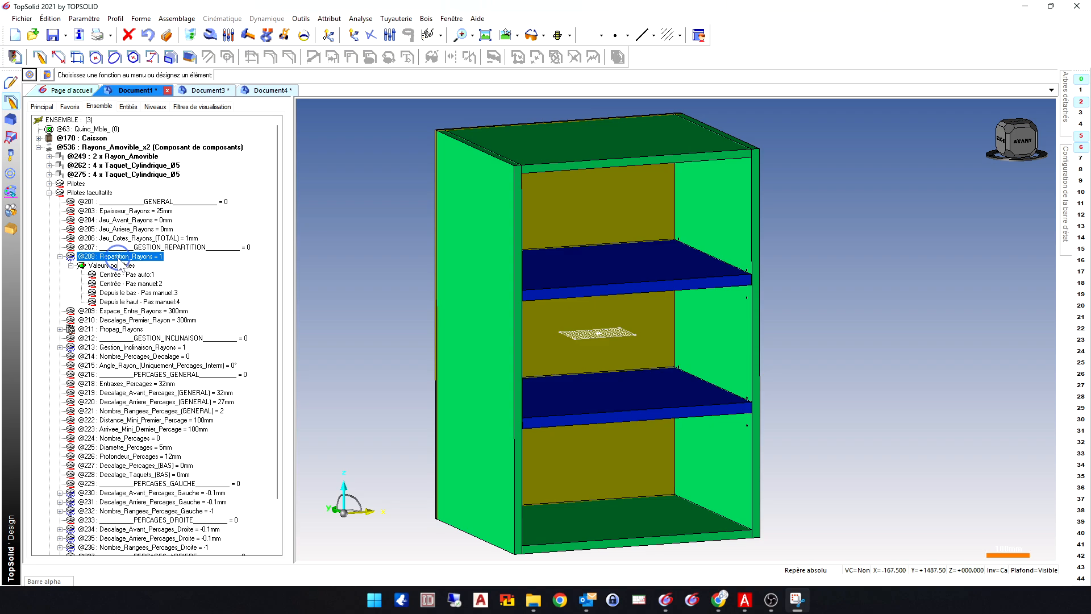
pyautogui.click(151, 285)
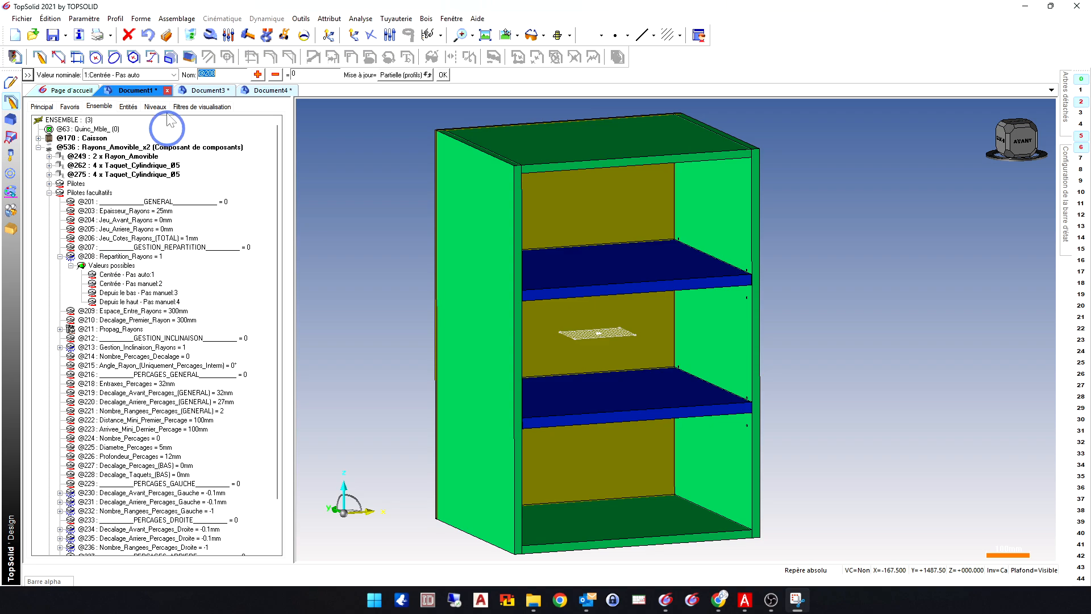
pyautogui.click(130, 74)
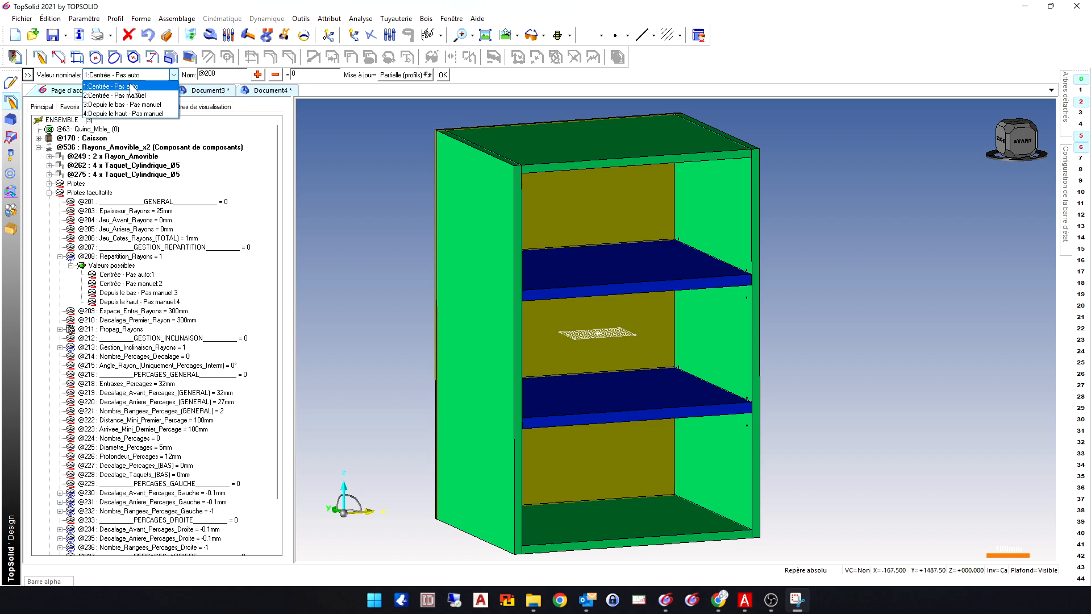
pyautogui.click(146, 106)
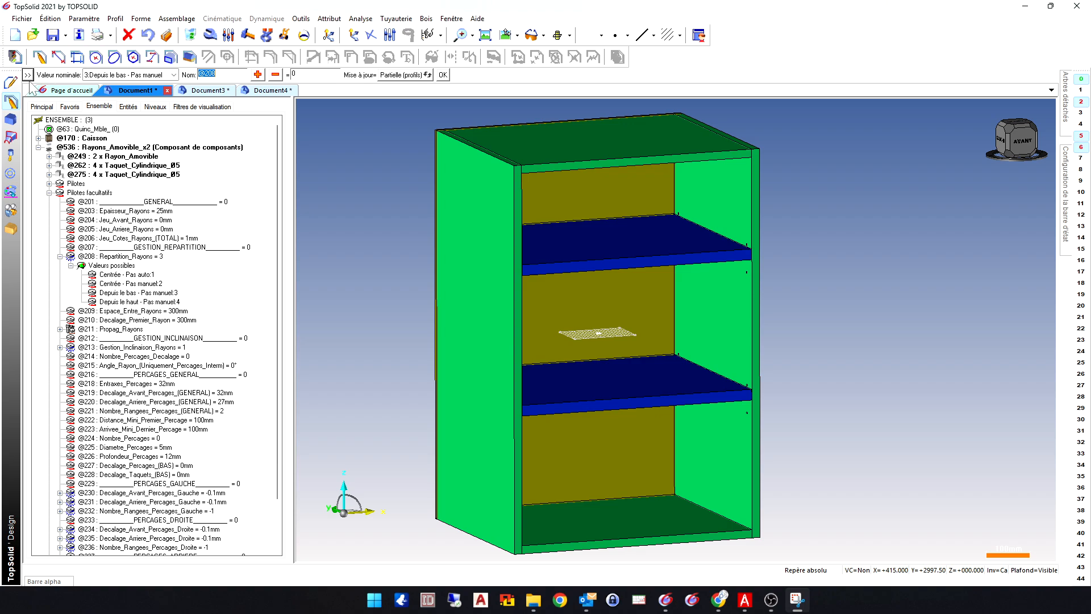
pyautogui.click(10, 82)
pyautogui.click(407, 57)
pyautogui.click(727, 480)
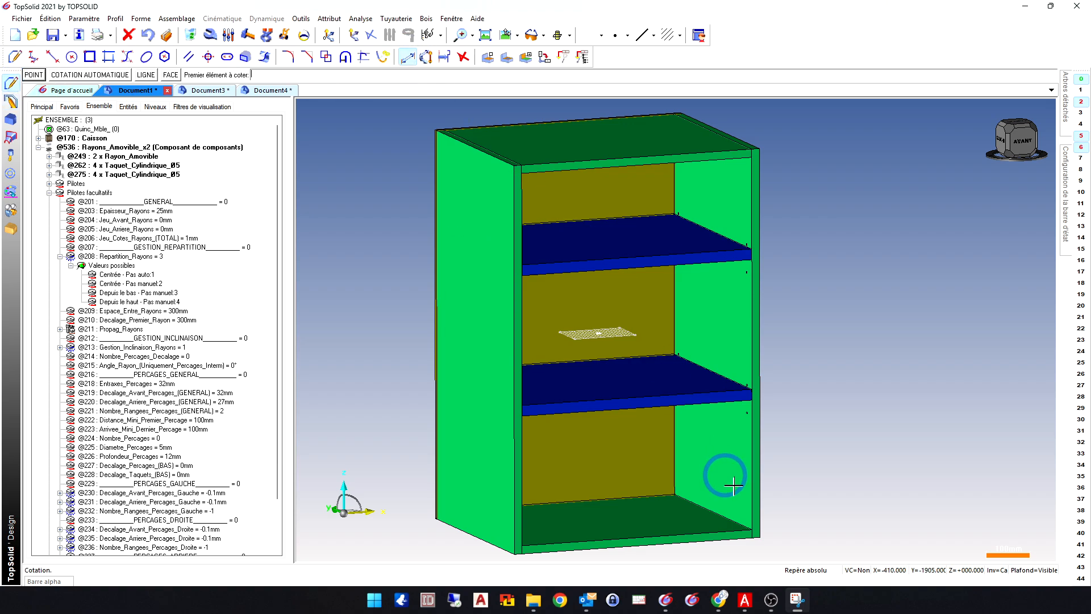
pyautogui.click(738, 532)
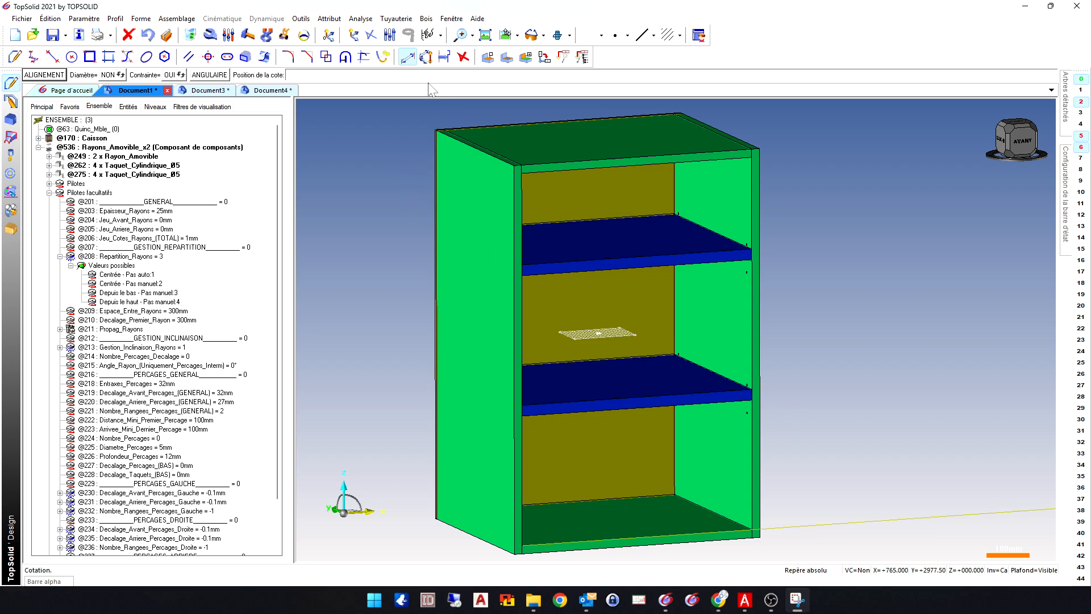
# - Add a 3D dimension between the cabinet's bottom panel and the lower shelf, placed outside the cabinet
pyautogui.click(426, 56)
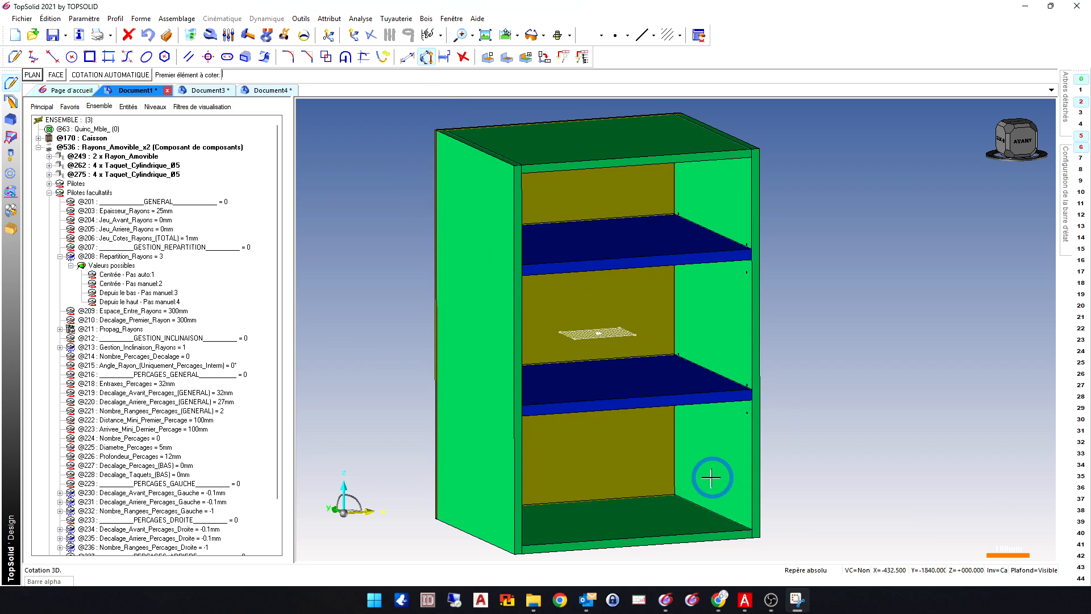
pyautogui.click(727, 531)
pyautogui.click(713, 401)
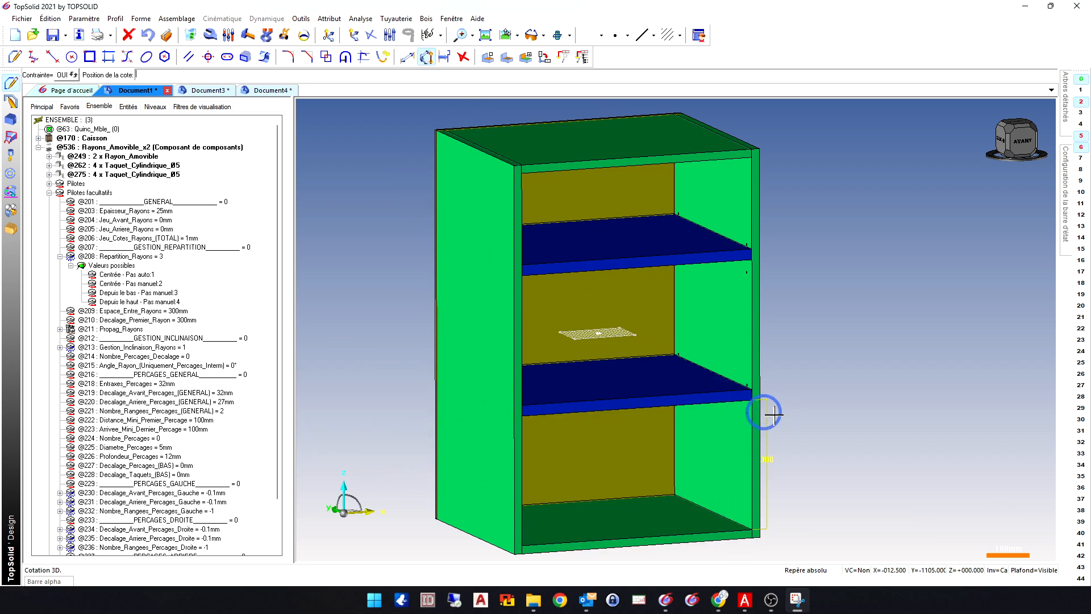
pyautogui.click(796, 415)
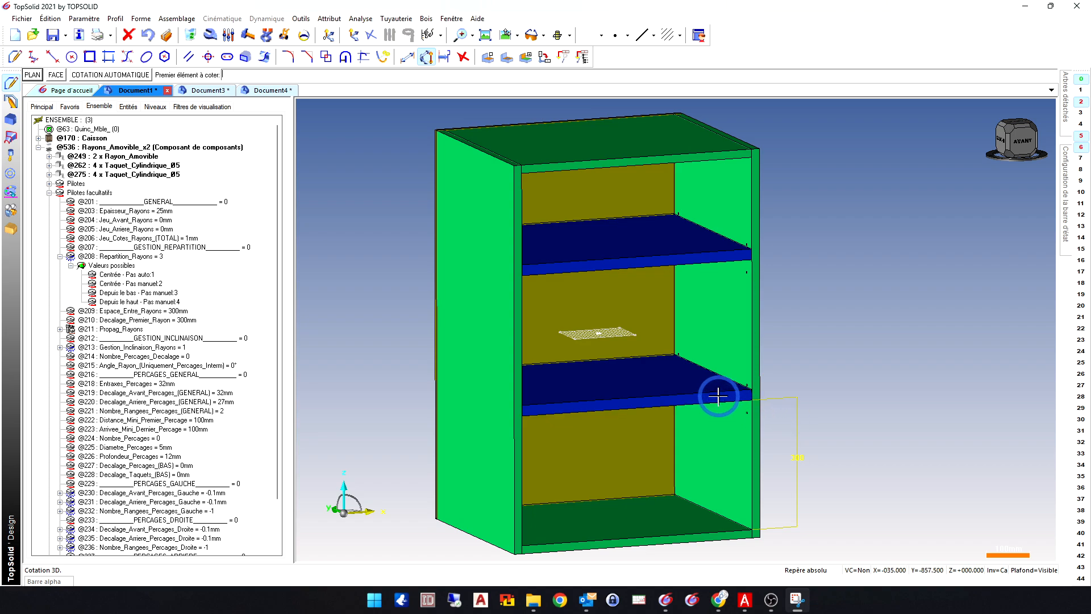
# - Add 3D dimensions between the two shelves and between the upper shelf and the top panel, then collapse the distribution's possible values
pyautogui.click(730, 253)
pyautogui.click(828, 272)
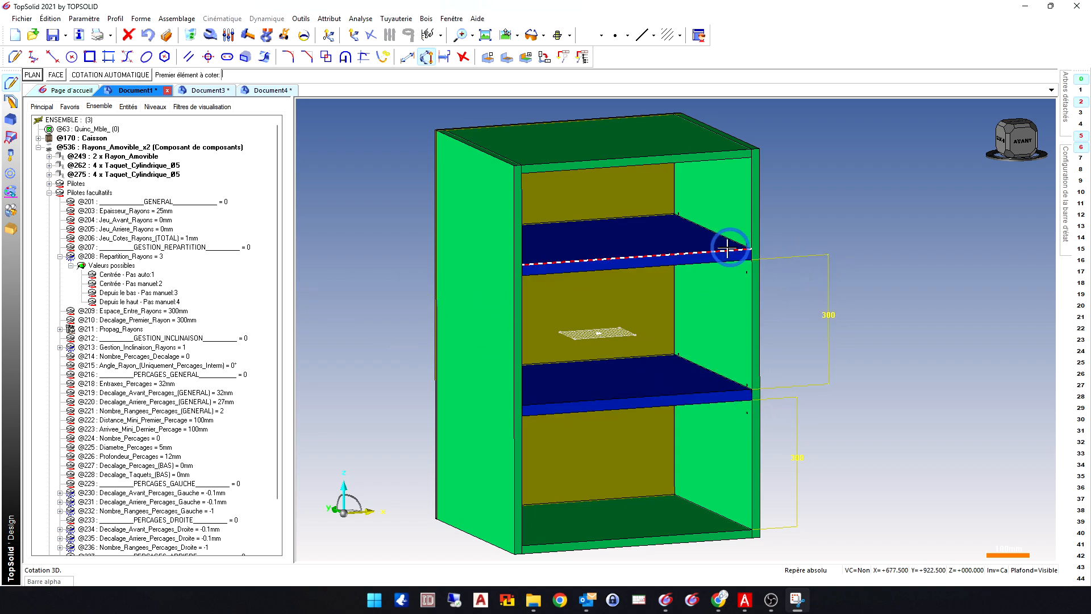
pyautogui.click(728, 249)
pyautogui.click(717, 152)
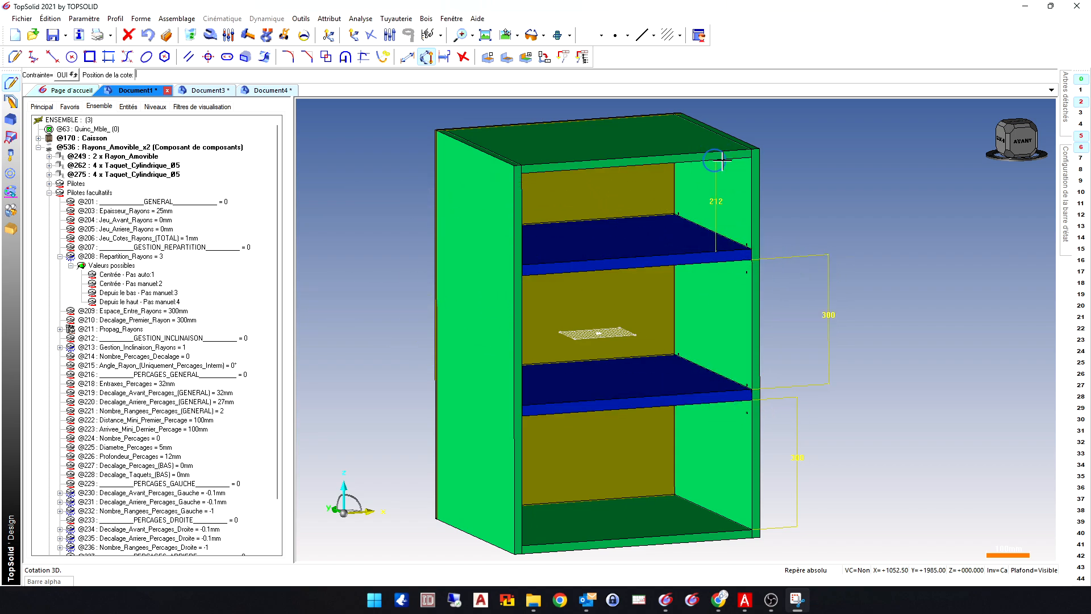
pyautogui.click(824, 172)
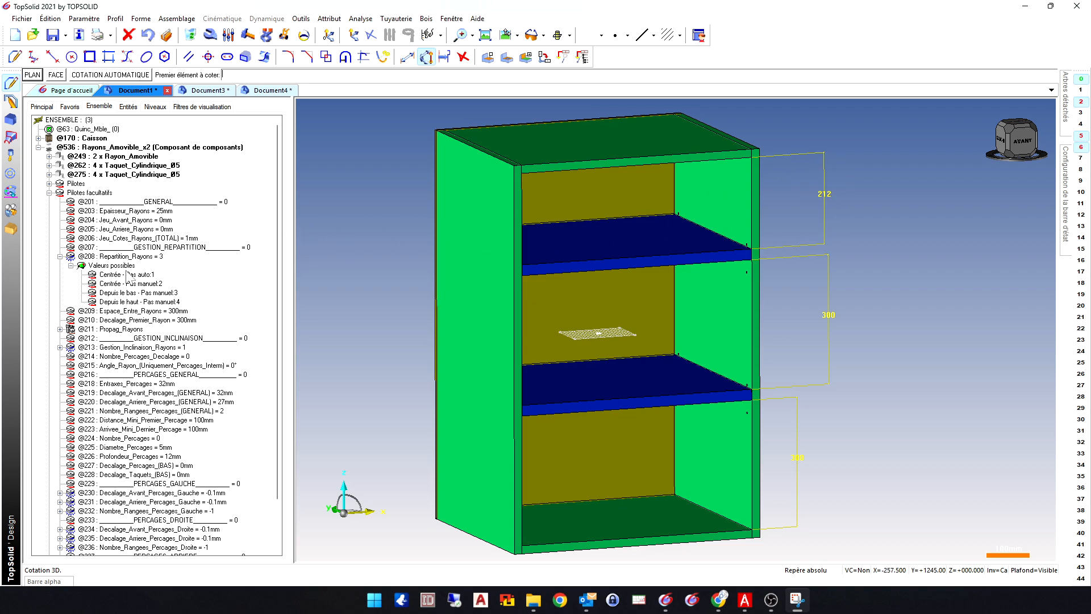
pyautogui.click(71, 266)
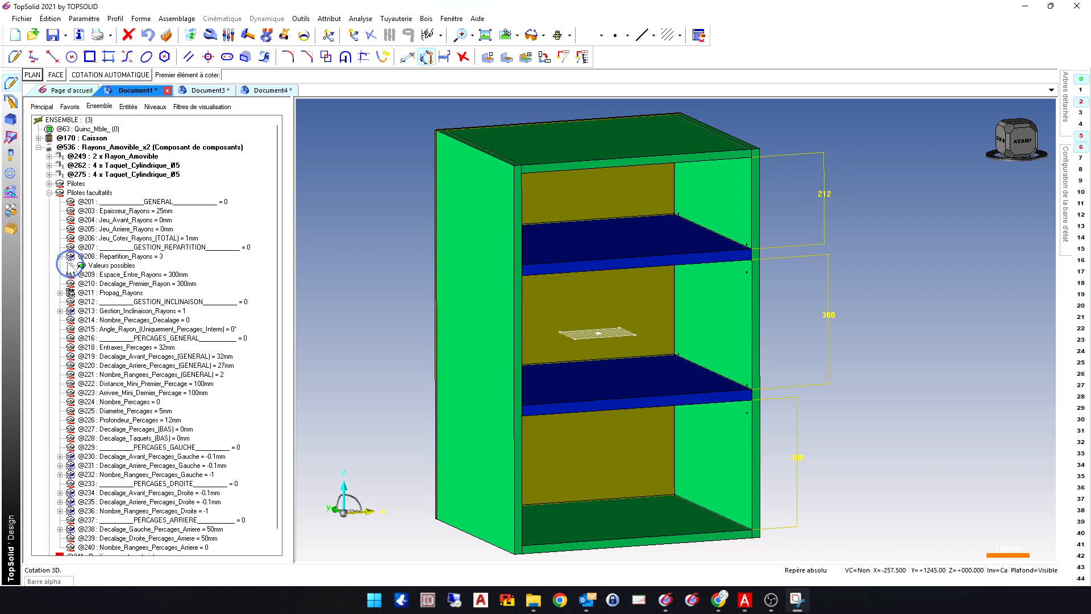
# - Set the first shelf offset Decalage_Premier_Rayon to 125 mm and the shelf spacing Espace_Entre_Rayons to 254.98 mm
pyautogui.click(175, 277)
pyautogui.click(176, 284)
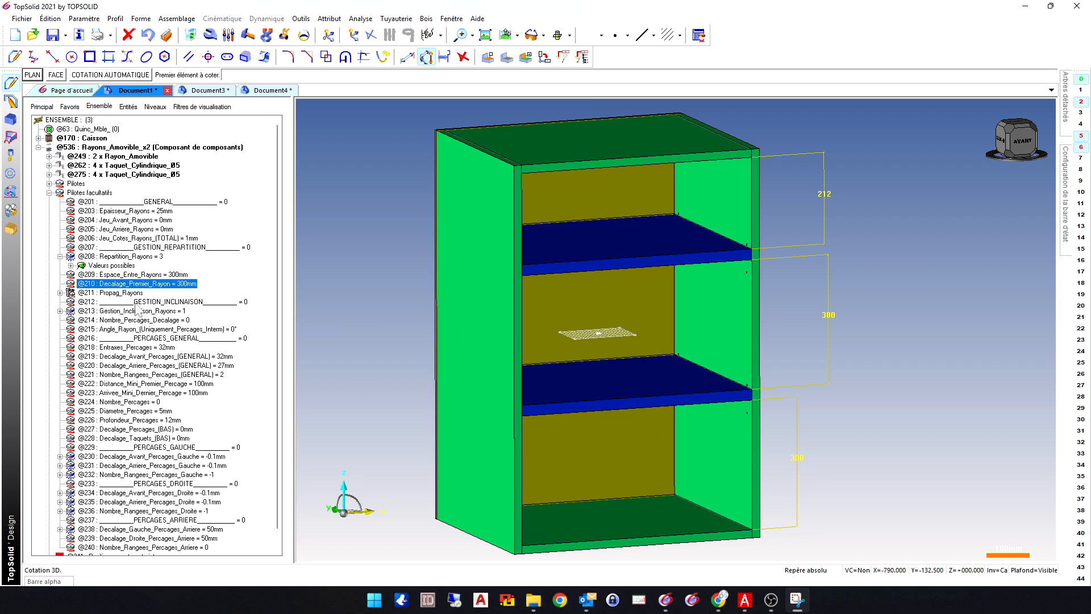
pyautogui.doubleClick(182, 284)
pyautogui.write('125')
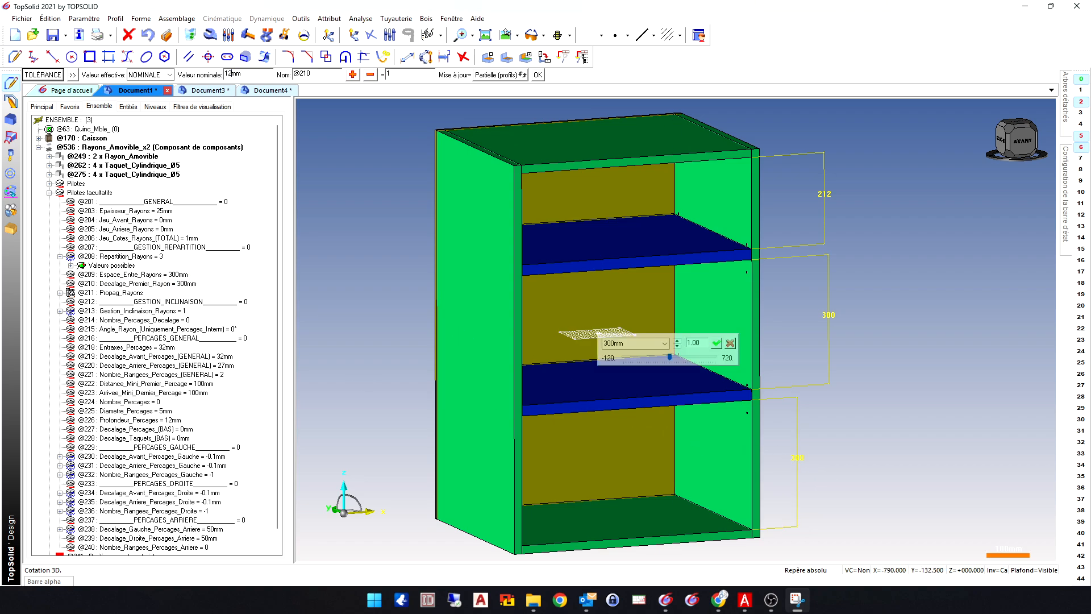
pyautogui.press('Return')
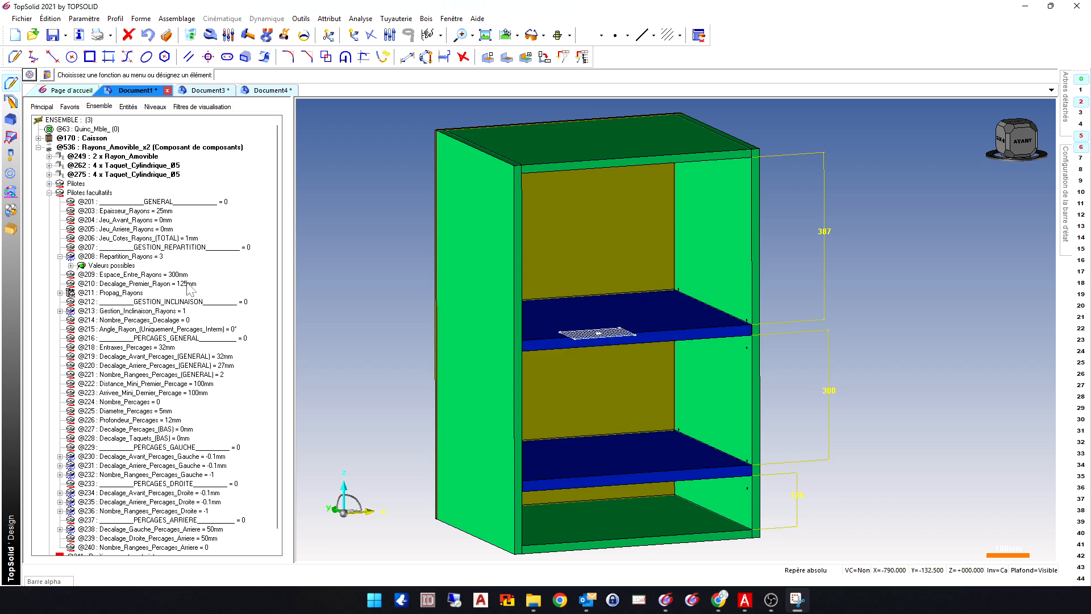
pyautogui.doubleClick(177, 276)
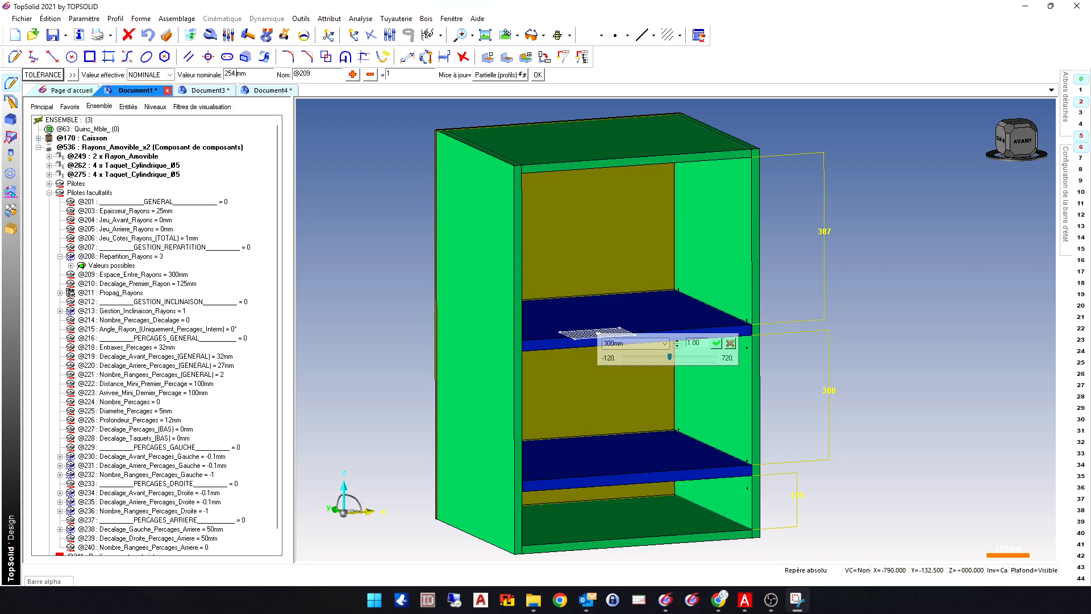
pyautogui.press('Return')
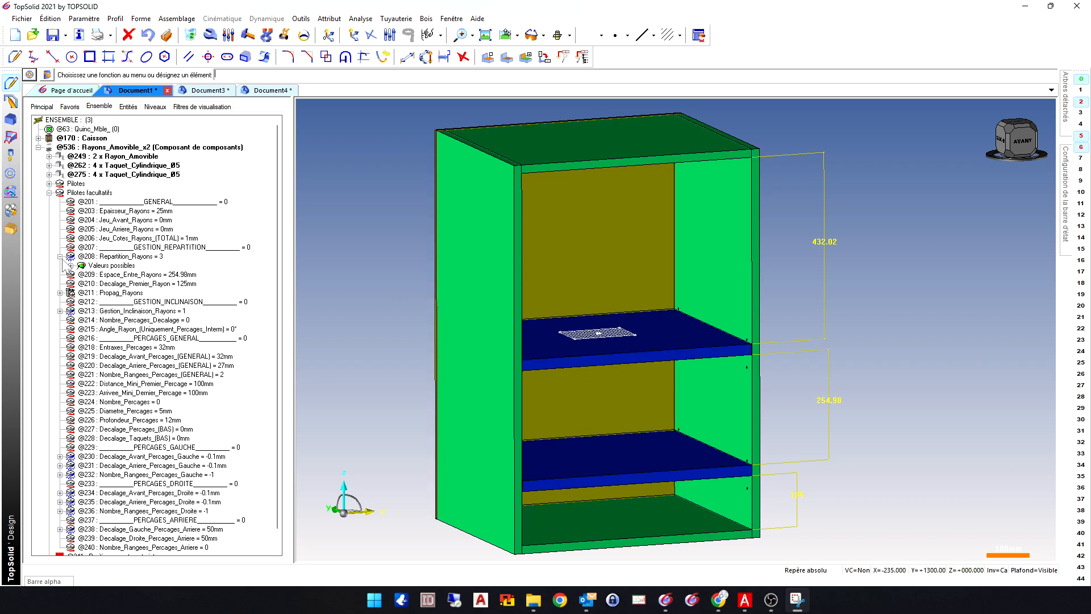
# - Delete the three 3D spacing dimensions beside the cabinet
pyautogui.rightClick(109, 256)
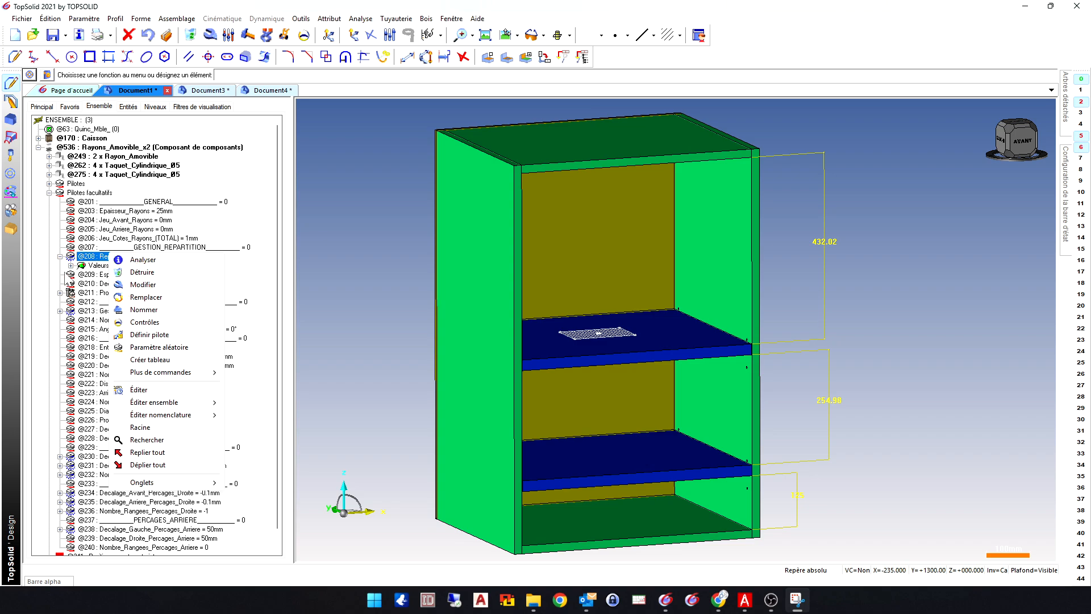
pyautogui.click(94, 275)
pyautogui.click(191, 35)
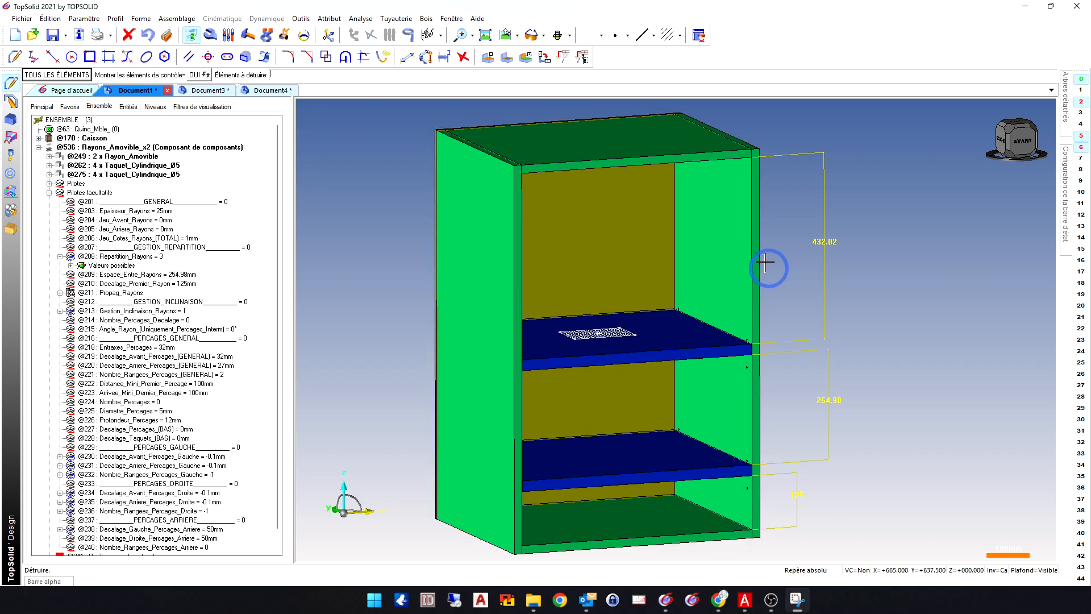
pyautogui.click(829, 241)
pyautogui.click(829, 400)
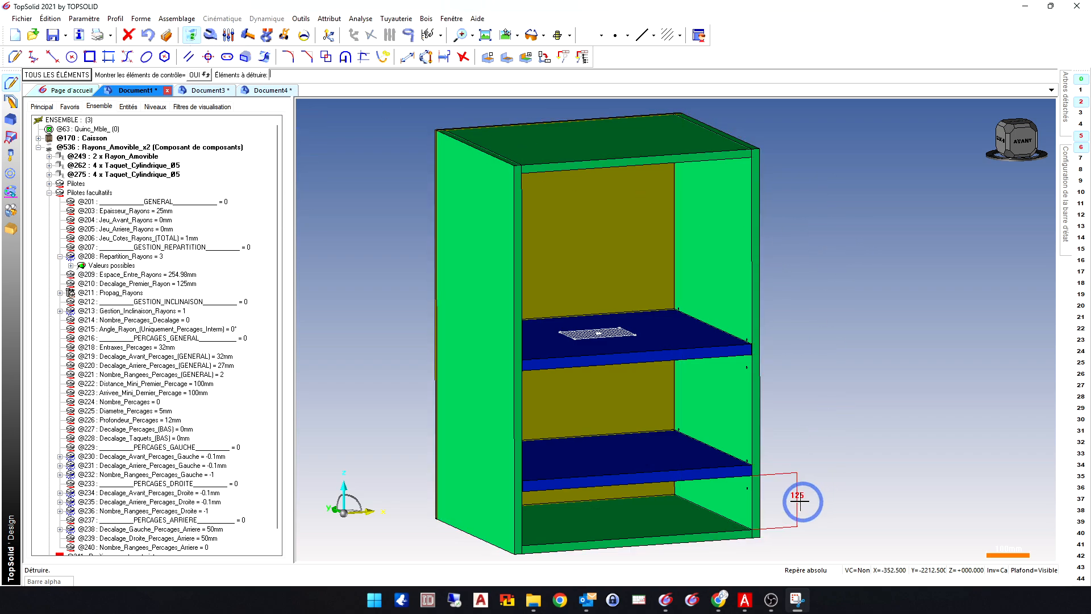
pyautogui.click(798, 496)
# - Set the shelf distribution Repartition_Rayons to option 1, Centrée - Pas auto, and collapse its possible values
pyautogui.rightClick(116, 256)
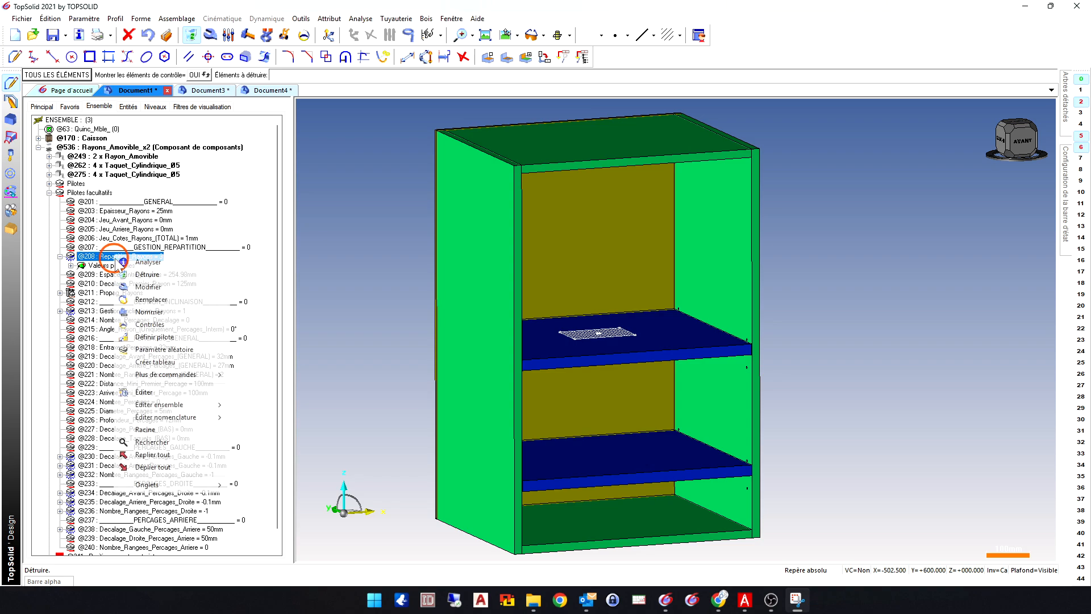
pyautogui.click(142, 287)
pyautogui.click(117, 75)
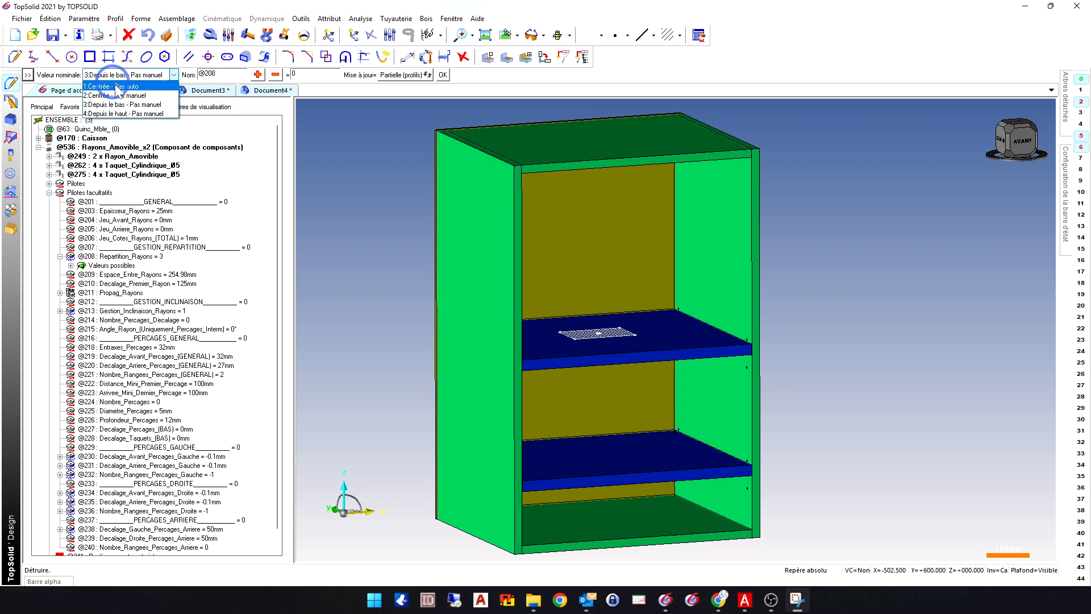
pyautogui.click(116, 86)
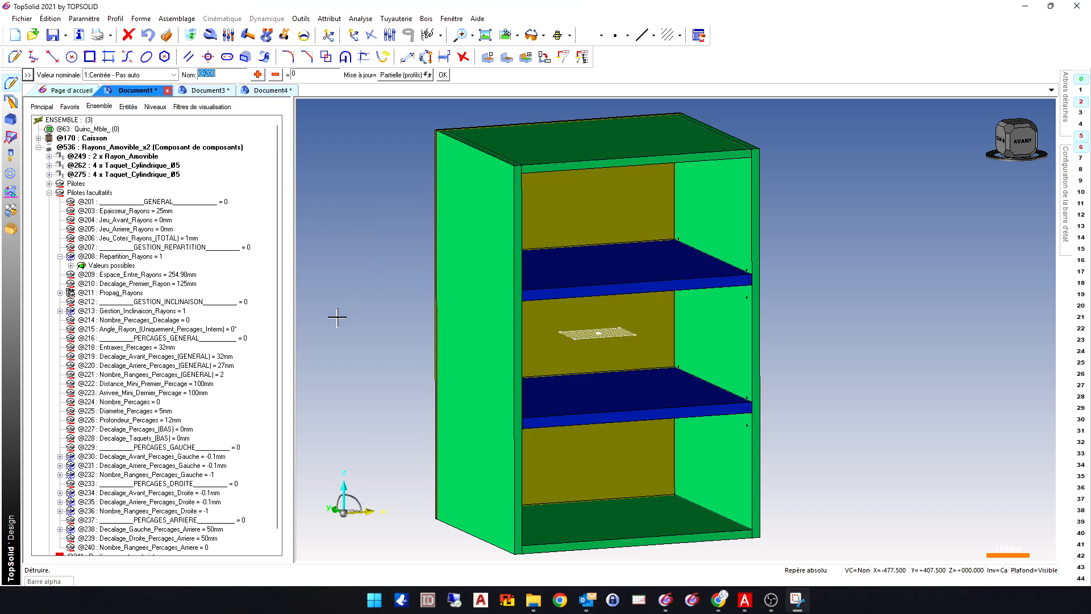
pyautogui.click(59, 256)
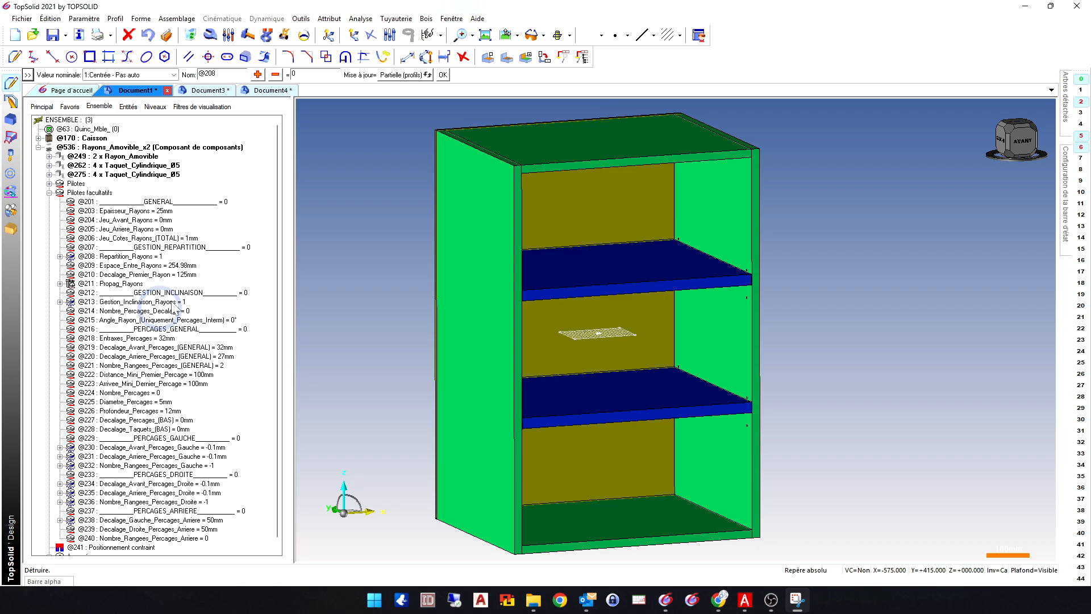
# - Set the offset of Exemplaire 1 in the shelf propagation Propag_Rayons to 50 mm
pyautogui.click(116, 283)
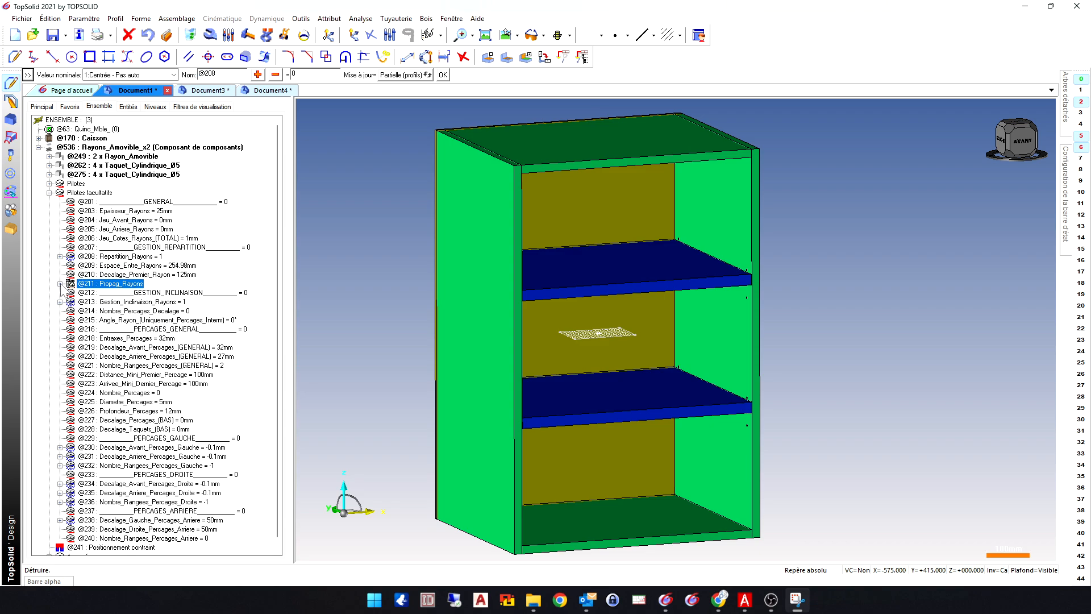
pyautogui.doubleClick(117, 284)
pyautogui.click(122, 301)
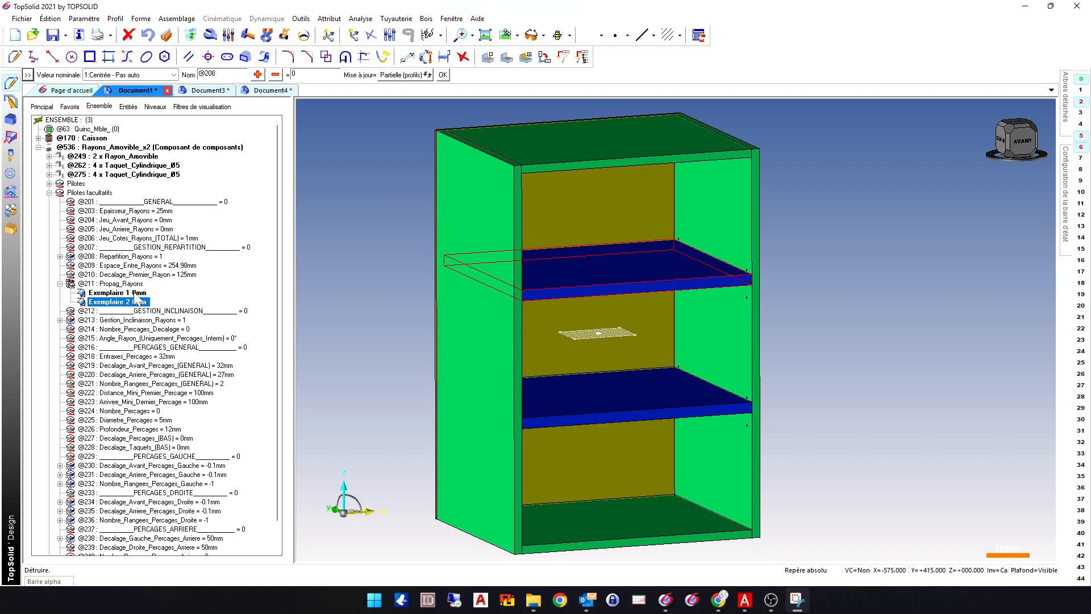
pyautogui.doubleClick(137, 299)
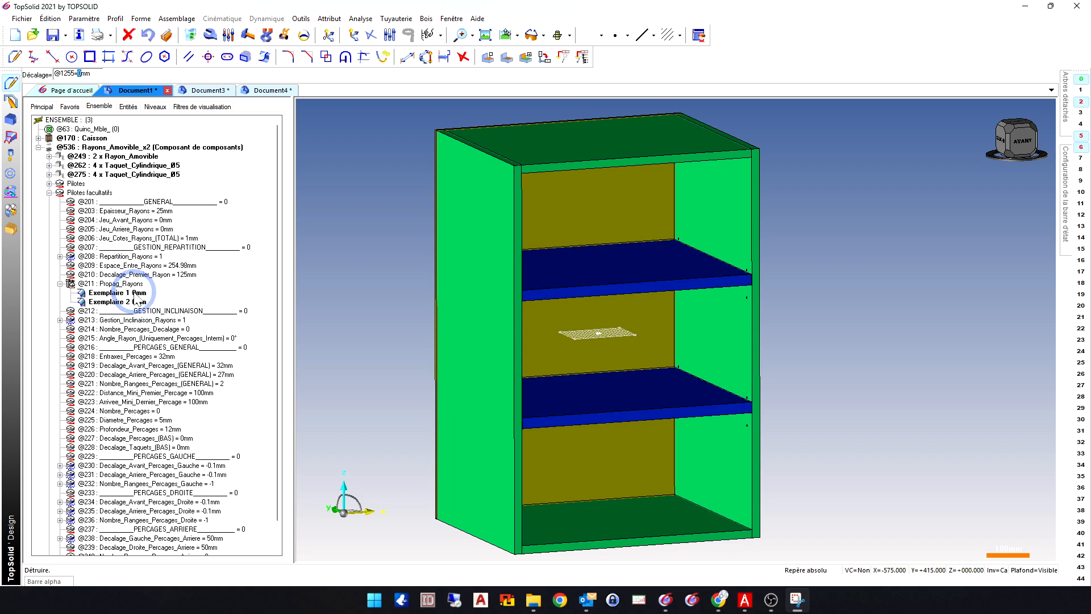
pyautogui.press('Return')
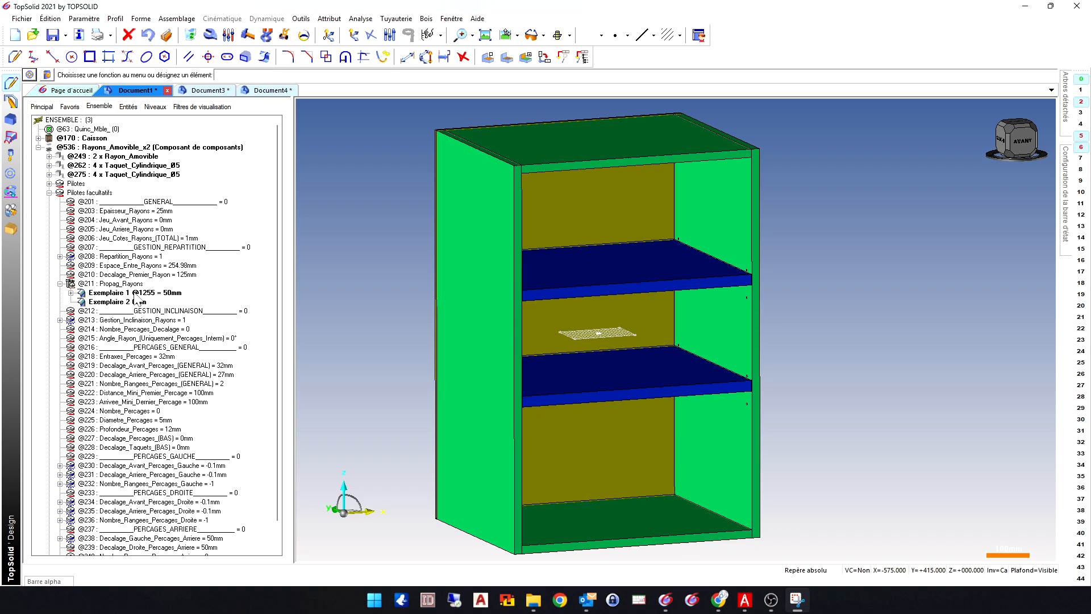
# - Set the Exemplaire 1 offset back to 0 mm and collapse Propag_Rayons
pyautogui.doubleClick(134, 292)
pyautogui.doubleClick(148, 302)
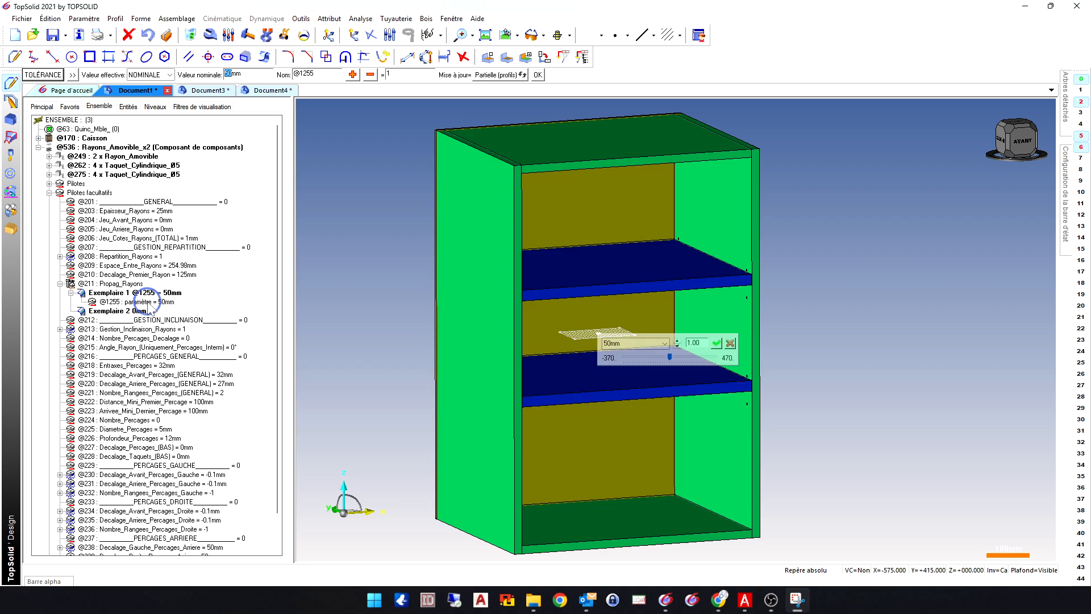
pyautogui.write('0')
pyautogui.press('Return')
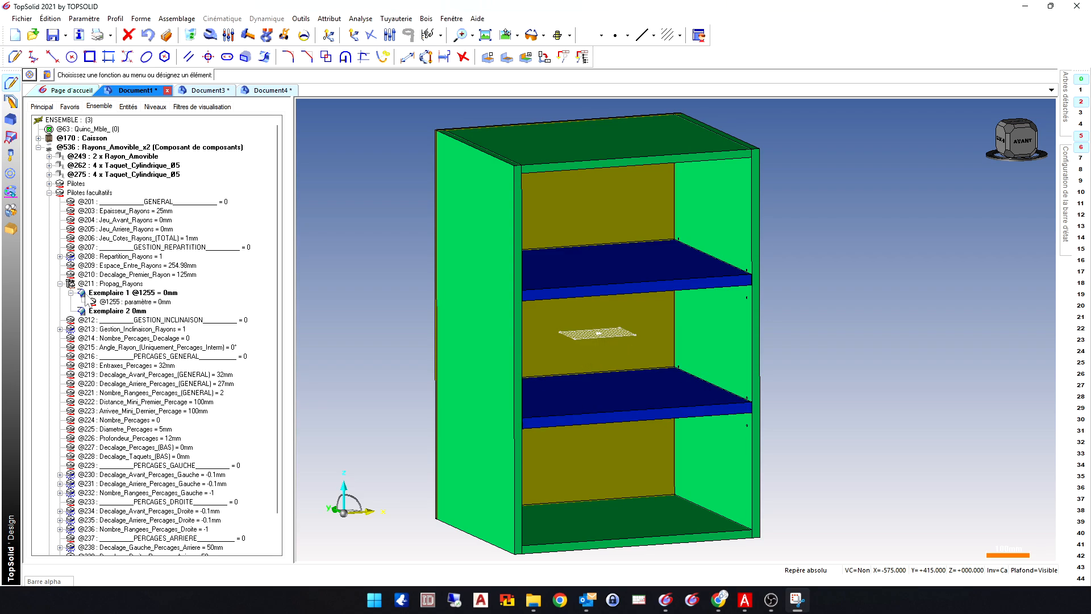
pyautogui.click(60, 283)
# - Hide the left side panel with the 00_Cote_Gche visualization filter and view the cabinet from the left
pyautogui.click(142, 292)
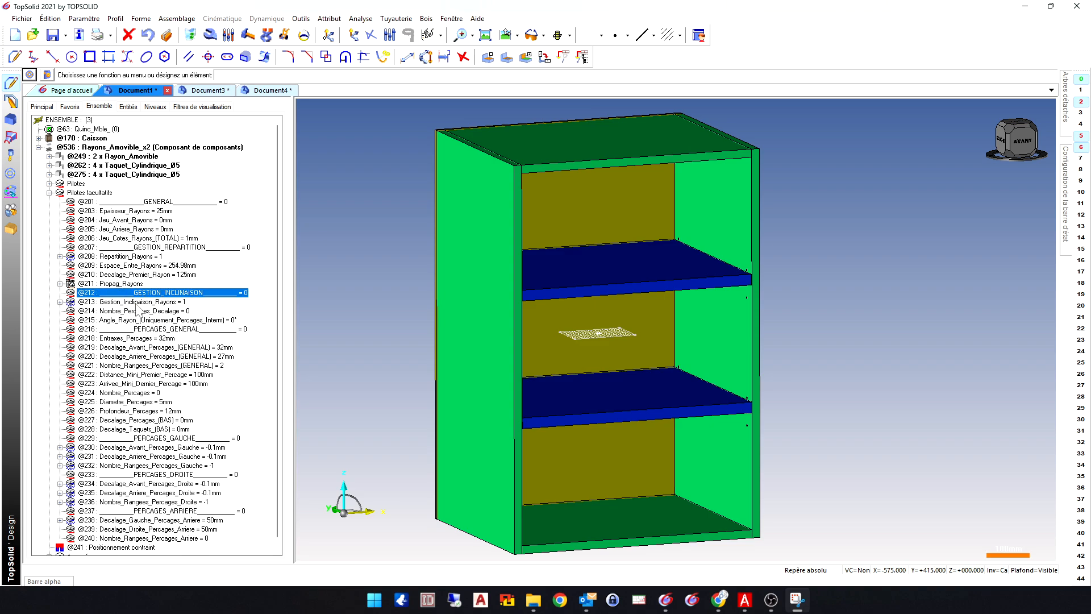
pyautogui.click(137, 302)
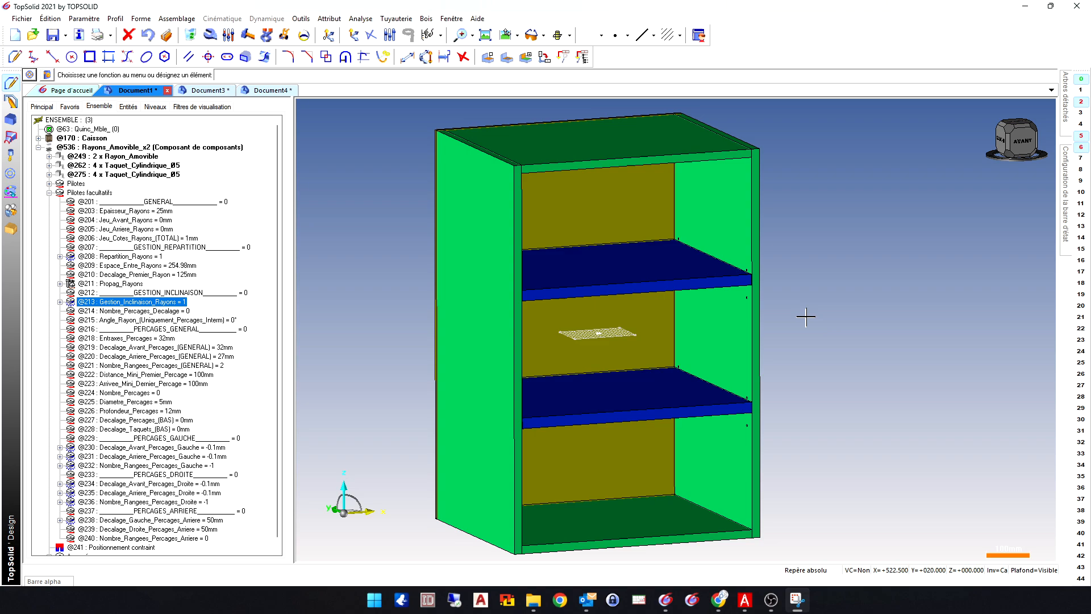
pyautogui.click(184, 108)
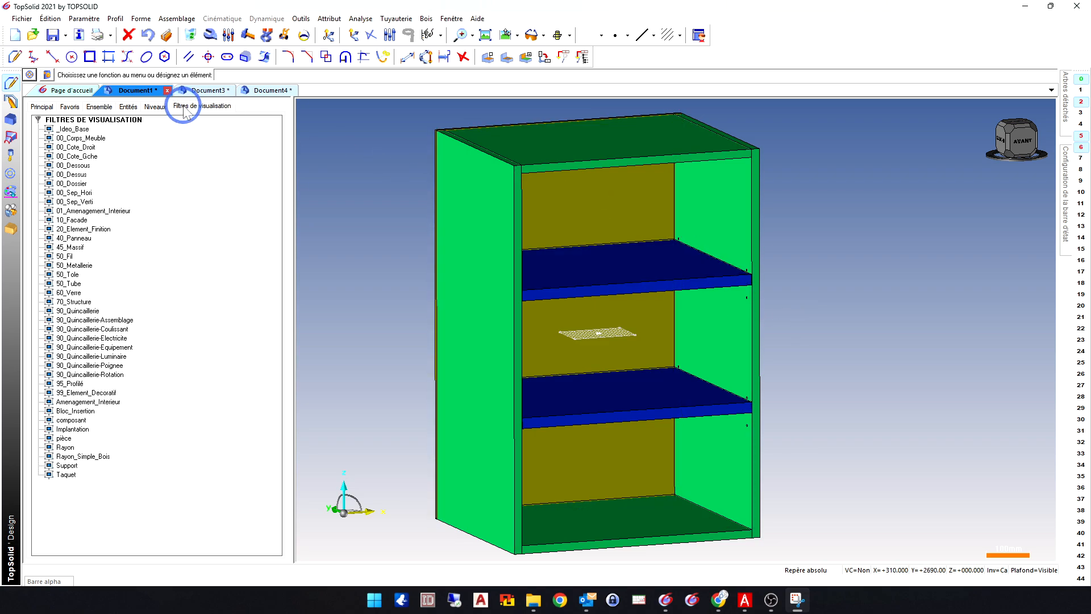
pyautogui.click(85, 157)
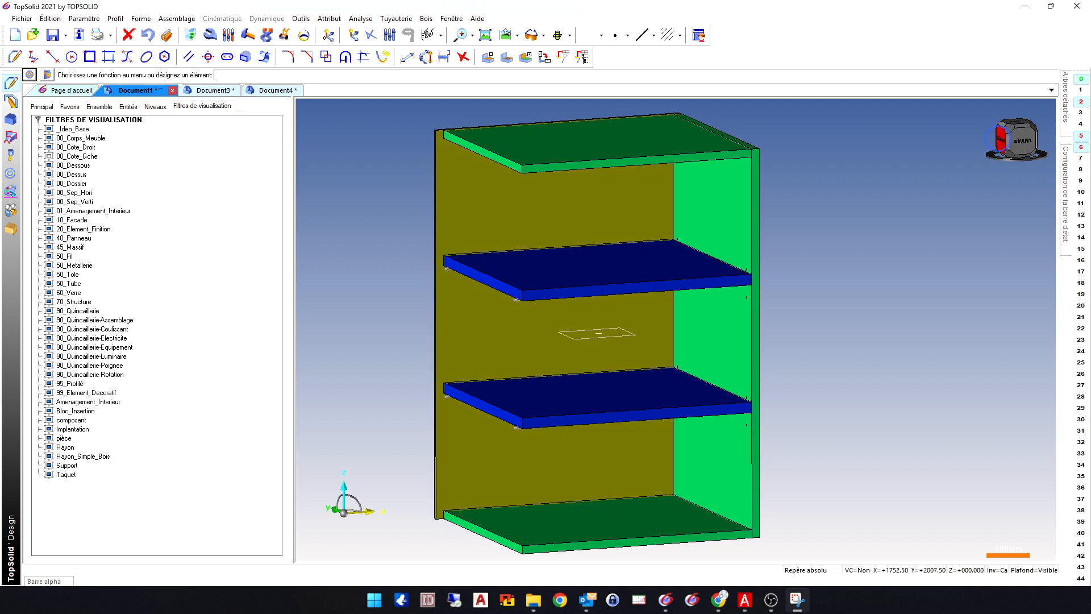
pyautogui.click(999, 138)
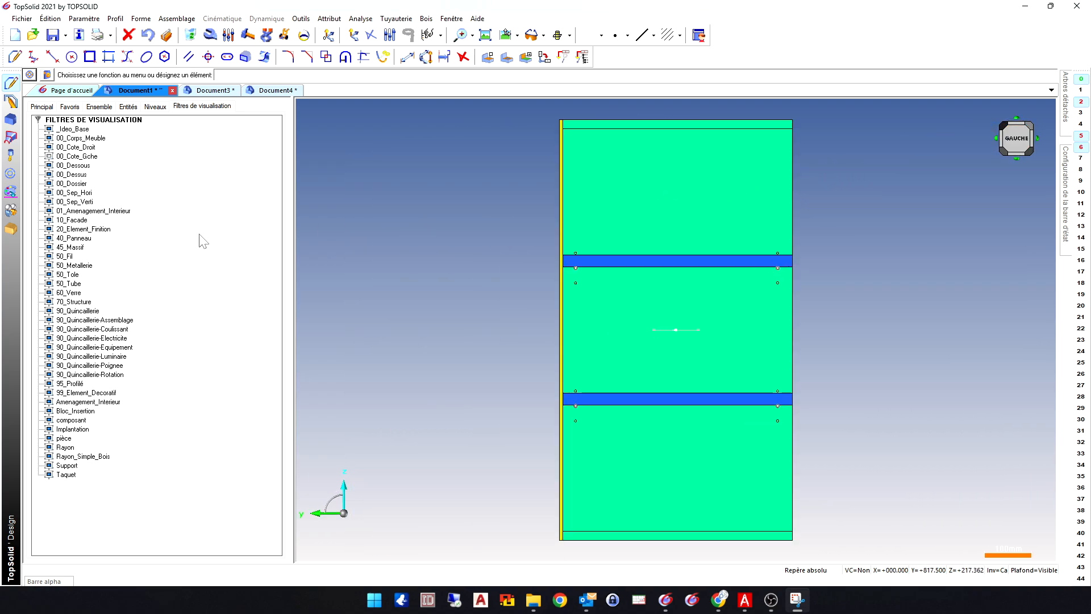
# - Set the shelves' number of drillings Nombre_Percages to 5
pyautogui.click(101, 108)
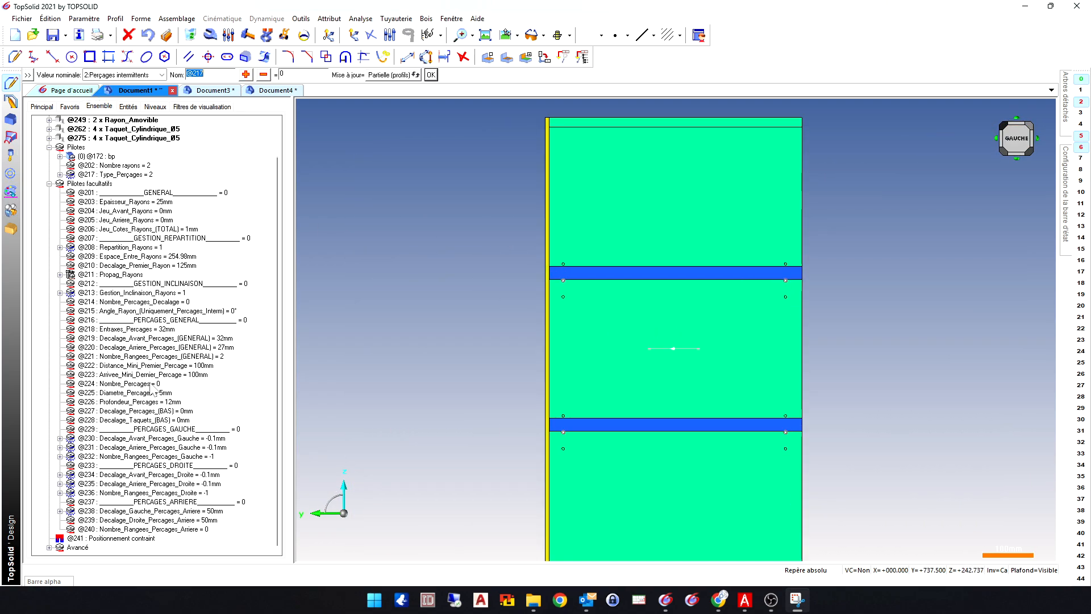
pyautogui.click(156, 385)
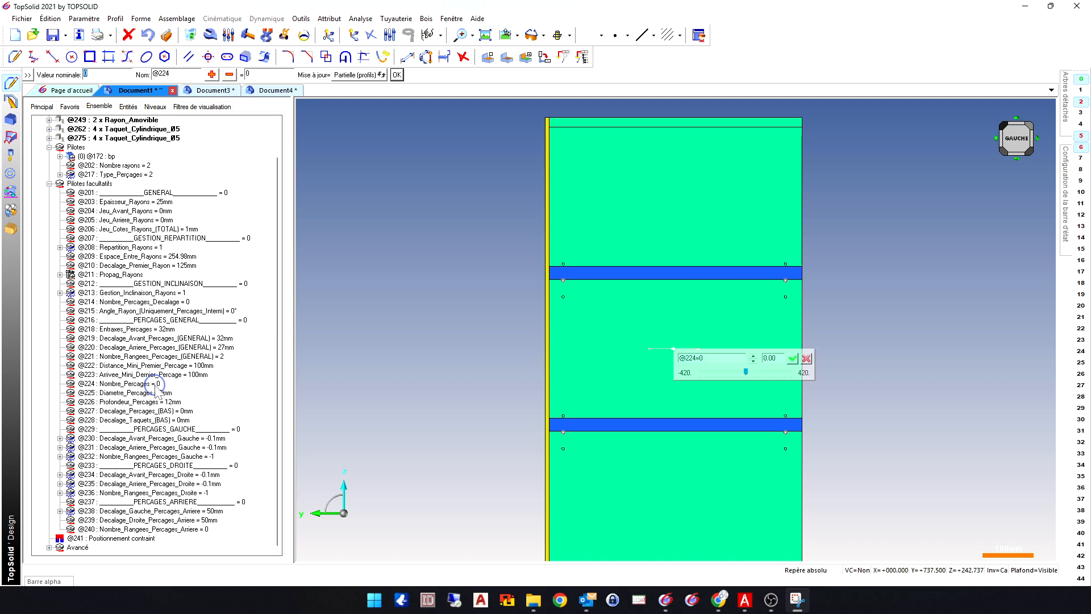
pyautogui.write('5')
pyautogui.press('Return')
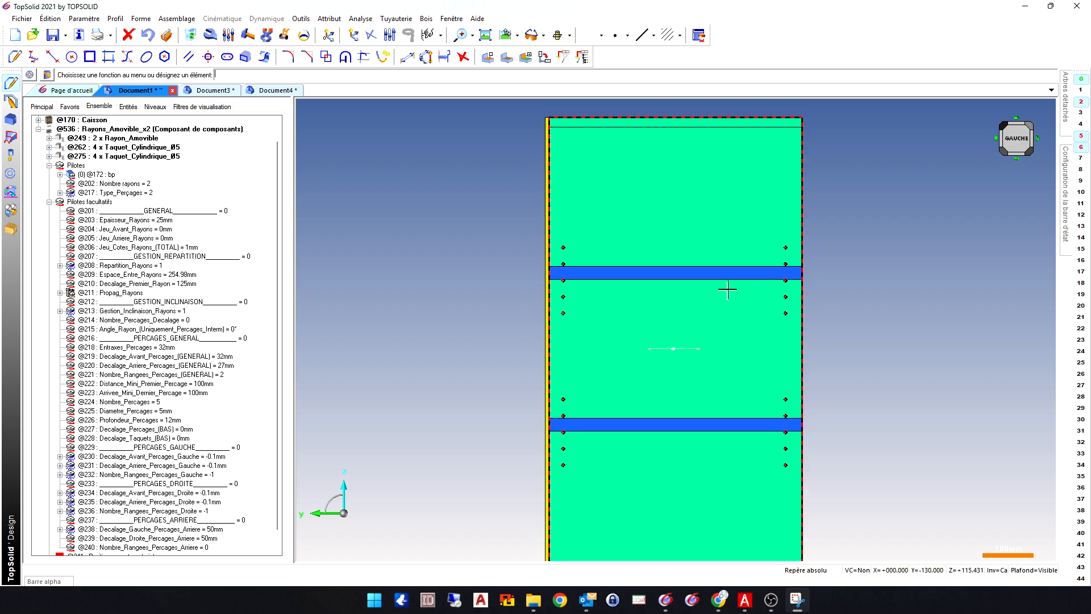
# - Expand the possible values of Gestion_Inclinaison_Rayons and set the tilt offset Nombre_Percages_Decalage to 1 drilling
pyautogui.click(60, 312)
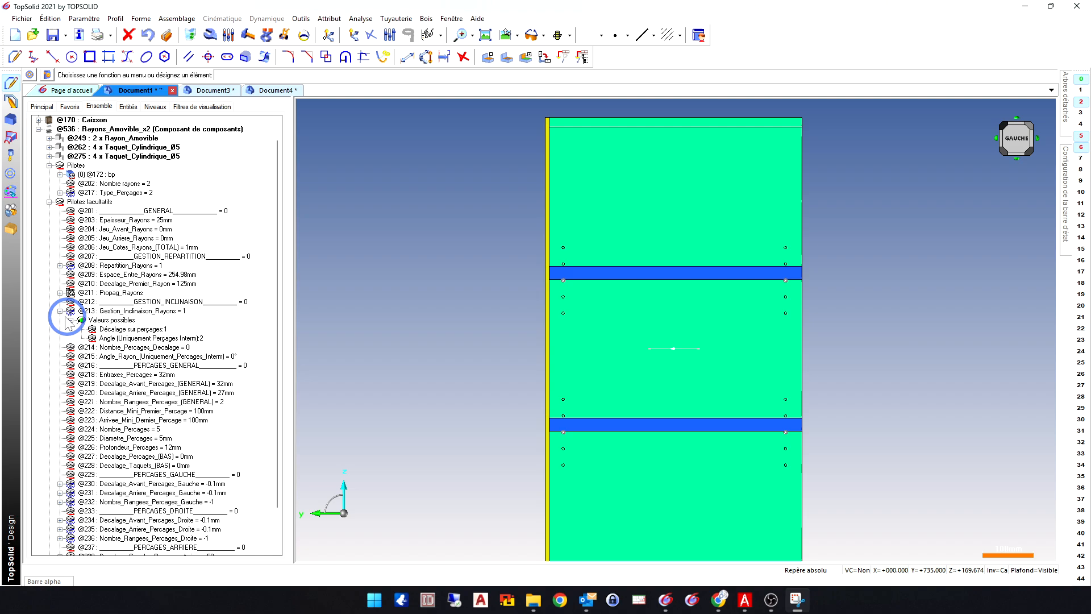
pyautogui.click(141, 330)
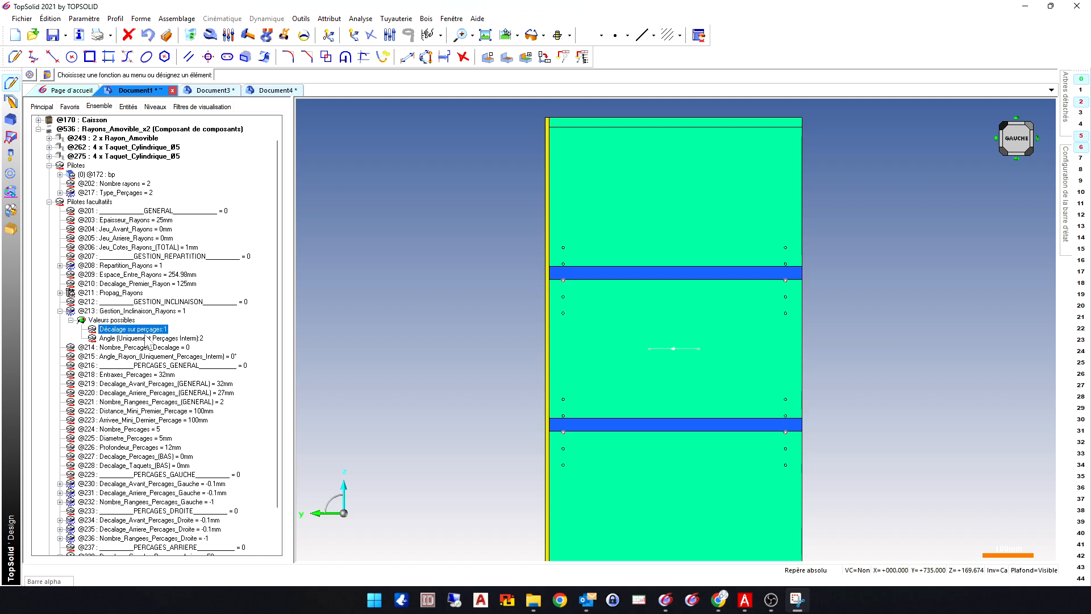
pyautogui.click(148, 338)
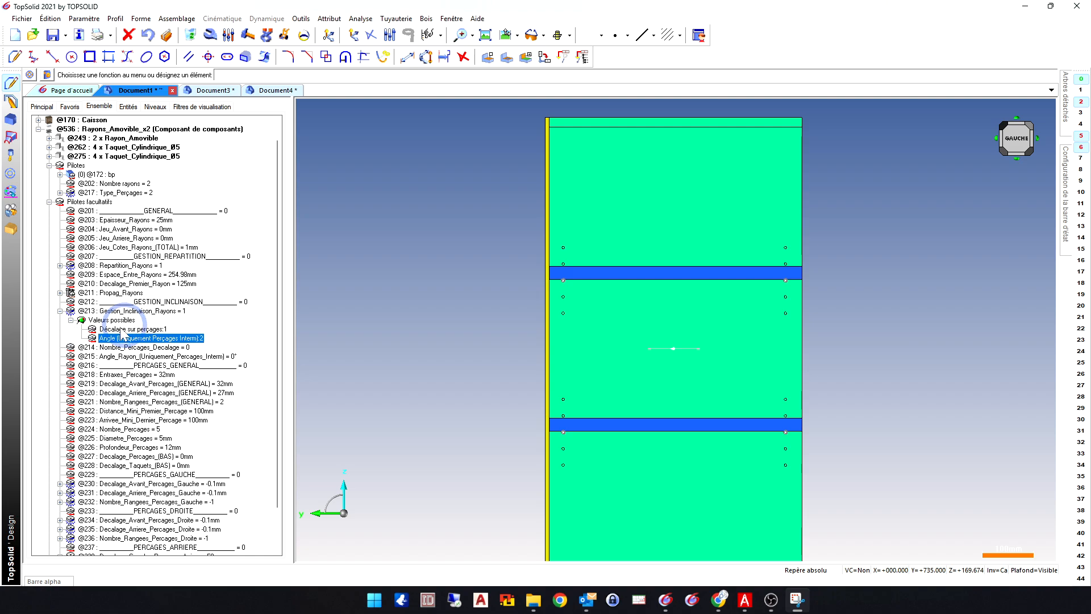
pyautogui.click(119, 329)
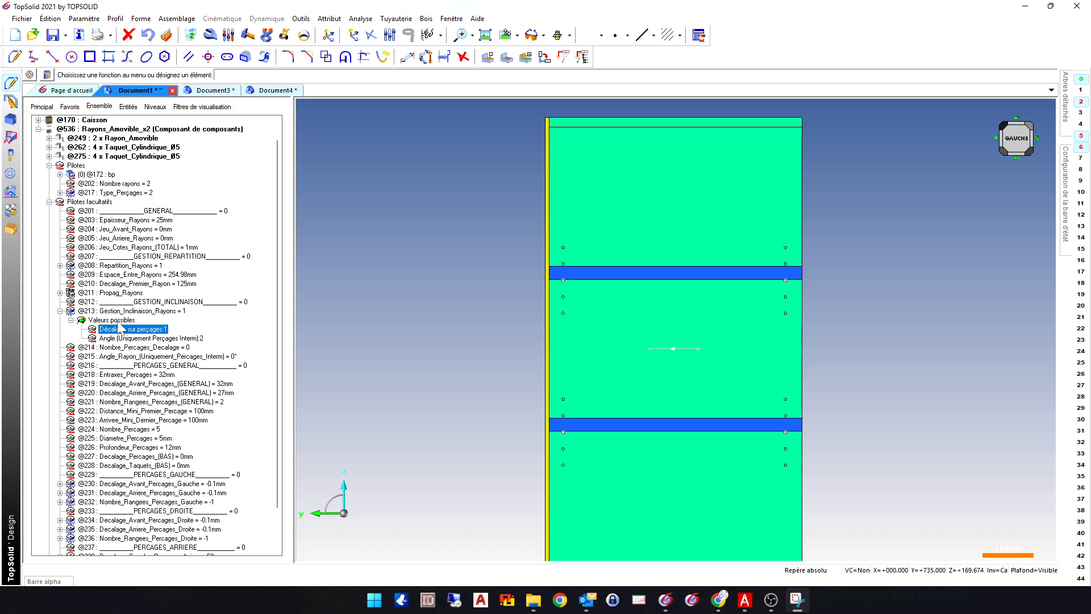
pyautogui.doubleClick(187, 344)
pyautogui.write('1')
pyautogui.press('Return')
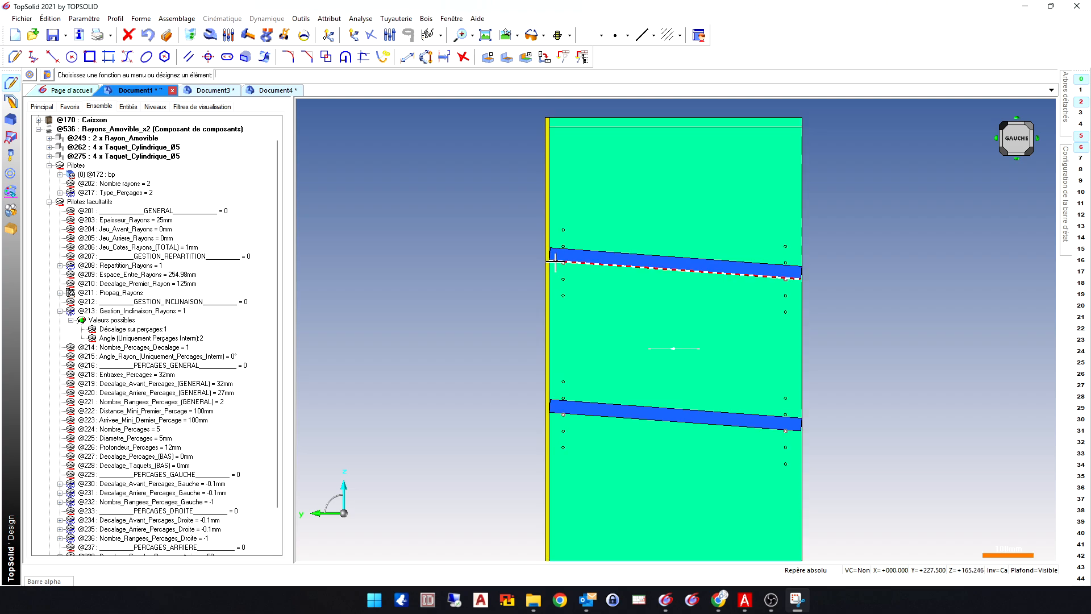
# - Examine how the tilted upper shelf's rear and front ends fit against the cabinet's back panel and front edge
pyautogui.scroll(3, 553, 280)
pyautogui.scroll(2, 548, 252)
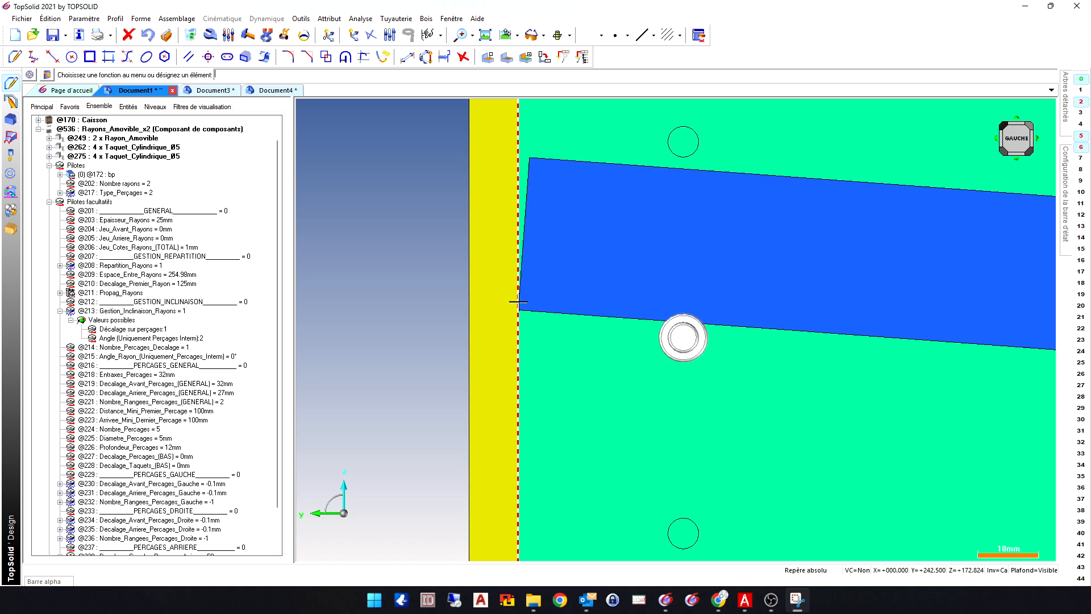
pyautogui.scroll(-6, 513, 286)
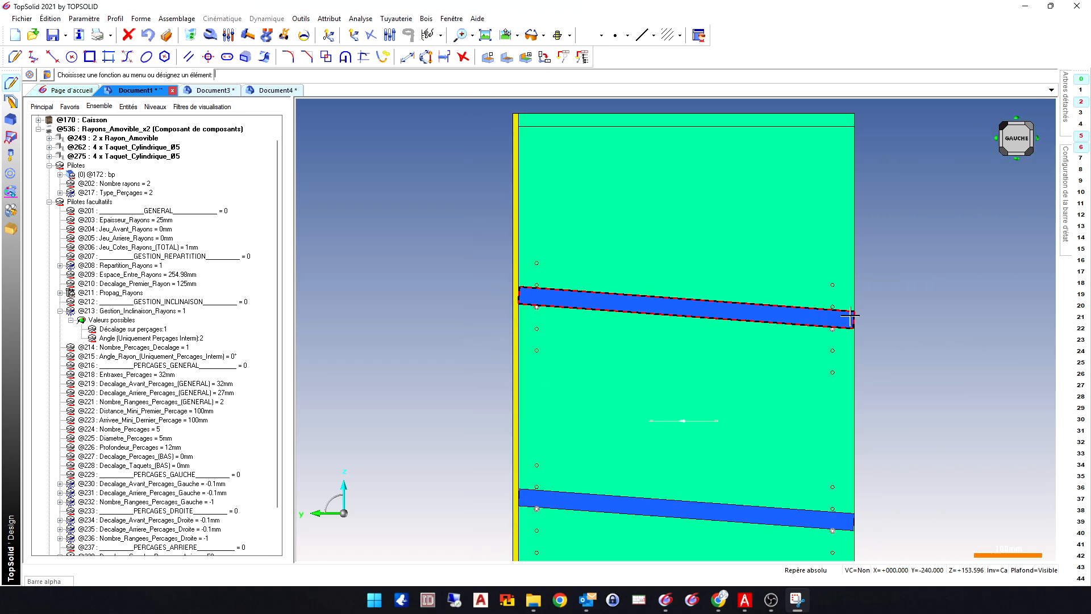
pyautogui.scroll(5, 849, 317)
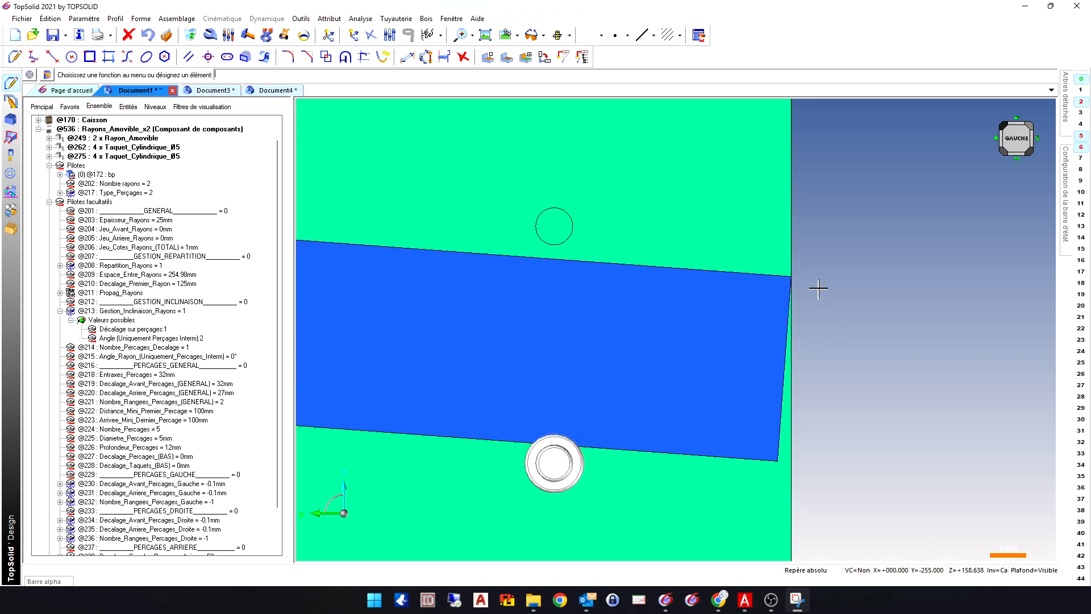
pyautogui.scroll(-2, 823, 284)
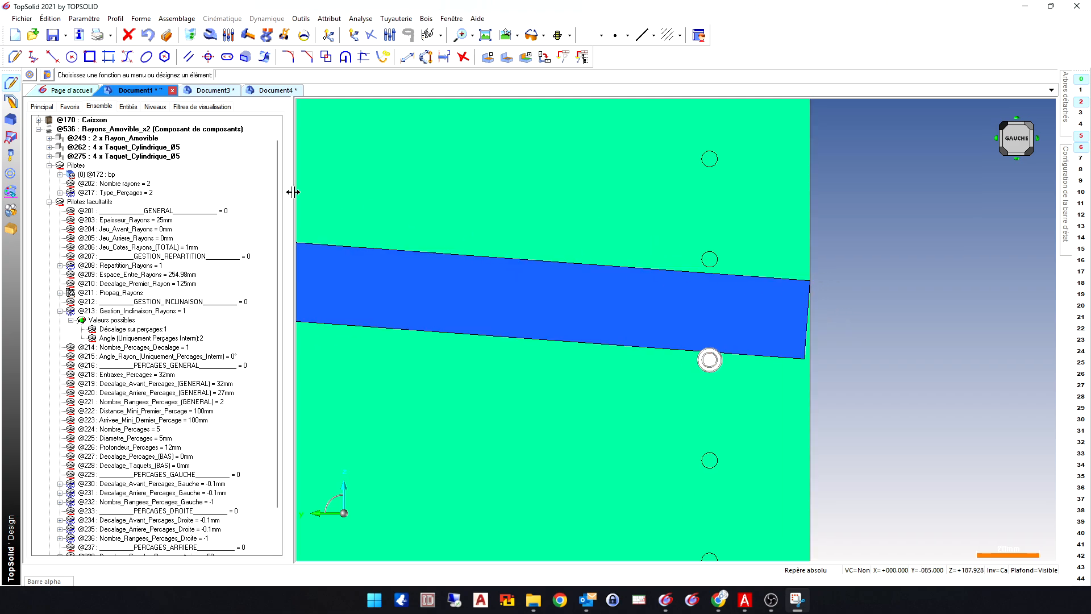
# - Set the shelves' front clearance Jeu_Avant_Rayons to 10 mm and check the tilted shelf's front and rear ends
pyautogui.doubleClick(165, 230)
pyautogui.press('Return')
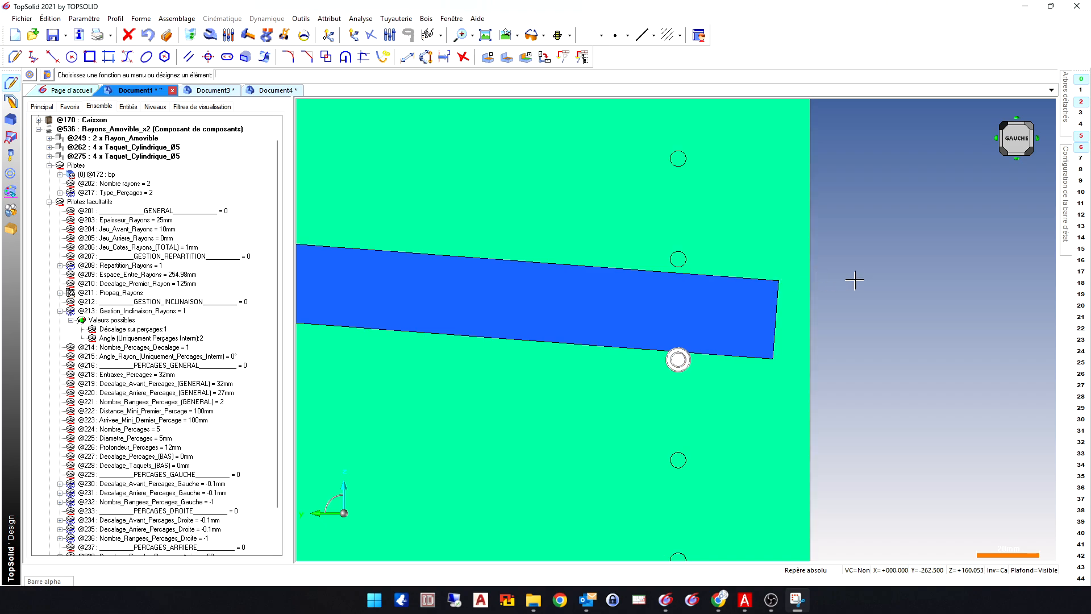
pyautogui.scroll(-3, 861, 279)
pyautogui.scroll(-2, 861, 278)
pyautogui.scroll(6, 469, 280)
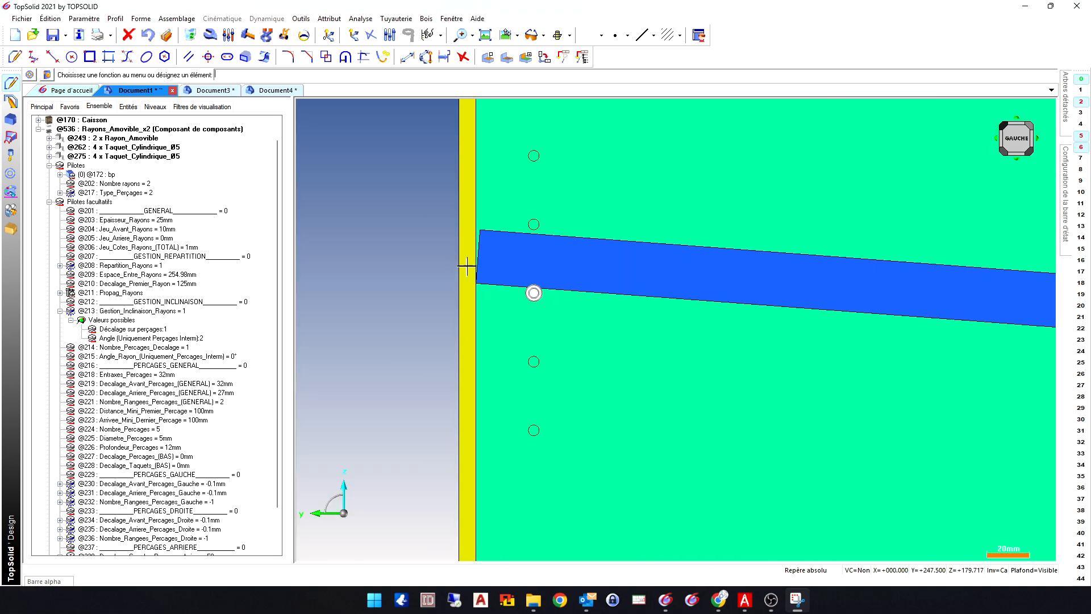
pyautogui.scroll(1, 469, 279)
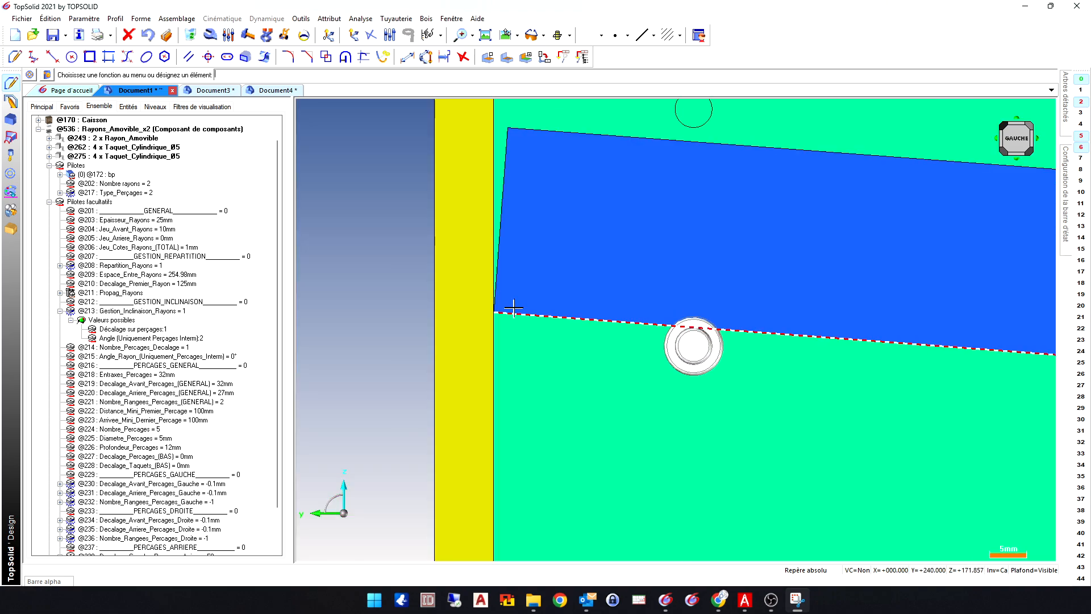
# - Set the shelves' rear clearance Jeu_Arriere_Rayons to 10 mm and check the gap to the back panel
pyautogui.doubleClick(166, 239)
pyautogui.write('10')
pyautogui.press('Return')
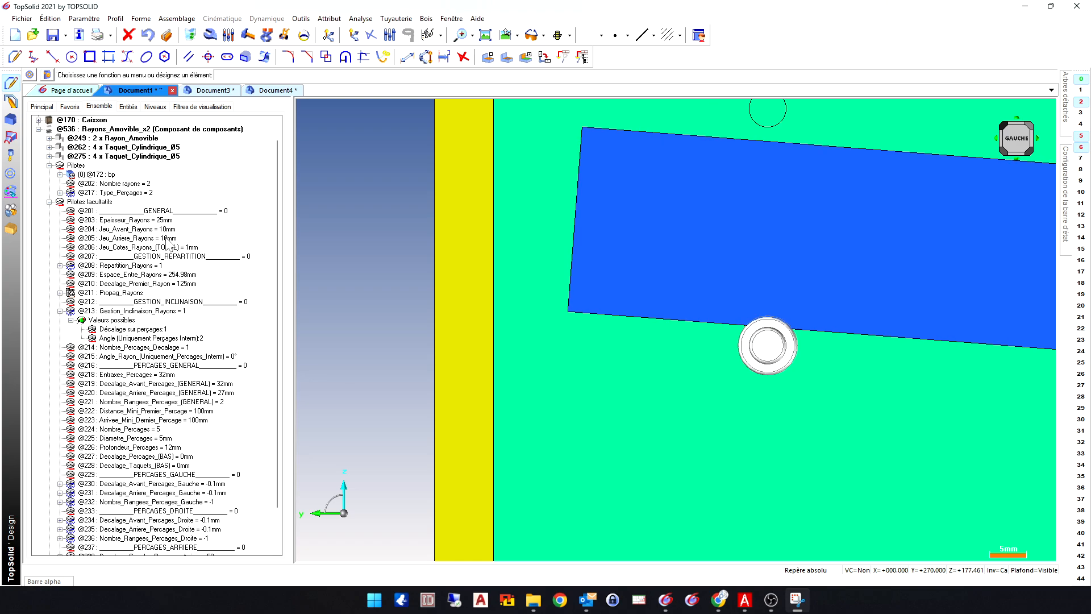
pyautogui.scroll(-1, 458, 263)
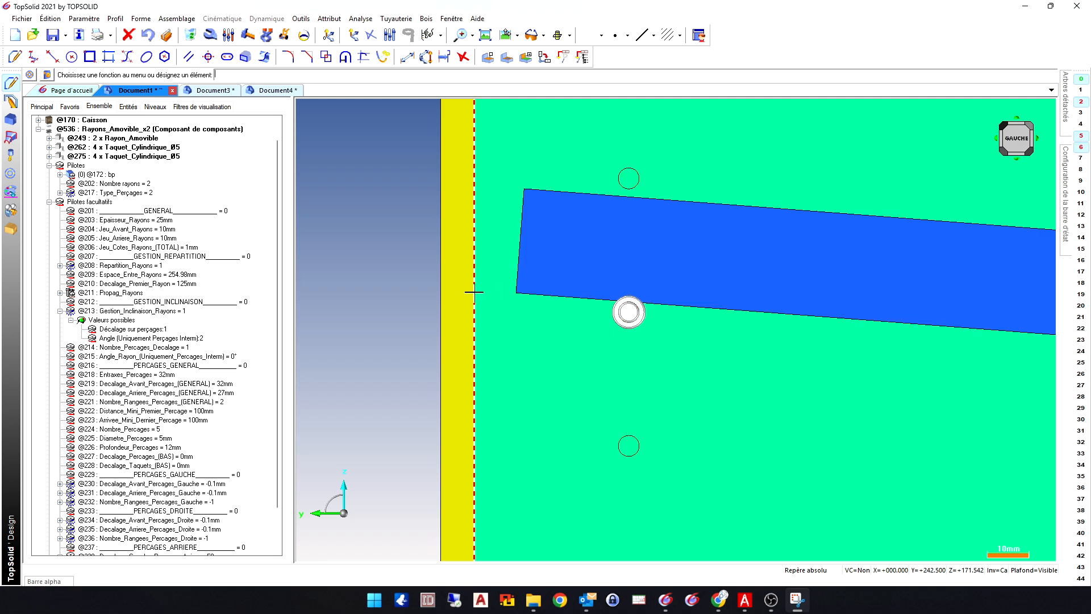
pyautogui.scroll(-3, 474, 292)
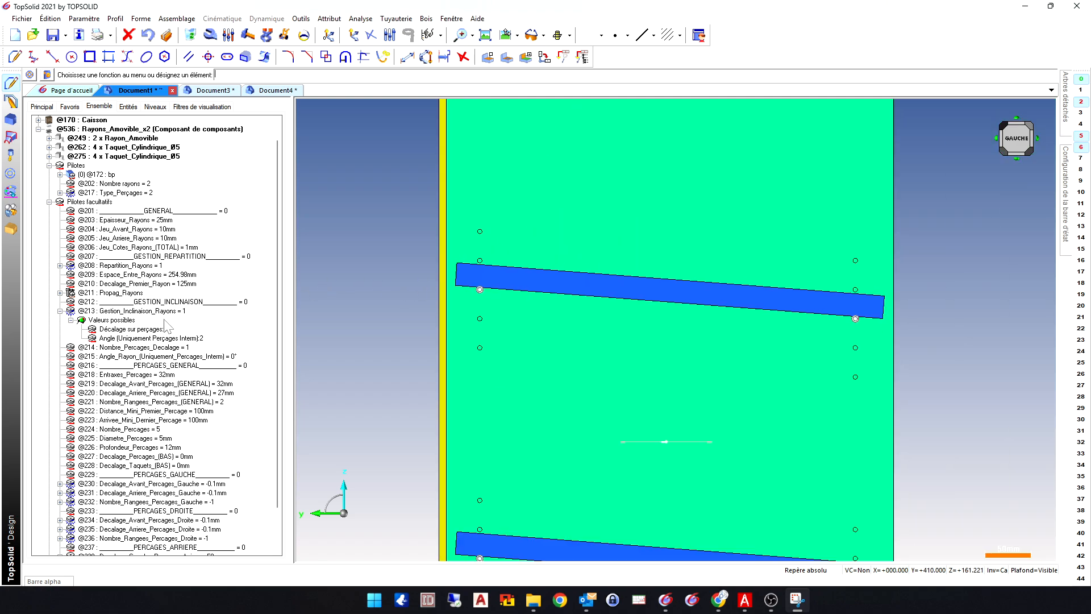
# - Reverse the shelves' tilt by setting the drilling offset Nombre_Percages_Decalage to -1
pyautogui.click(164, 330)
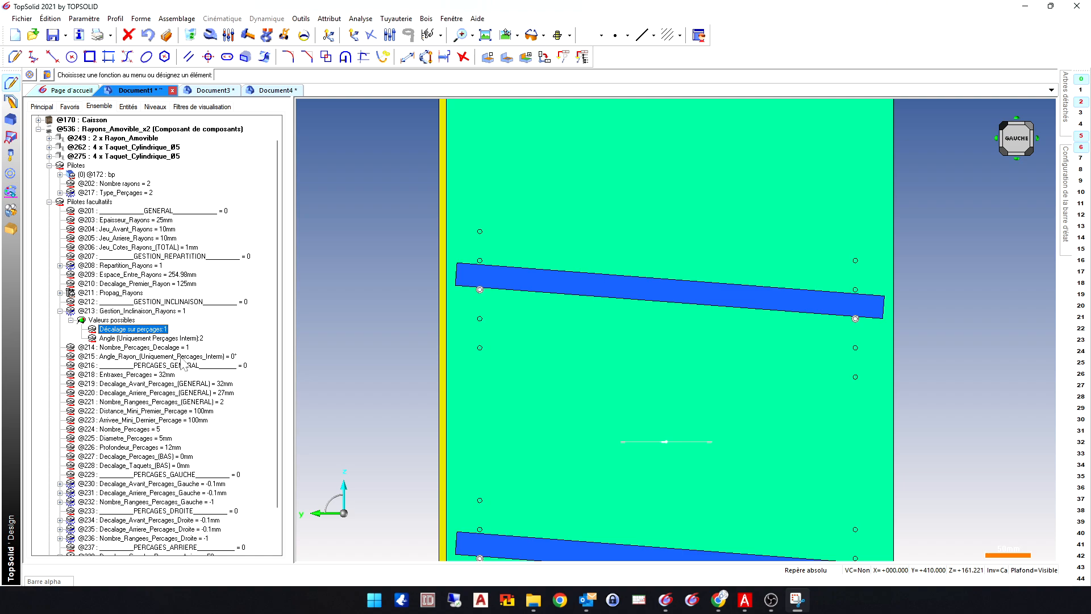
pyautogui.doubleClick(181, 348)
pyautogui.write('-1')
pyautogui.press('Return')
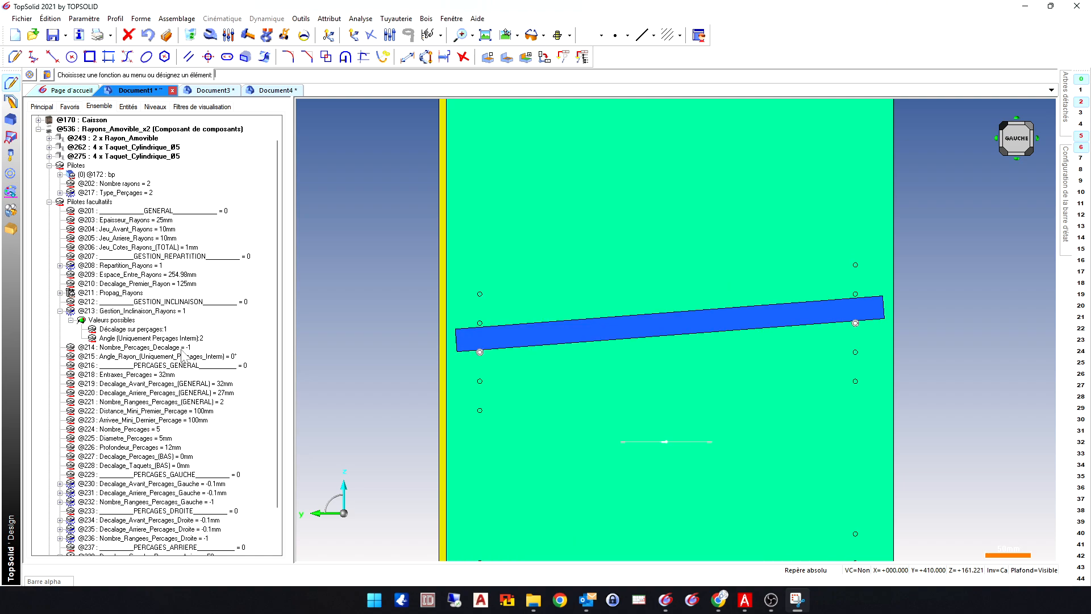
pyautogui.scroll(-4, 563, 286)
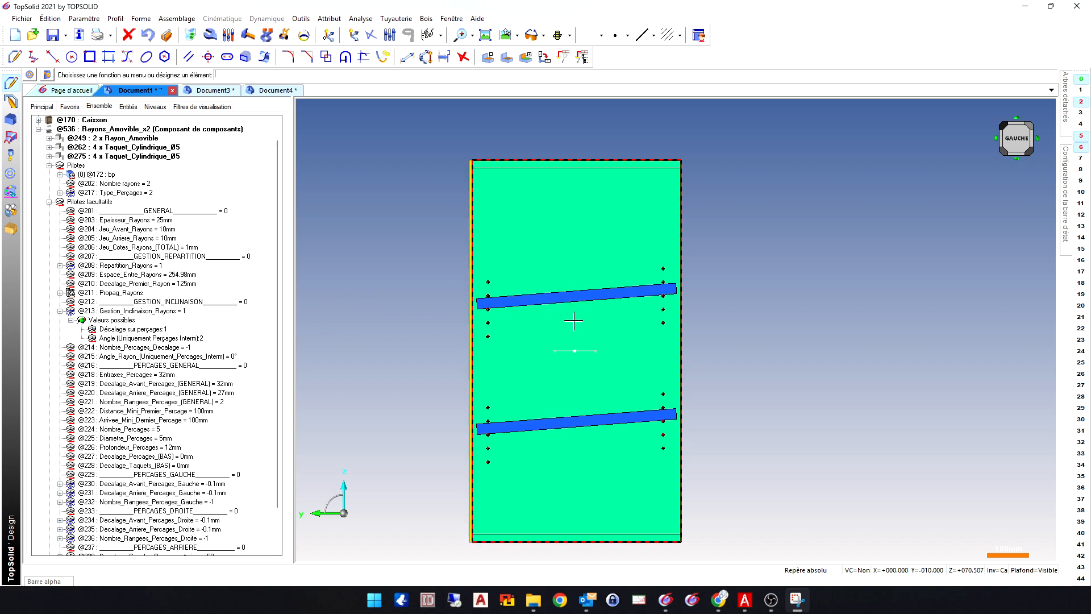
pyautogui.scroll(2, 557, 324)
pyautogui.scroll(-2, 520, 298)
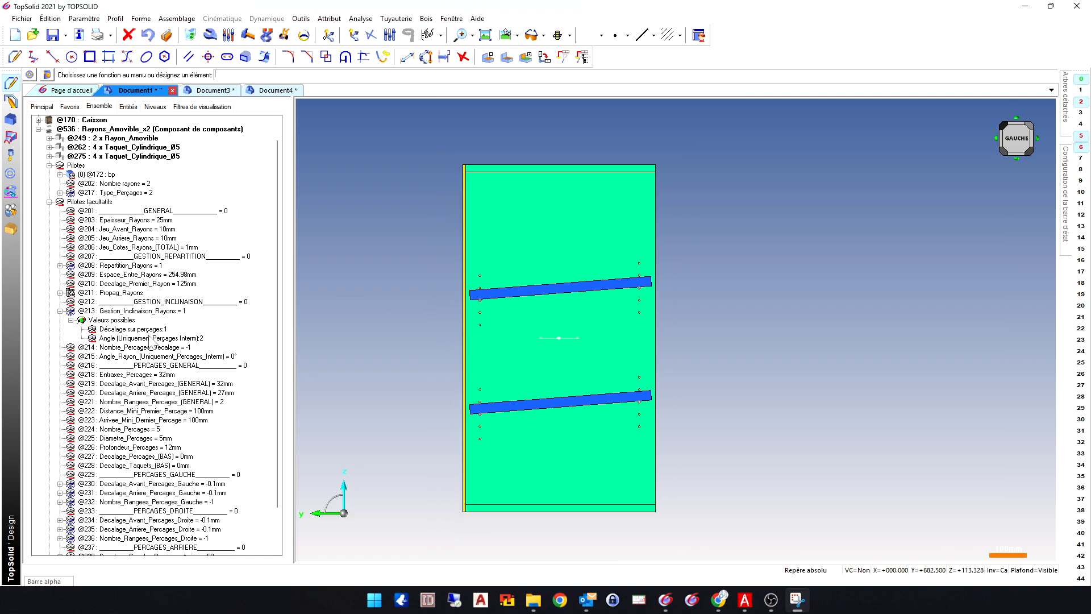
# - Switch the tilt mode Gestion_Inclinaison_Rayons to option 2, Angle (Uniquement Perçages Interm)
pyautogui.rightClick(137, 310)
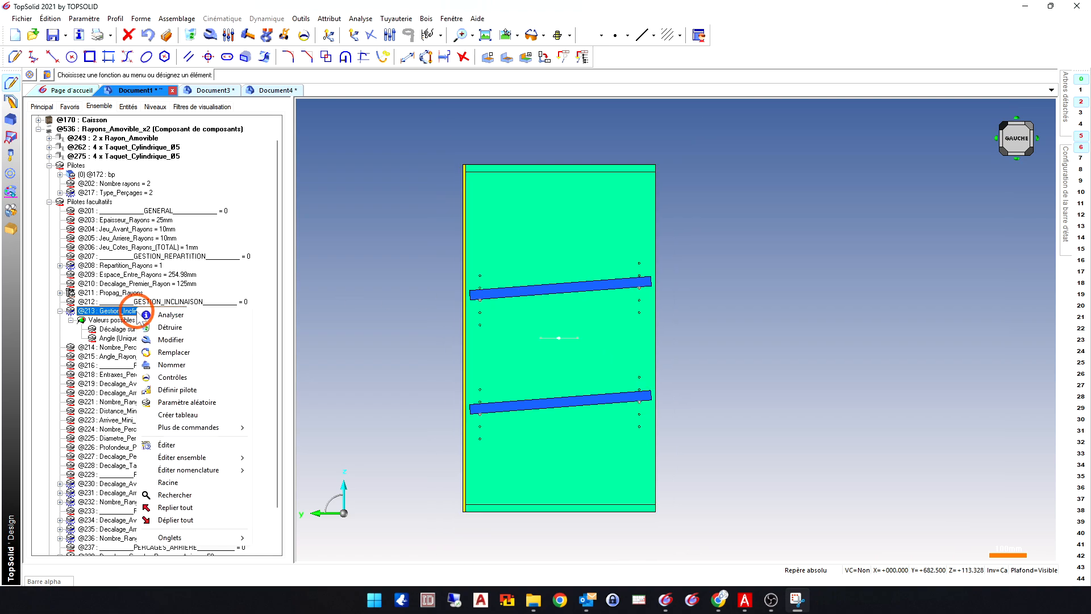
pyautogui.click(170, 342)
pyautogui.click(154, 75)
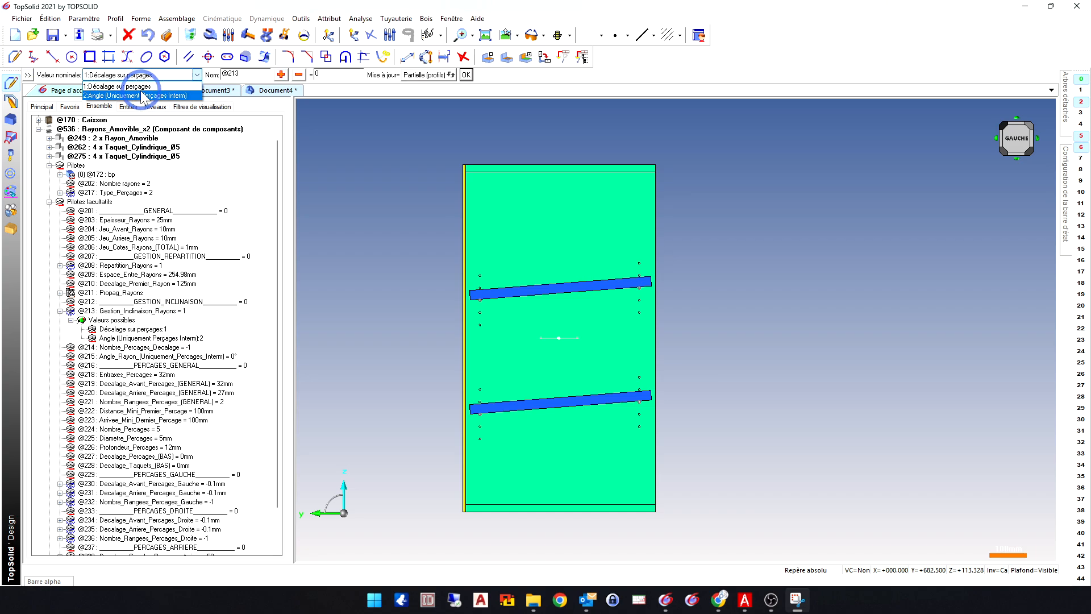
pyautogui.click(132, 96)
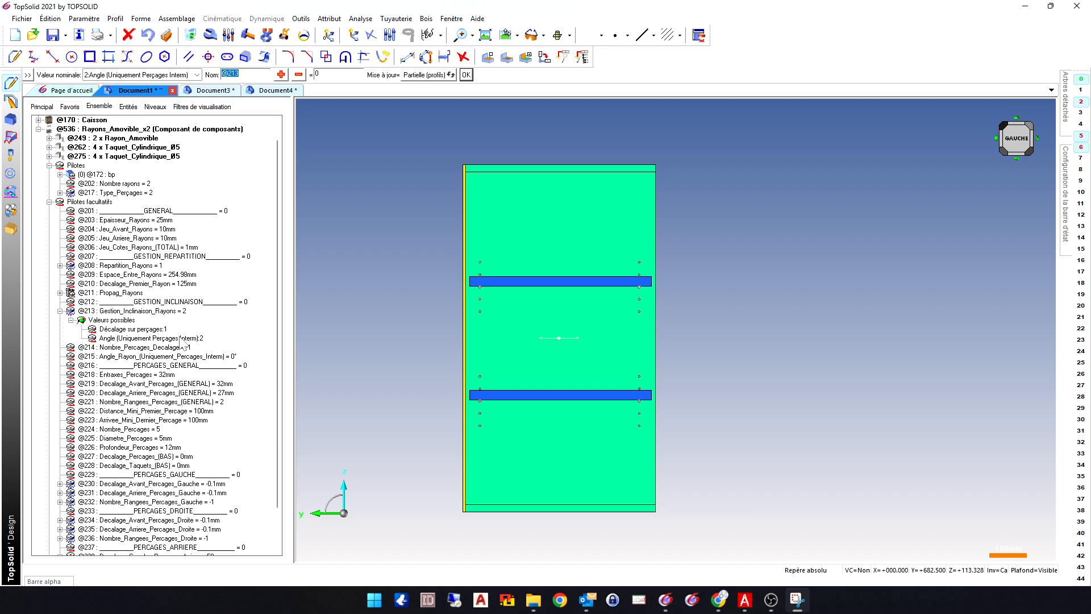
# - Set the shelf angle Angle_Rayon_(Uniquement_Percages_Interm) to 15°
pyautogui.doubleClick(233, 356)
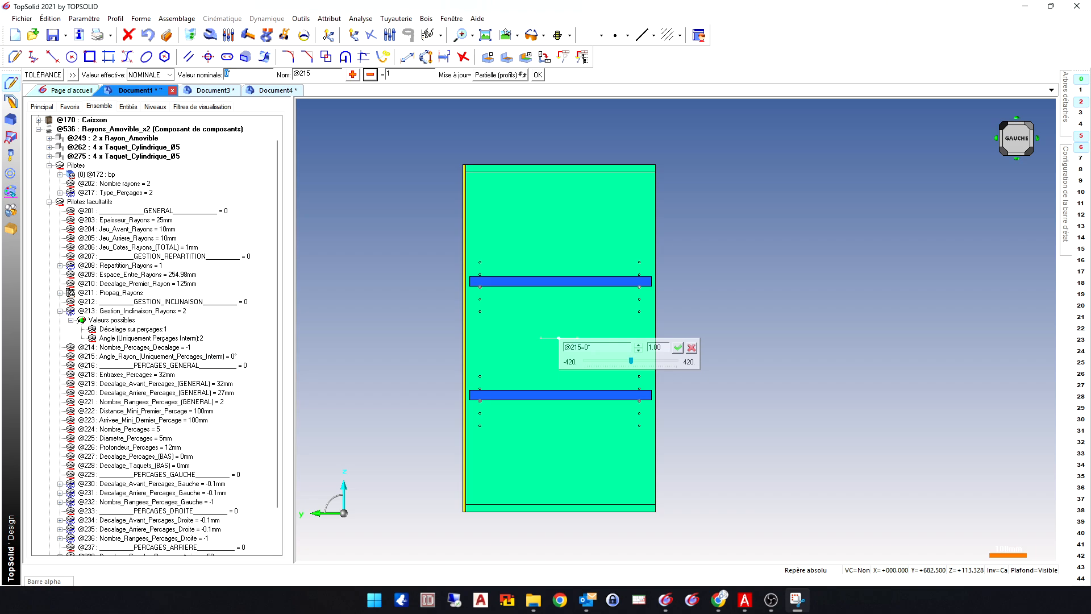
pyautogui.write('15')
pyautogui.press('Return')
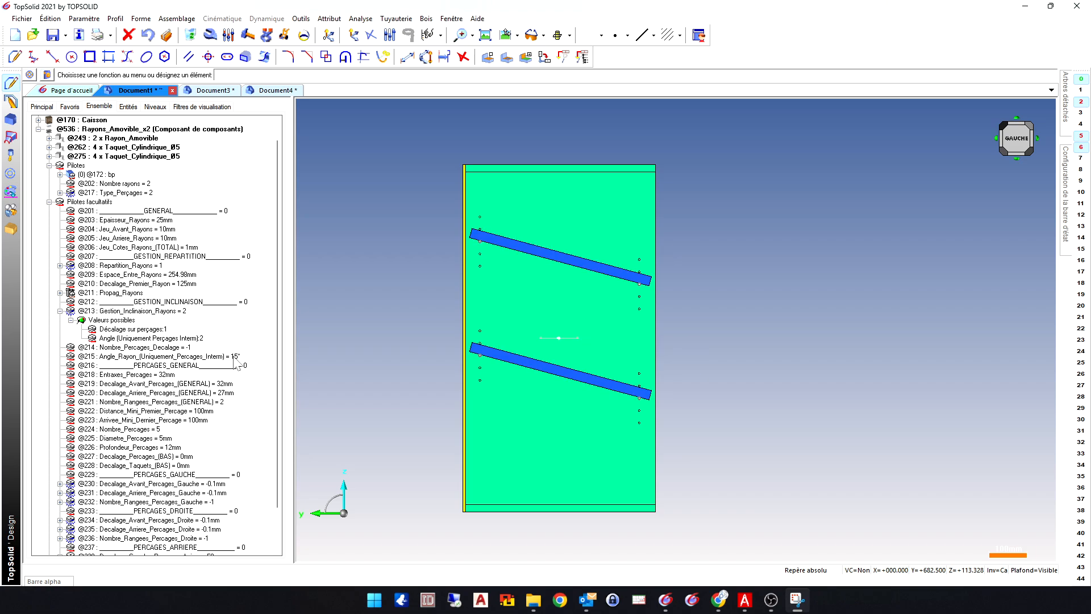
# - Set the clearances Jeu_Avant_Rayons and Jeu_Arriere_Rayons to 0 mm and check both ends of the upper tilted shelf
pyautogui.scroll(4, 653, 287)
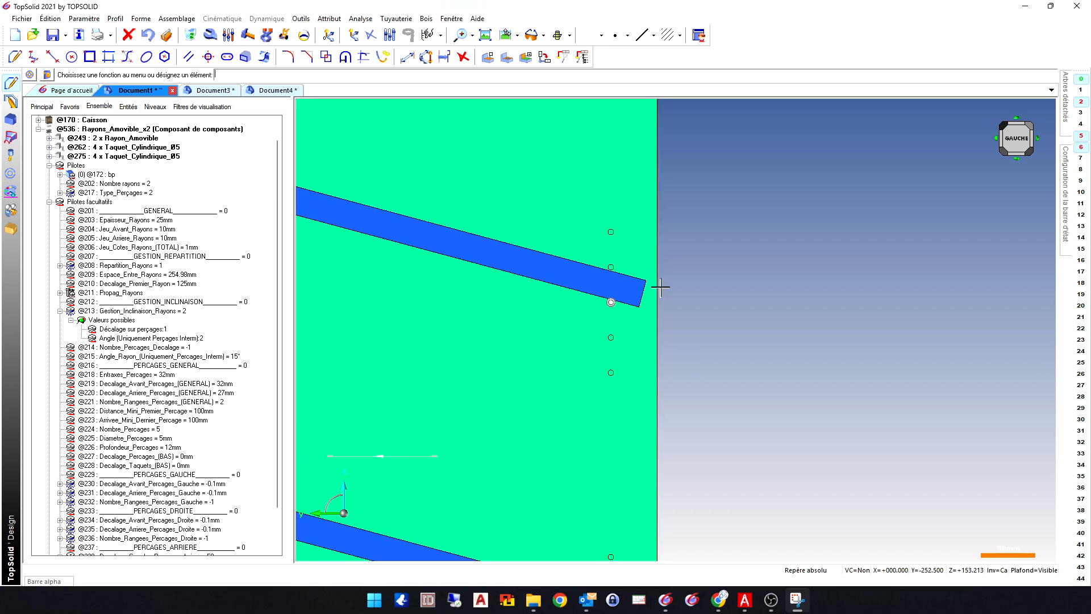
pyautogui.scroll(-2, 660, 291)
pyautogui.doubleClick(165, 229)
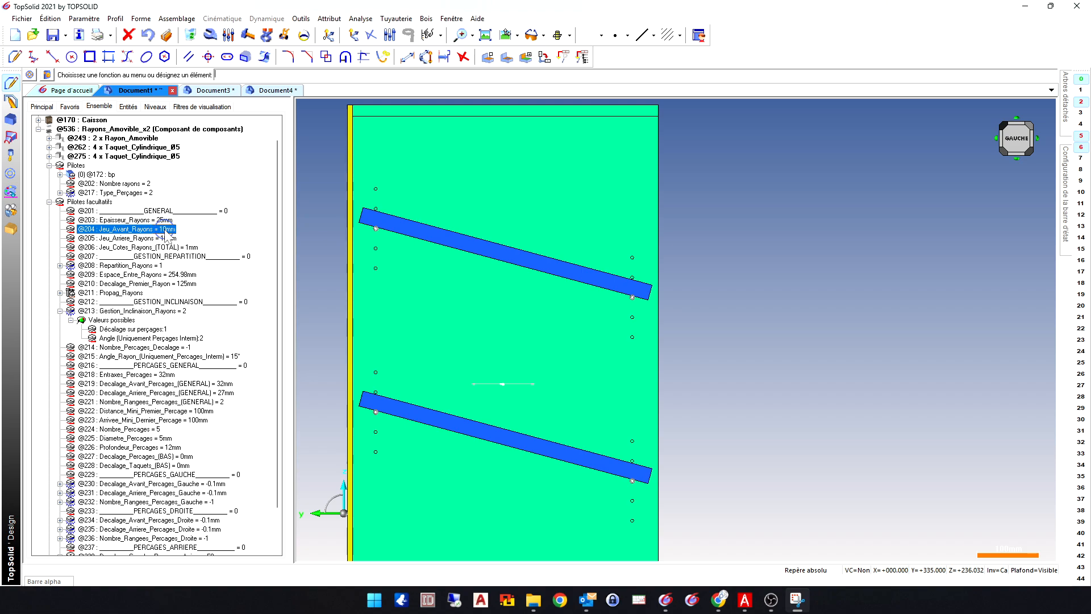
pyautogui.write('0')
pyautogui.press('Return')
pyautogui.doubleClick(166, 238)
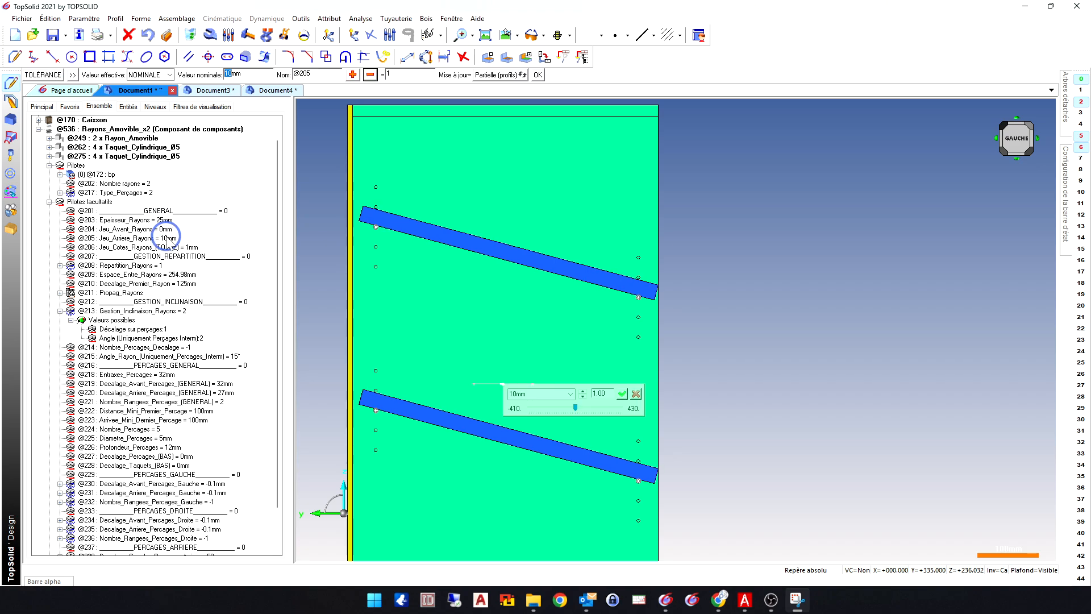
pyautogui.write('0')
pyautogui.press('Return')
pyautogui.scroll(3, 693, 288)
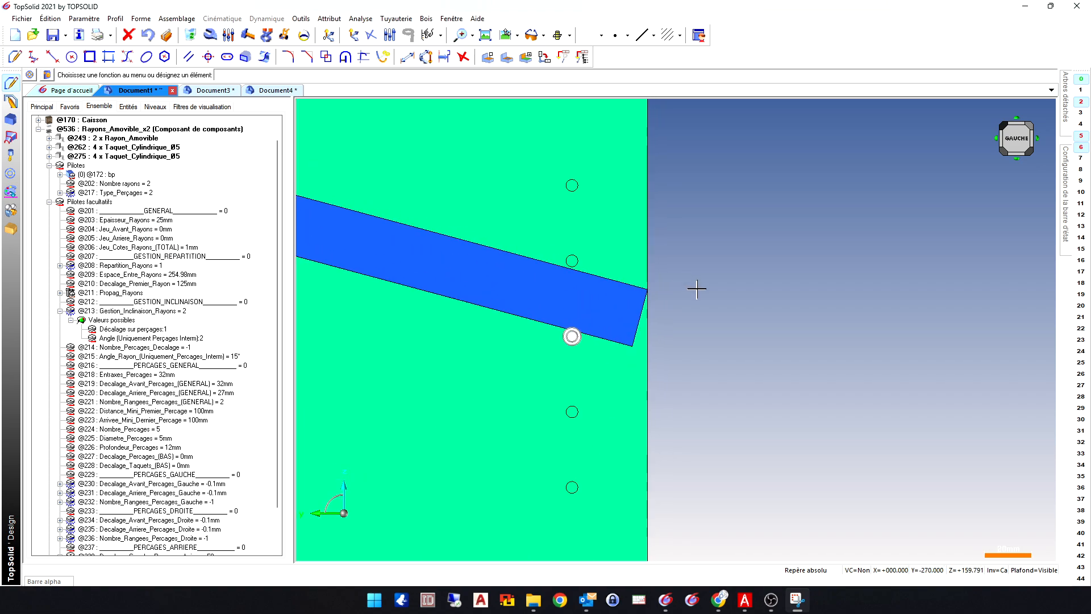
pyautogui.scroll(-4, 782, 299)
pyautogui.scroll(7, 386, 218)
pyautogui.scroll(-10, 353, 223)
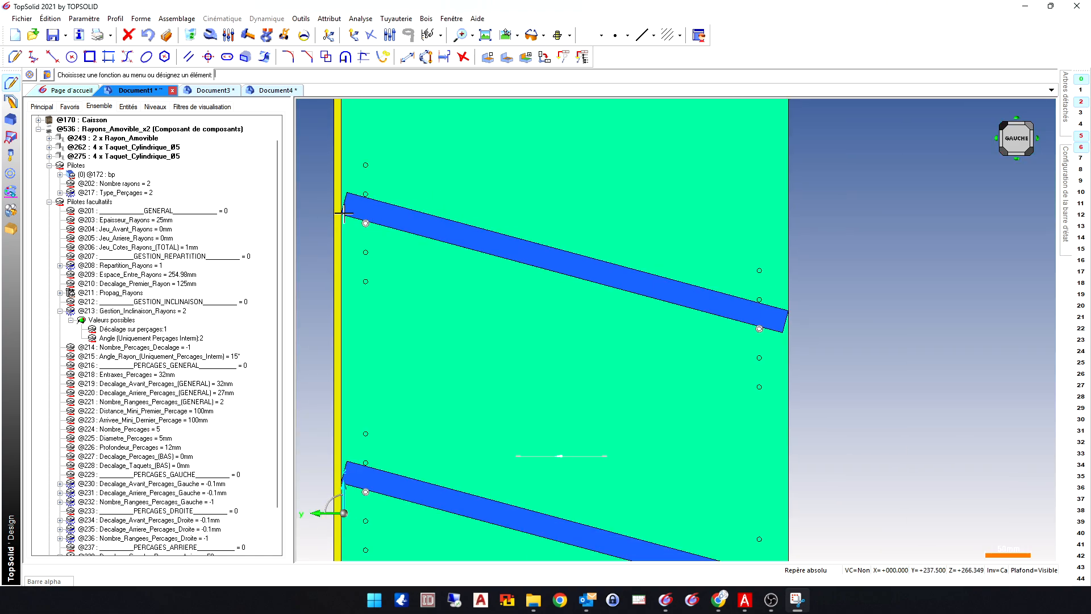
# - Reverse the slope by setting the shelf angle Angle_Rayon_(Uniquement_Percages_Interm) to -15° and inspect both shelves
pyautogui.doubleClick(231, 355)
pyautogui.write('-15')
pyautogui.press('Return')
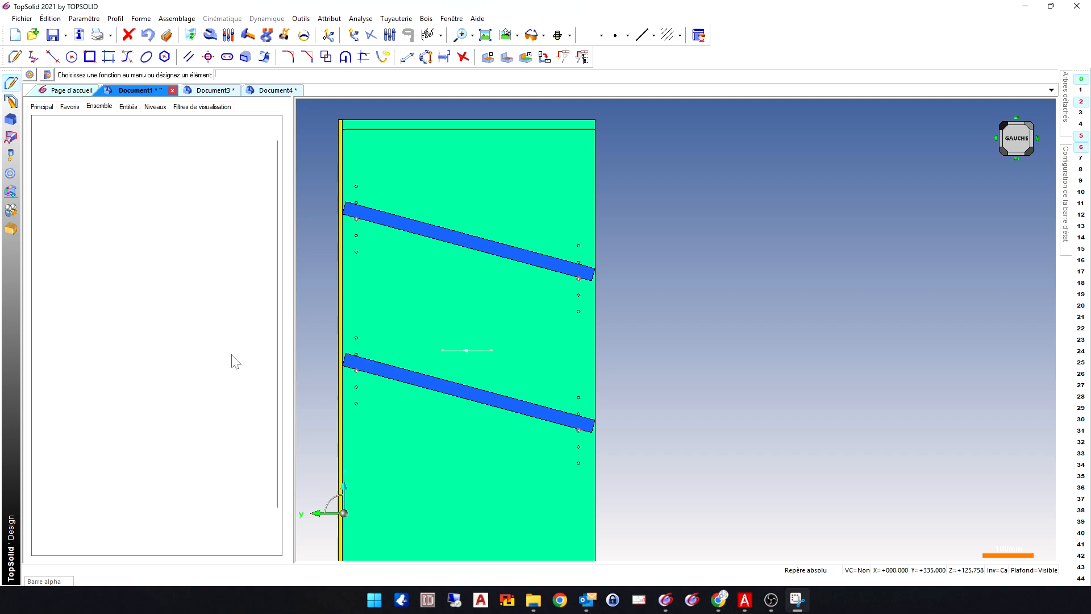
pyautogui.scroll(-5, 433, 274)
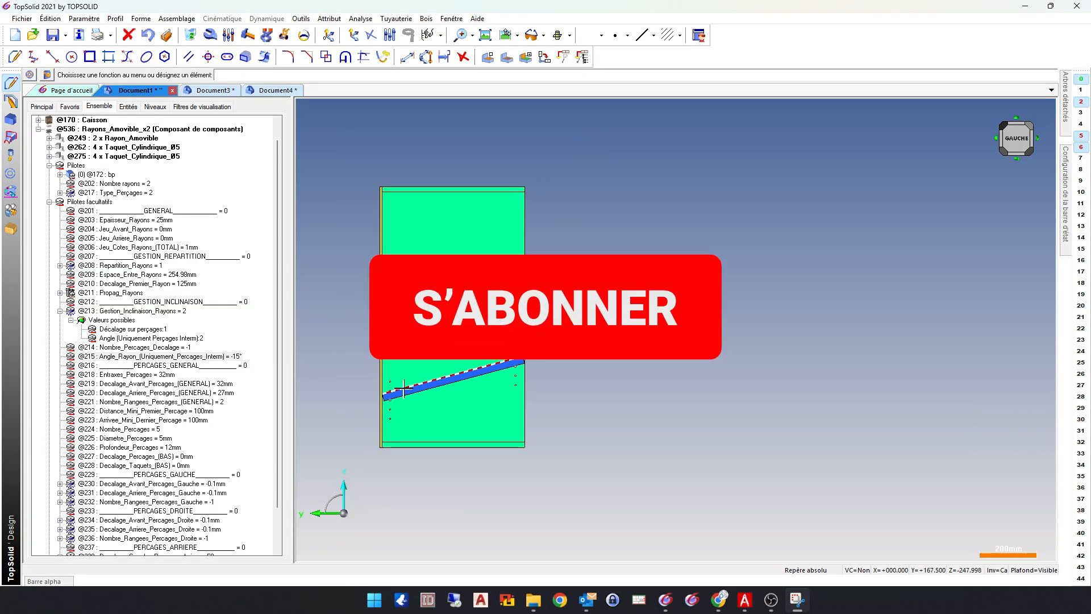
pyautogui.scroll(8, 396, 412)
pyautogui.scroll(-1, 455, 419)
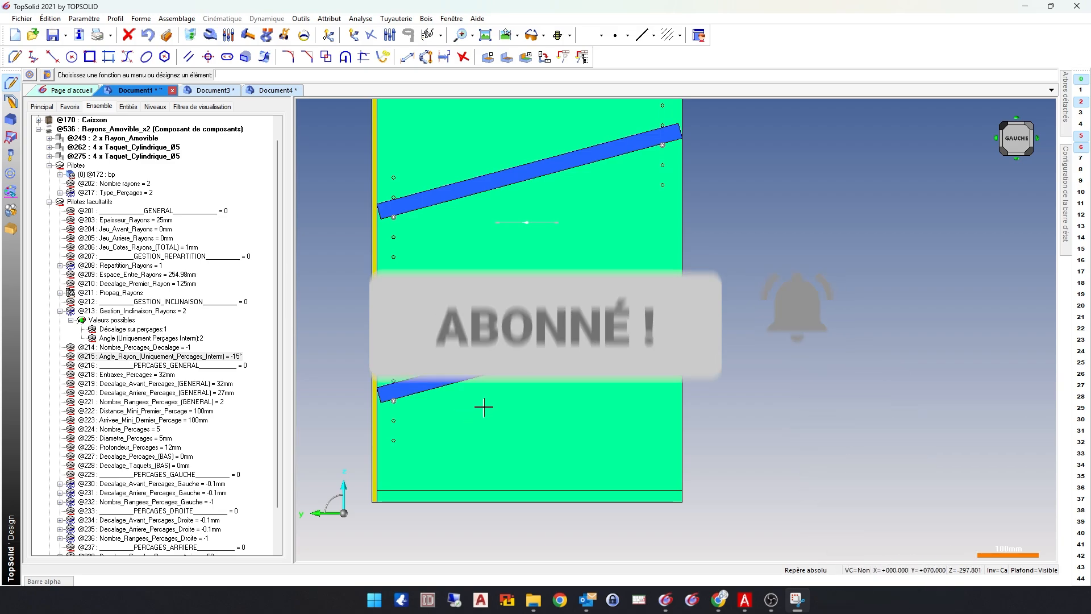
pyautogui.scroll(-2, 458, 420)
# - Set the number of shelves Nombre rayons to 3 and view their distribution in the whole cabinet
pyautogui.doubleClick(142, 184)
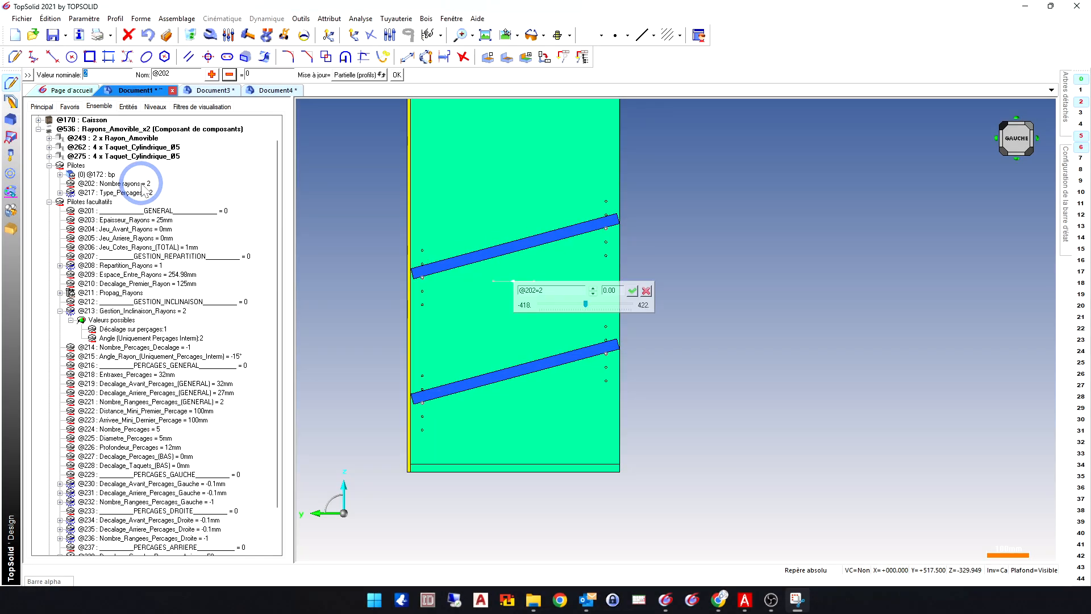
pyautogui.write('3')
pyautogui.press('Return')
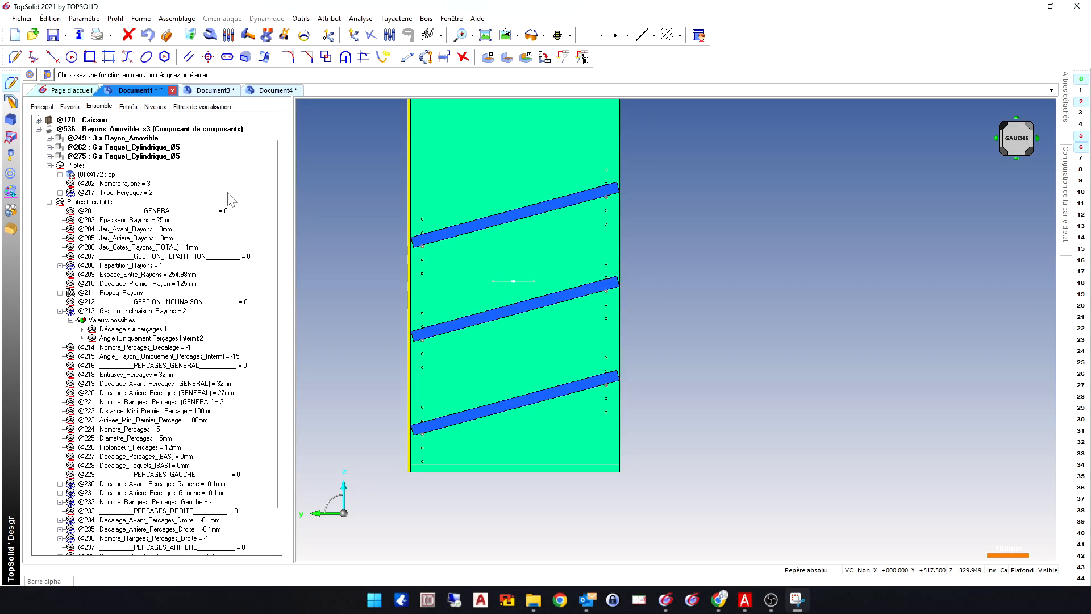
pyautogui.scroll(-3, 410, 298)
pyautogui.scroll(2, 392, 264)
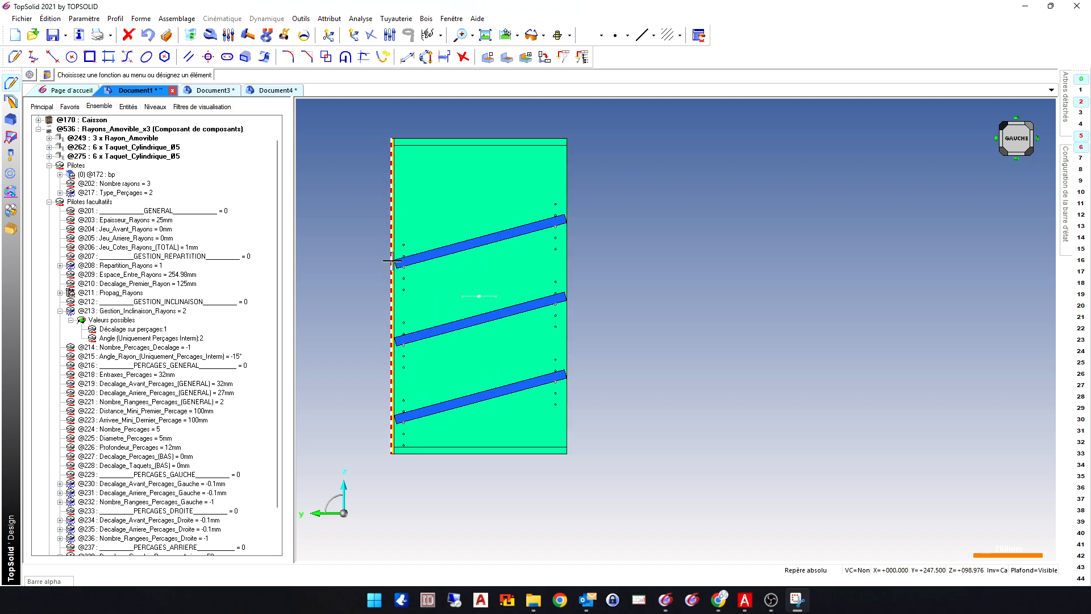
# - Set the number of shelves Nombre rayons back to 2
pyautogui.doubleClick(146, 184)
pyautogui.write('2')
pyautogui.press('Return')
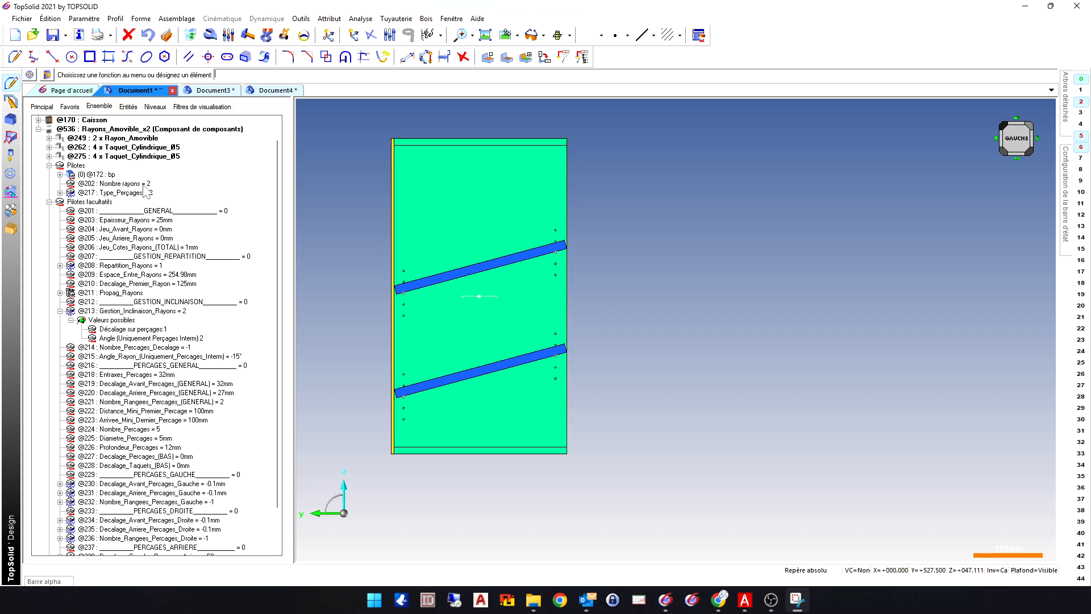
# - Change the shelf distribution Repartition_Rayons to option 3, Depuis le bas - Pas manuel
pyautogui.rightClick(136, 267)
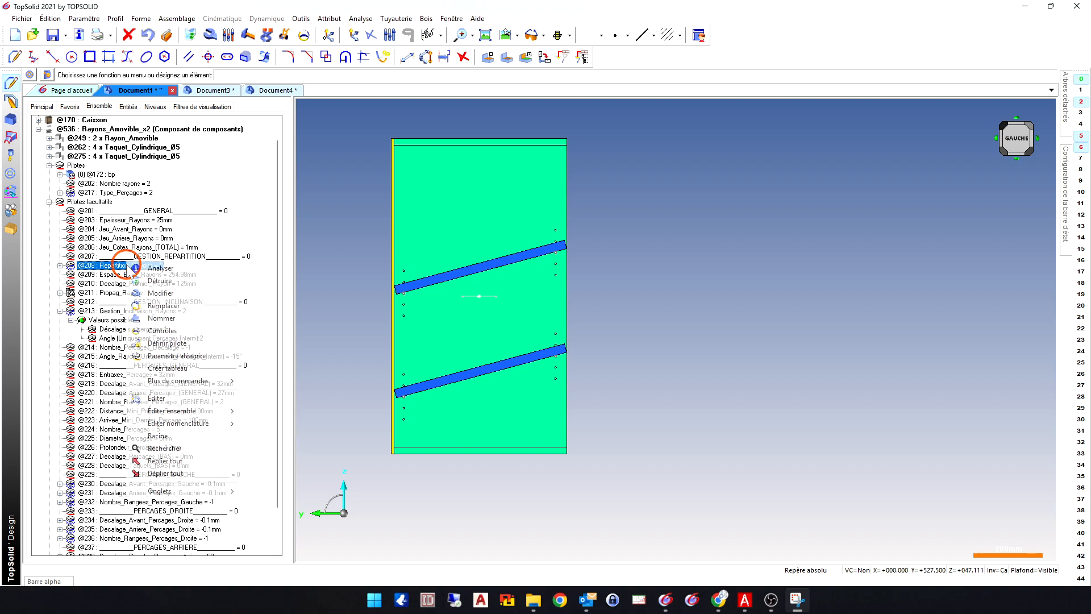
pyautogui.click(160, 292)
pyautogui.click(173, 74)
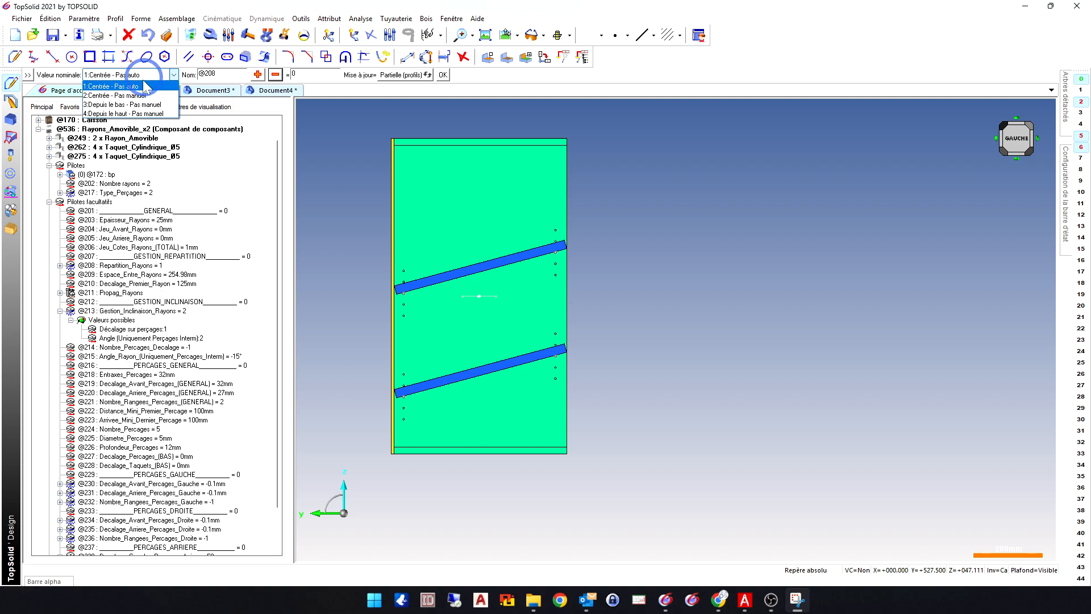
pyautogui.click(138, 104)
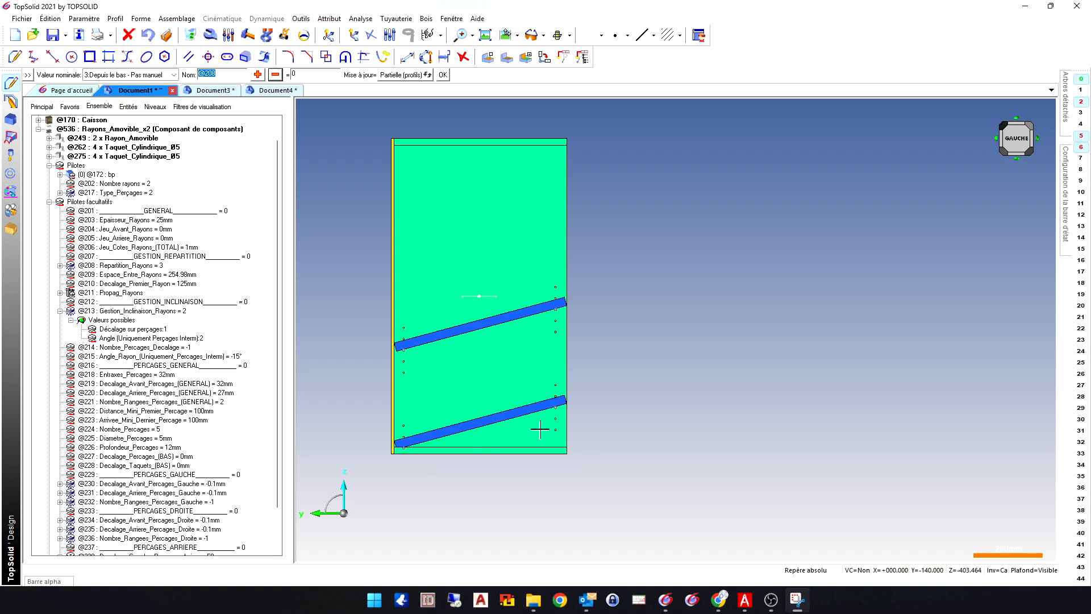
# - Select the Decalage_Premier_Rayon parameter and examine how the lower tilted shelf's rear end meets the cabinet's bottom panel
pyautogui.scroll(1, 561, 419)
pyautogui.scroll(1, 557, 404)
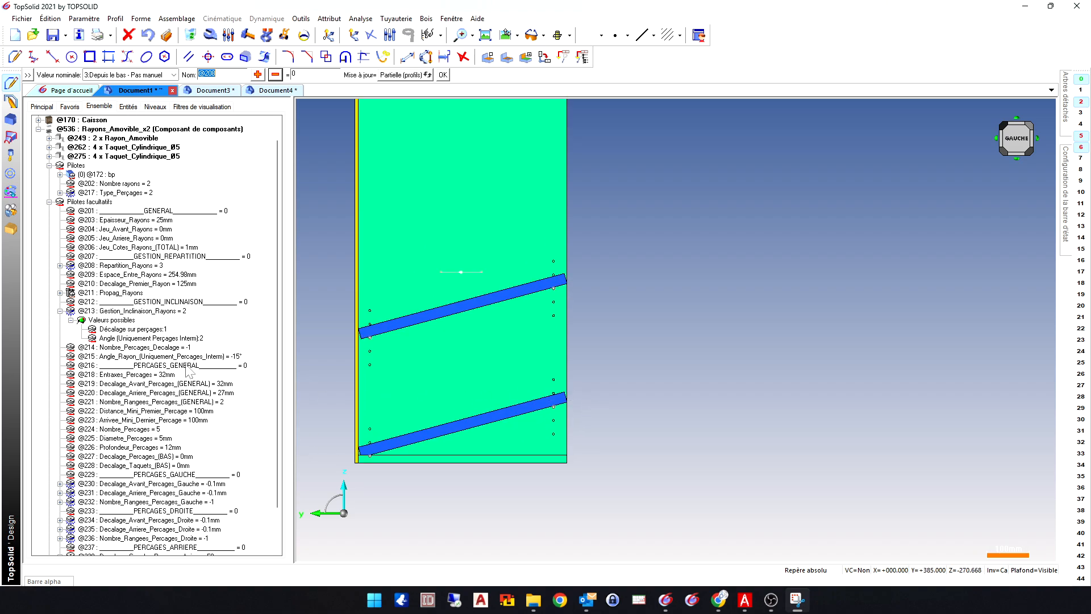
pyautogui.click(184, 283)
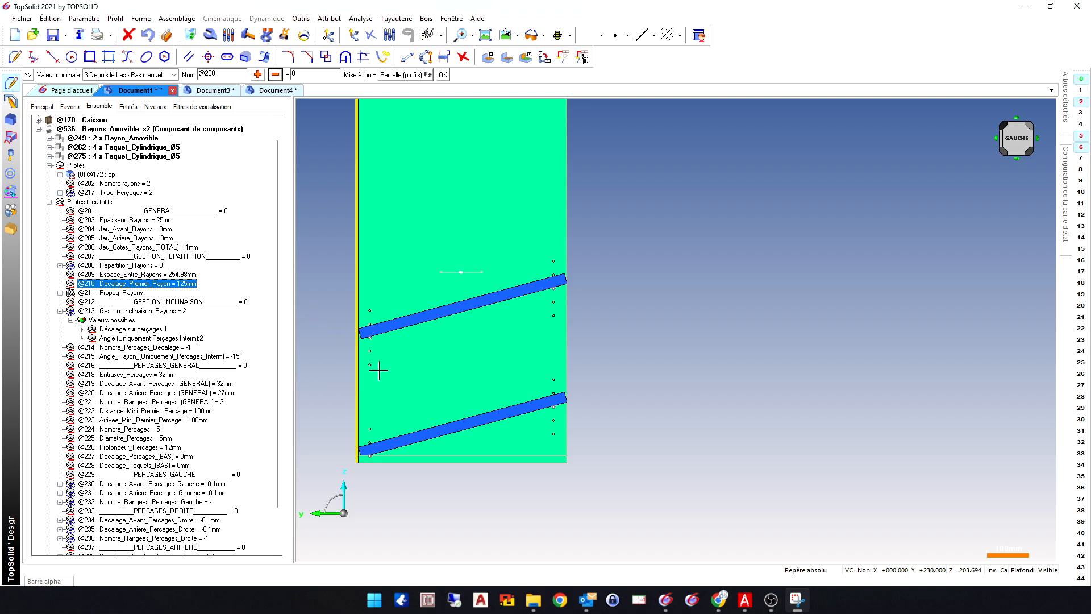
pyautogui.scroll(3, 369, 452)
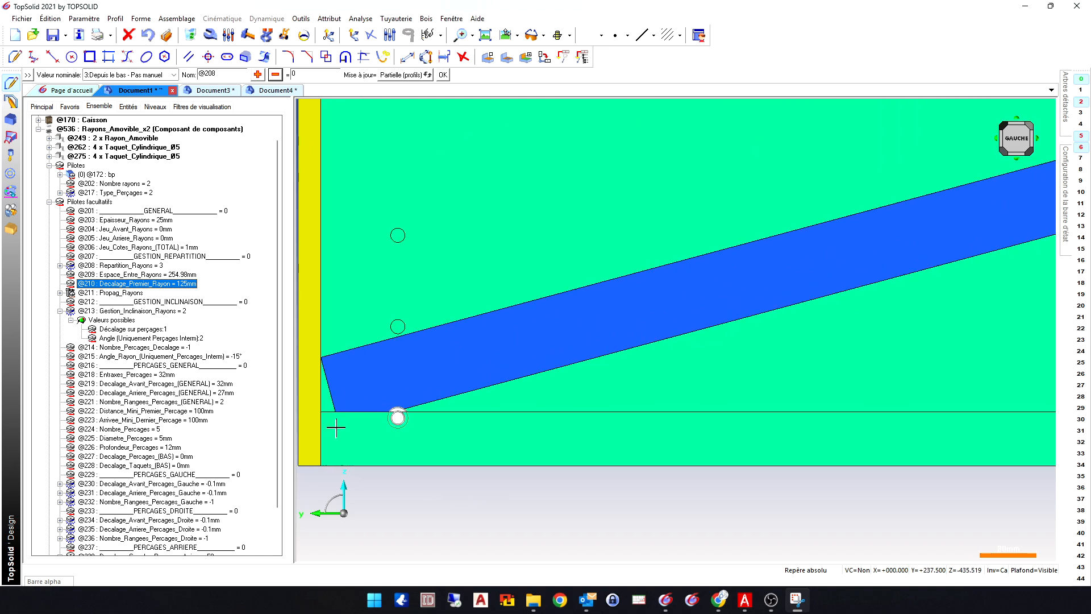
pyautogui.scroll(-3, 318, 413)
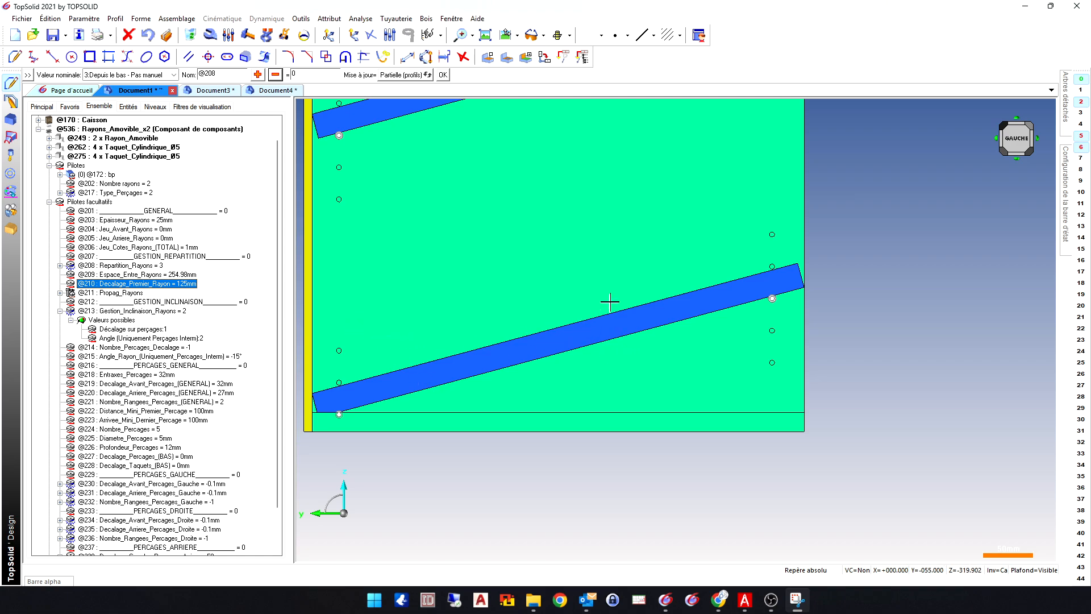
pyautogui.scroll(-2, 658, 346)
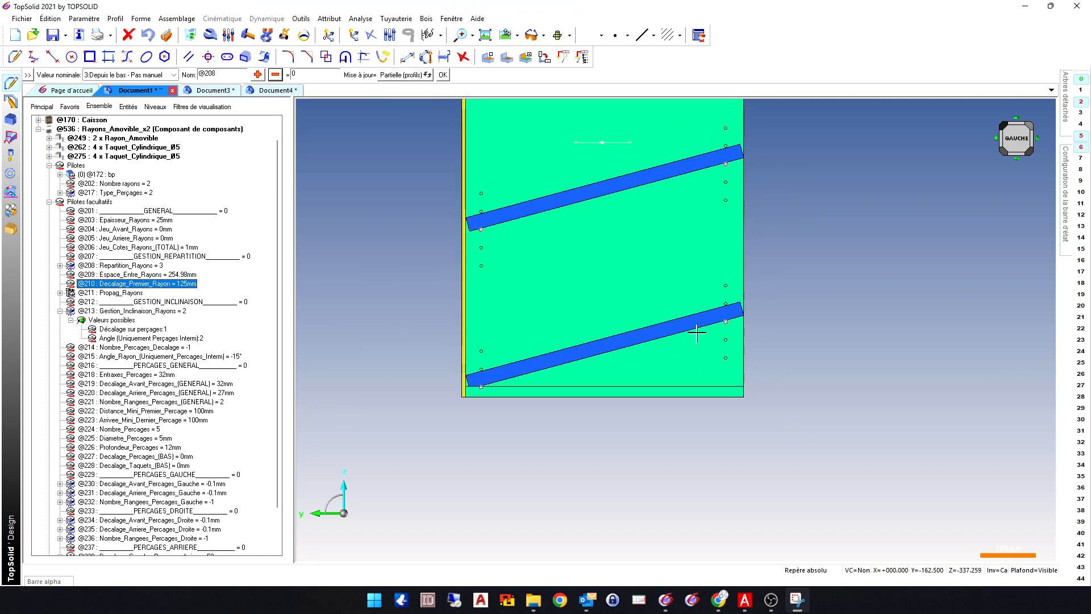
# - Set the first shelf's offset Decalage_Premier_Rayon to 150 mm and inspect the lower shelf's rear end above the cabinet's bottom panel
pyautogui.scroll(6, 485, 381)
pyautogui.scroll(-4, 487, 381)
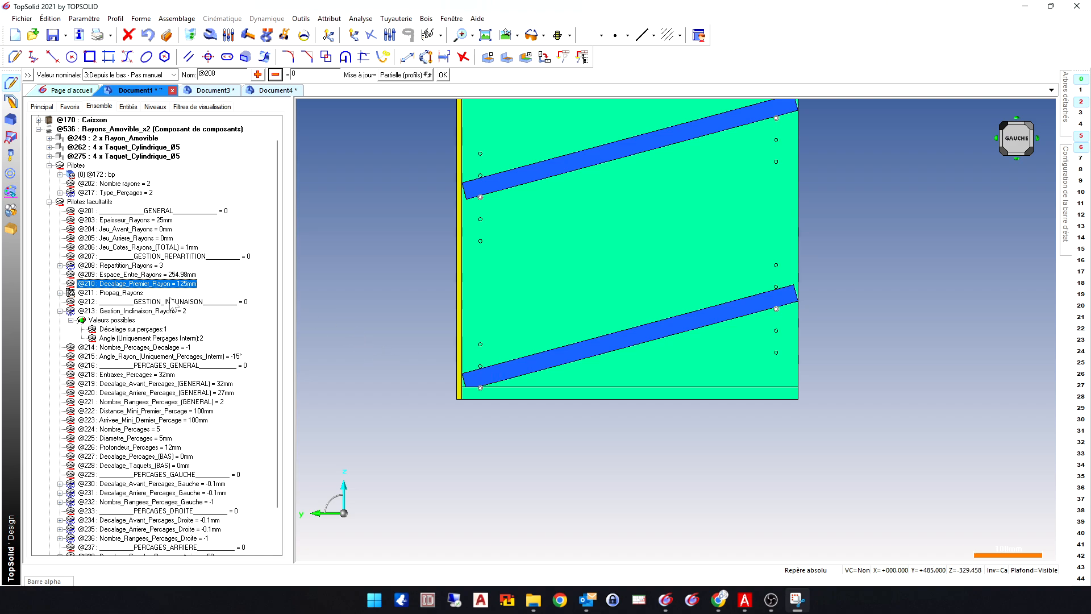
pyautogui.doubleClick(183, 284)
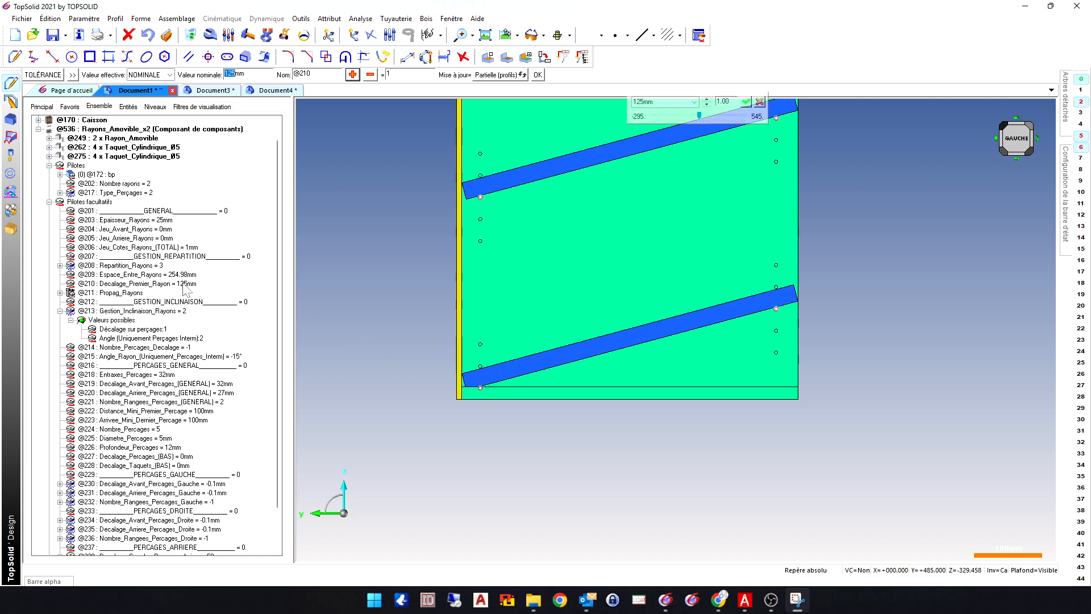
pyautogui.write('150')
pyautogui.press('Return')
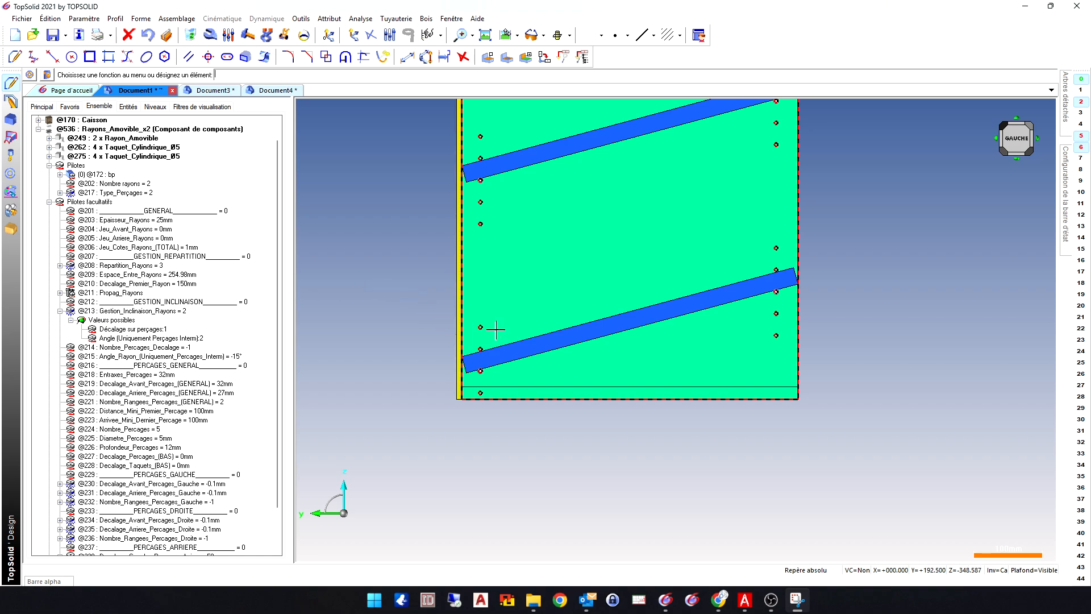
pyautogui.scroll(3, 499, 335)
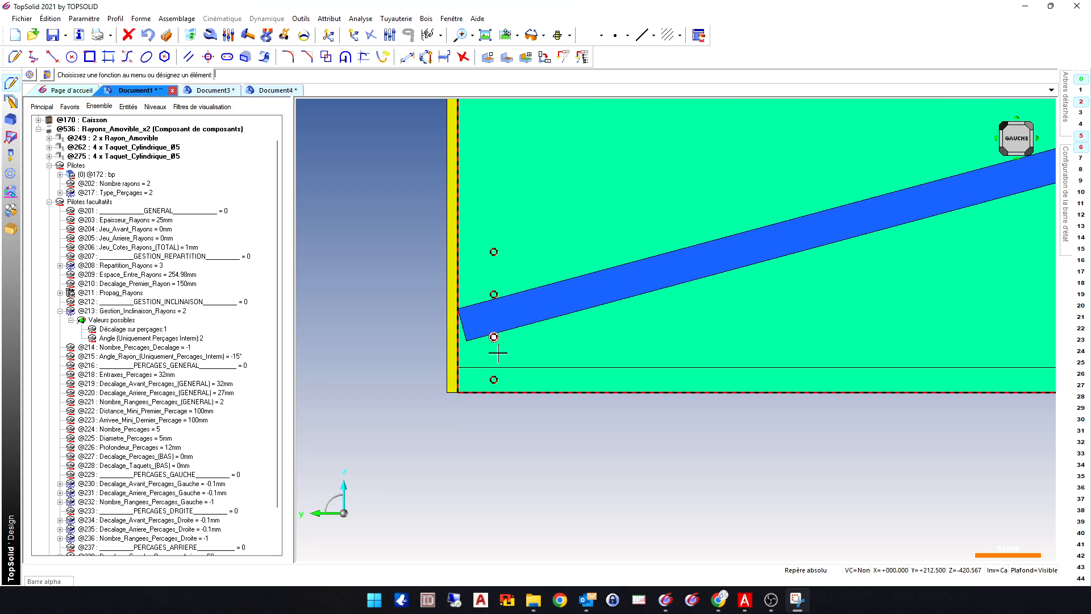
pyautogui.scroll(-3, 732, 276)
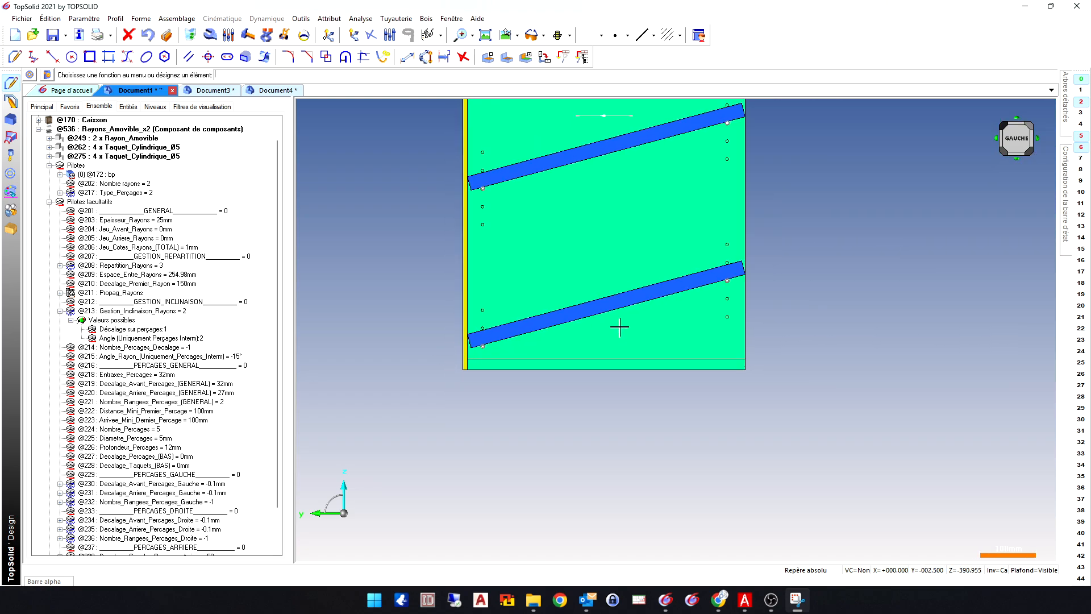
pyautogui.scroll(1, 732, 276)
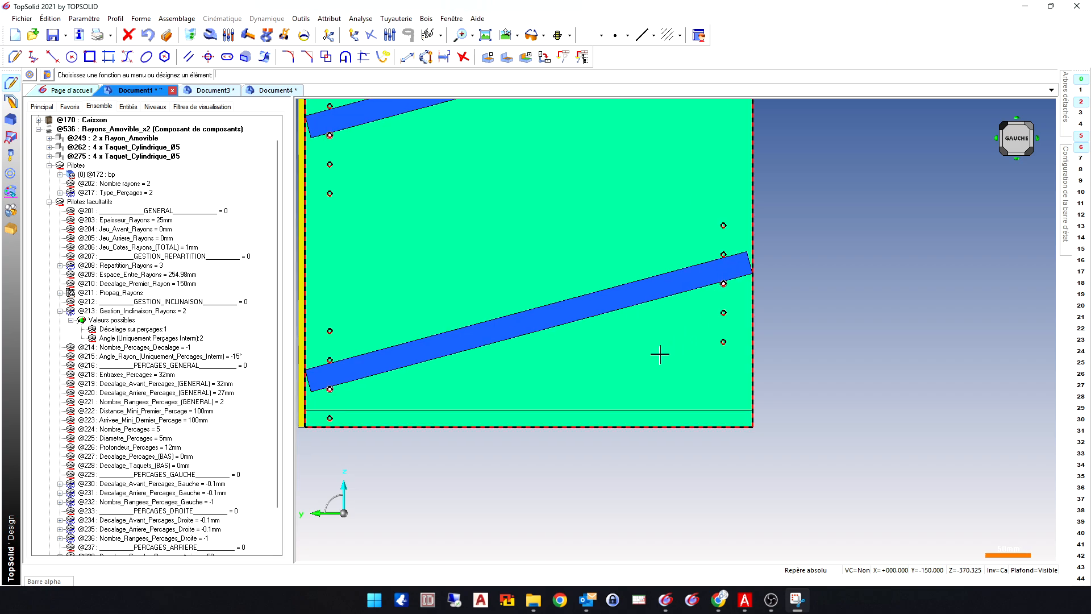
pyautogui.scroll(-3, 659, 354)
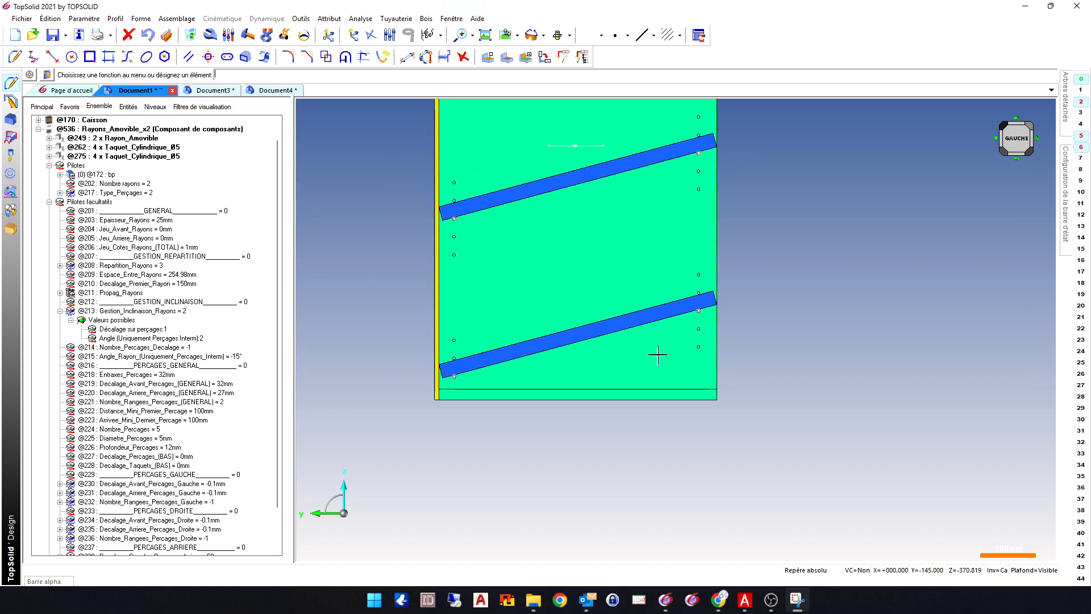
# - Set the first shelf's offset Decalage_Premier_Rayon to 250 mm
pyautogui.doubleClick(183, 284)
pyautogui.write('250')
pyautogui.press('Return')
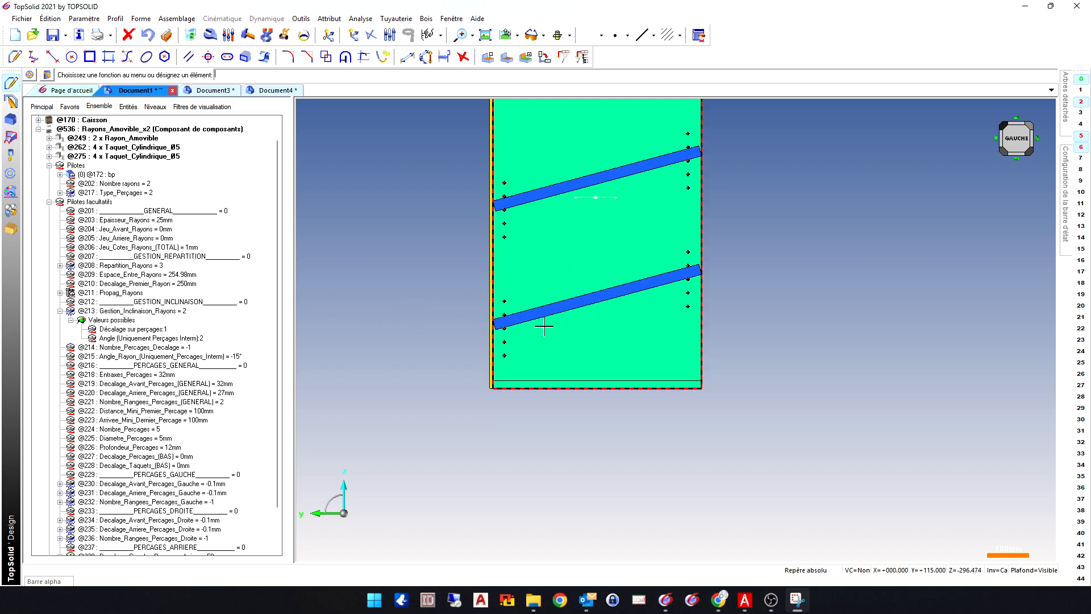
pyautogui.scroll(-1, 536, 362)
# - Set the shelf spacing Espace_Entre_Rayons to 110 mm and inspect the two shelves and their drillings
pyautogui.doubleClick(185, 276)
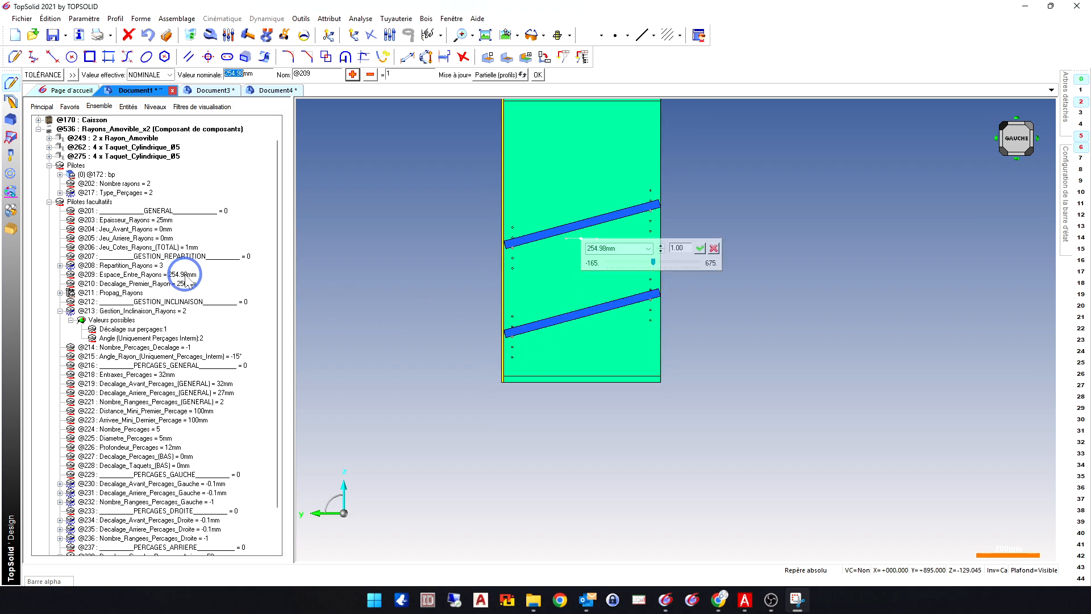
pyautogui.write('110mm')
pyautogui.press('Return')
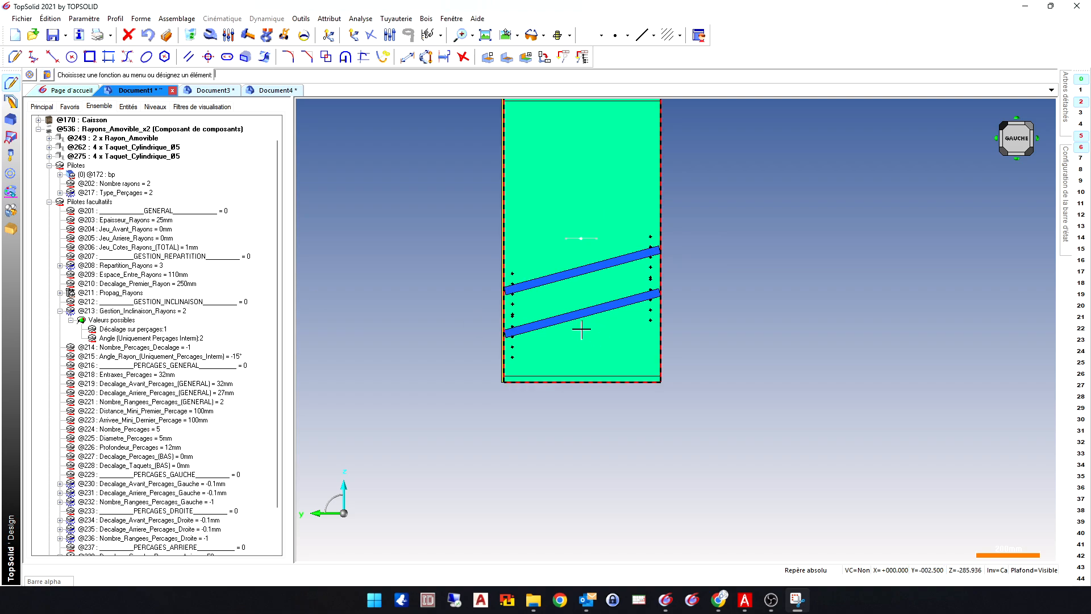
pyautogui.scroll(6, 676, 273)
pyautogui.scroll(-4, 714, 277)
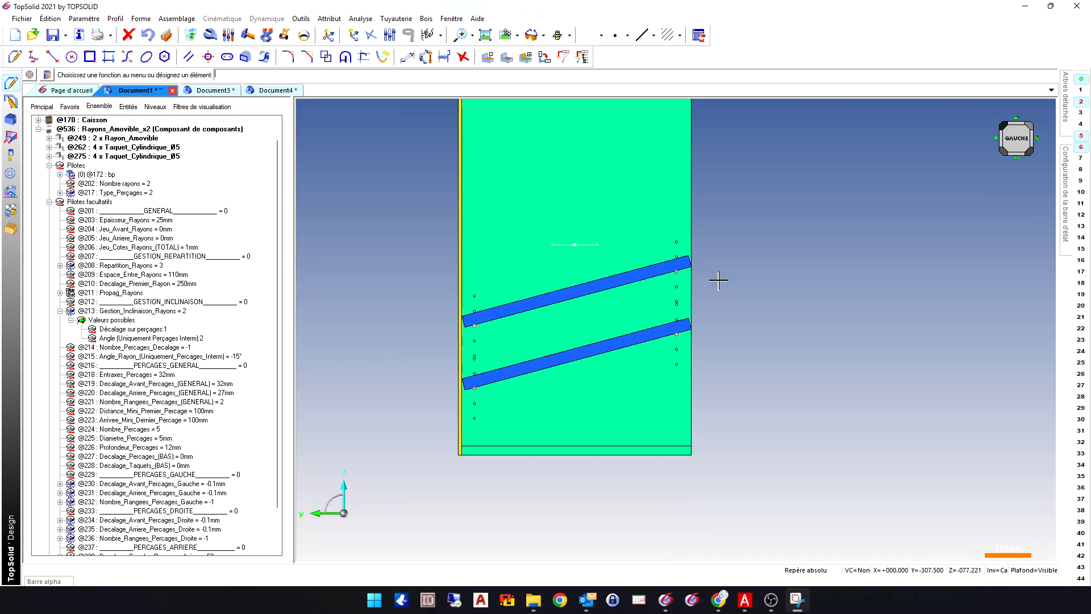
pyautogui.scroll(4, 453, 335)
pyautogui.scroll(-2, 457, 354)
pyautogui.scroll(-4, 457, 354)
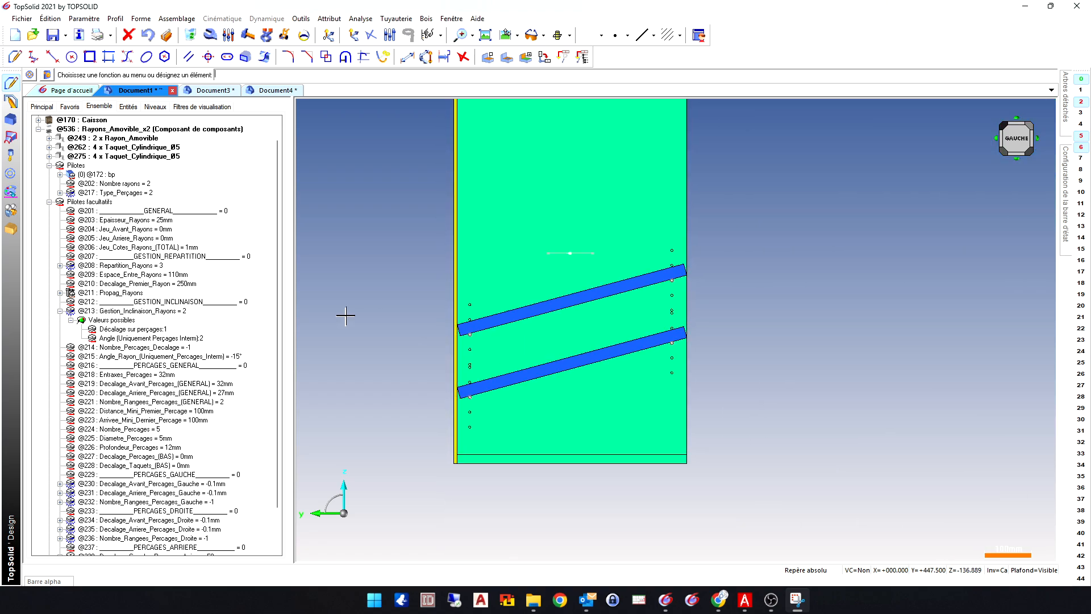
# - Set the shelf spacing Espace_Entre_Rayons to 300 mm
pyautogui.doubleClick(176, 274)
pyautogui.write('300mm')
pyautogui.press('Return')
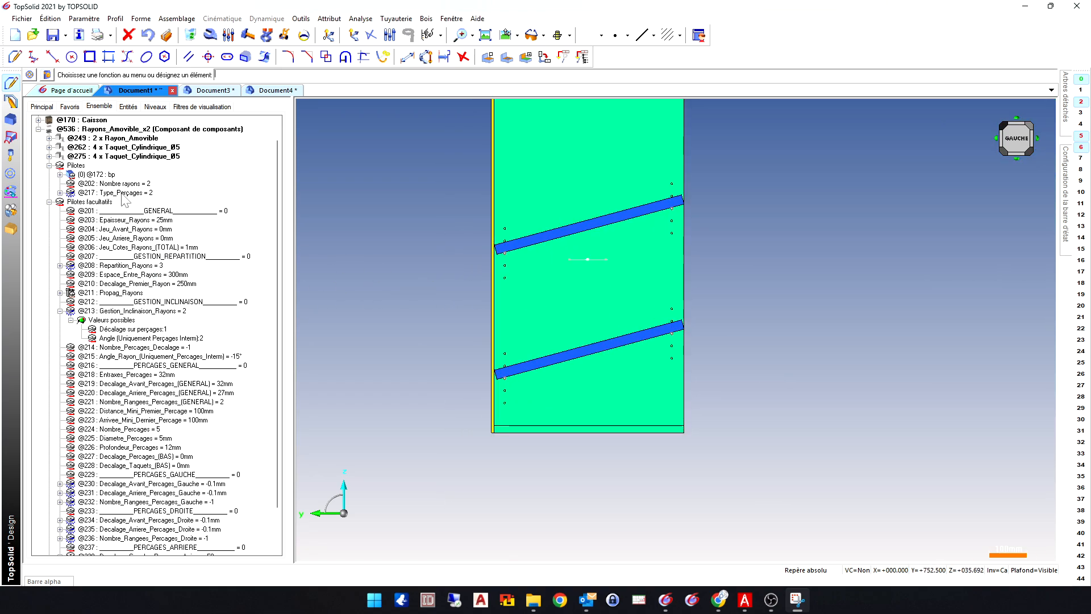
# - Change the shelf distribution Repartition_Rayons to option 1, Centrée - Pas auto, and check the shelves in the whole cabinet
pyautogui.click(122, 266)
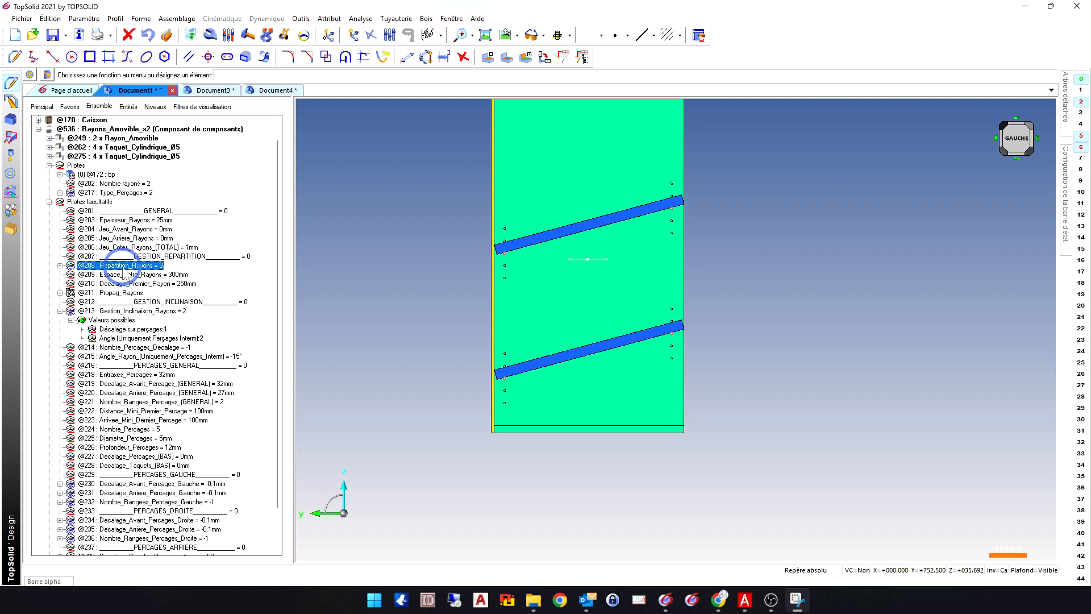
pyautogui.rightClick(125, 266)
pyautogui.click(155, 296)
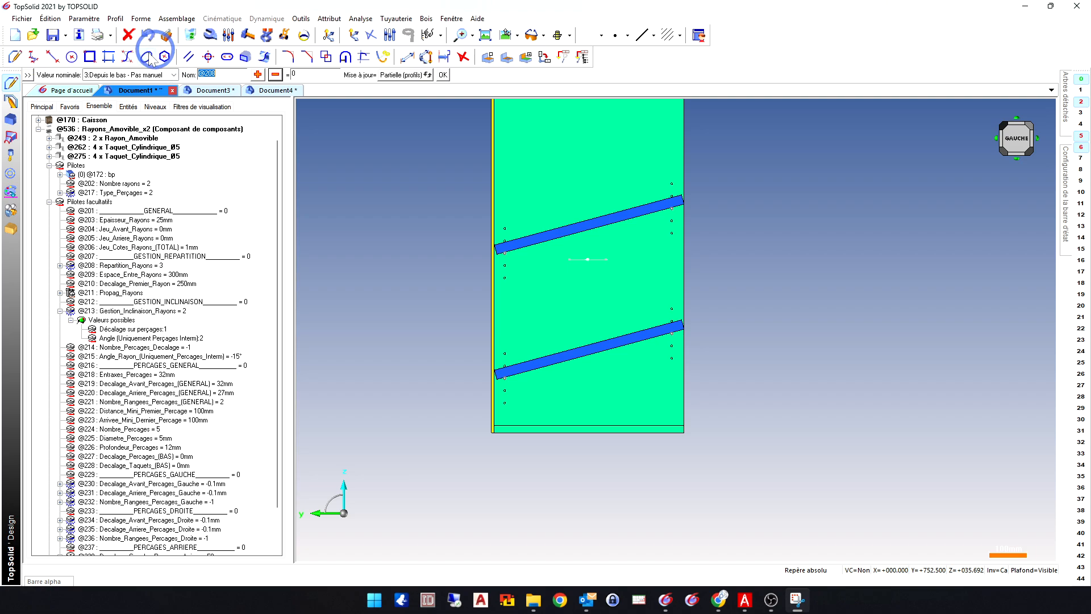
pyautogui.scroll(-3, 518, 366)
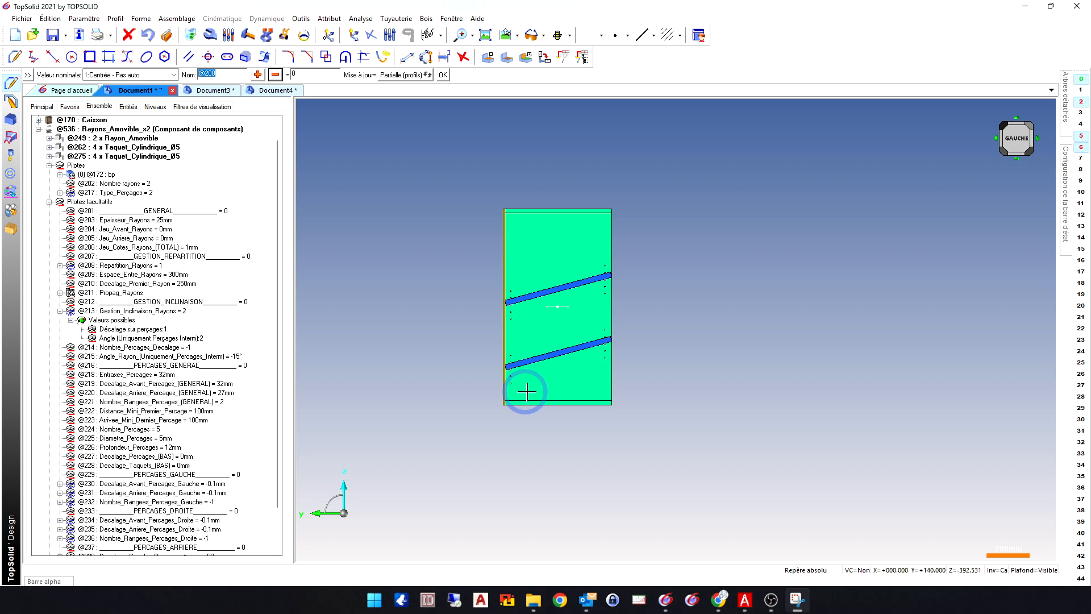
pyautogui.scroll(3, 659, 347)
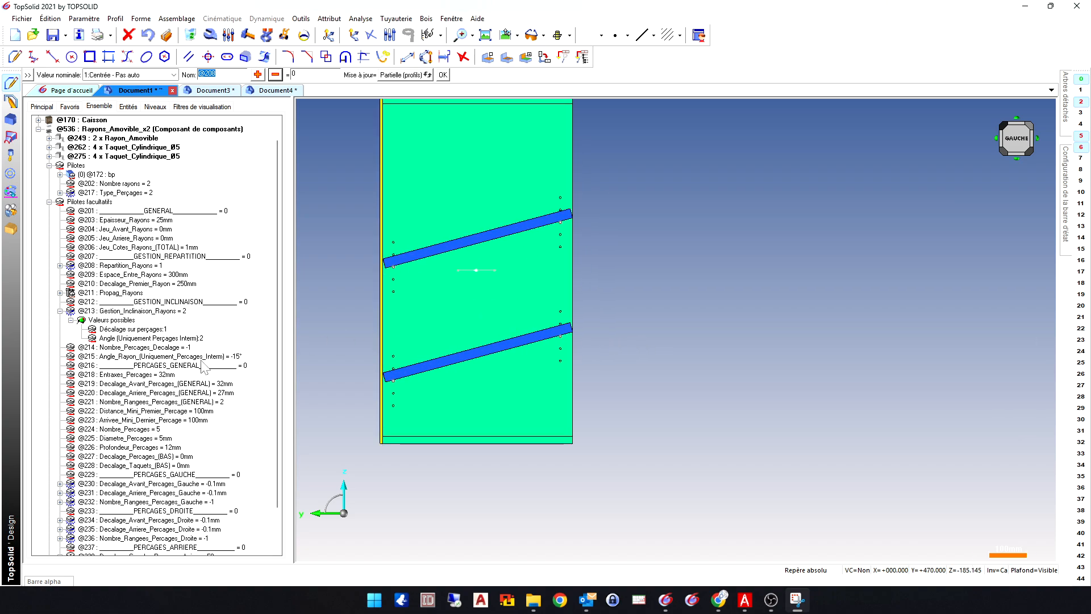
# - Set the shelf inclination Angle_Rayon_(Uniquement_Percages_Interm) to 0°
pyautogui.click(236, 357)
pyautogui.write('0')
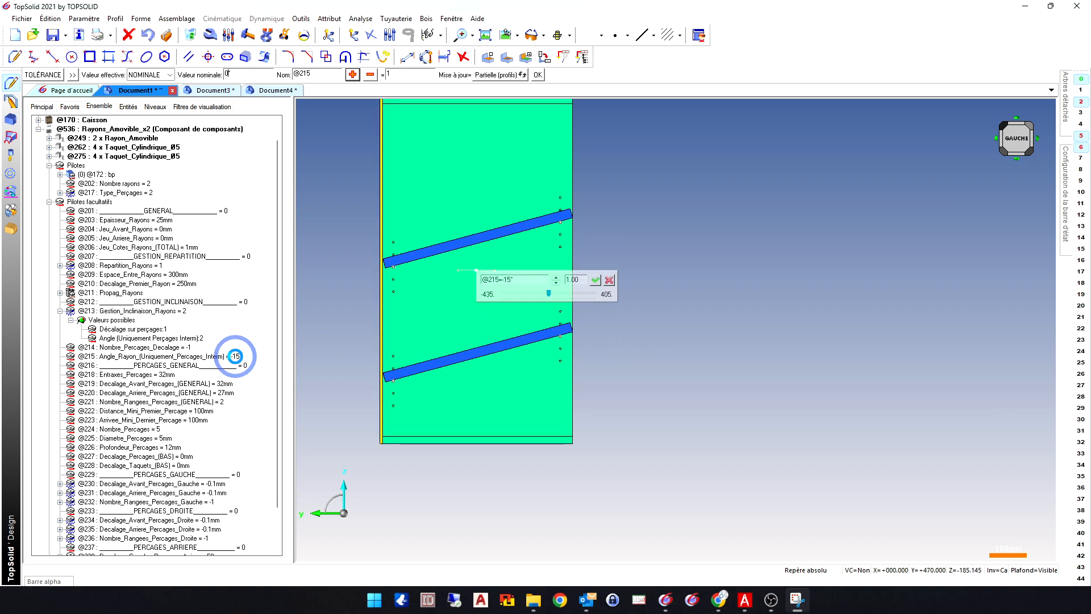
pyautogui.press('Return')
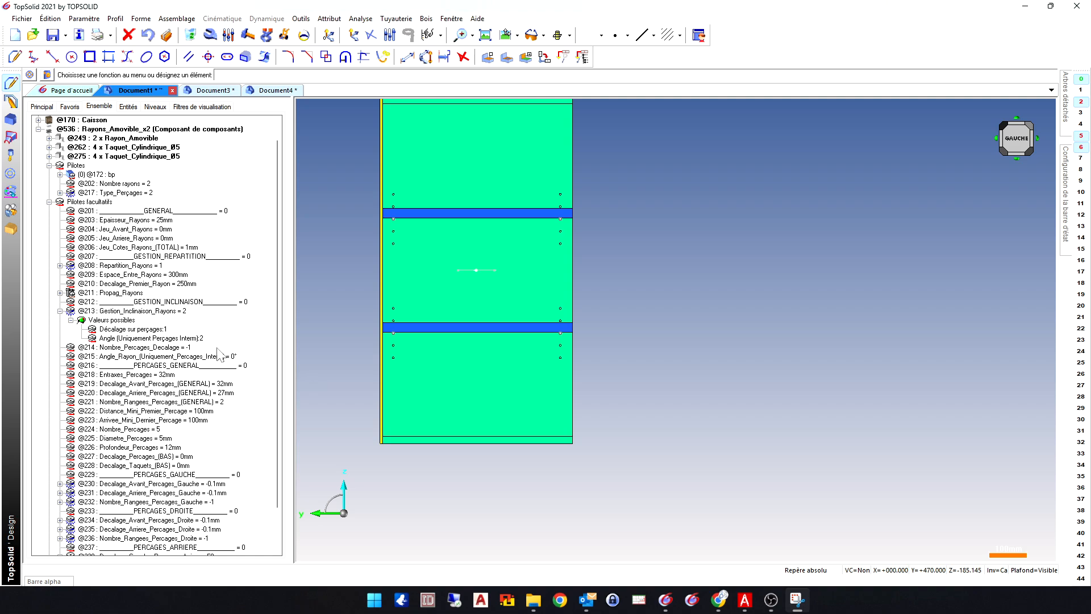
# - Try drilling pitches of 52 mm and 25 mm in Entraxes_Percages and restore the pitch to 32 mm
pyautogui.click(167, 376)
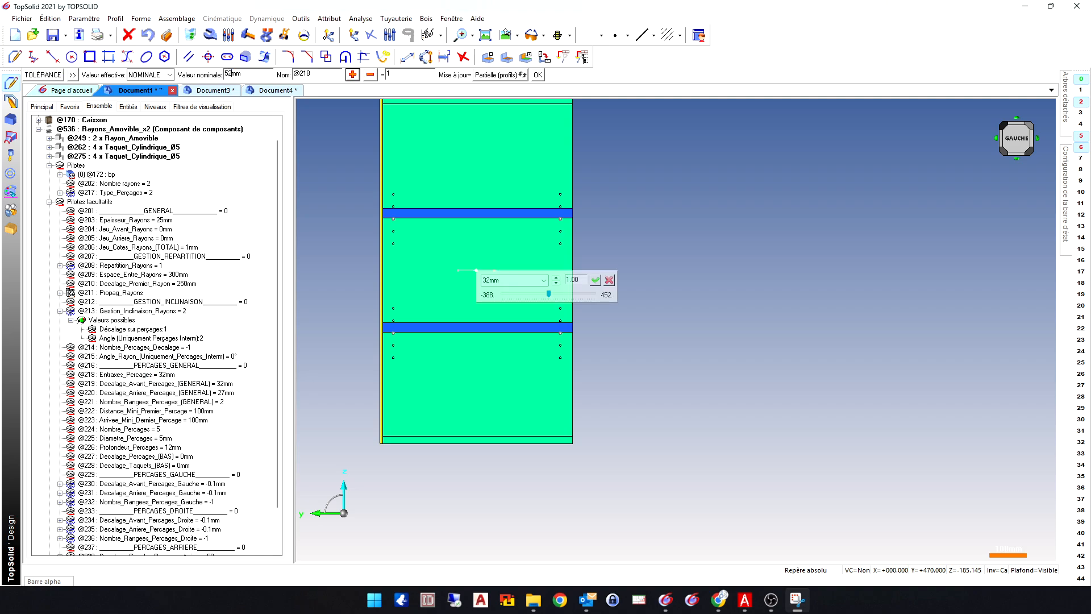
pyautogui.press('Return')
pyautogui.doubleClick(166, 375)
pyautogui.write('25')
pyautogui.press('Return')
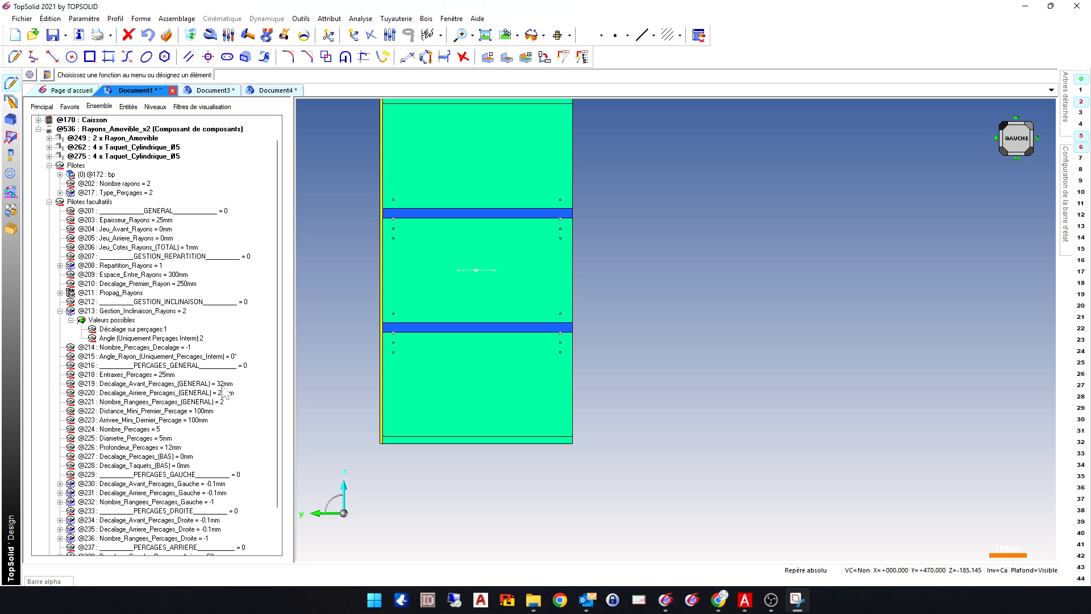
pyautogui.doubleClick(222, 384)
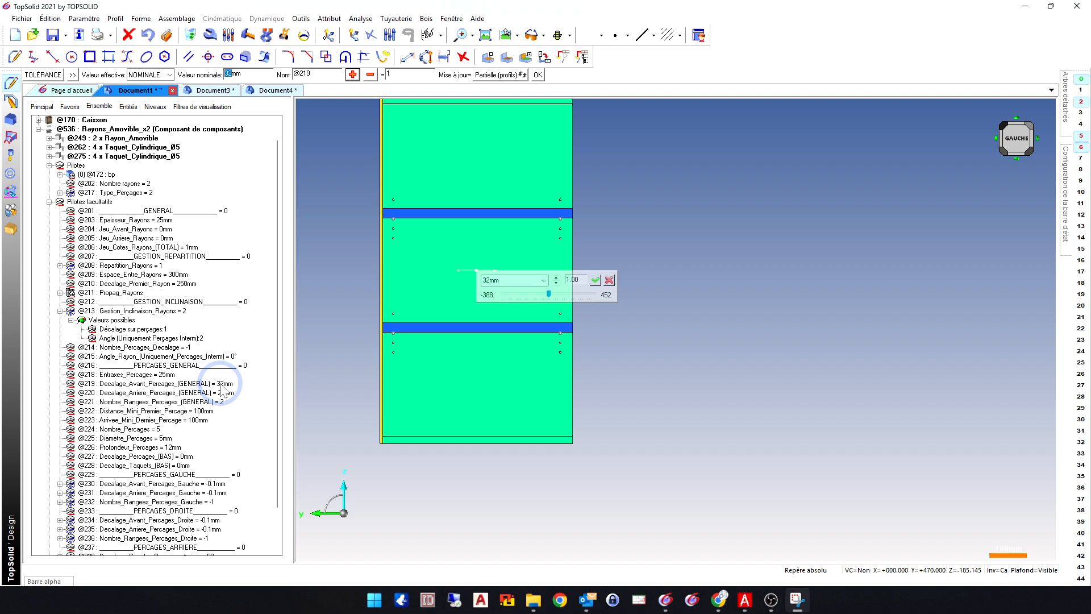
pyautogui.press('Return')
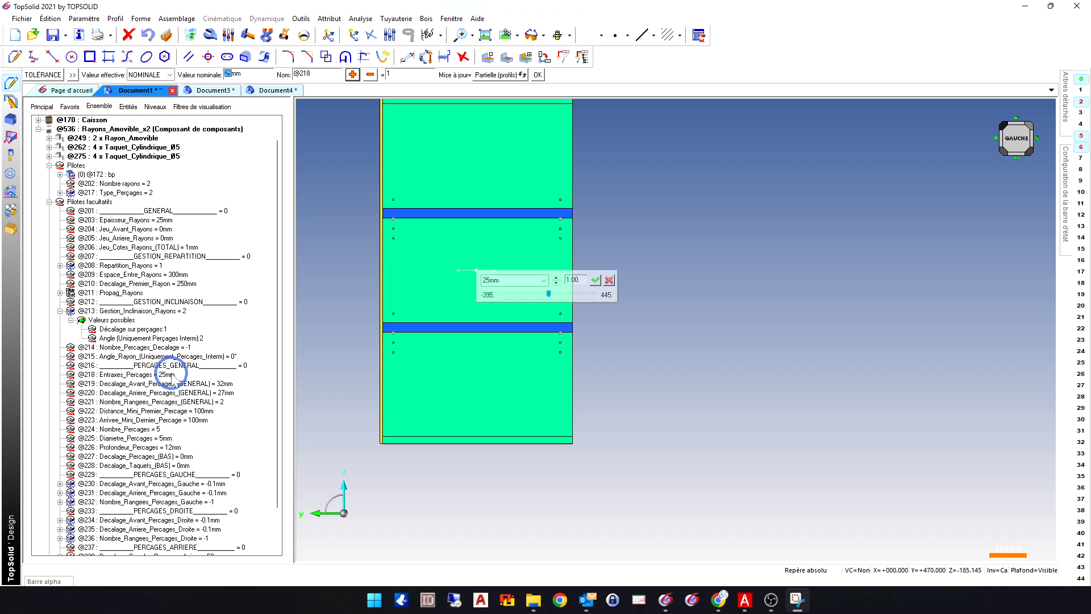
# - Set the number of drillings Nombre_Percages to 3
pyautogui.doubleClick(162, 429)
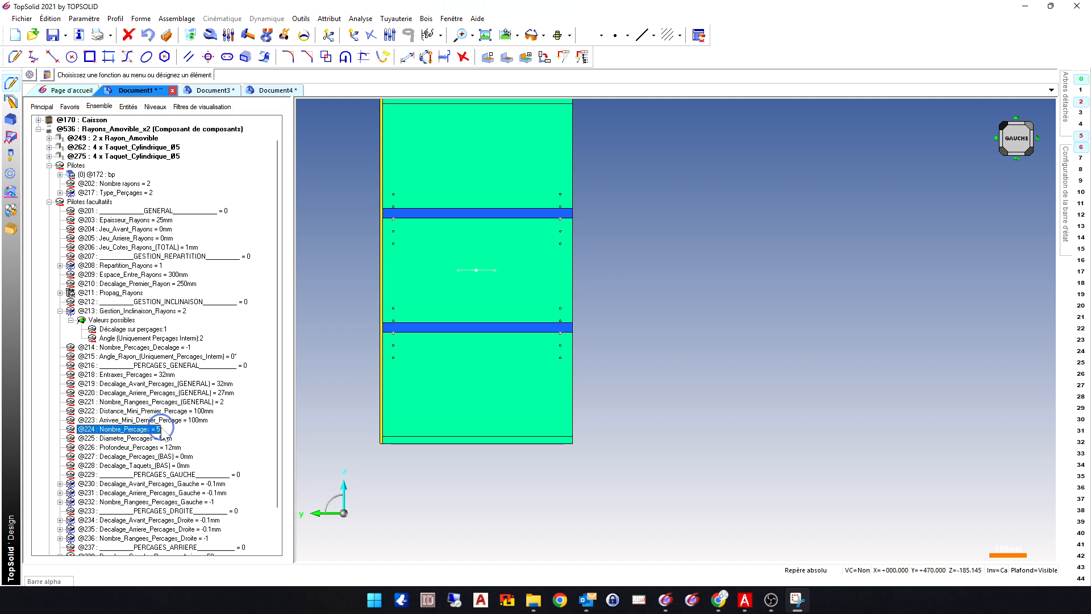
pyautogui.write('3')
pyautogui.press('Return')
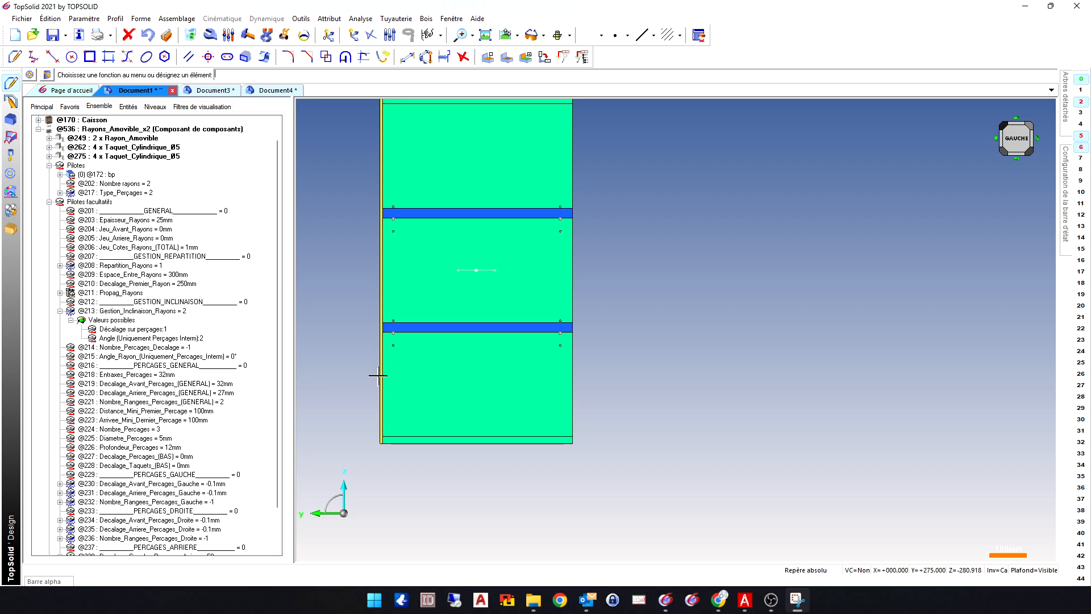
# - Display the cabinet's left side panel again with the 00_Cote_Gche visualisation filter and view the cabinet's interior from the front
pyautogui.click(181, 384)
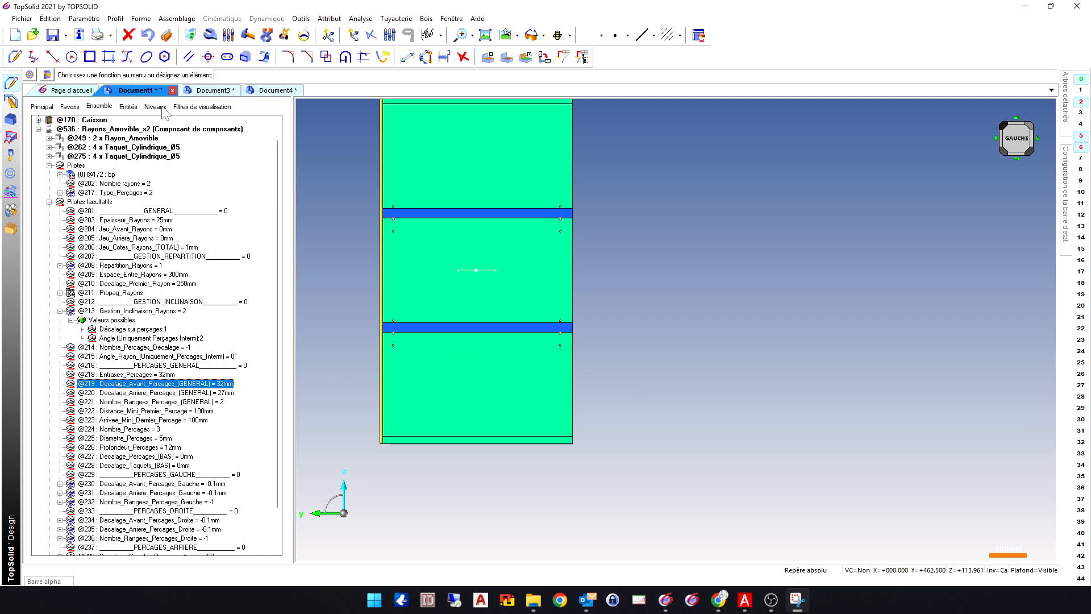
pyautogui.click(182, 108)
pyautogui.doubleClick(60, 156)
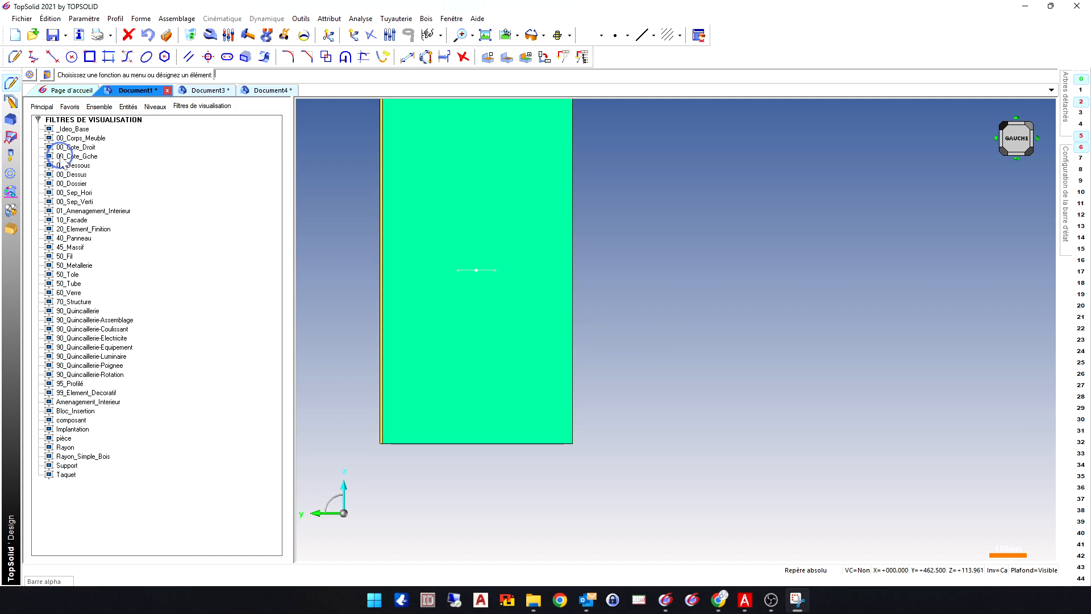
pyautogui.moveTo(558, 312); pyautogui.dragTo(513, 348, button='middle')
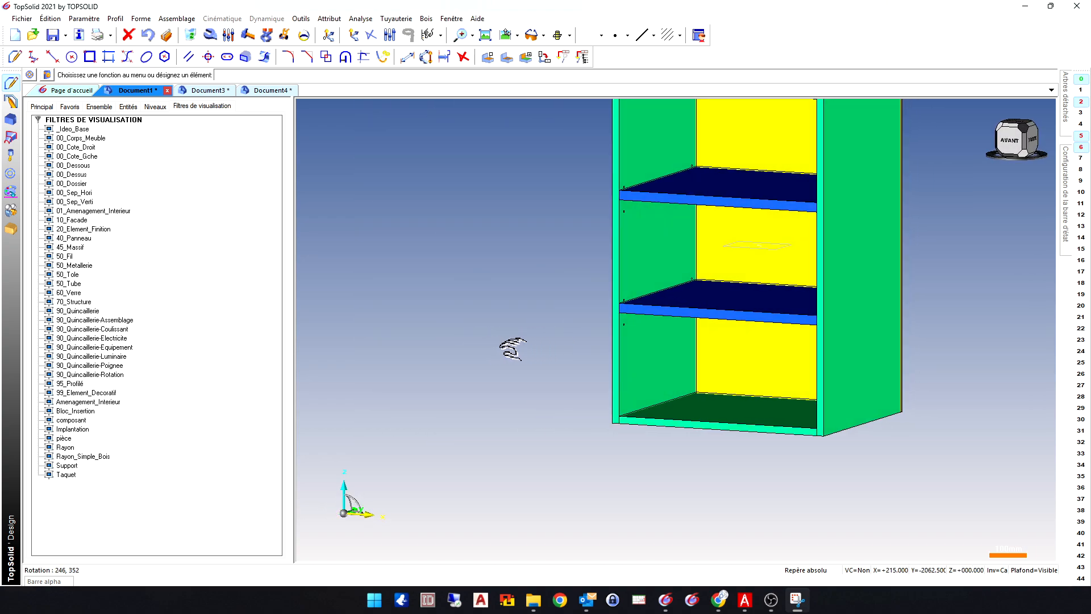
# - Set the general front drilling offset Decalage_Avant_Percages_(GENERAL) to 50 mm and inspect the front drillings
pyautogui.click(99, 107)
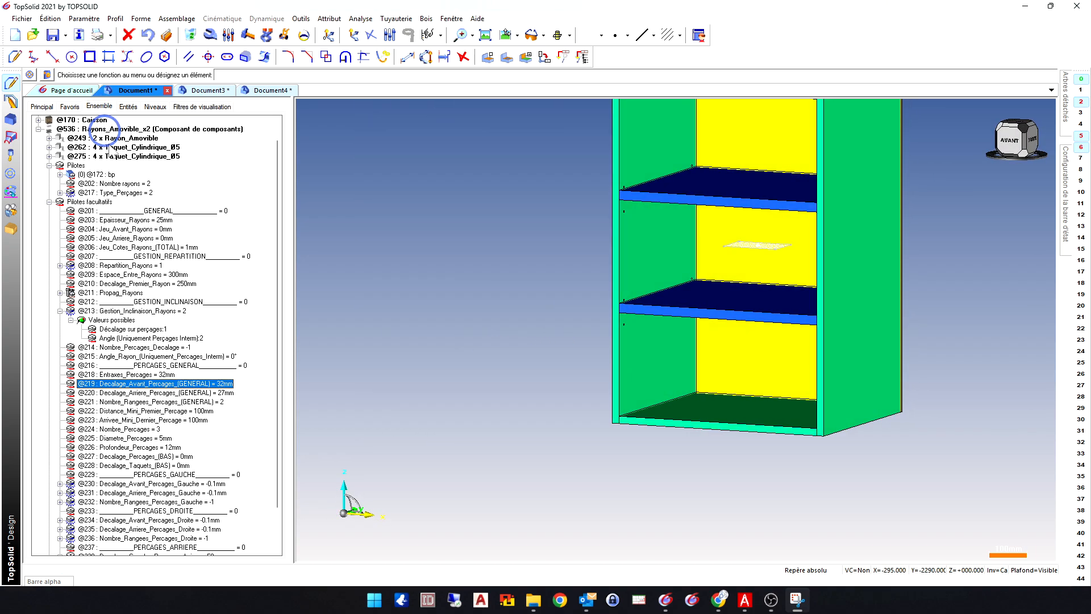
pyautogui.doubleClick(226, 386)
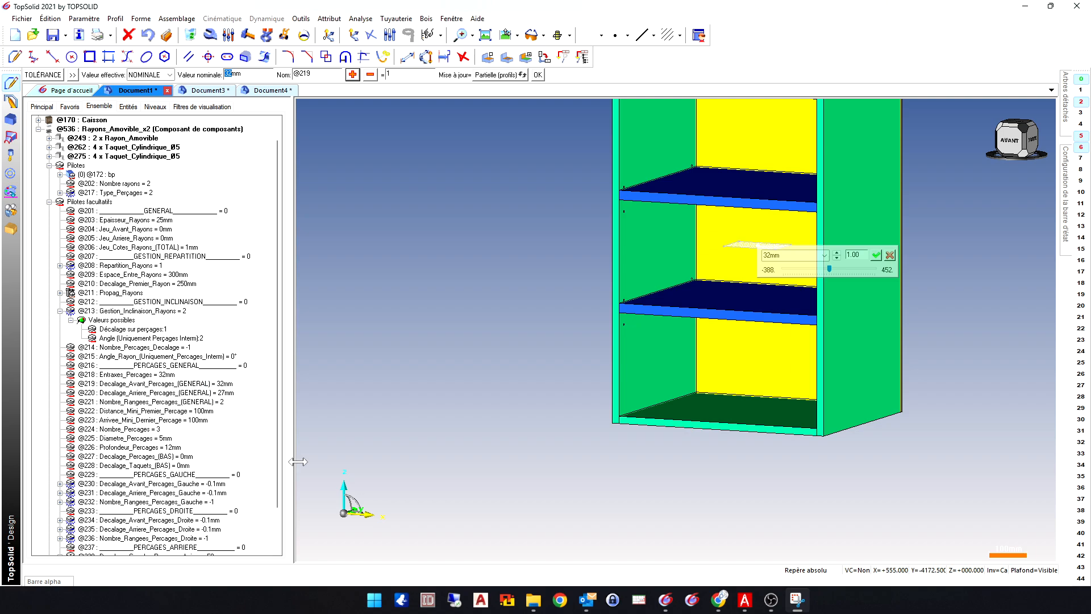
pyautogui.press('Return')
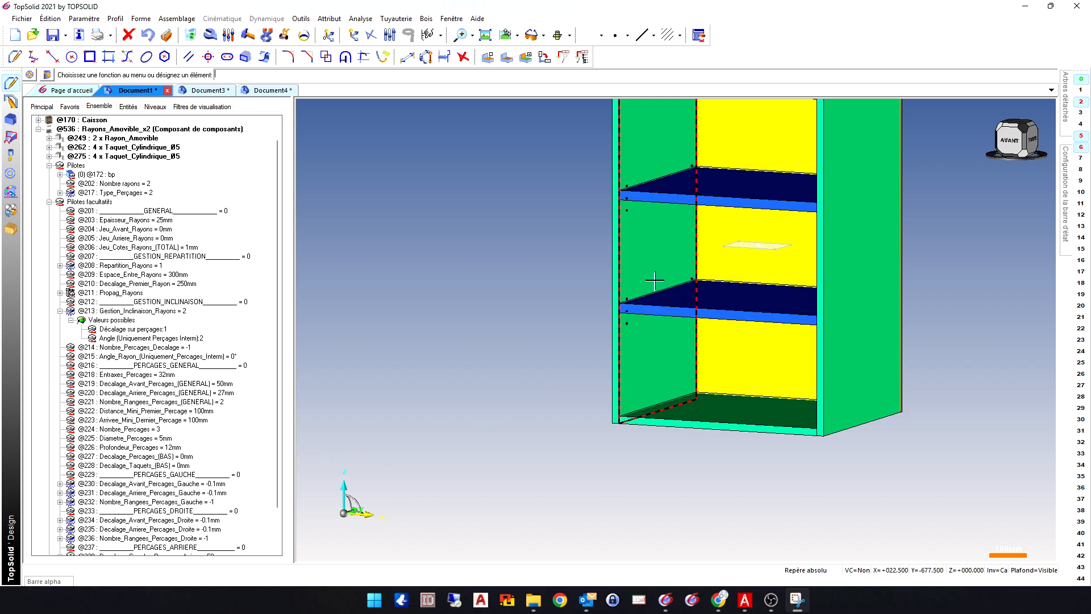
pyautogui.scroll(4, 646, 285)
pyautogui.scroll(-4, 502, 346)
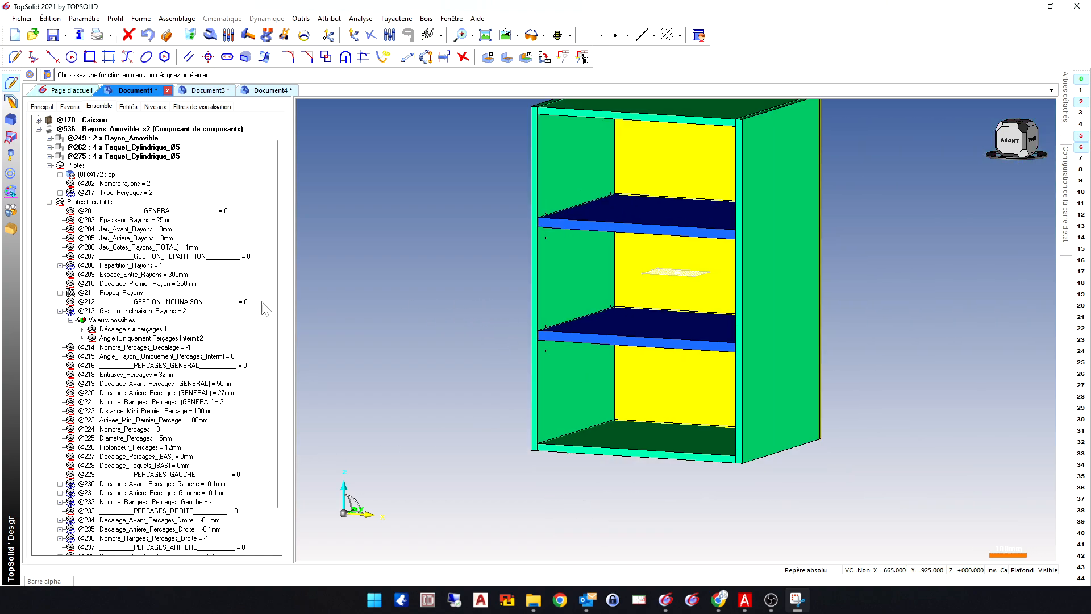
# - Set the shelves' front clearance Jeu_Avant_Rayons to 25 mm and inspect the shelves' front edges and drillings
pyautogui.doubleClick(159, 228)
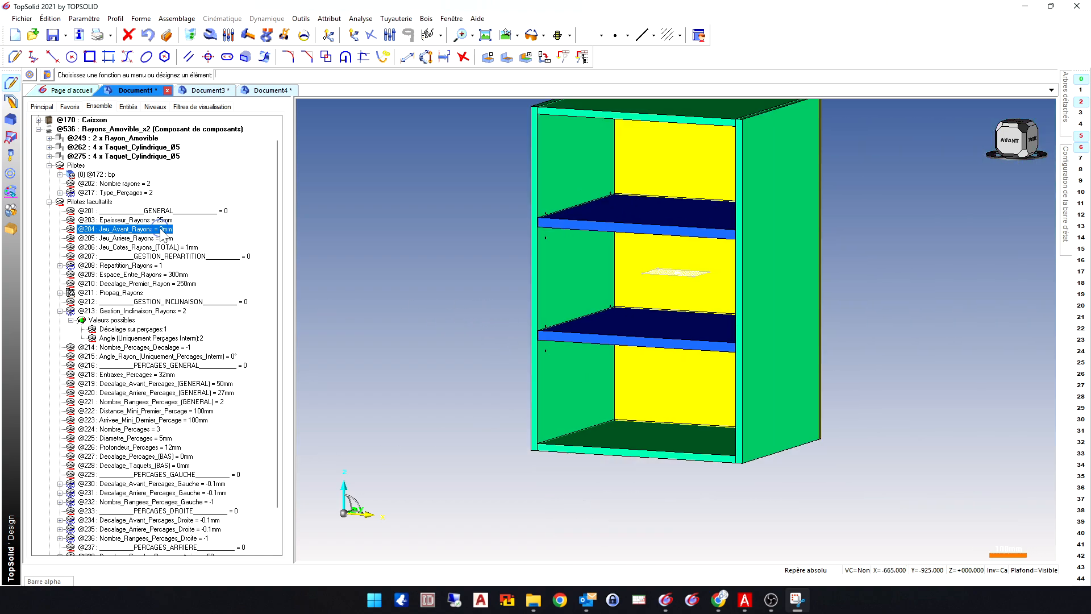
pyautogui.write('25mm')
pyautogui.press('Return')
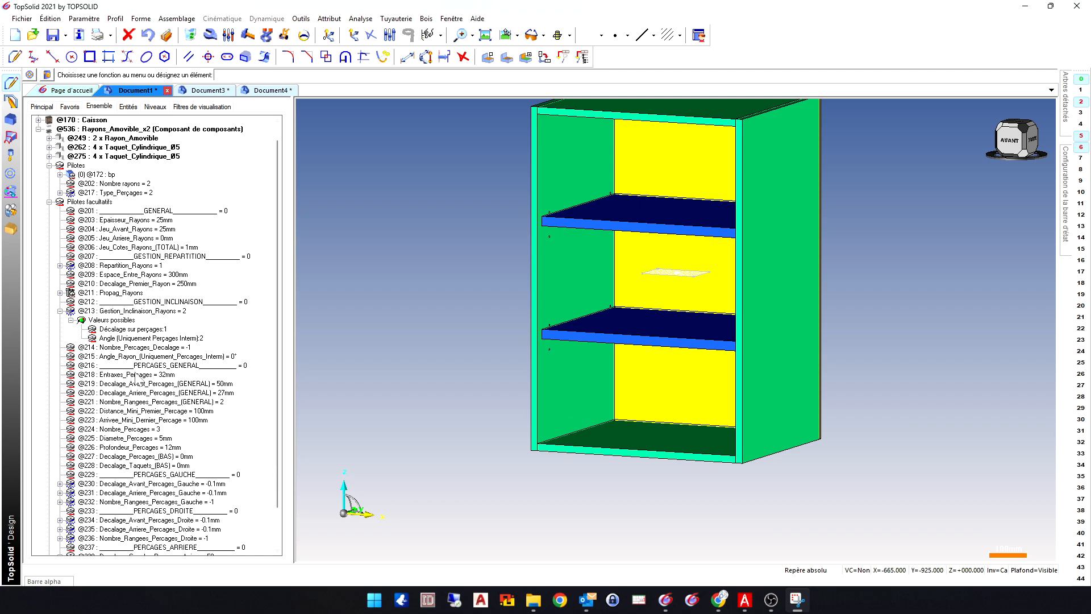
pyautogui.scroll(3, 553, 233)
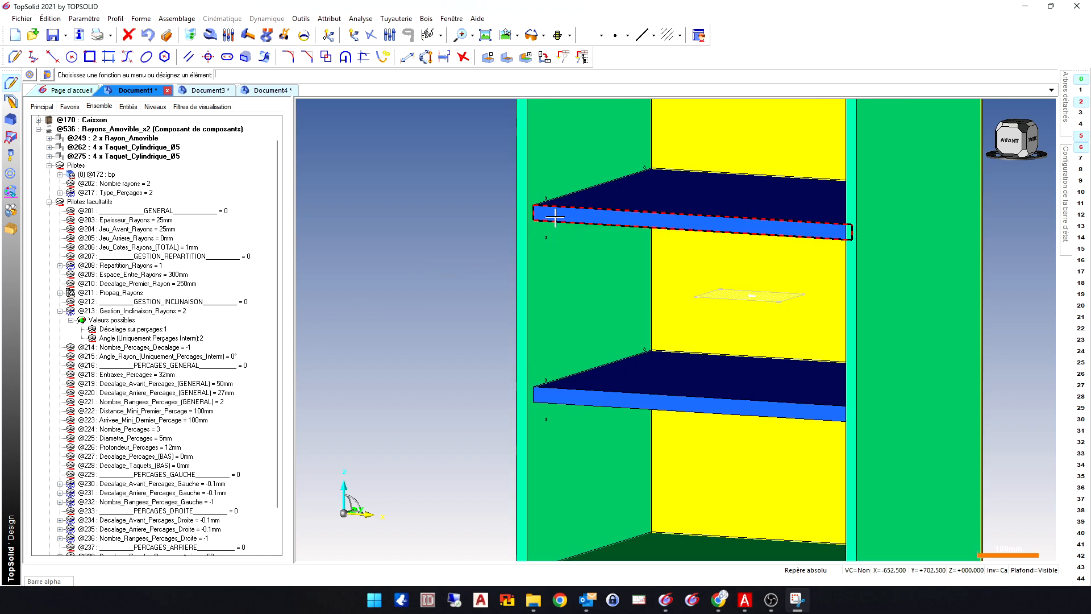
# - Set the general front drilling offset Decalage_Avant_Percages_(GENERAL) to 32 mm
pyautogui.scroll(-4, 489, 244)
pyautogui.moveTo(448, 273); pyautogui.dragTo(820, 287, button='middle')
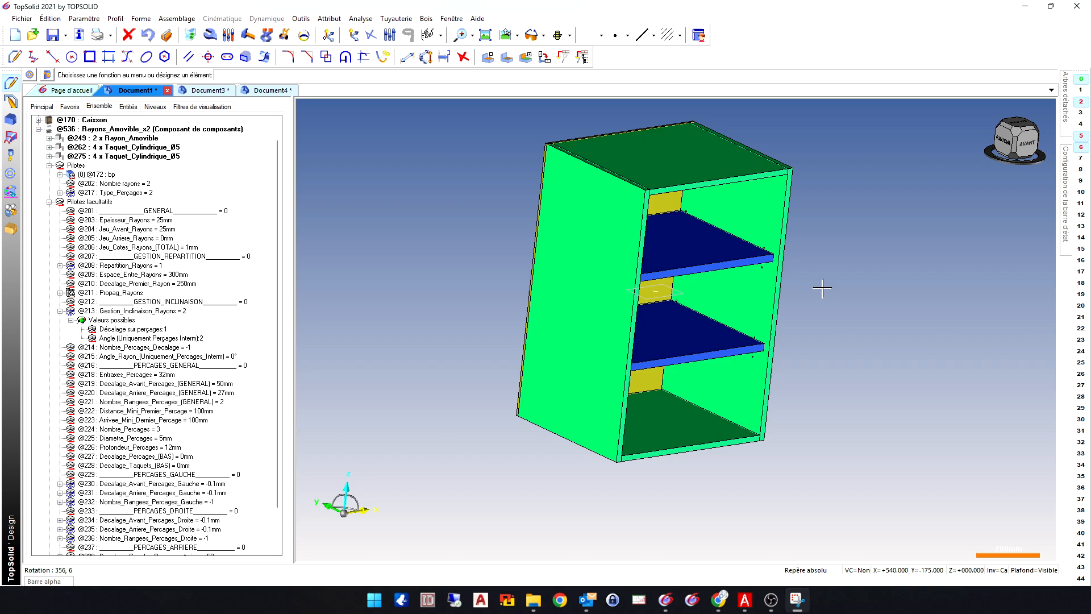
pyautogui.scroll(3, 764, 263)
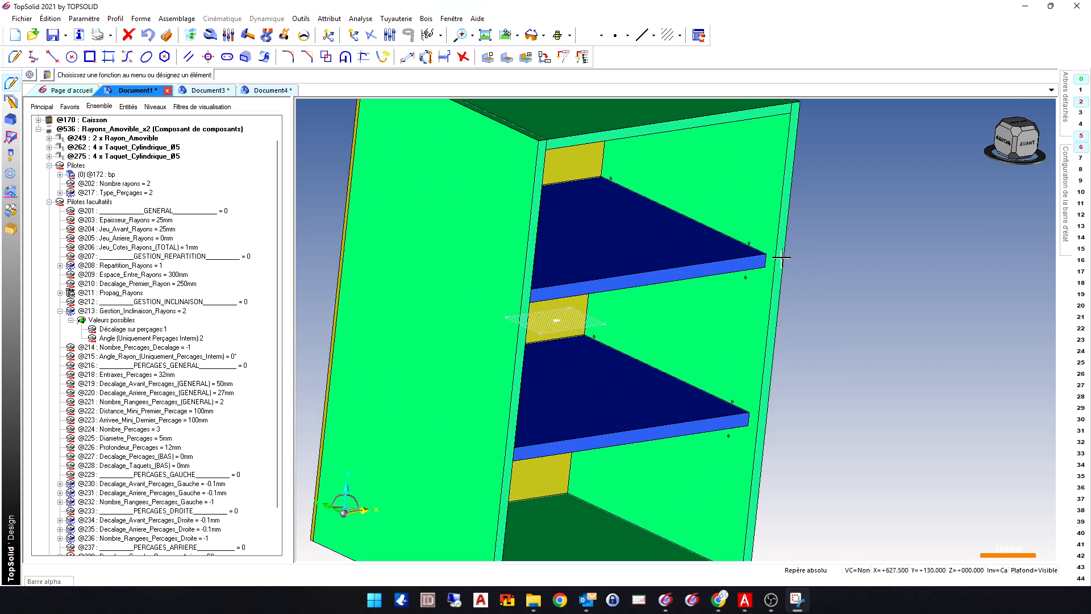
pyautogui.doubleClick(230, 385)
pyautogui.write('32')
pyautogui.press('Return')
# - Set the general rear drilling offset Decalage_Arriere_Percages_(GENERAL) to 50 mm and inspect the whole cabinet
pyautogui.click(225, 392)
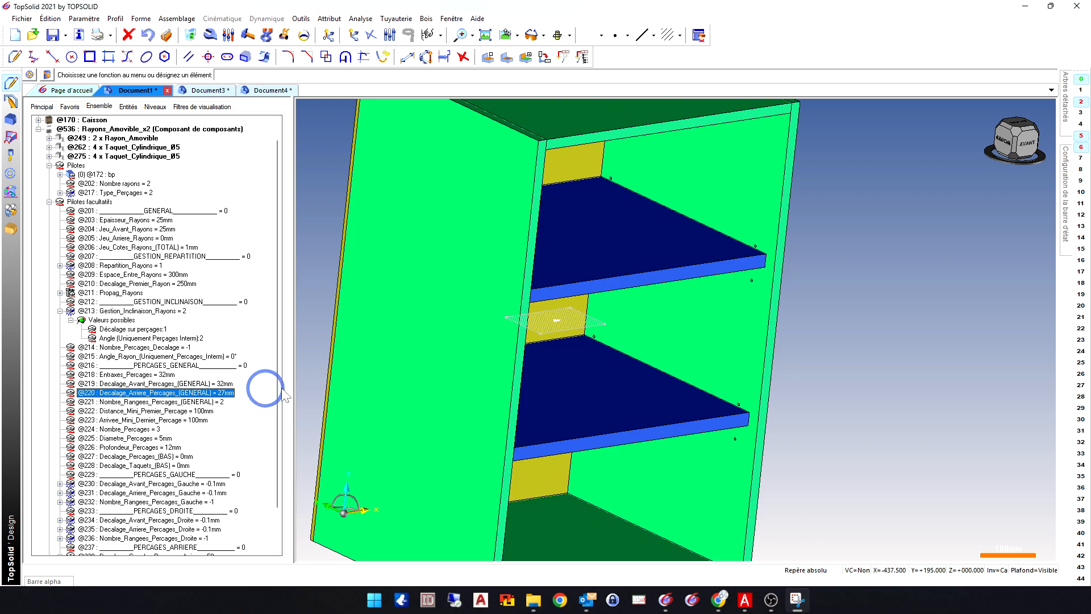
pyautogui.doubleClick(226, 392)
pyautogui.write('50')
pyautogui.press('Return')
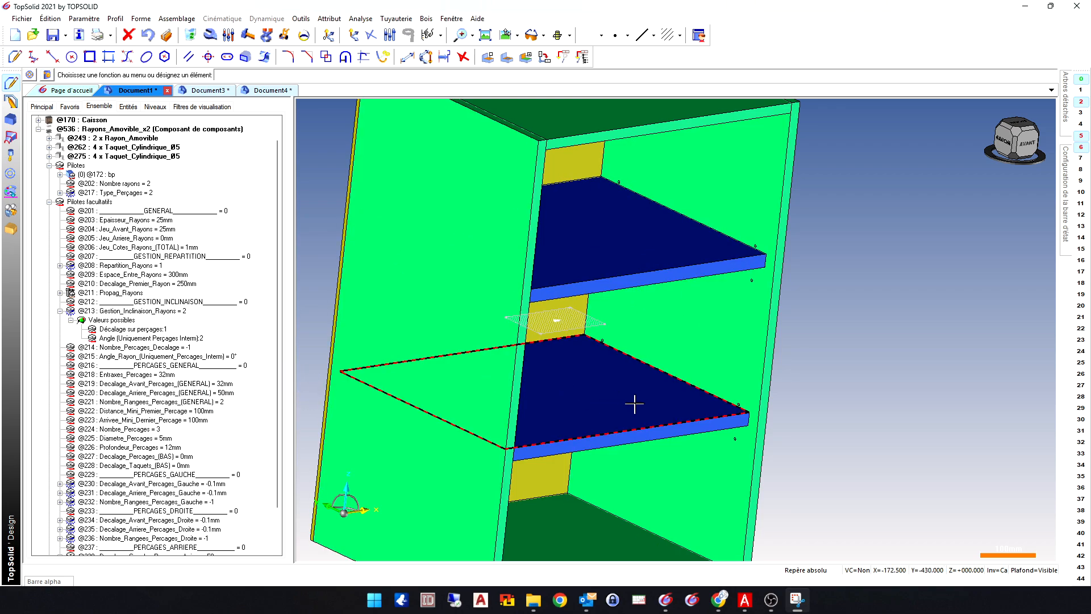
pyautogui.moveTo(633, 402); pyautogui.dragTo(638, 373, button='middle')
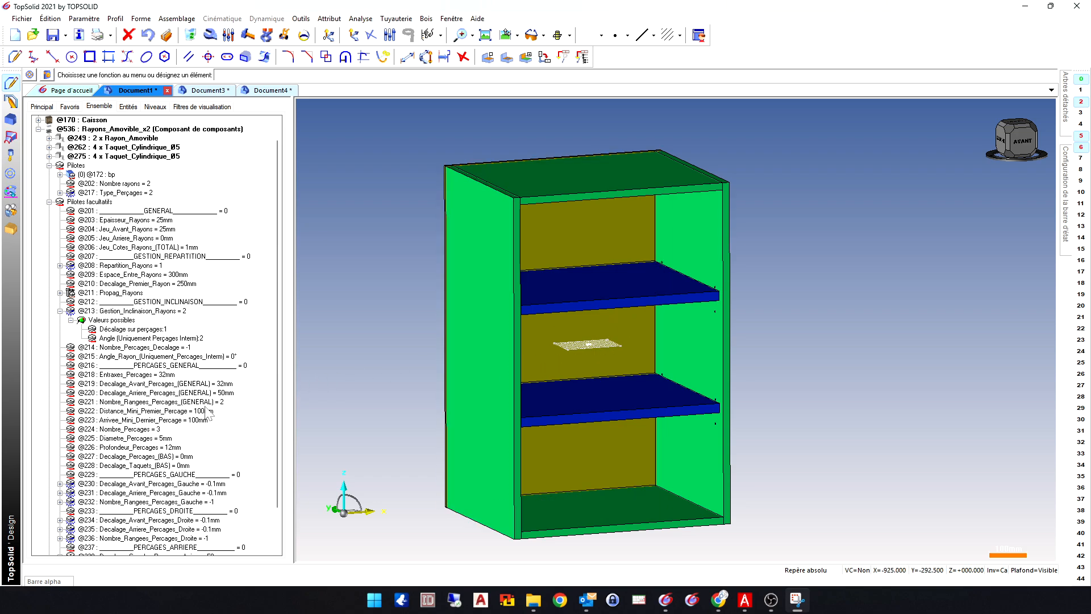
# - Examine the PERCAGES_GAUCHE and PERCAGES_DROITE parameters for front offset, rear offset and number of drilling rows
pyautogui.scroll(-2, 206, 417)
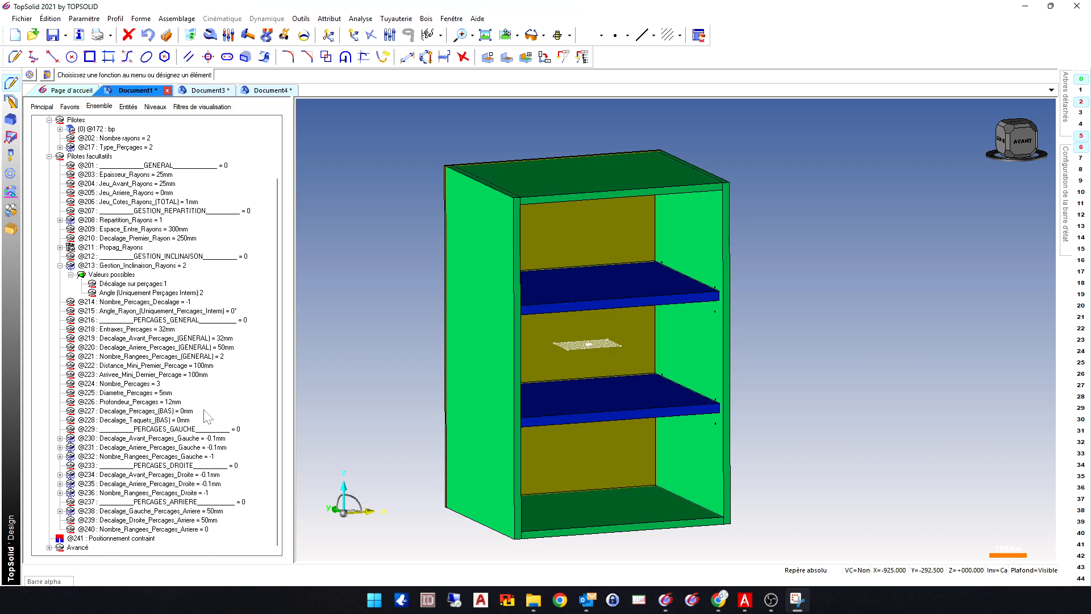
pyautogui.click(190, 430)
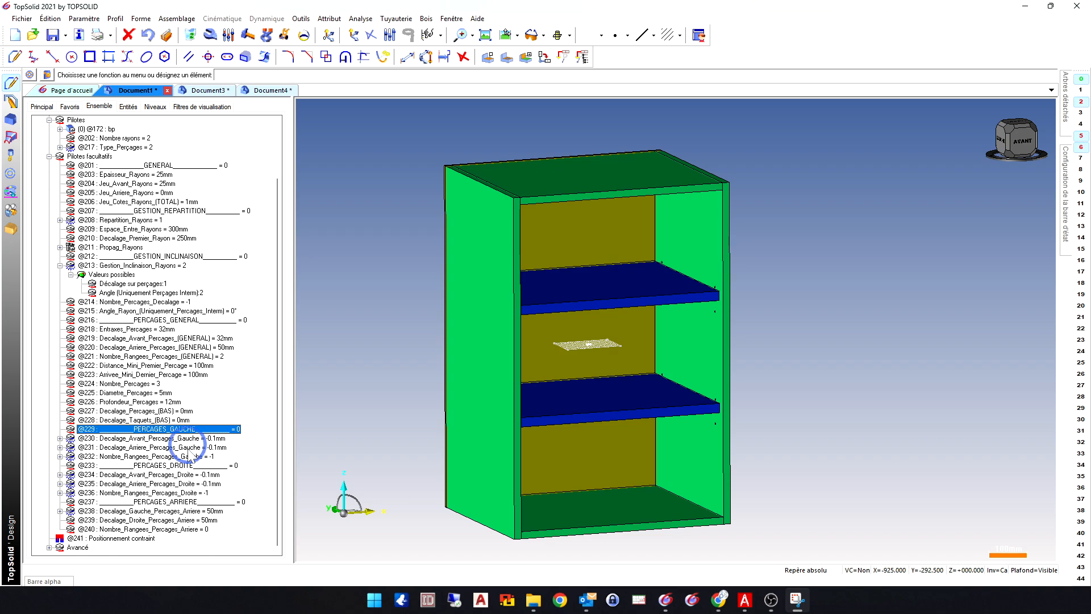
pyautogui.click(190, 465)
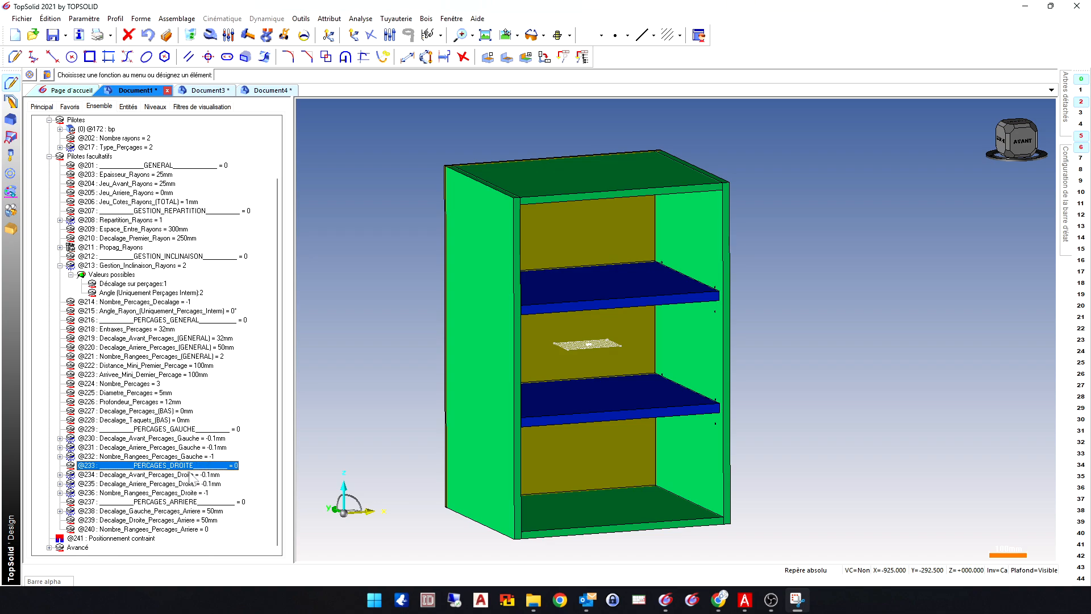
pyautogui.click(215, 439)
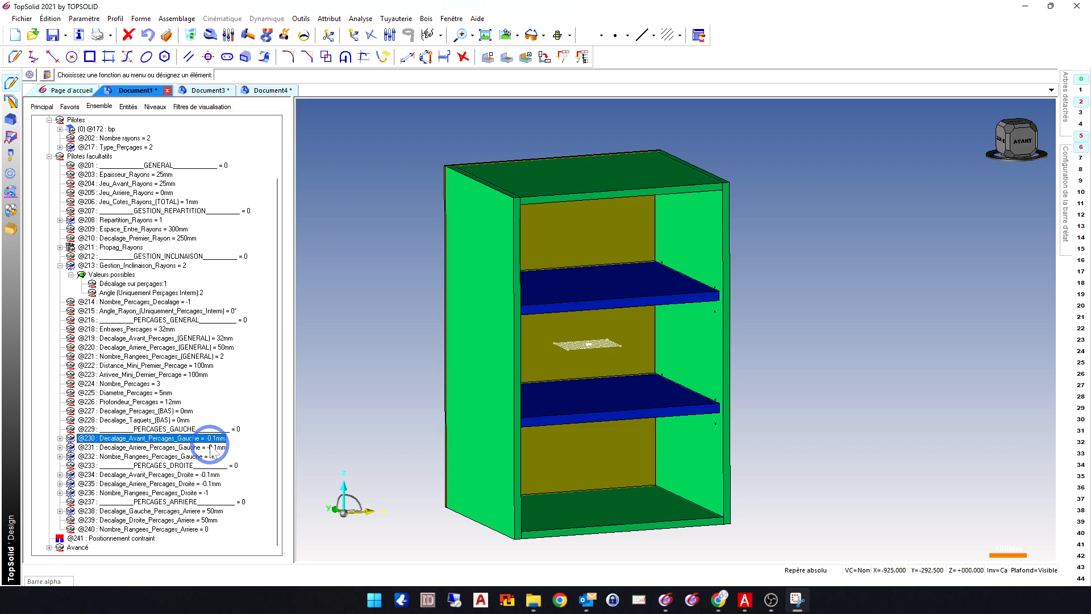
pyautogui.click(196, 446)
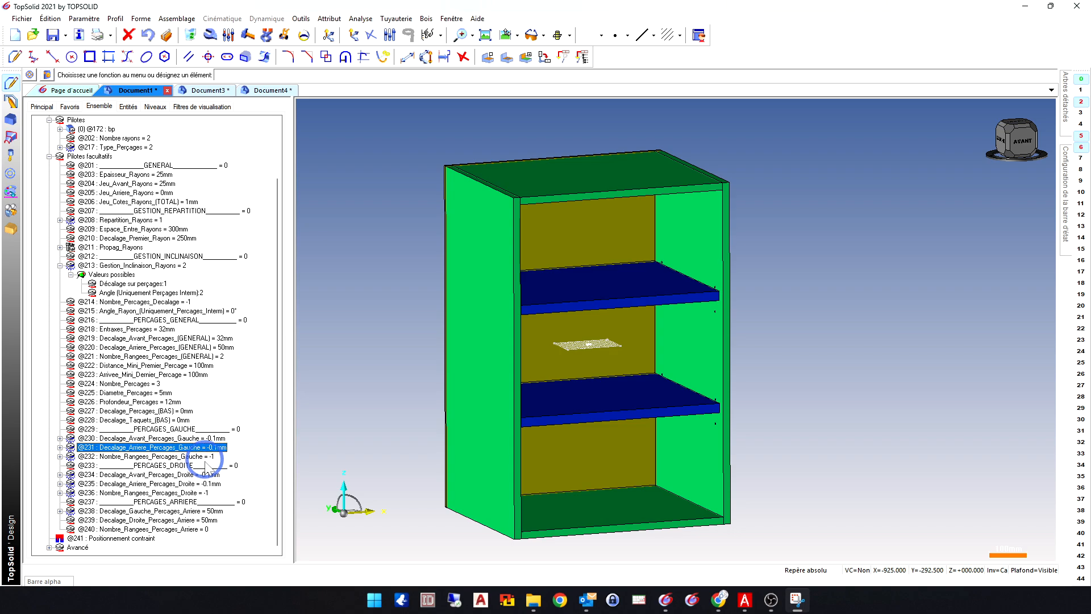
pyautogui.click(196, 456)
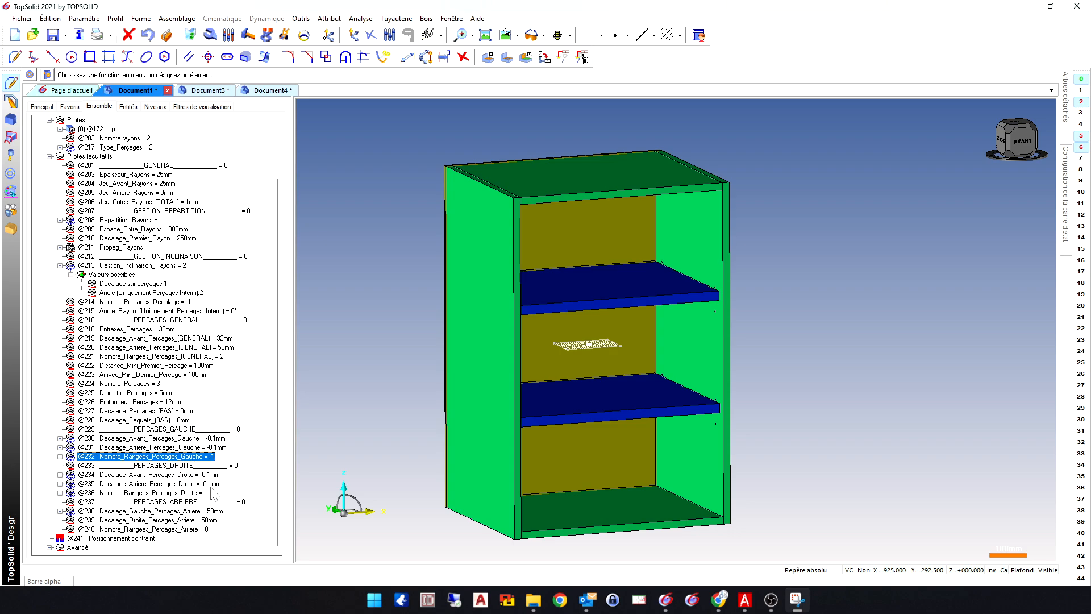
pyautogui.click(203, 476)
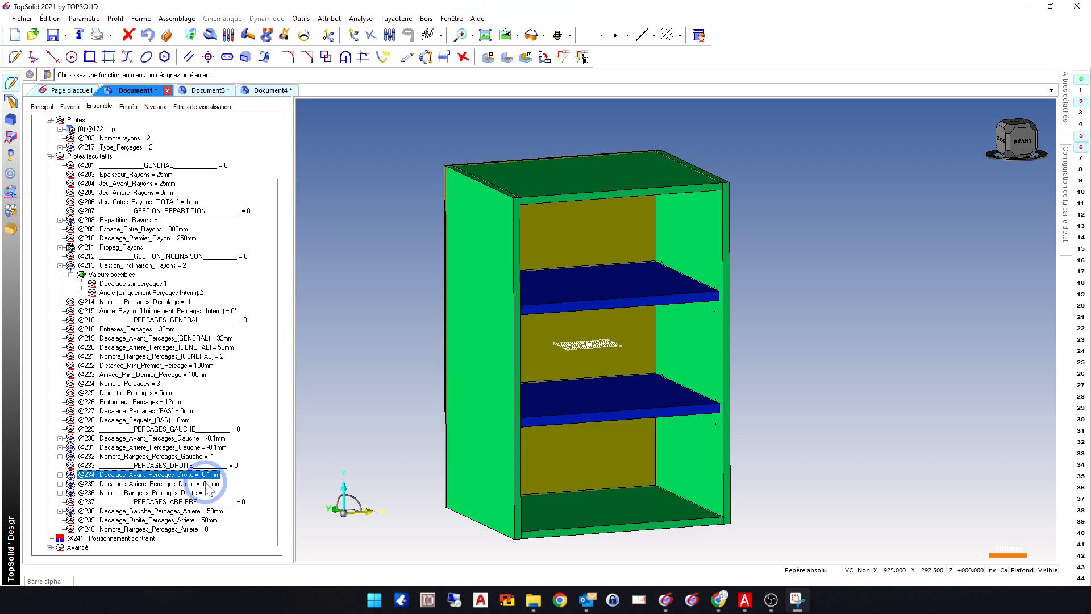
pyautogui.click(205, 483)
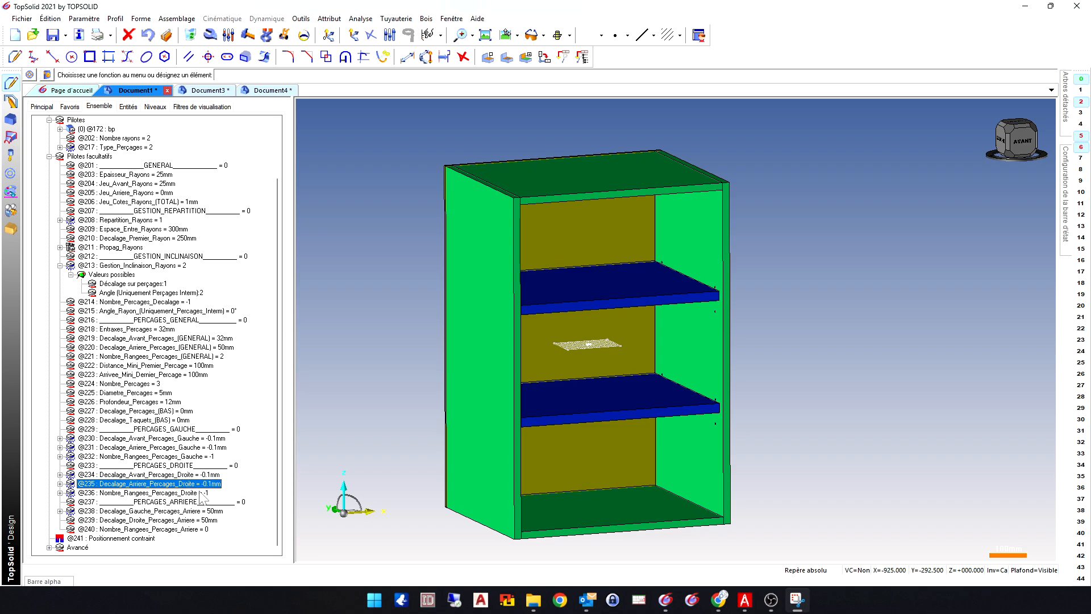
pyautogui.click(201, 492)
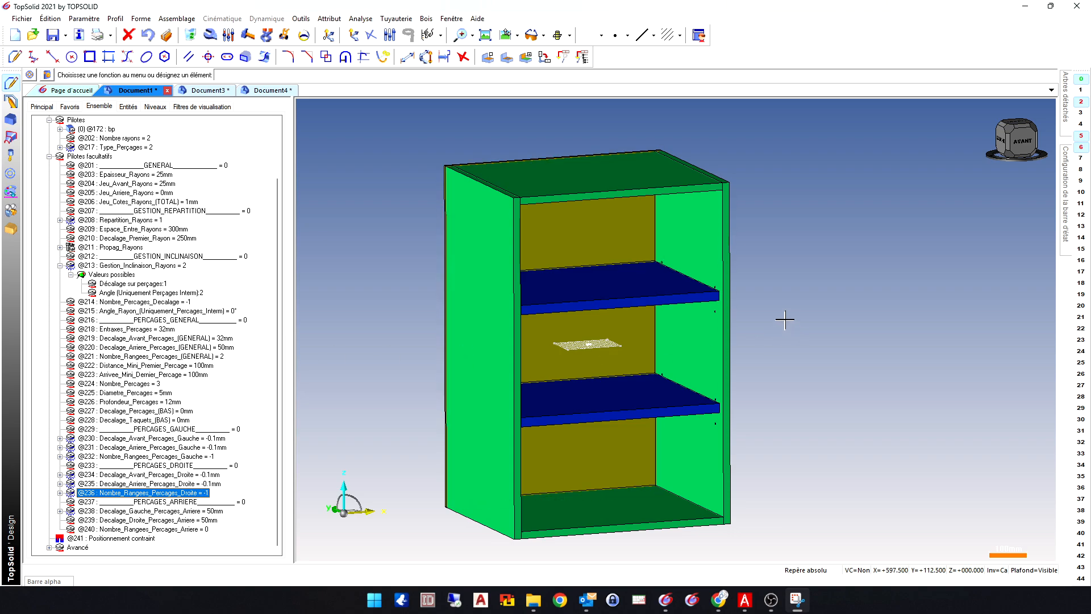
# - Set the general number of drilling rows Nombre_Rangees_Percages_(GENERAL) to 3
pyautogui.moveTo(670, 340); pyautogui.dragTo(699, 325, button='middle')
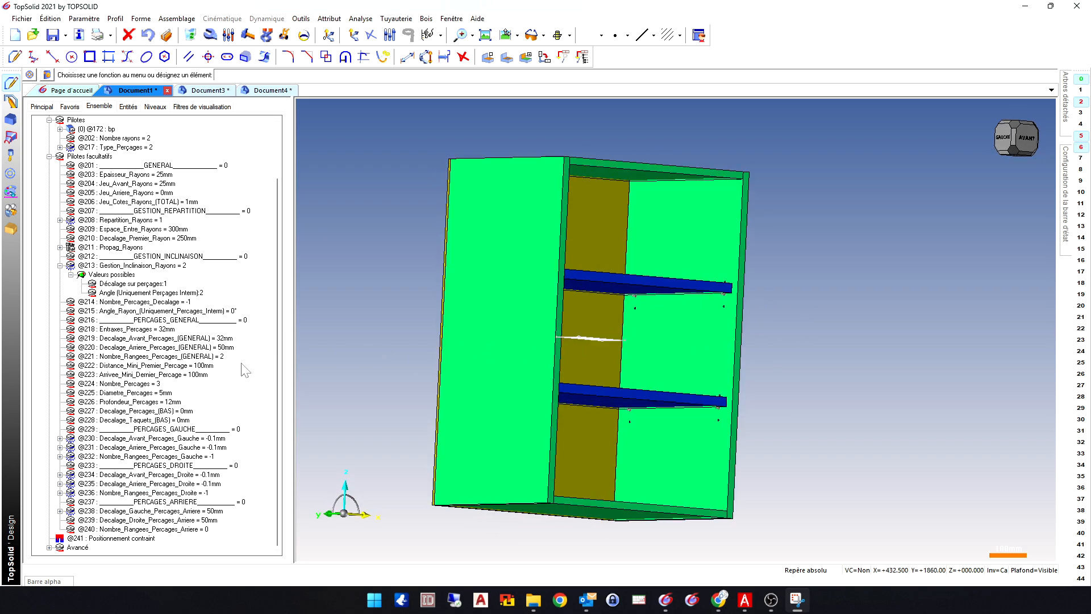
pyautogui.doubleClick(218, 364)
pyautogui.write('3')
pyautogui.press('Return')
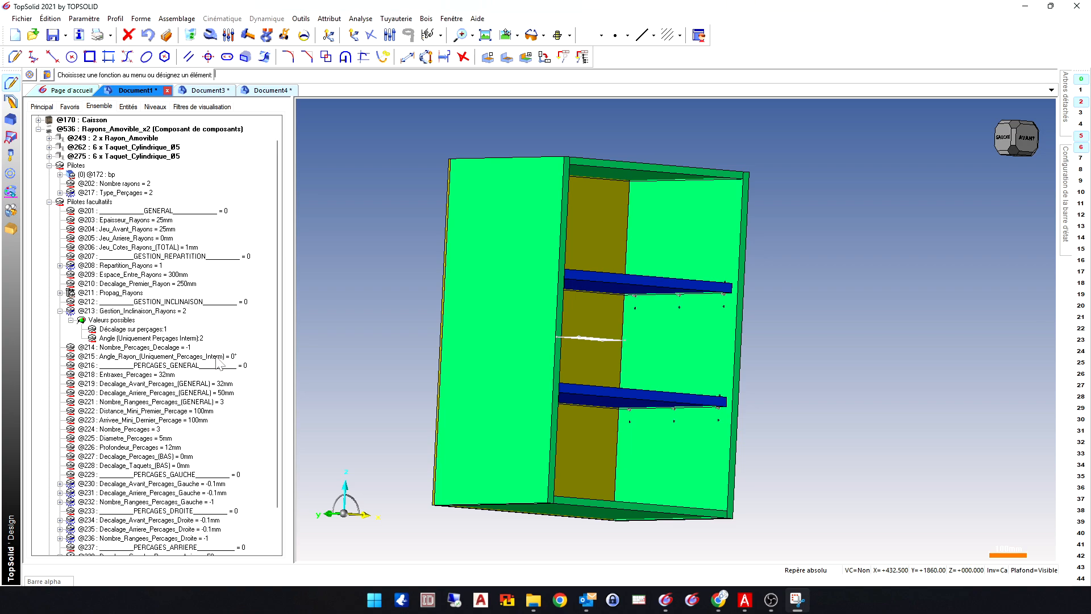
# - Set Nombre_Rangees_Percages_(GENERAL) to 8 rows and inspect the drillings and shelf pins under the shelves
pyautogui.doubleClick(220, 402)
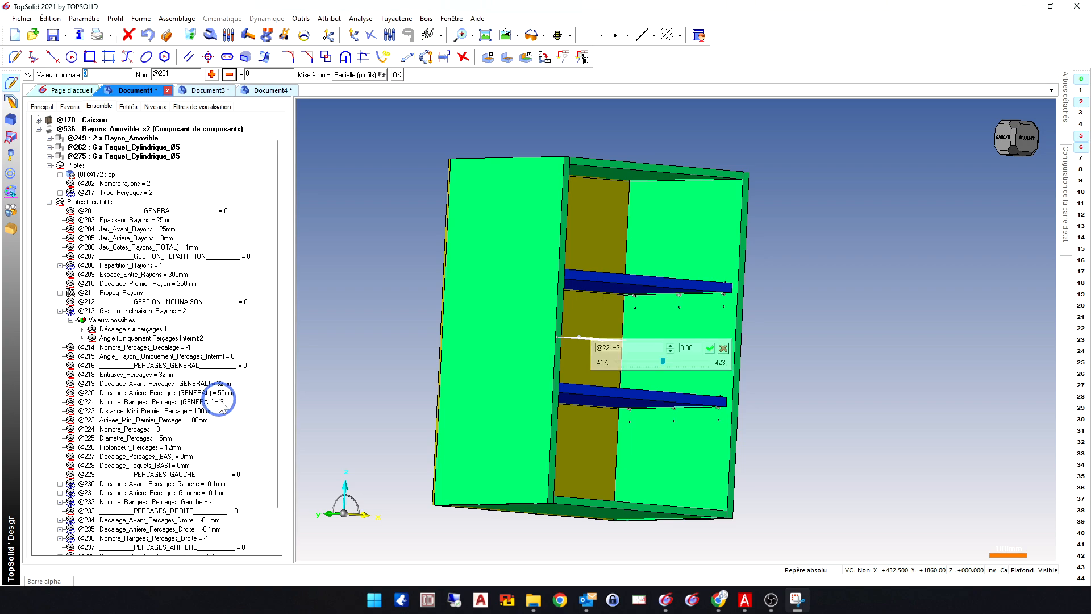
pyautogui.write('8')
pyautogui.press('Return')
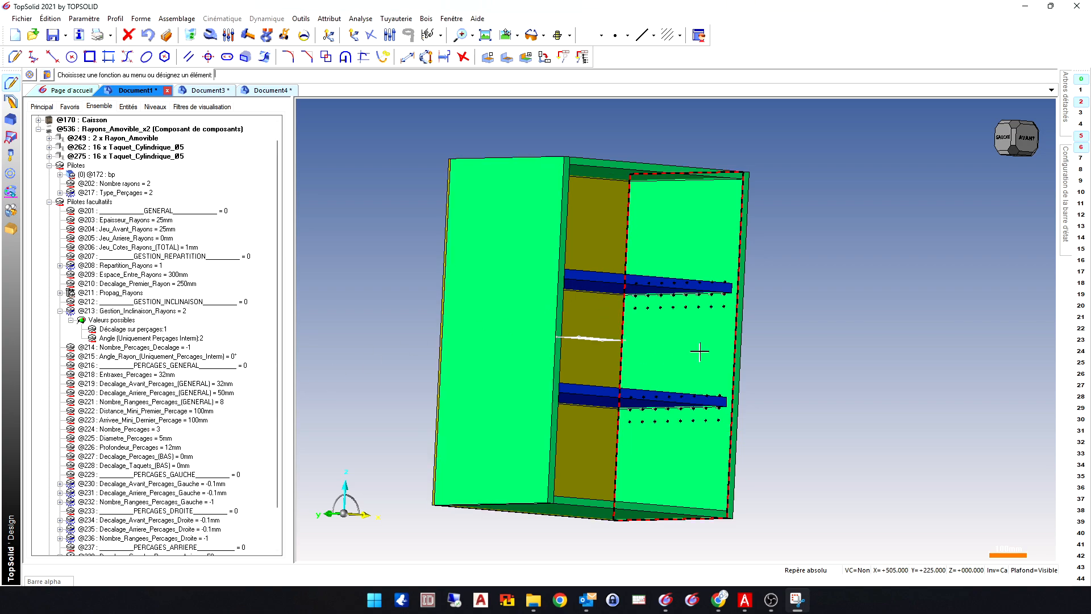
pyautogui.moveTo(702, 353); pyautogui.dragTo(827, 323, button='middle')
pyautogui.scroll(5, 718, 300)
pyautogui.scroll(-10, 717, 300)
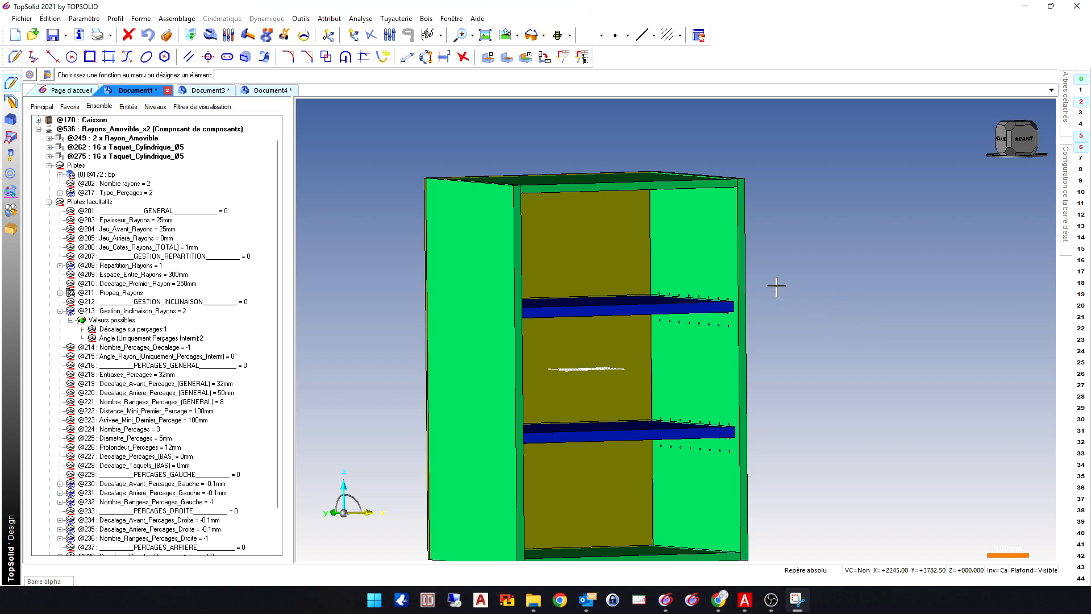
pyautogui.moveTo(784, 324); pyautogui.dragTo(750, 312, button='middle')
pyautogui.scroll(3, 732, 322)
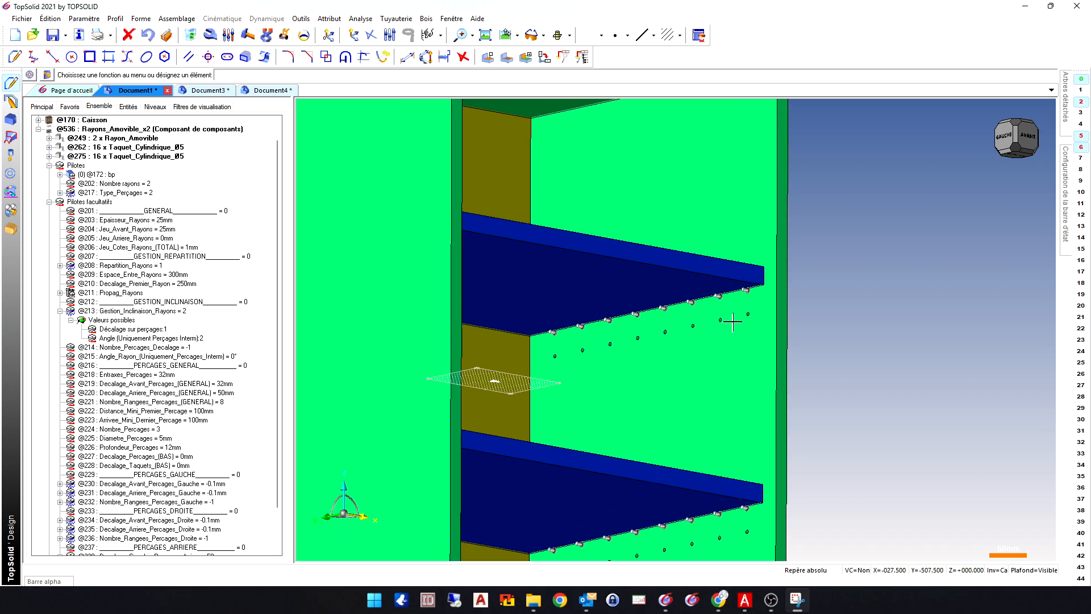
# - Set the general number of drilling rows Nombre_Rangees_Percages_(GENERAL) back to 2
pyautogui.doubleClick(219, 402)
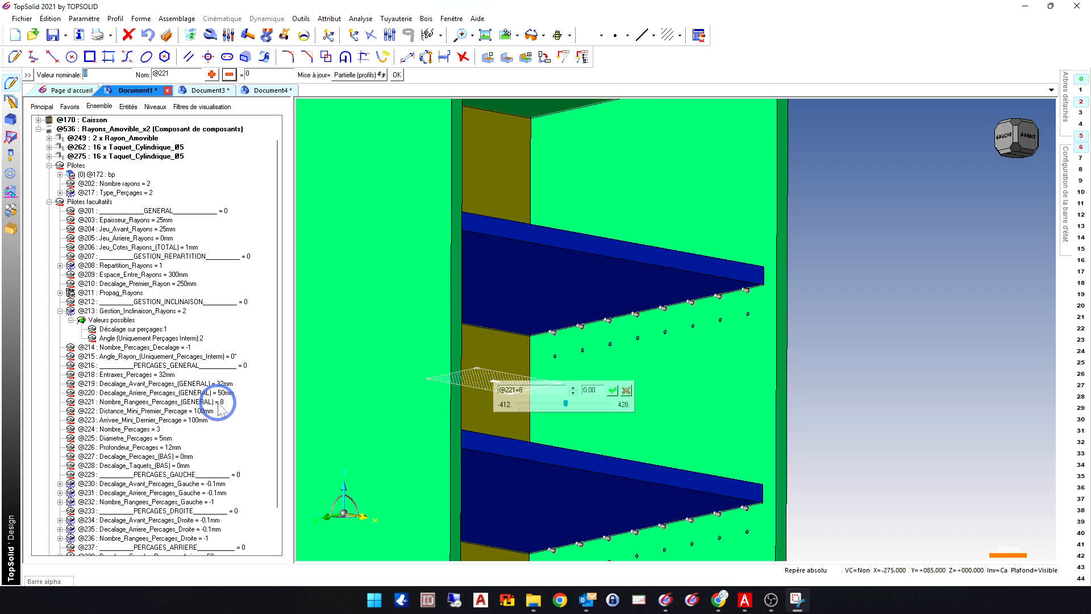
pyautogui.write('2')
pyautogui.press('Return')
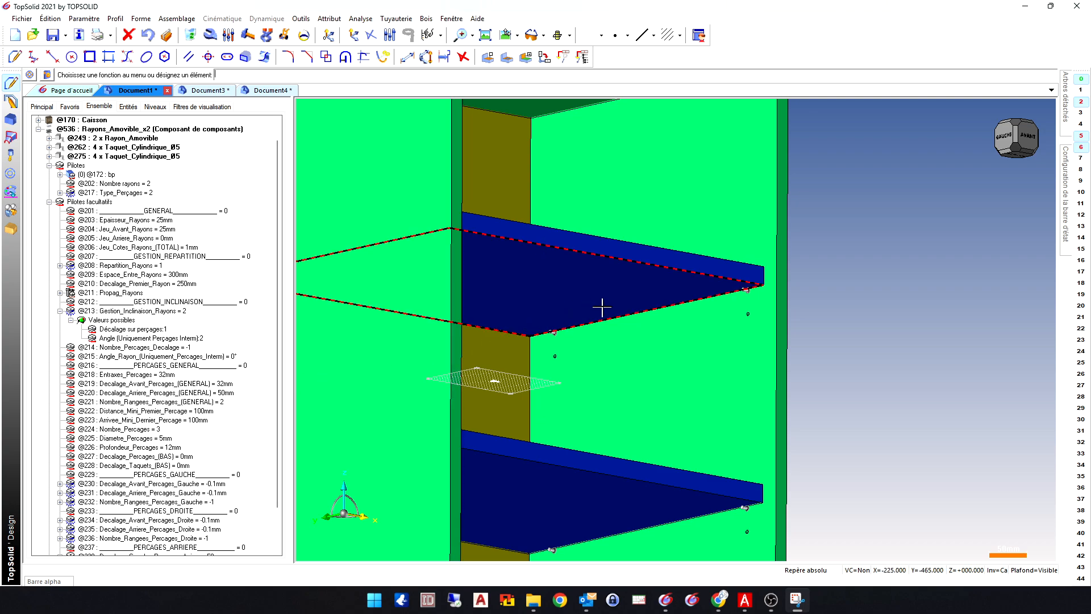
pyautogui.scroll(-3, 599, 309)
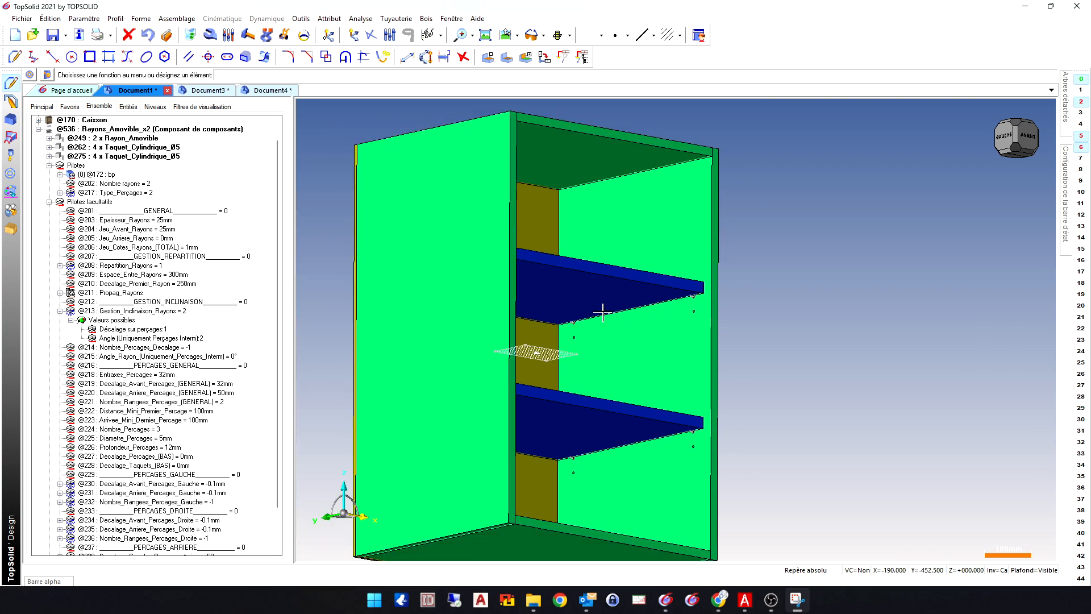
# - Review the drilling parameters for minimum first-hole distance, hole count and depth, and the PERCAGES_ARRIERE section
pyautogui.click(182, 412)
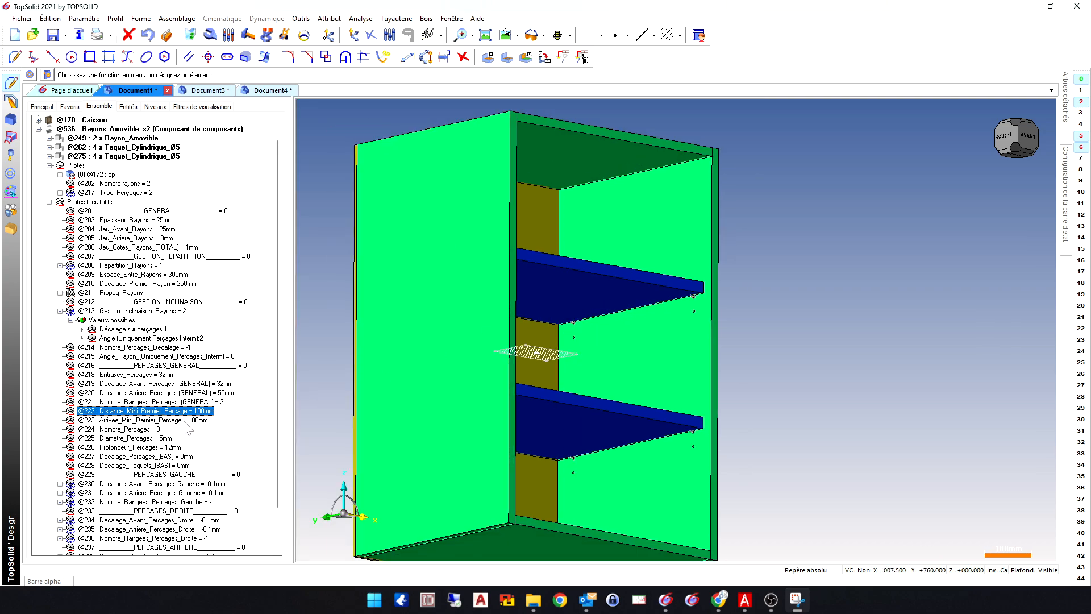
pyautogui.click(187, 429)
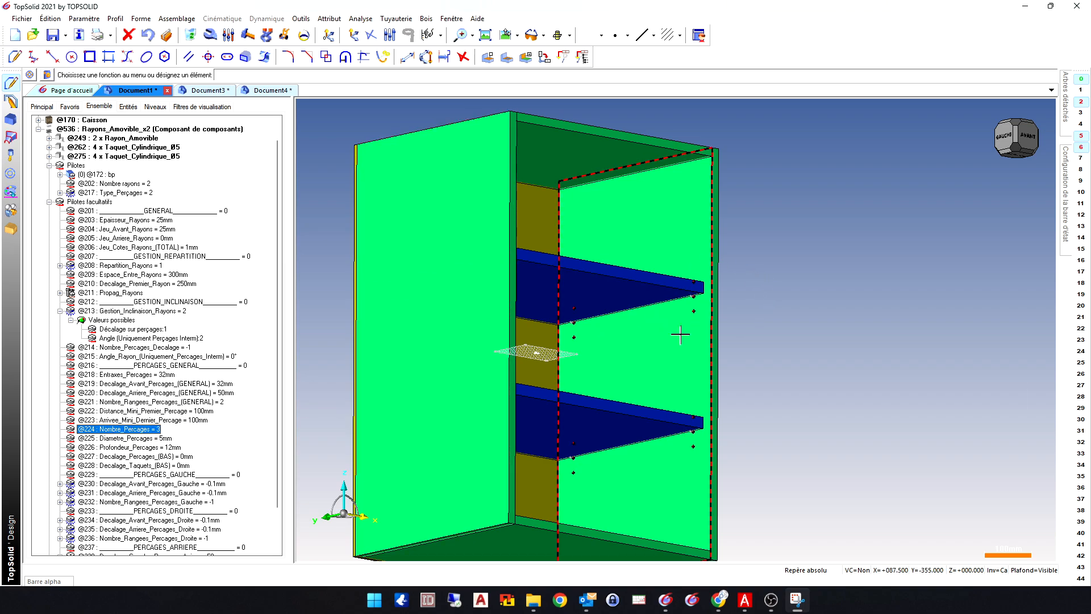
pyautogui.click(165, 448)
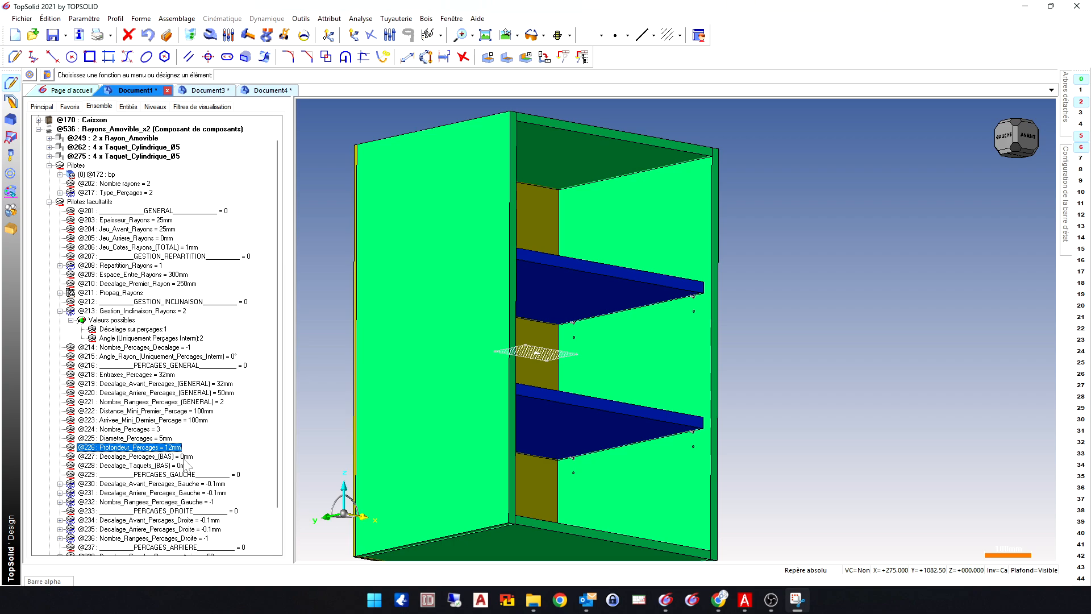
pyautogui.scroll(-2, 193, 450)
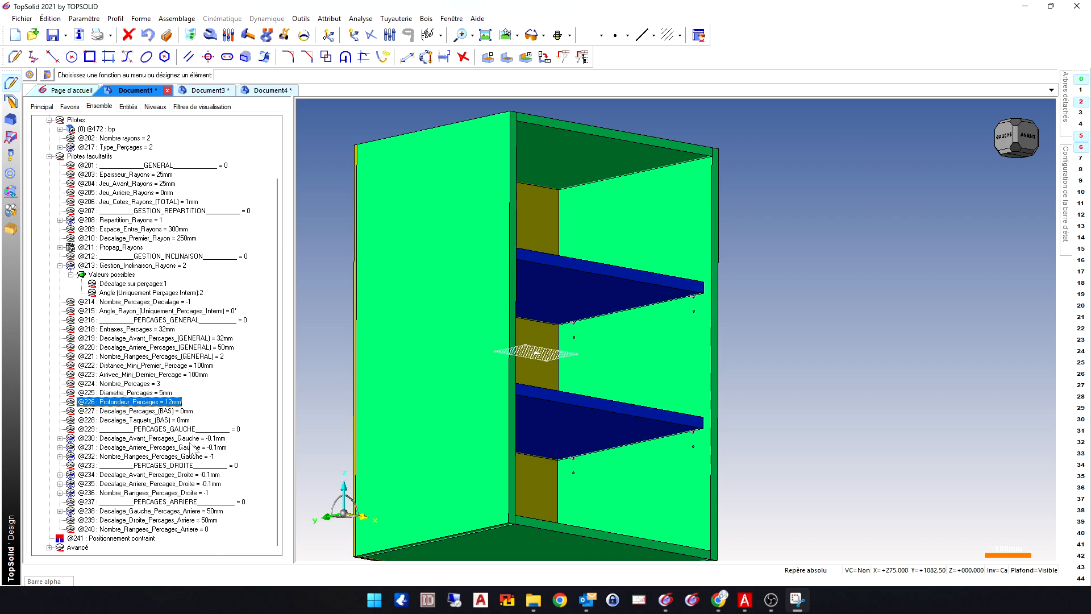
pyautogui.click(189, 502)
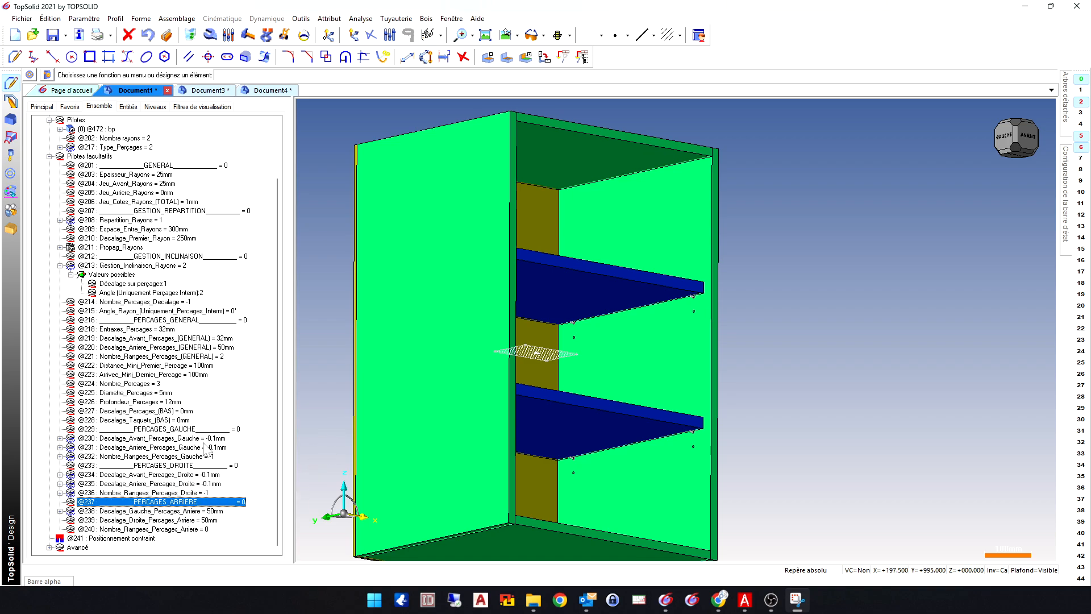
# - Set the right side's front drilling offset Decalage_Avant_Percages_Droite to 145 mm and inspect the cabinet from the front
pyautogui.click(196, 476)
pyautogui.rightClick(200, 475)
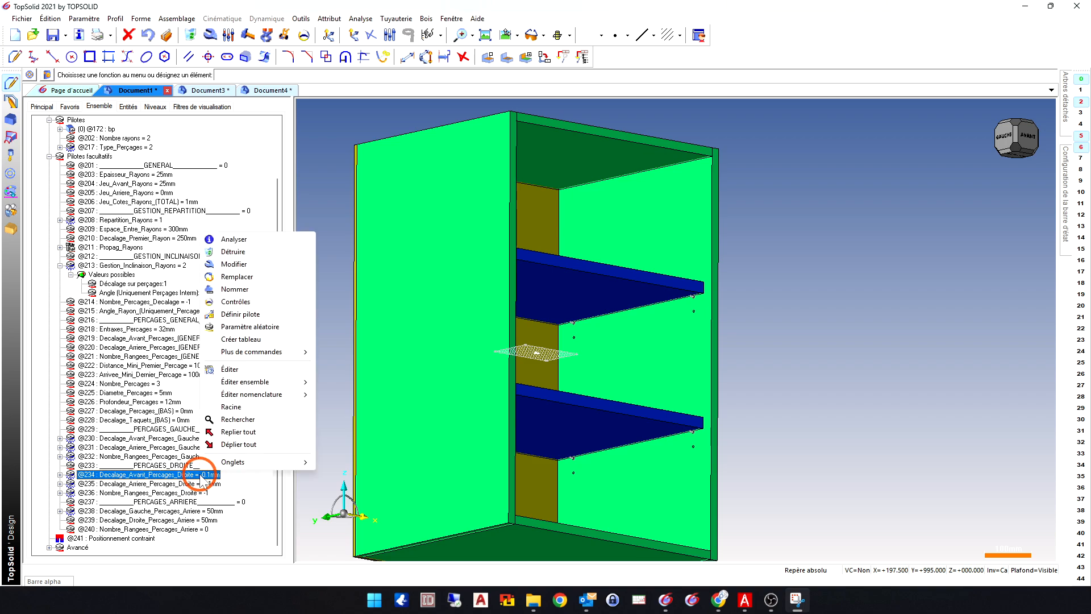
pyautogui.click(250, 263)
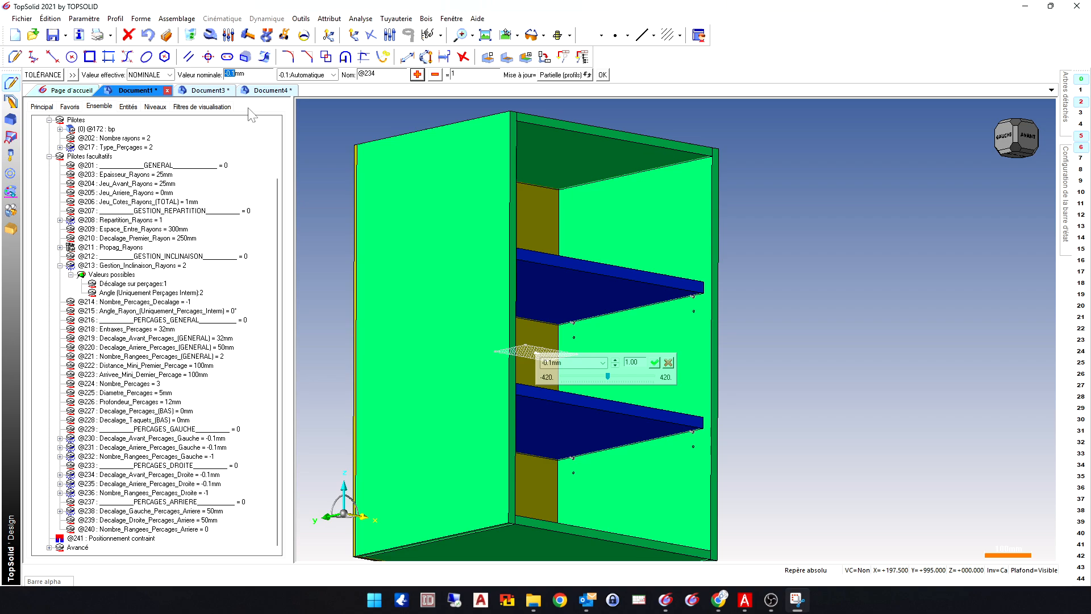
pyautogui.write('145')
pyautogui.press('Return')
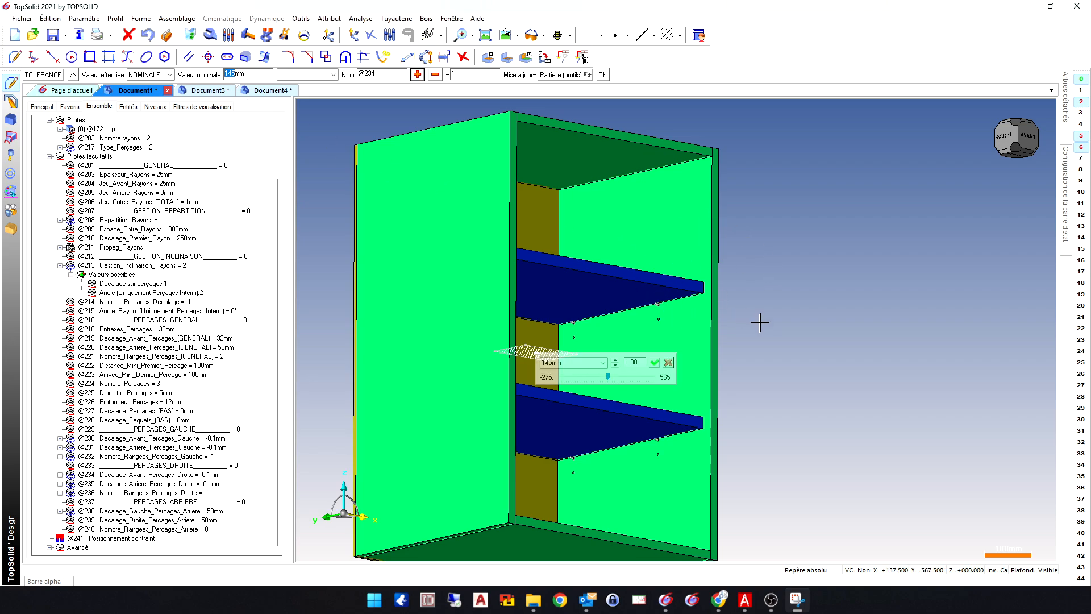
pyautogui.moveTo(761, 319); pyautogui.dragTo(642, 340, button='middle')
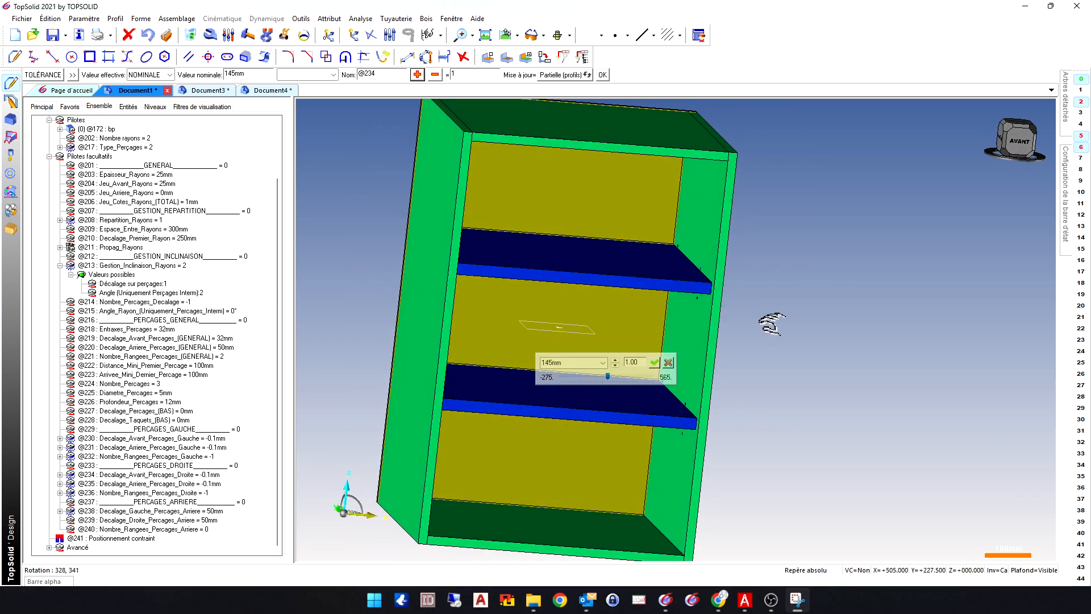
# - Set the right side's rear drilling offset Decalage_Arriere_Percages_Droite to 82 mm and check the right panel's drillings
pyautogui.rightClick(180, 486)
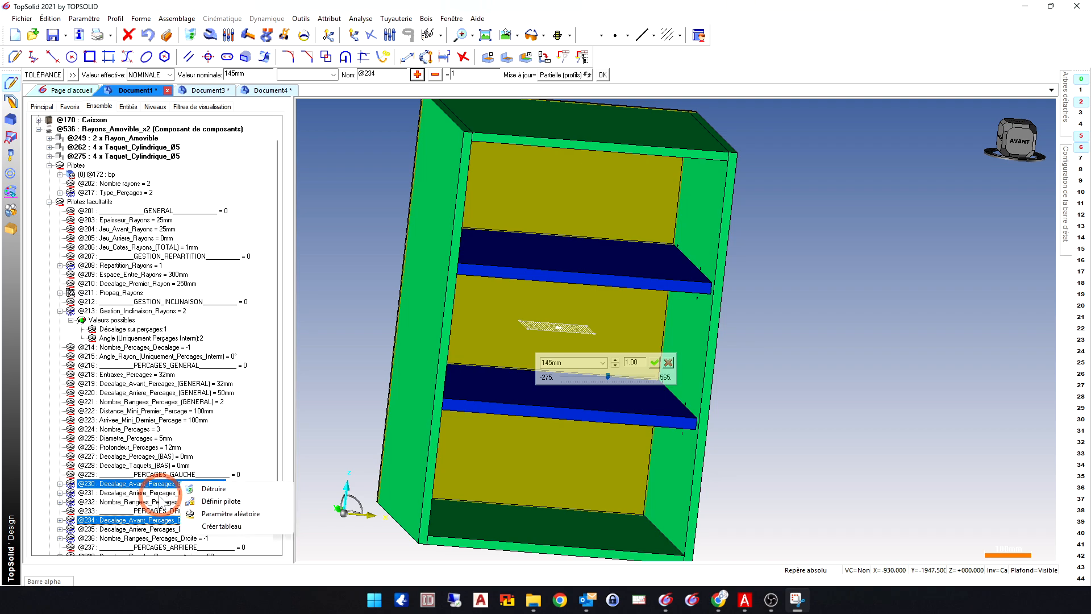
pyautogui.click(156, 494)
pyautogui.rightClick(155, 494)
pyautogui.click(170, 529)
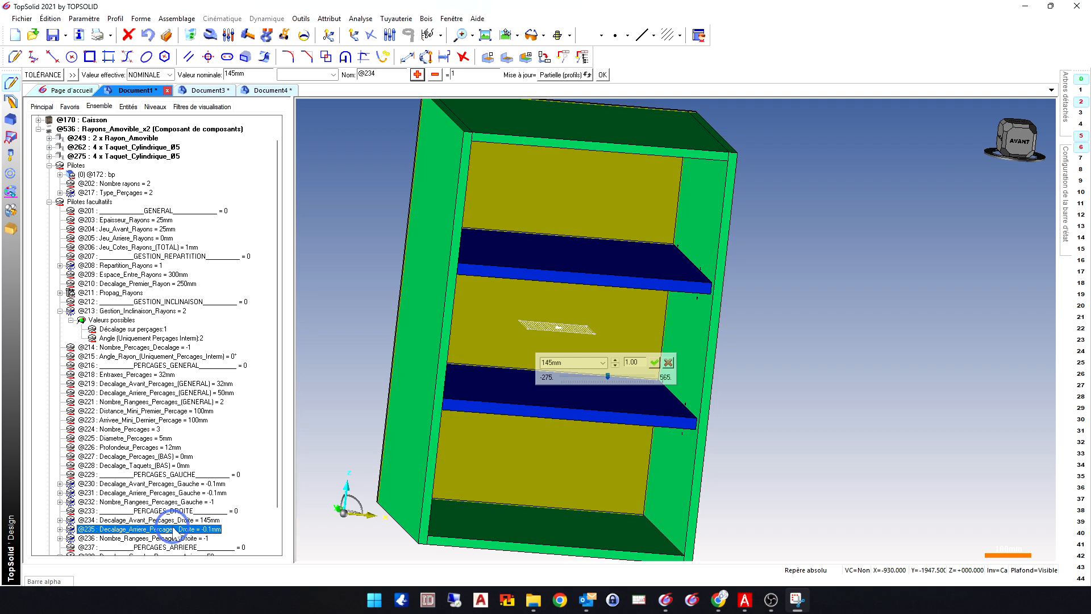
pyautogui.rightClick(176, 529)
pyautogui.click(215, 330)
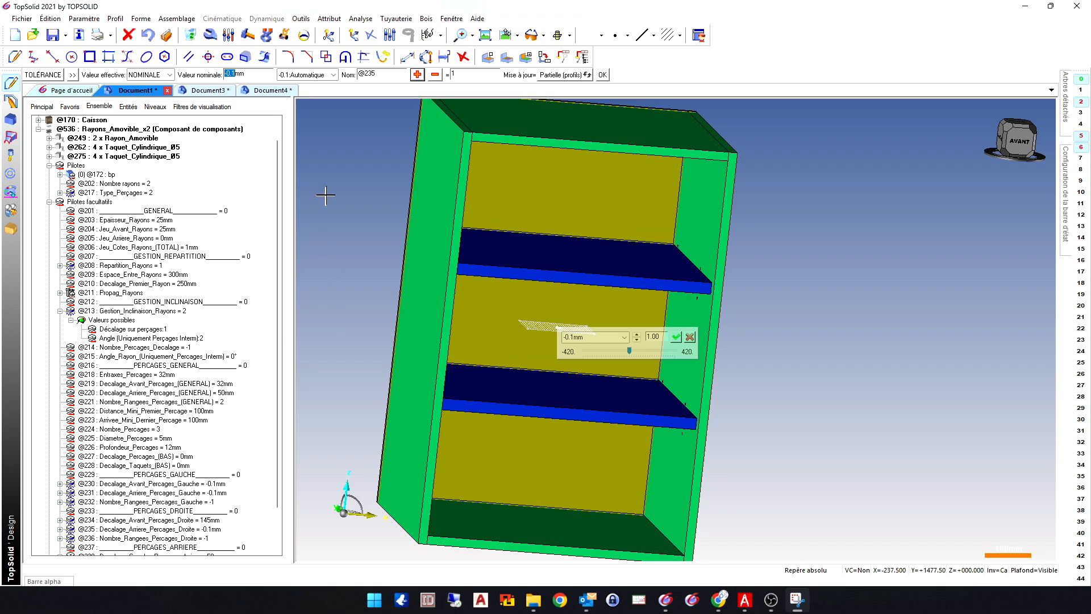
pyautogui.press('Return')
pyautogui.moveTo(701, 265); pyautogui.dragTo(804, 272, button='middle')
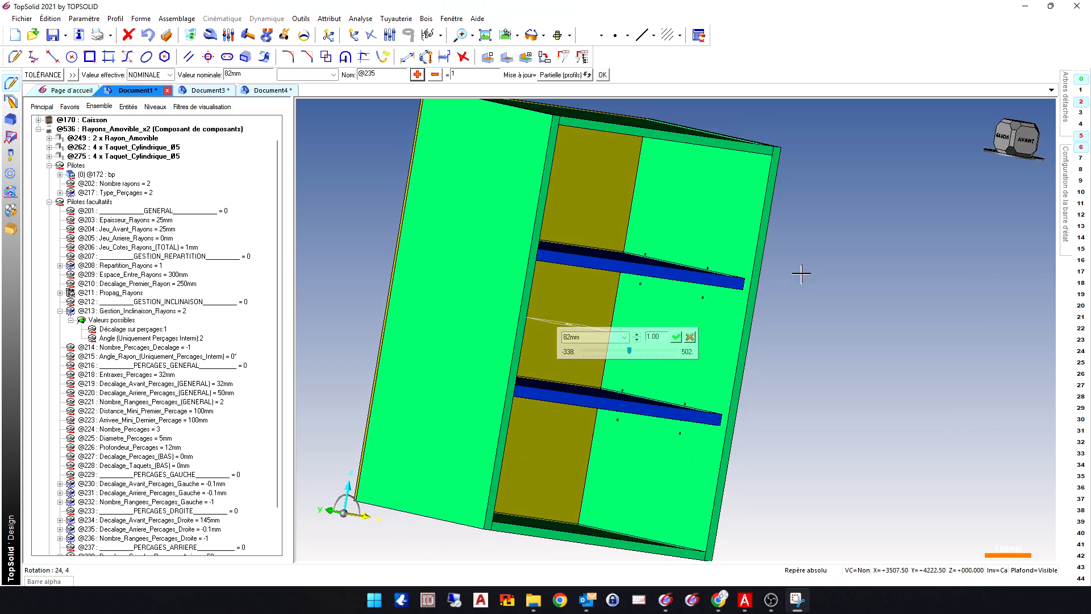
pyautogui.click(602, 74)
pyautogui.scroll(-2, 231, 409)
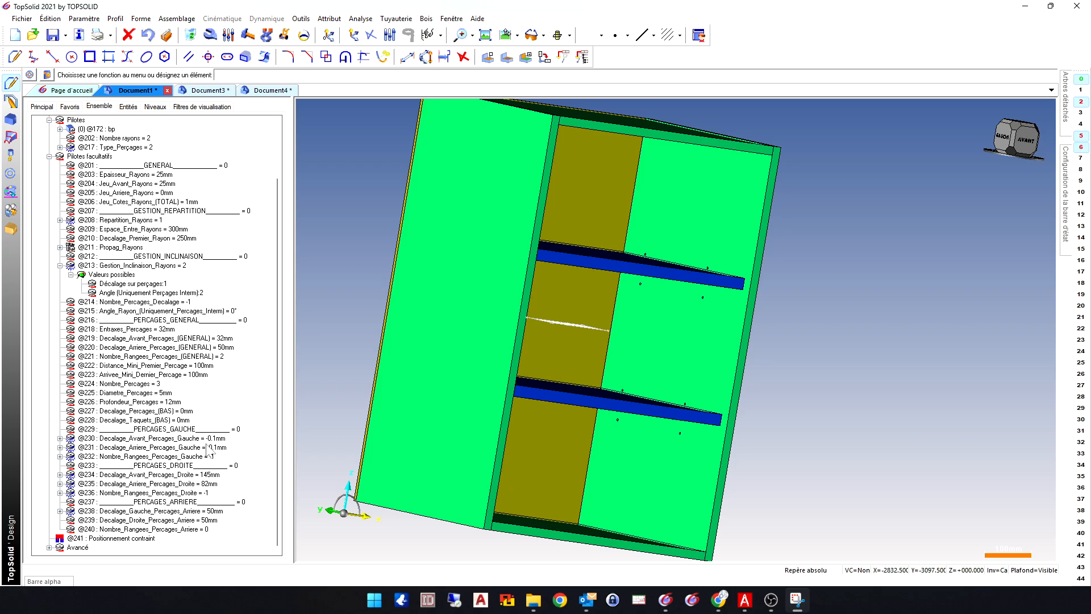
# - View the cabinet from the front and set the rear drilling rows Nombre_Rangees_Percages_Arriere to 1
pyautogui.moveTo(627, 409); pyautogui.dragTo(658, 390, button='middle')
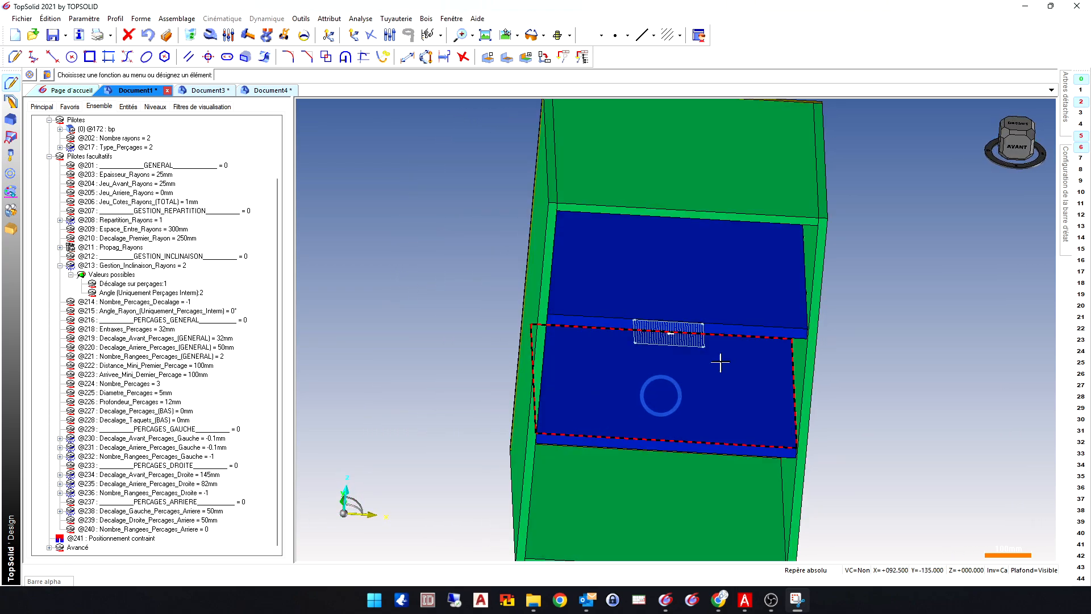
pyautogui.click(1015, 142)
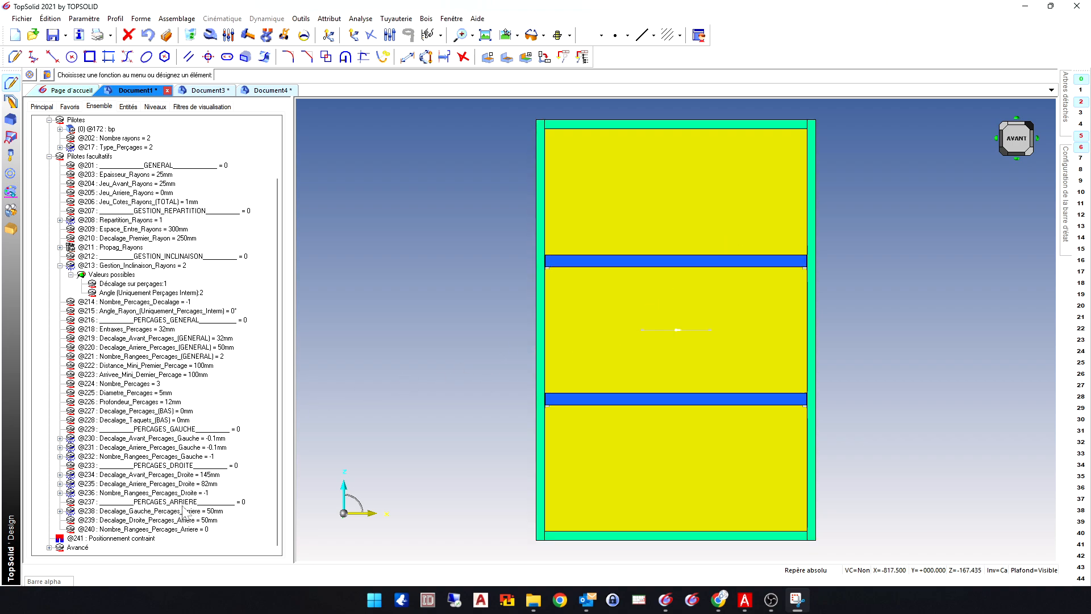
pyautogui.click(202, 530)
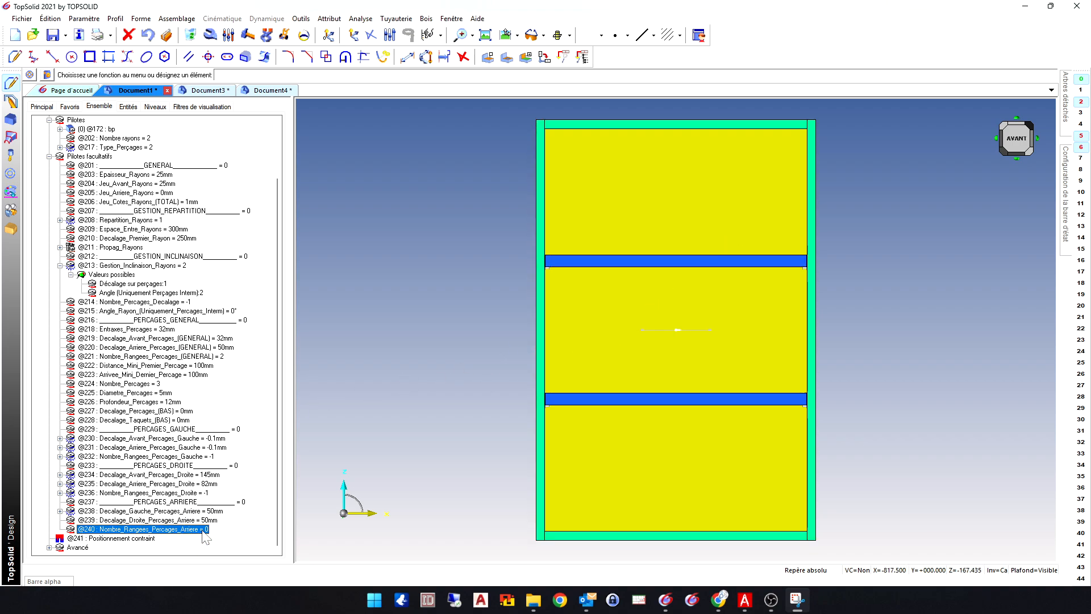
pyautogui.doubleClick(202, 531)
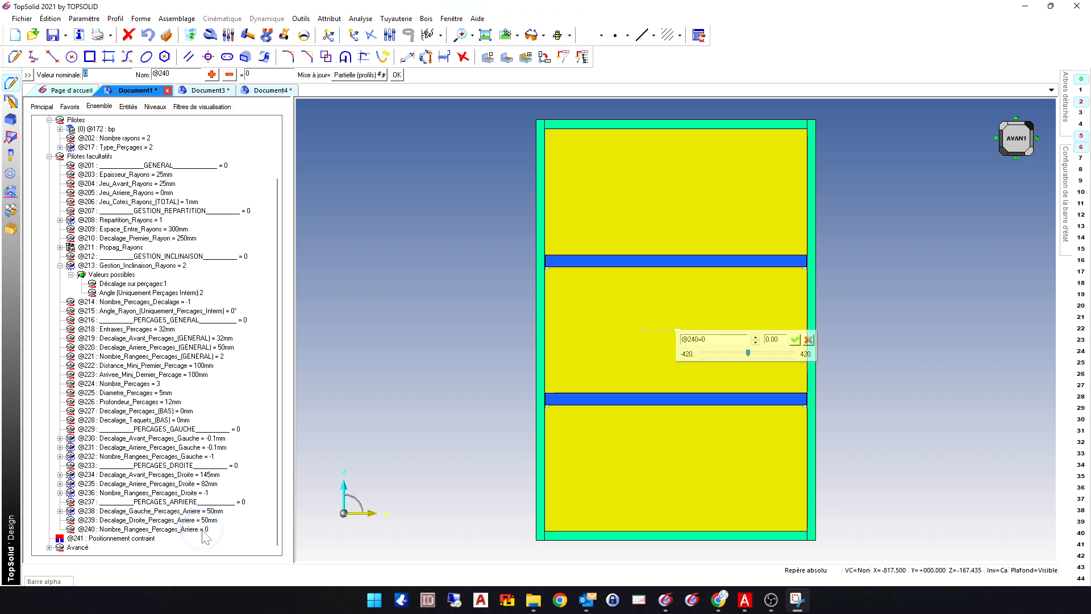
pyautogui.write('1')
pyautogui.press('Return')
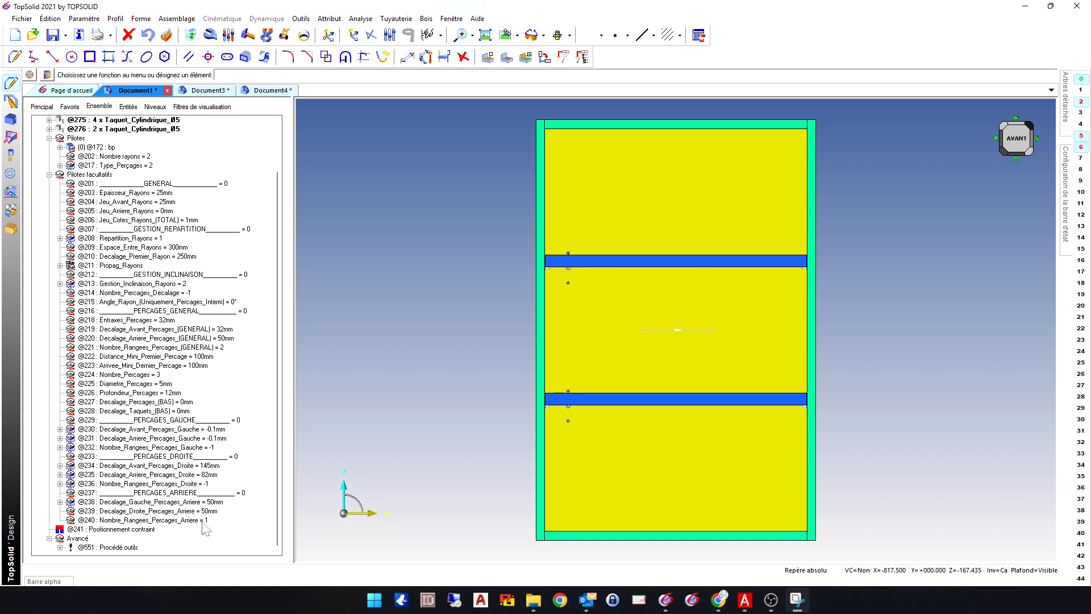
# - Try 2 and 3 drilling rows on the back panel with Nombre_Rangees_Percages_Arriere
pyautogui.doubleClick(203, 520)
pyautogui.write('2')
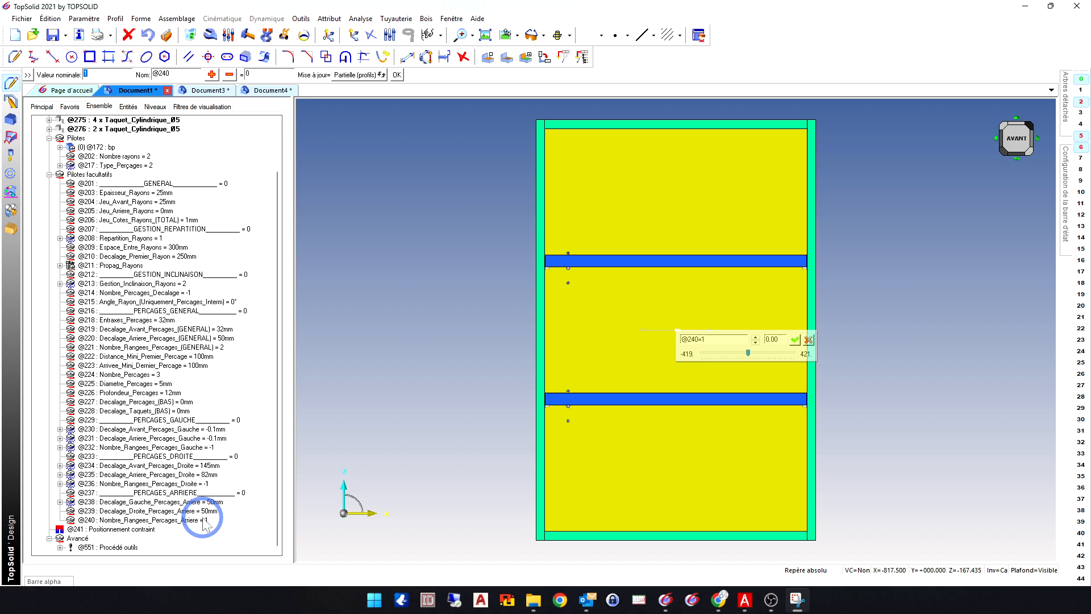
pyautogui.press('Return')
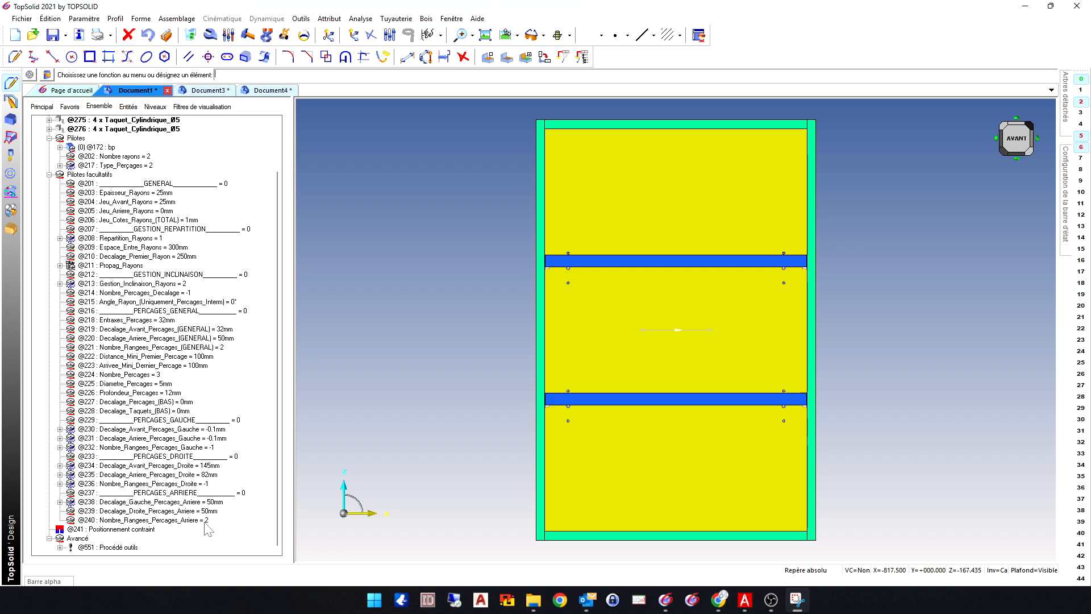
pyautogui.doubleClick(203, 521)
pyautogui.write('3')
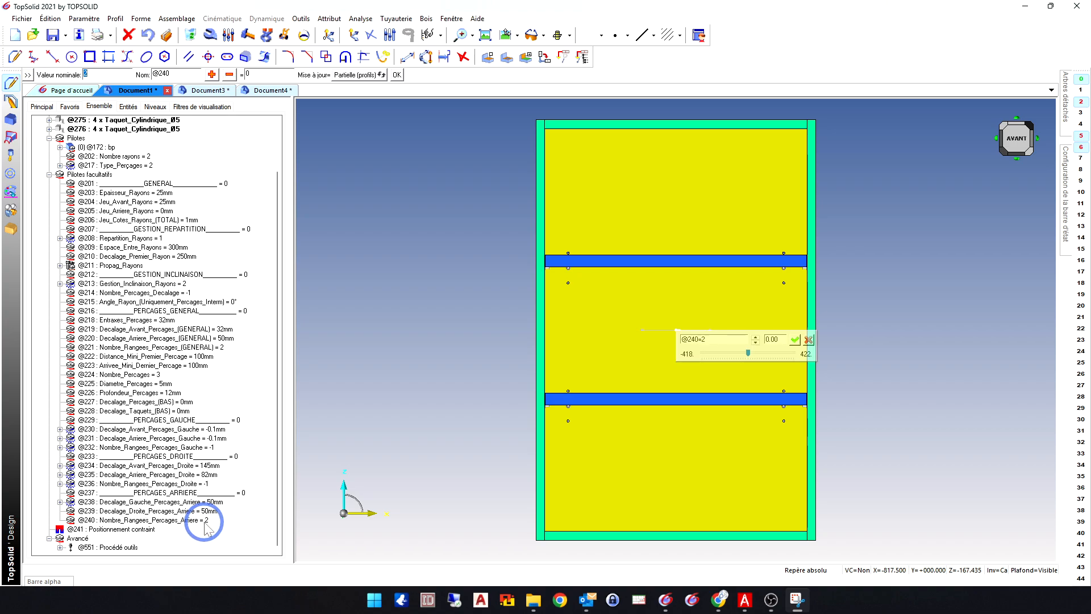
pyautogui.press('Return')
# - Set the back panel's number of drilling rows back to 1
pyautogui.doubleClick(203, 521)
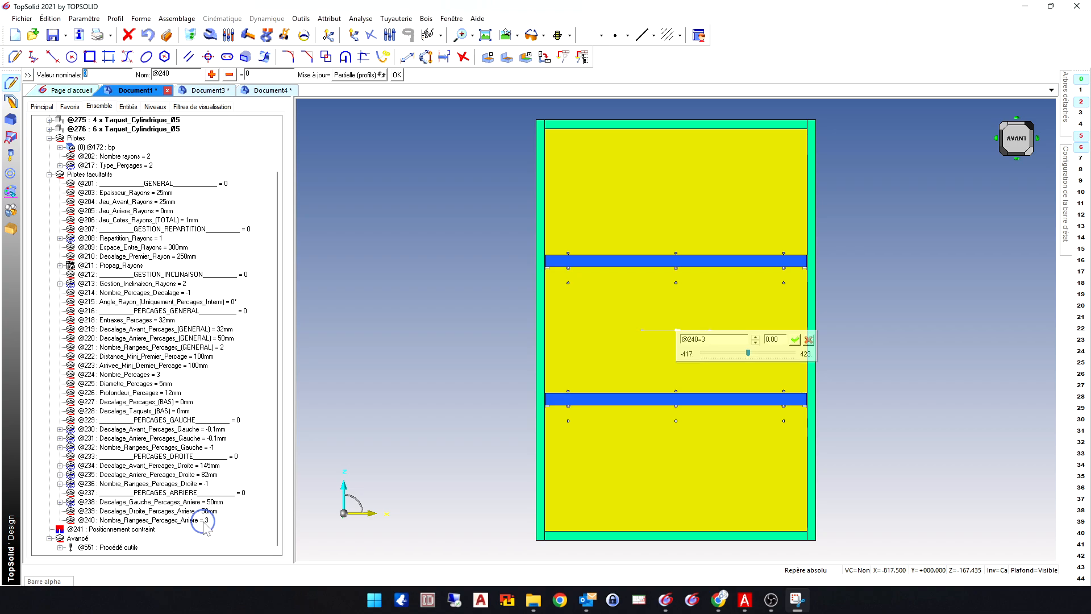
pyautogui.write('1')
pyautogui.press('Return')
# - Set the back panel's left offset Decalage_Gauche_Percages_Arriere to the -0.1 Centré option and inspect the drillings
pyautogui.rightClick(176, 502)
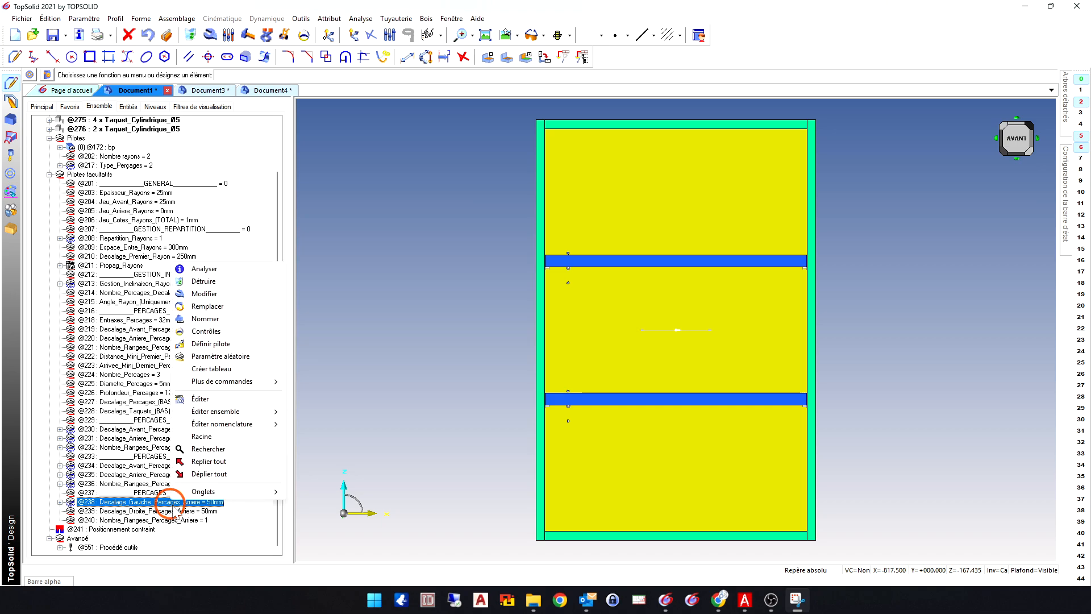
pyautogui.click(171, 294)
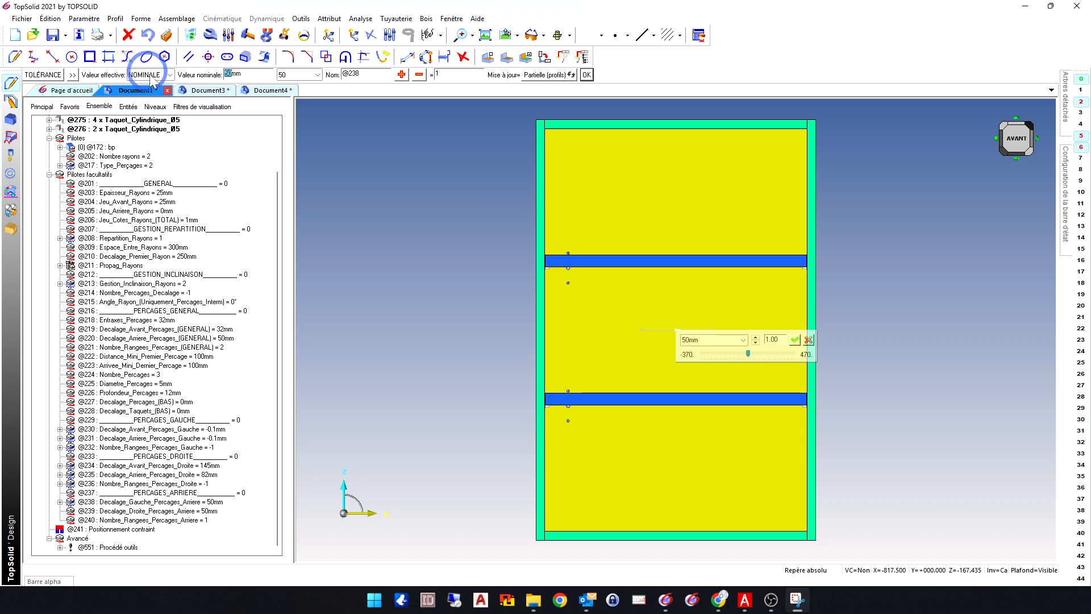
pyautogui.click(310, 74)
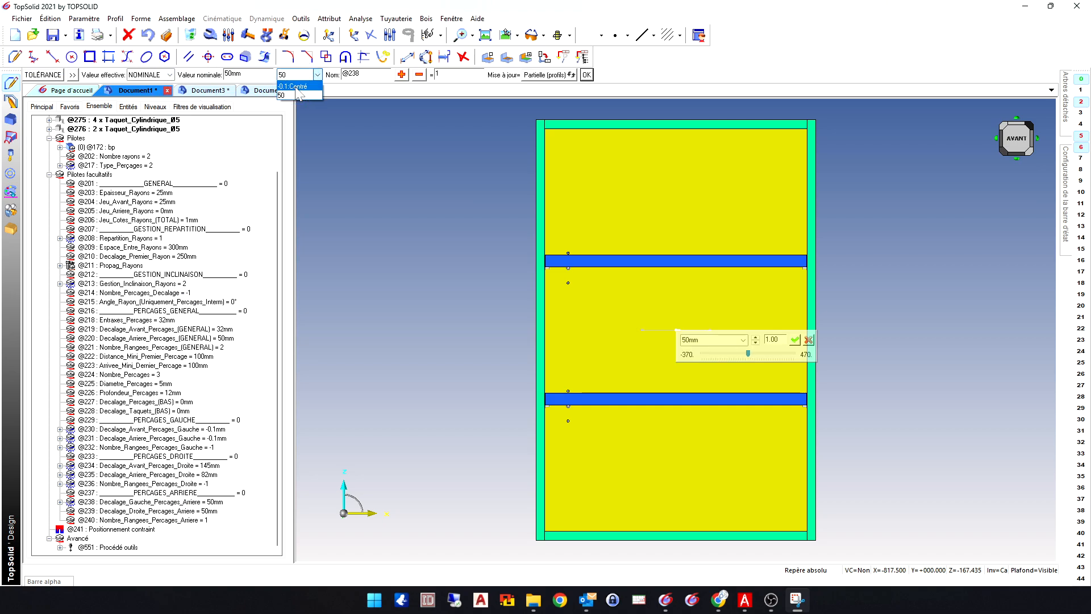
pyautogui.click(295, 87)
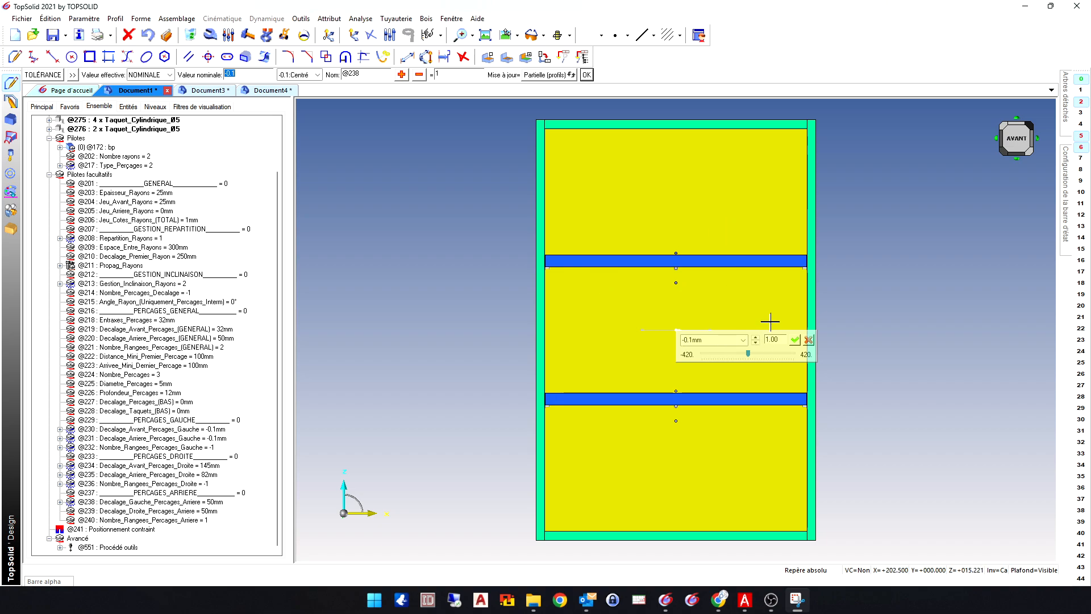
pyautogui.moveTo(906, 239)
pyautogui.mouseDown(button='middle')
pyautogui.moveTo(881, 219)
pyautogui.moveTo(878, 233)
pyautogui.moveTo(906, 228)
pyautogui.moveTo(895, 232)
pyautogui.mouseUp(button='middle')
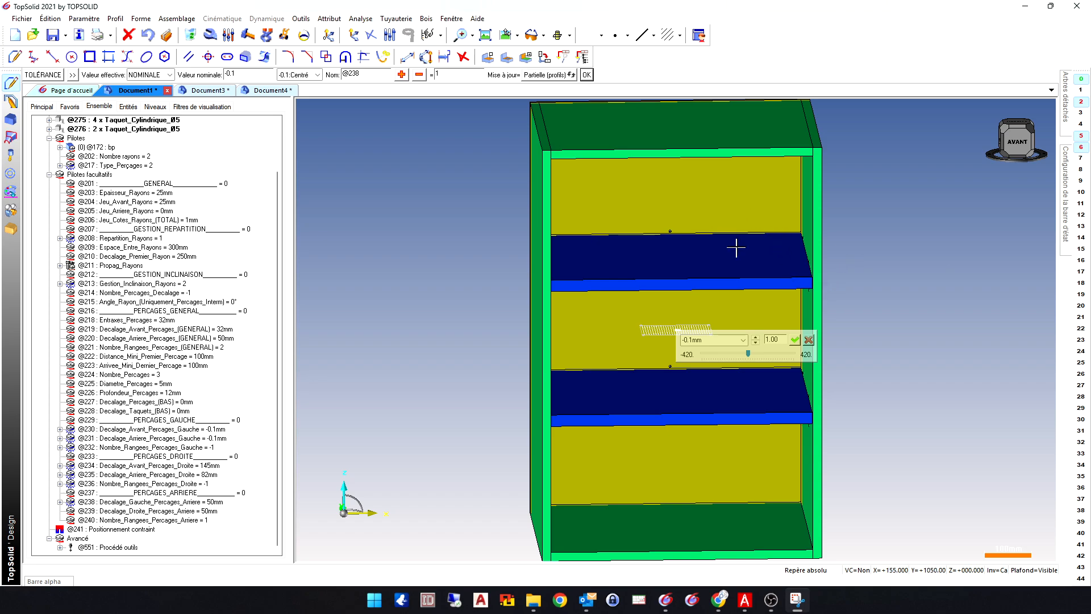
pyautogui.moveTo(906, 297); pyautogui.dragTo(893, 335, button='middle')
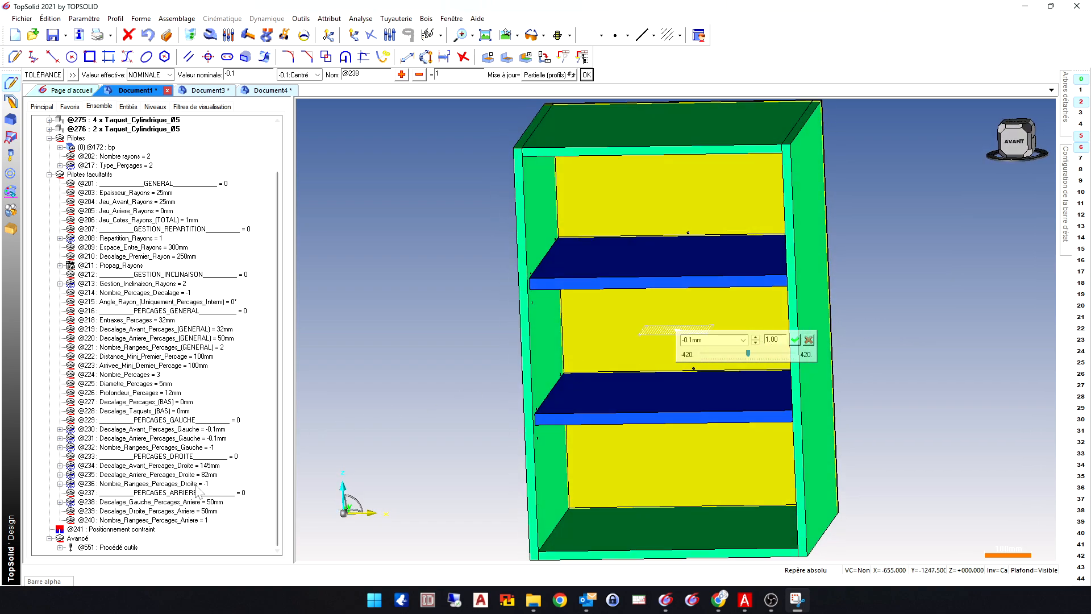
# - Return the back panel's left drilling offset Decalage_Gauche_Percages_Arriere to the preset value 50
pyautogui.rightClick(151, 504)
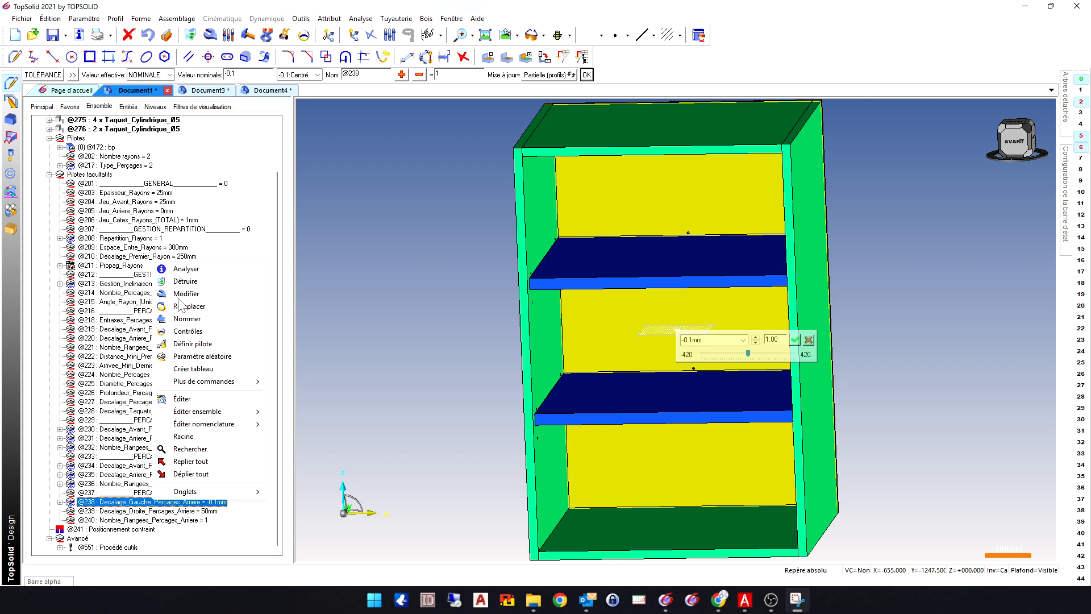
pyautogui.click(174, 294)
pyautogui.write('50')
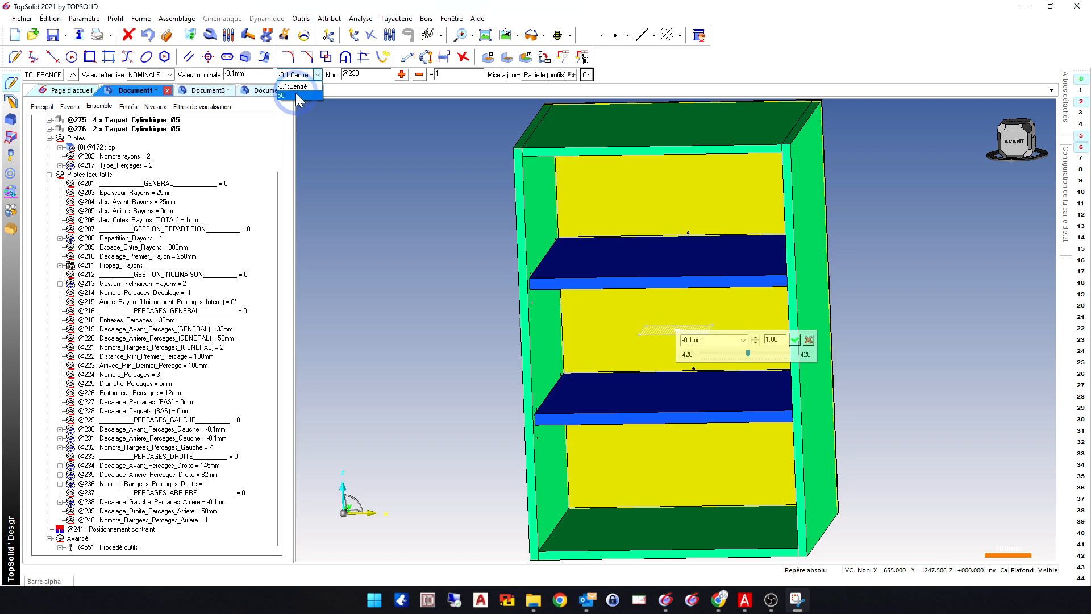
pyautogui.click(380, 276)
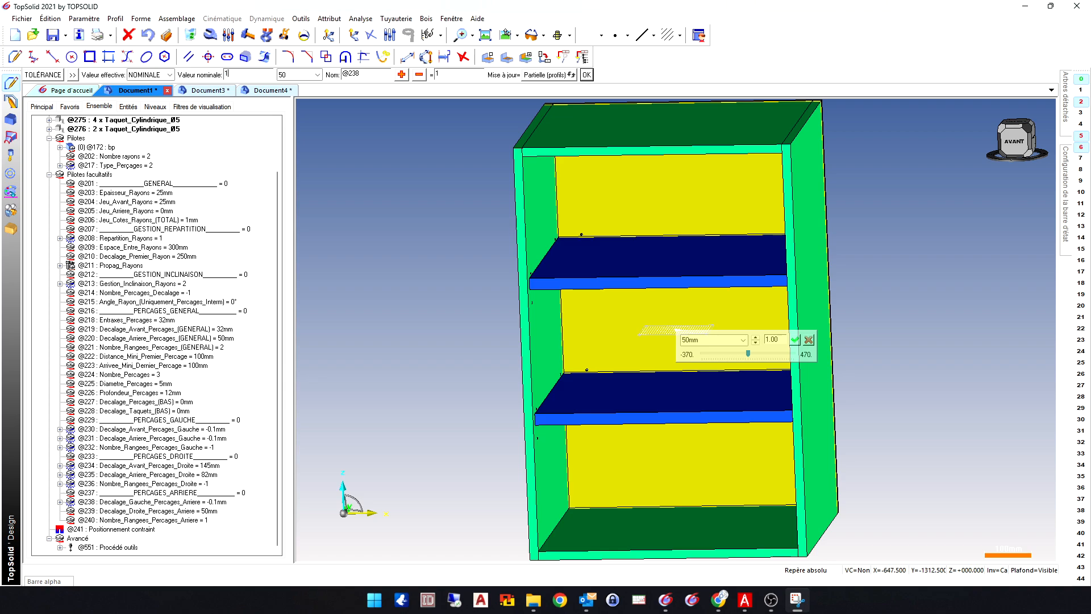
# - Set the back panel's left drilling offset to 153 mm and inspect the cabinet from several angles
pyautogui.write('3')
pyautogui.press('Return')
pyautogui.scroll(2, 603, 238)
pyautogui.scroll(-3, 585, 315)
pyautogui.scroll(2, 610, 294)
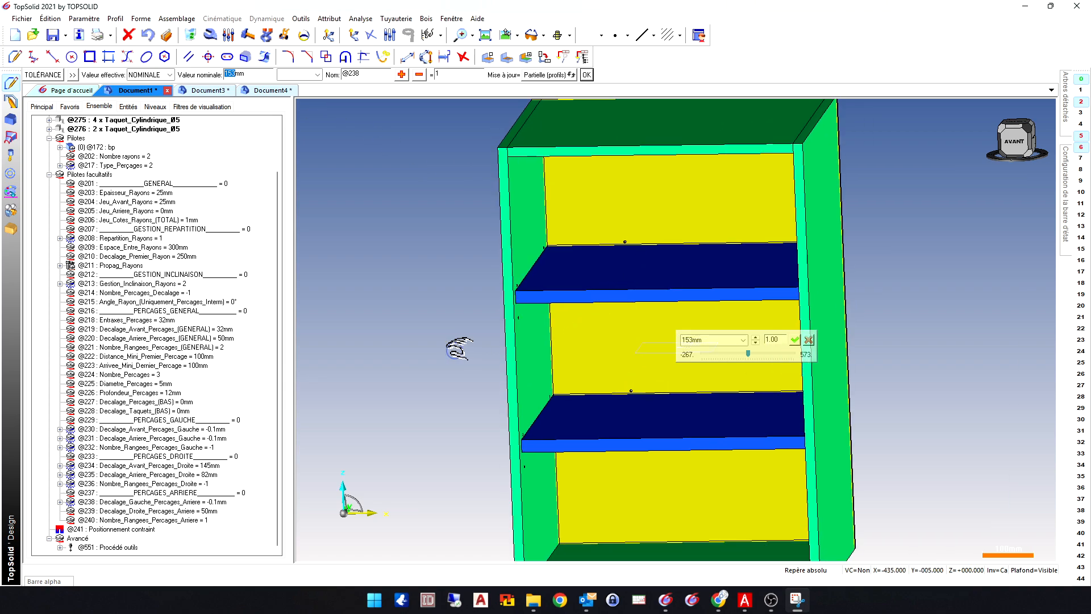
pyautogui.moveTo(459, 348)
pyautogui.mouseDown(button='middle')
pyautogui.moveTo(477, 329)
pyautogui.moveTo(462, 324)
pyautogui.moveTo(478, 319)
pyautogui.moveTo(426, 321)
pyautogui.moveTo(492, 341)
pyautogui.moveTo(471, 356)
pyautogui.mouseUp(button='middle')
pyautogui.scroll(-3, 472, 280)
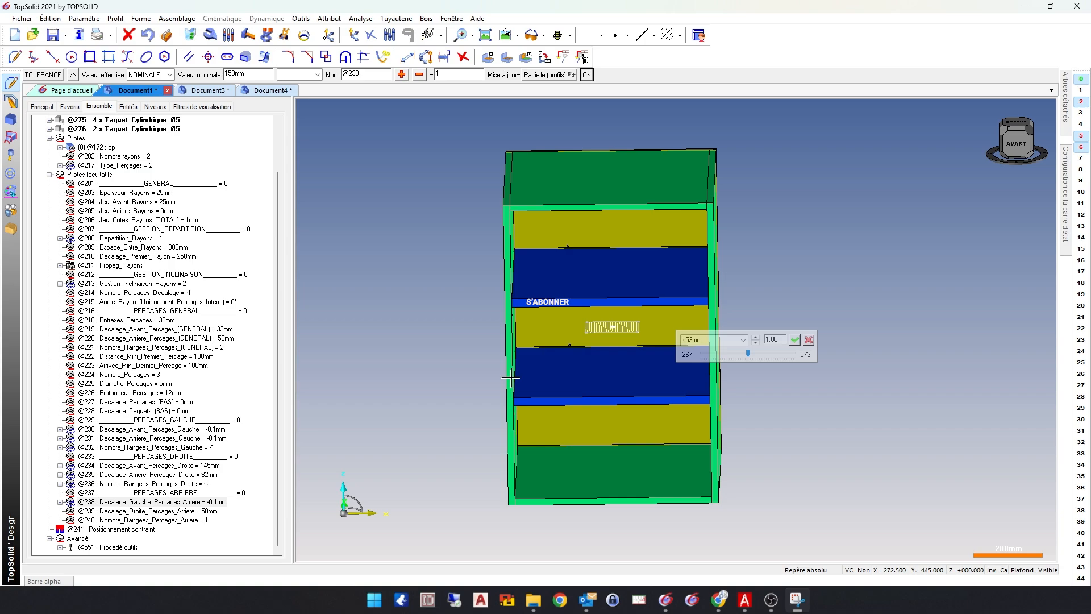
pyautogui.moveTo(568, 358); pyautogui.dragTo(427, 365, button='middle')
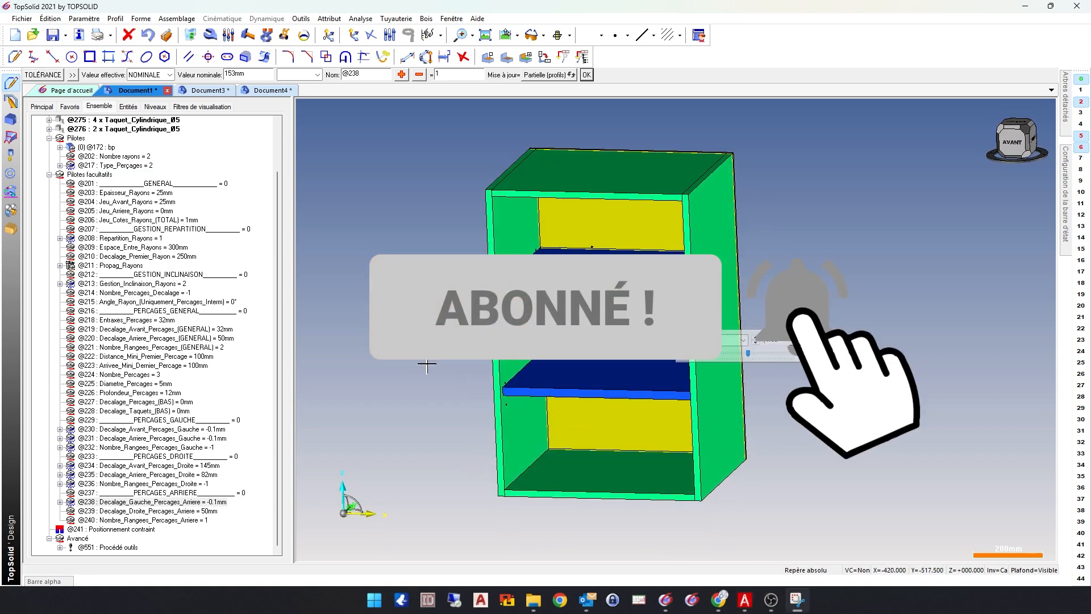
# - Switch to Document3 and insert one removable shelf from the Intérieur family into the sloped-ceiling cabinet's compartment
pyautogui.click(199, 92)
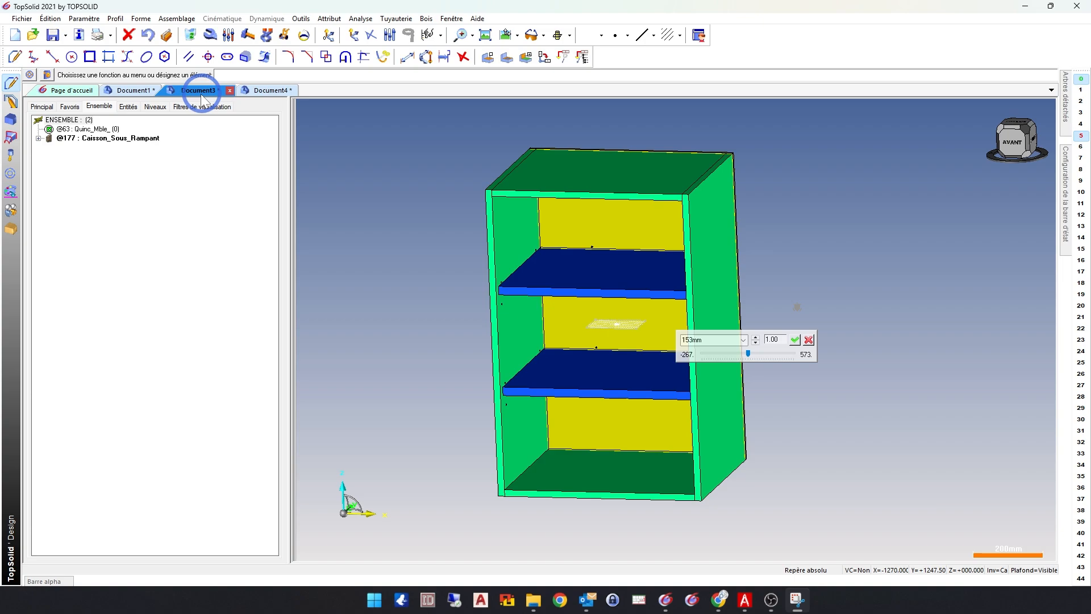
pyautogui.scroll(3, 641, 421)
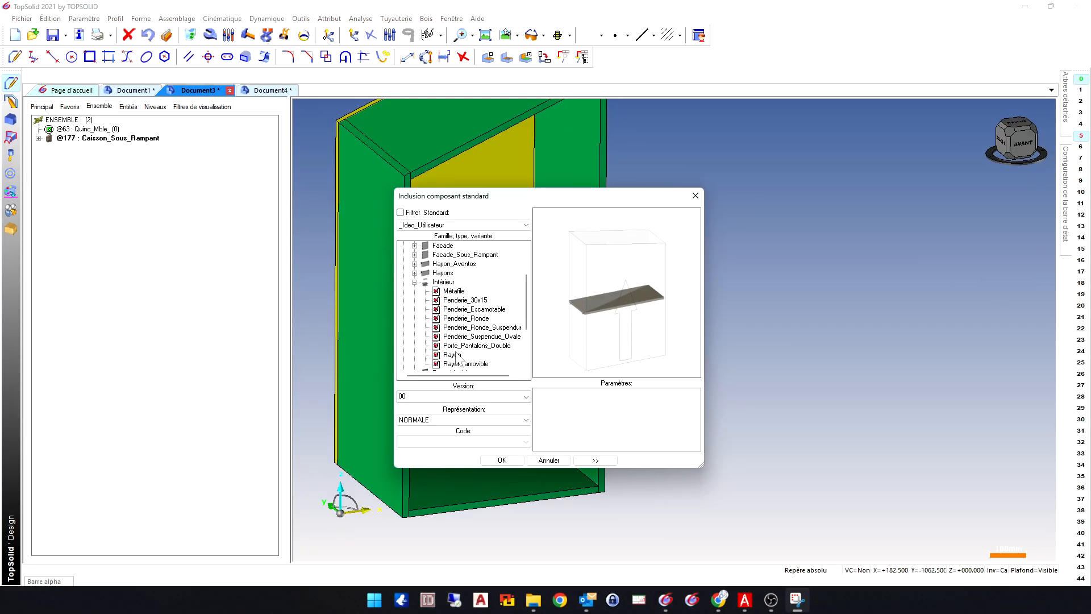
pyautogui.doubleClick(456, 356)
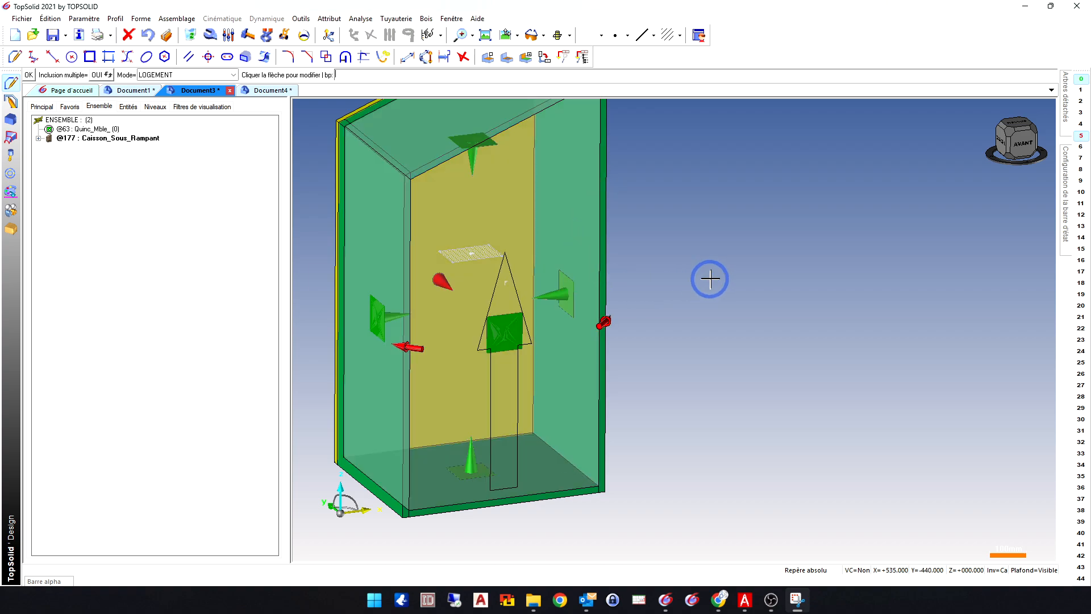
pyautogui.click(709, 279)
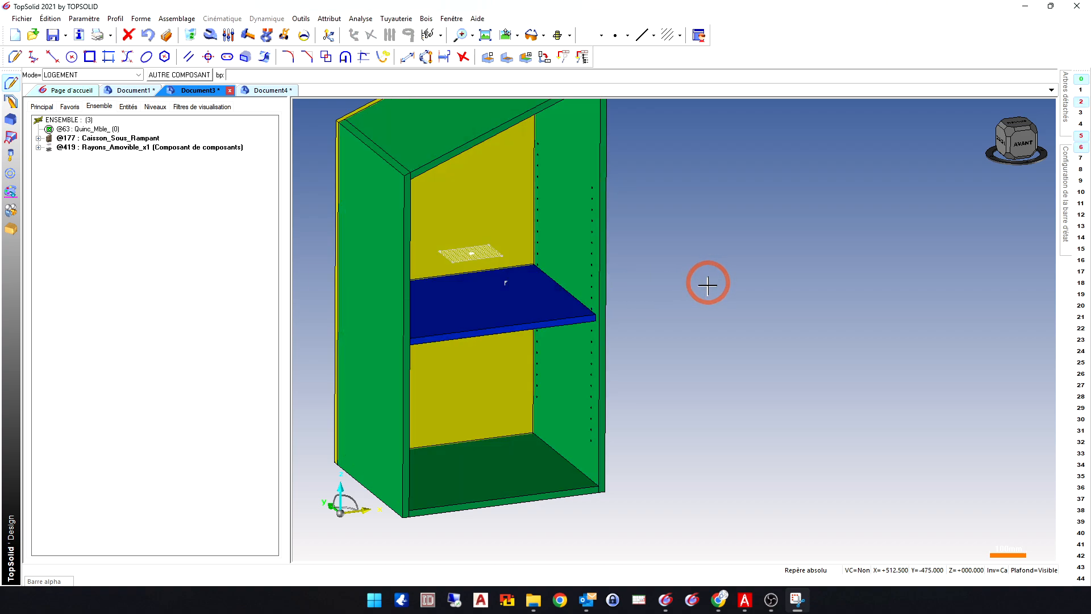
pyautogui.moveTo(708, 318); pyautogui.dragTo(609, 326, button='middle')
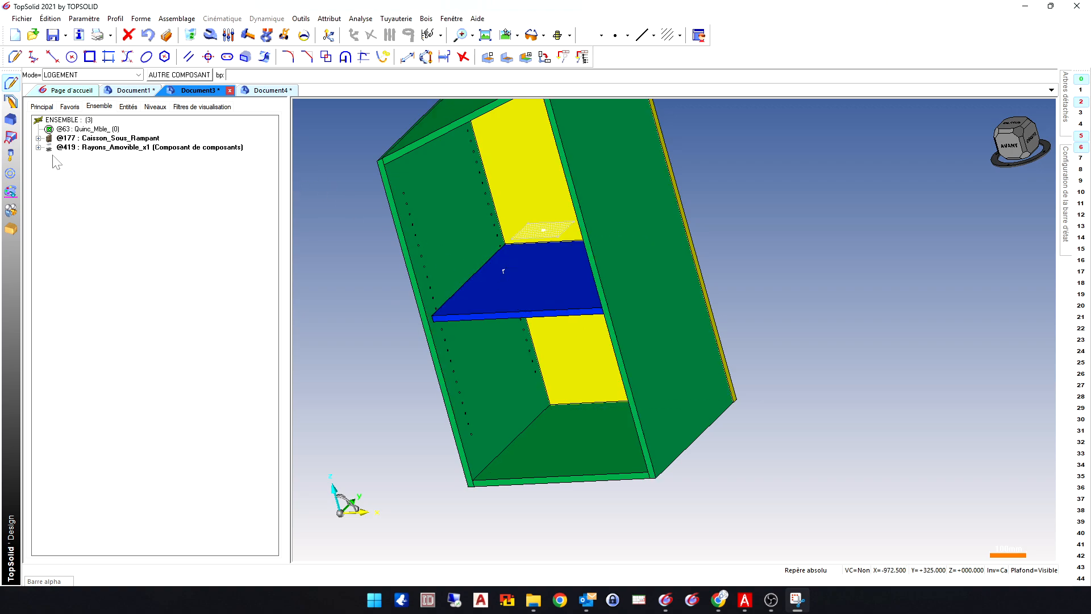
# - Tilt the removable shelf in the sloped cabinet with Nombre_Percages_Decalage, first trying 3 and then setting -3
pyautogui.click(38, 147)
pyautogui.click(49, 193)
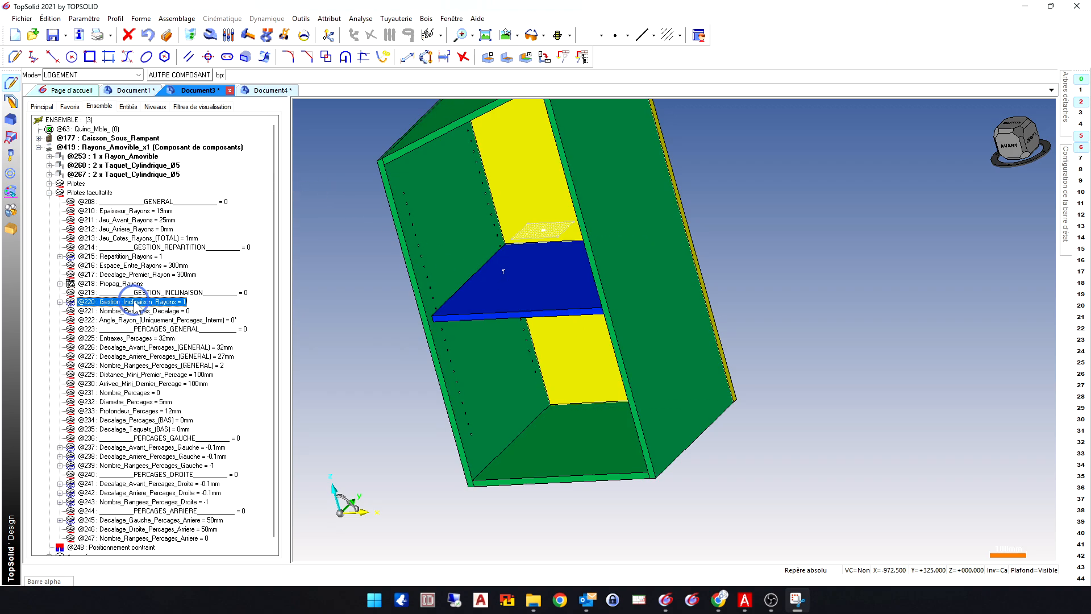
pyautogui.doubleClick(188, 310)
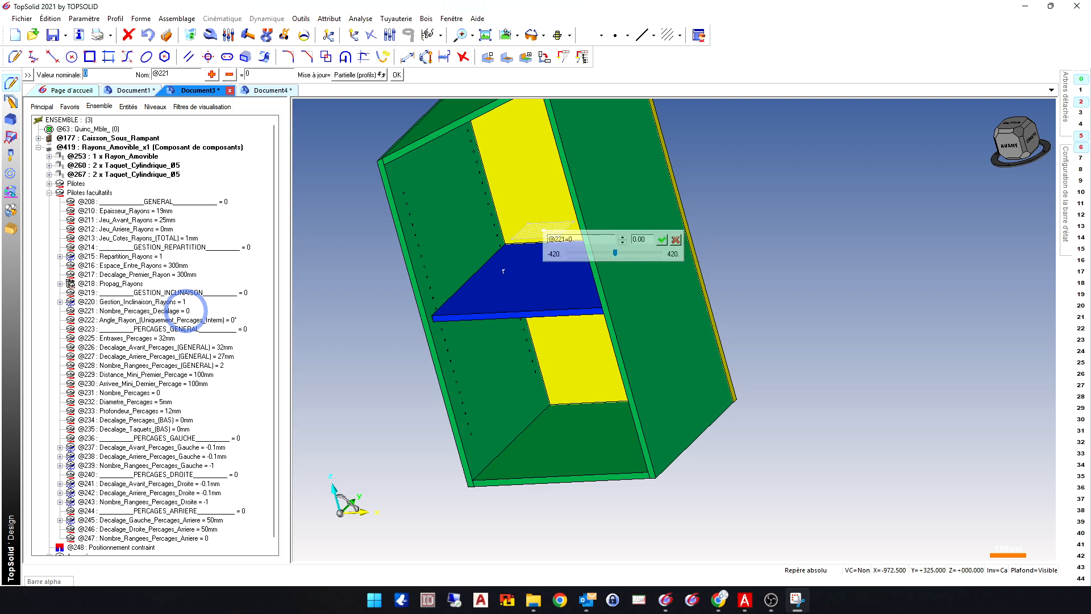
pyautogui.write('3')
pyautogui.press('Return')
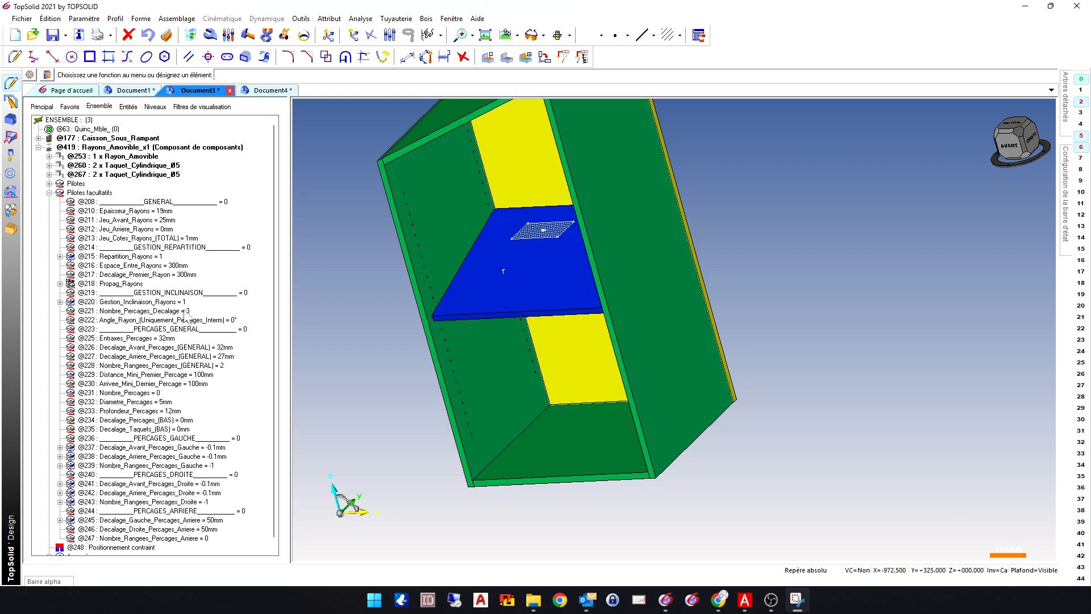
pyautogui.doubleClick(186, 311)
pyautogui.write('-3')
pyautogui.press('Return')
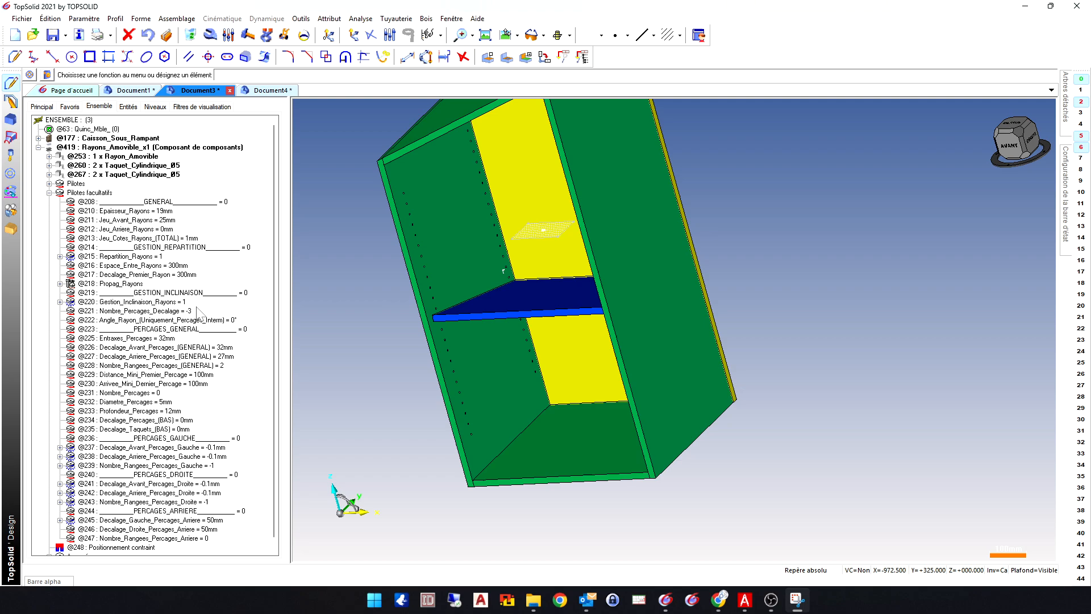
# - Inspect the tilted shelf in the sloped cabinet from several angles and compare its removable-shelf component with the one in Document1
pyautogui.scroll(-3, 487, 309)
pyautogui.moveTo(484, 311); pyautogui.dragTo(401, 309, button='middle')
pyautogui.scroll(2, 569, 250)
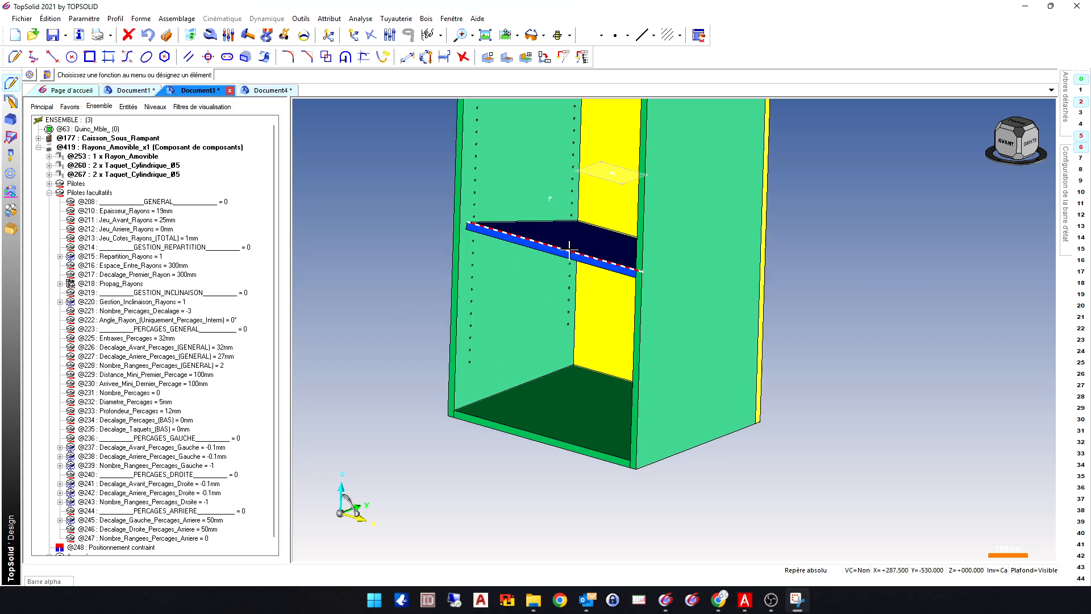
pyautogui.scroll(-2, 549, 295)
pyautogui.moveTo(540, 318); pyautogui.dragTo(507, 275, button='middle')
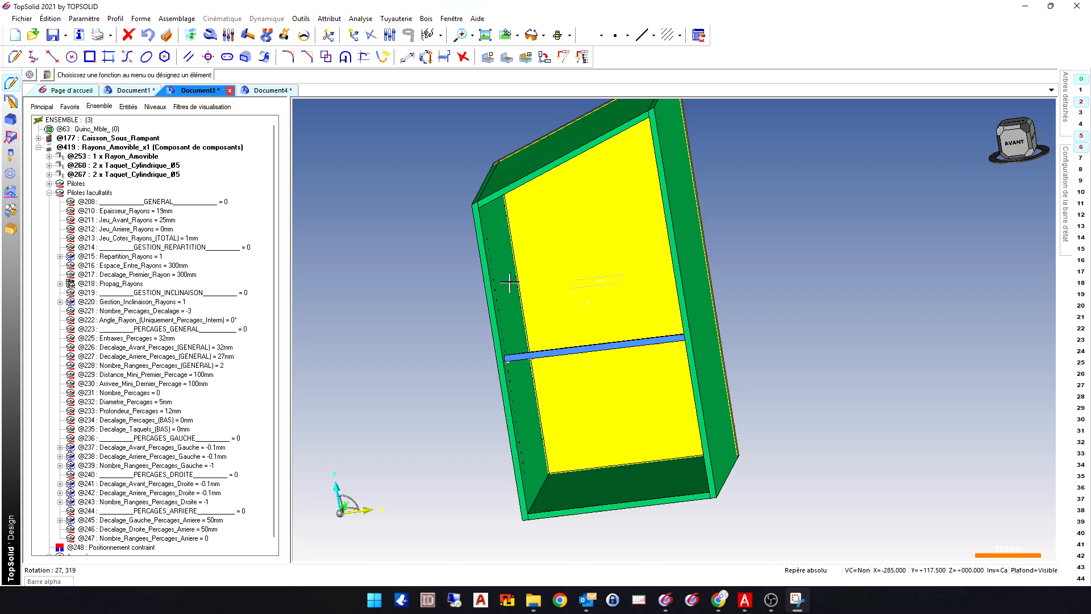
pyautogui.click(127, 91)
pyautogui.click(83, 147)
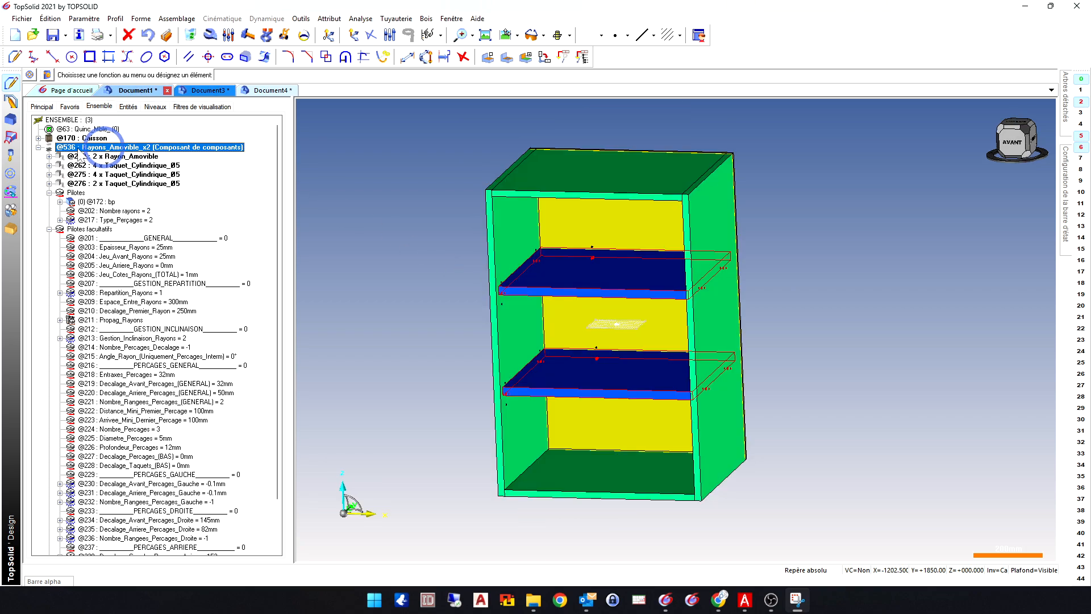
pyautogui.click(196, 91)
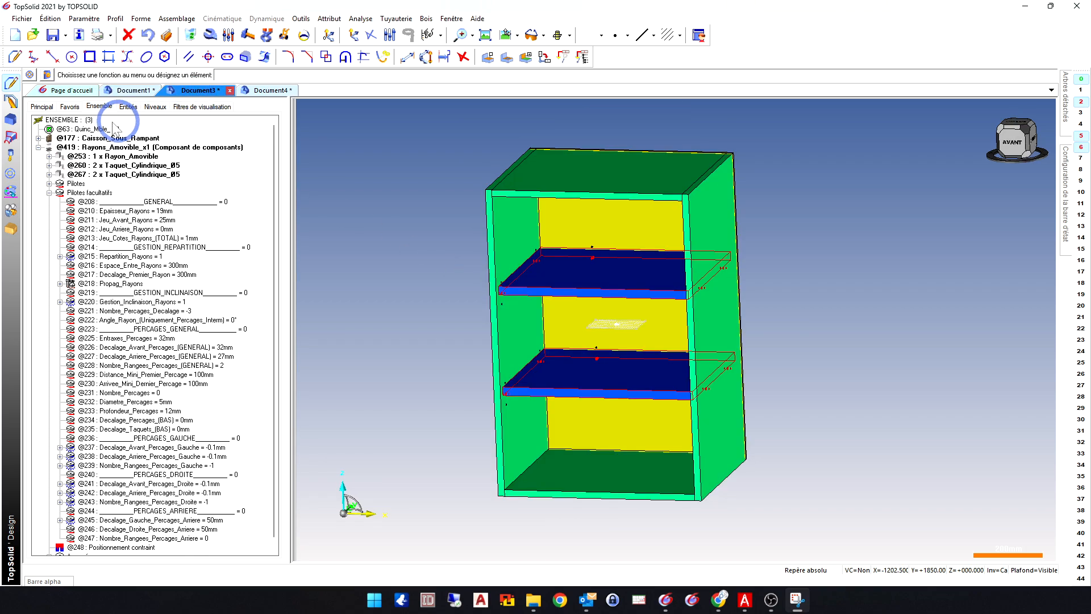
pyautogui.click(127, 148)
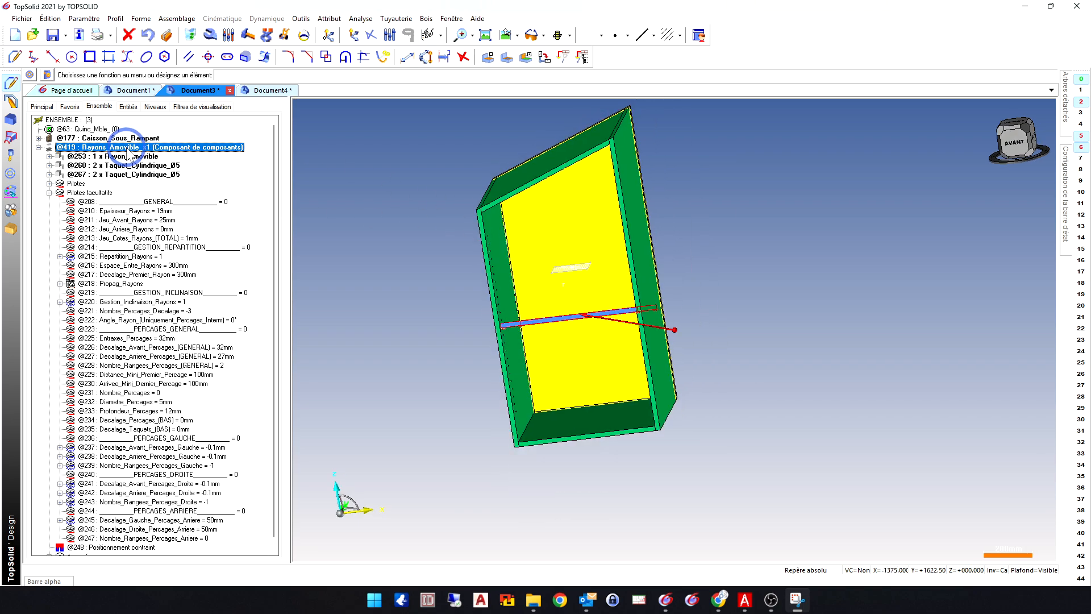
# - Examine the structure of the Rayons_Amovible_x1 component down to its Rayon_Amovible part, and view that shelf in the cabinet
pyautogui.click(39, 148)
pyautogui.moveTo(519, 214); pyautogui.dragTo(735, 289, button='middle')
pyautogui.click(38, 147)
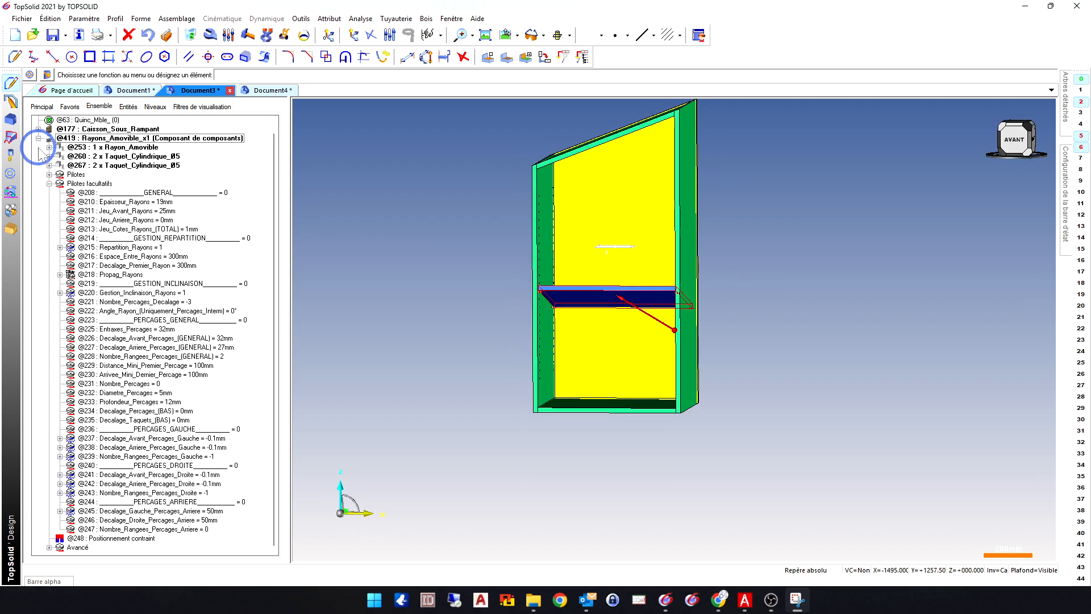
pyautogui.click(49, 183)
pyautogui.click(63, 227)
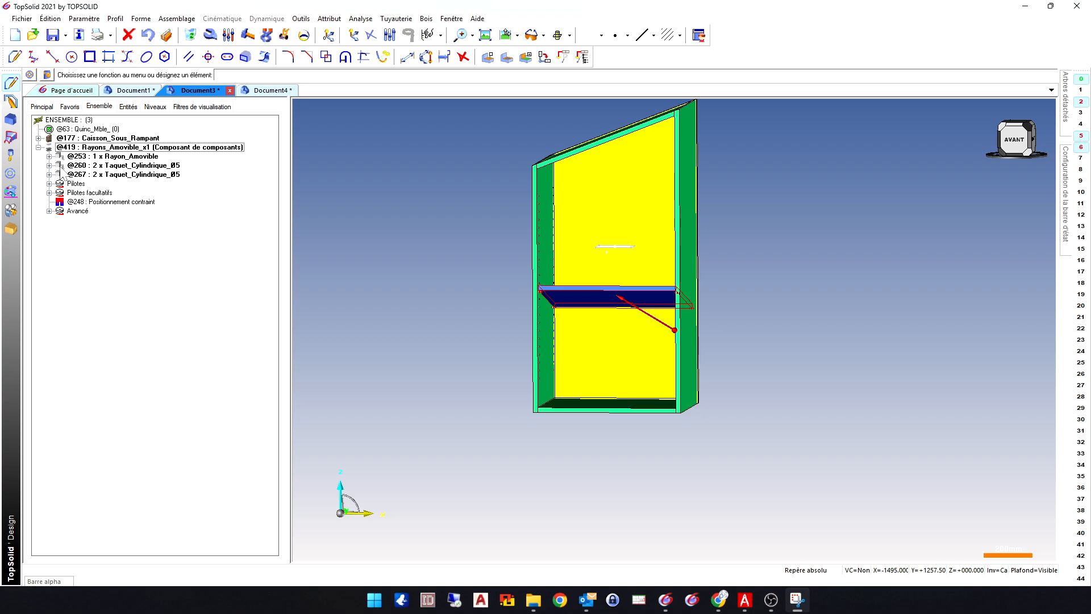
pyautogui.click(49, 156)
pyautogui.click(114, 166)
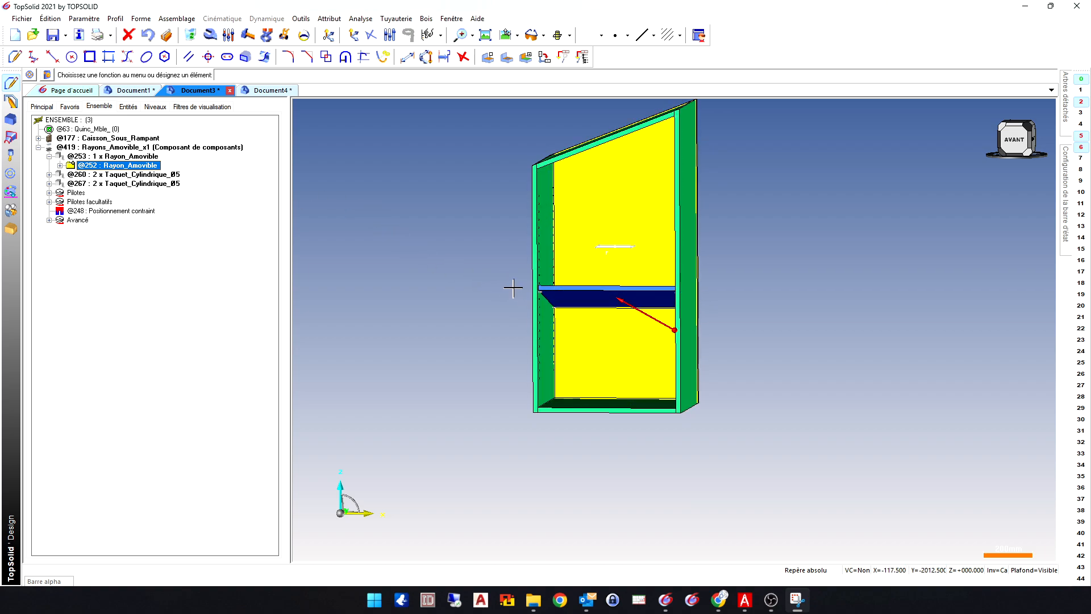
pyautogui.moveTo(513, 289); pyautogui.dragTo(671, 283, button='middle')
pyautogui.moveTo(781, 285); pyautogui.dragTo(717, 302, button='middle')
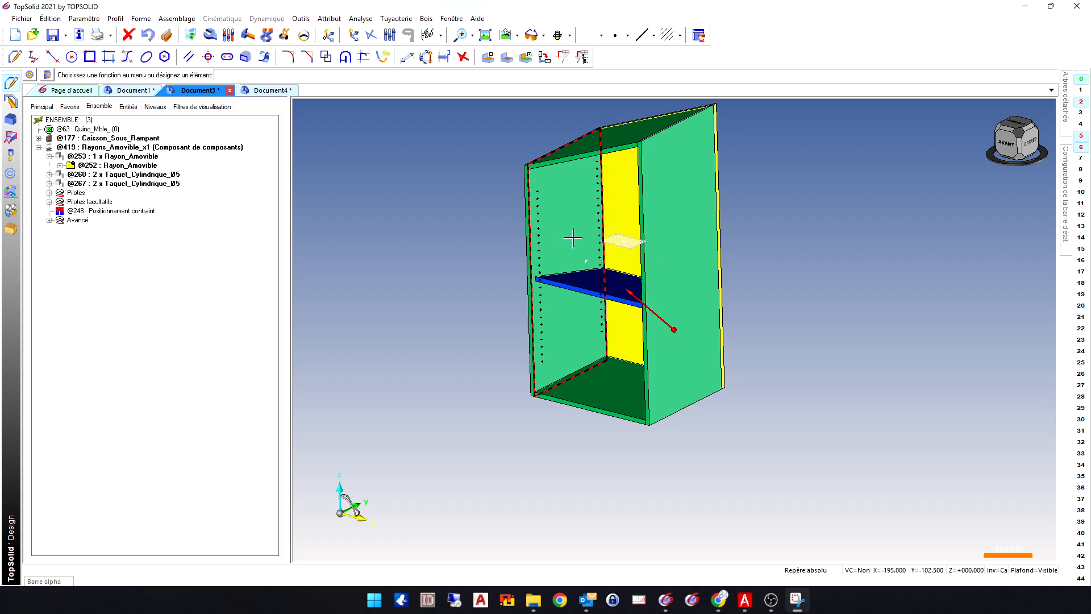
pyautogui.scroll(1, 644, 283)
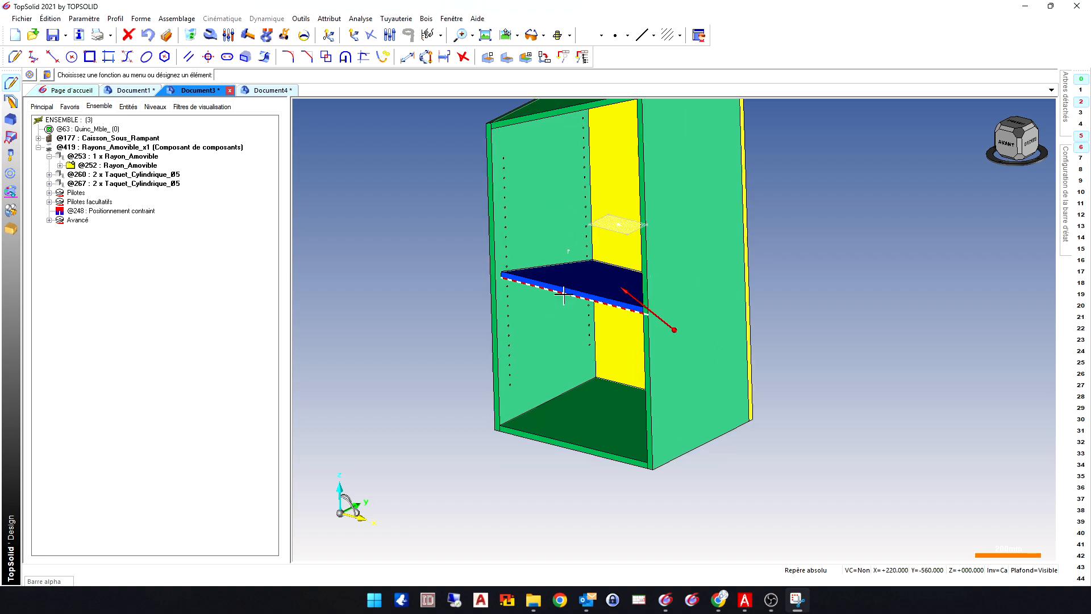
pyautogui.scroll(1, 653, 284)
pyautogui.scroll(-1, 568, 272)
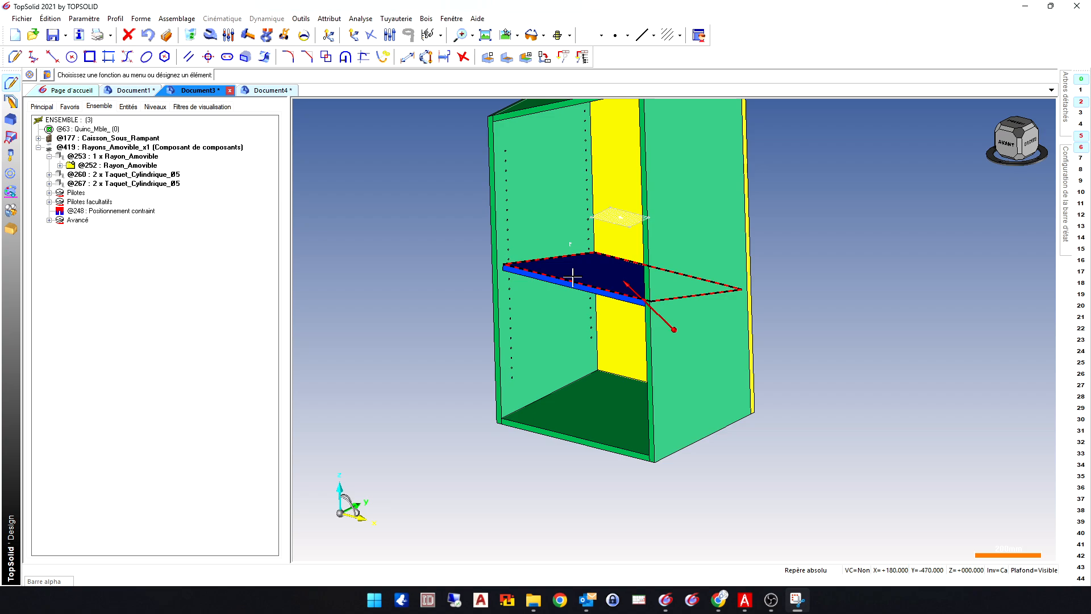
# - Open the interchange of the Rayon_Amovible sub-component and preview the Rayon_L_Bois, Rayon_Simple_Bois and Rayon_Verre variants
pyautogui.click(560, 267)
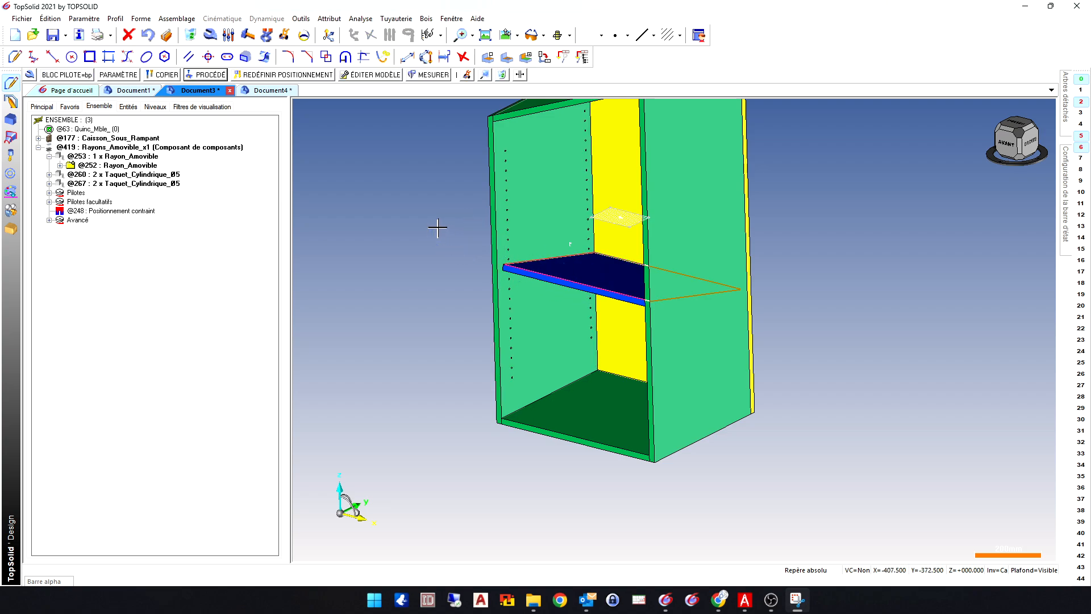
pyautogui.middleClick(416, 220)
pyautogui.middleClick(415, 220)
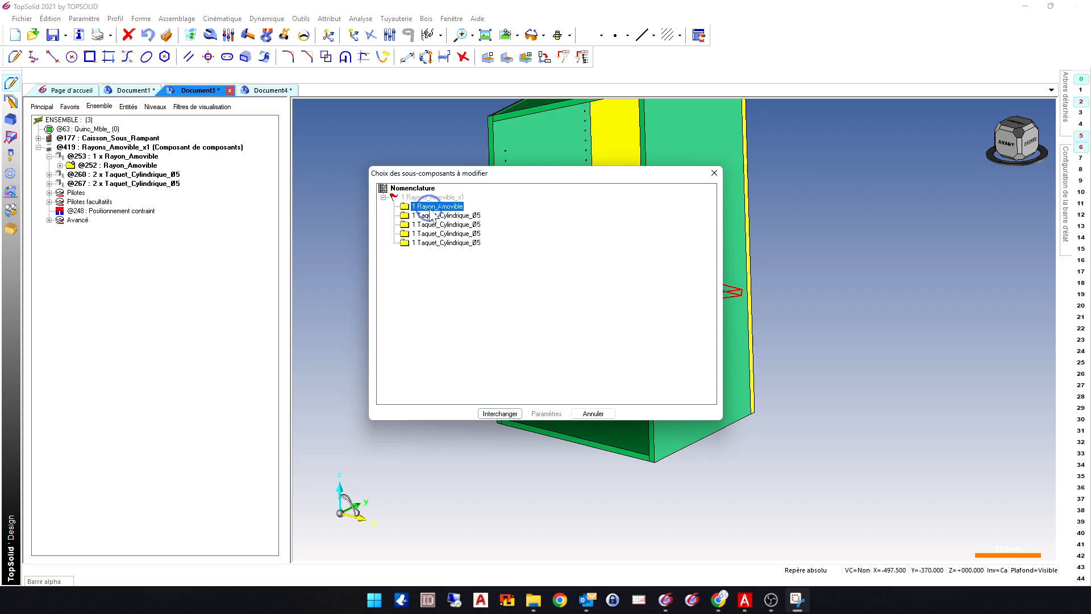
pyautogui.click(497, 413)
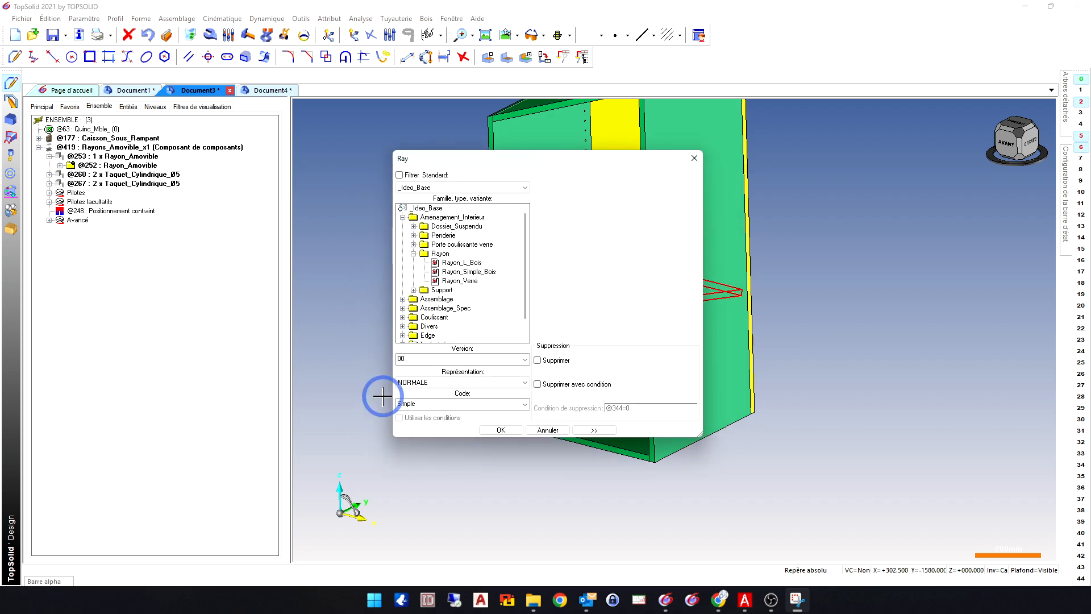
pyautogui.click(463, 263)
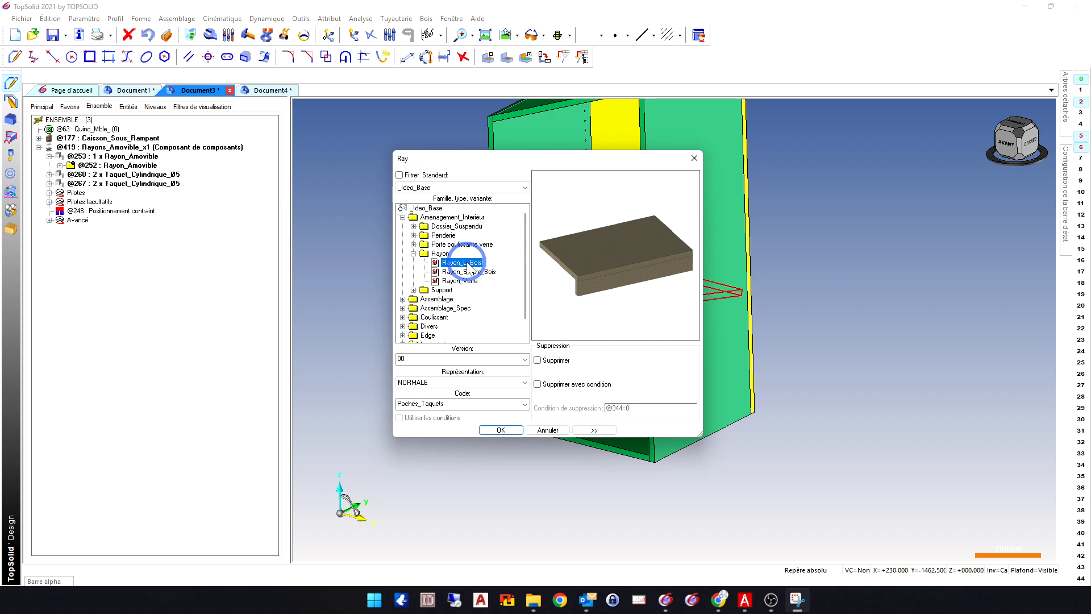
pyautogui.click(465, 272)
pyautogui.click(465, 280)
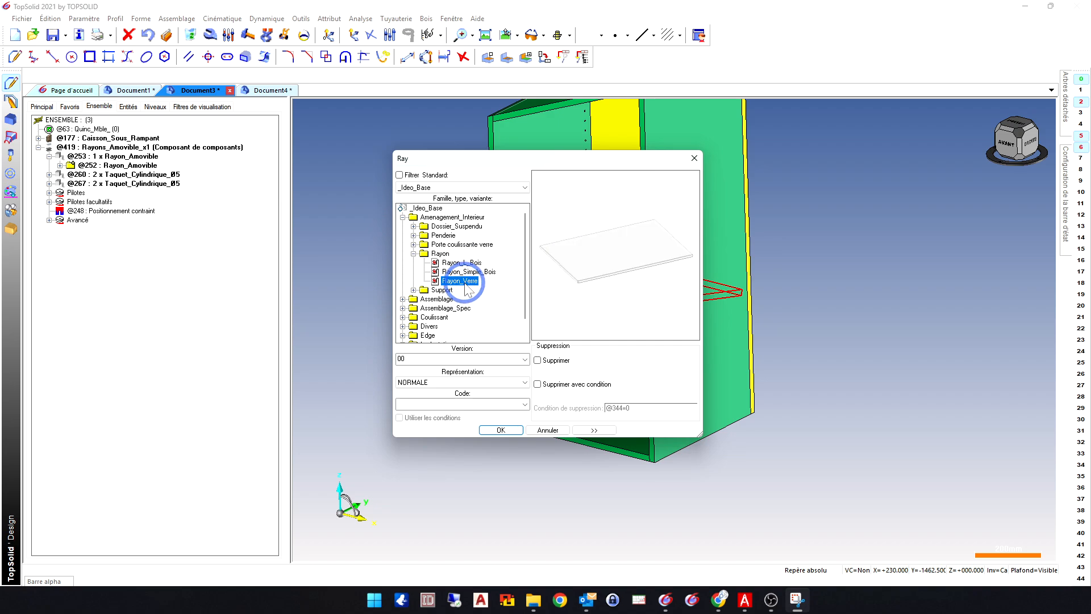
# - Replace the shelf with the Rayon_L_Bois variant, using the Poches_Taquets code and the NORMALE representation
pyautogui.click(461, 263)
pyautogui.click(482, 376)
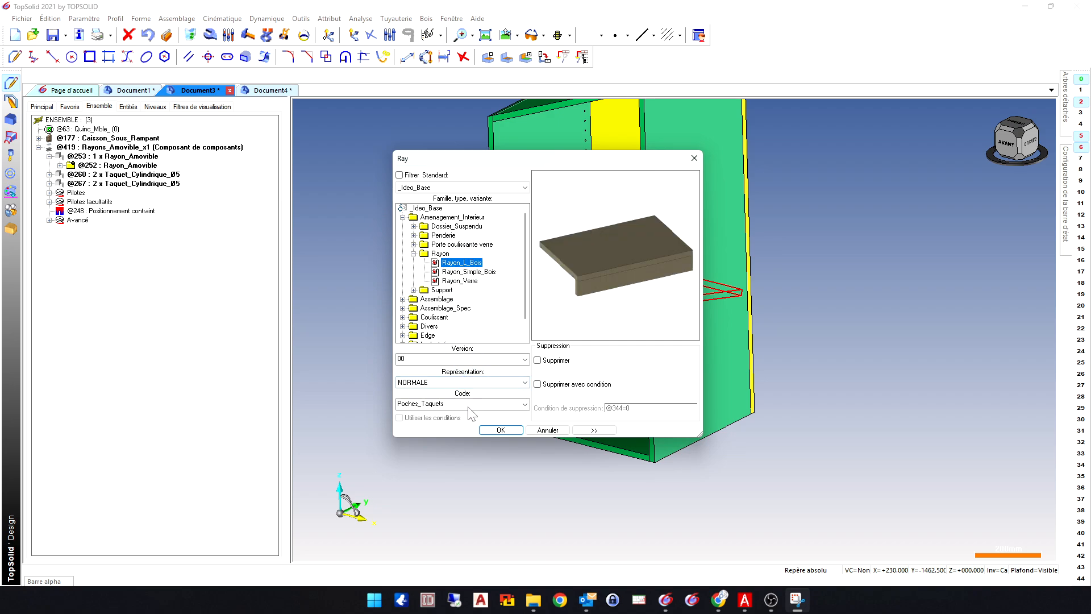
pyautogui.click(466, 405)
pyautogui.click(466, 406)
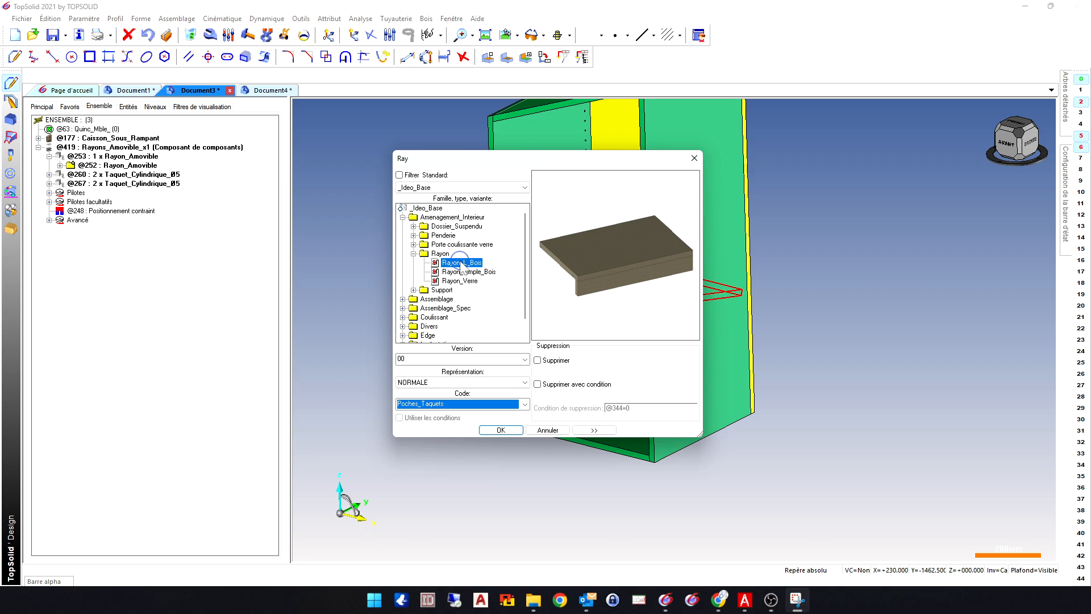
pyautogui.click(478, 334)
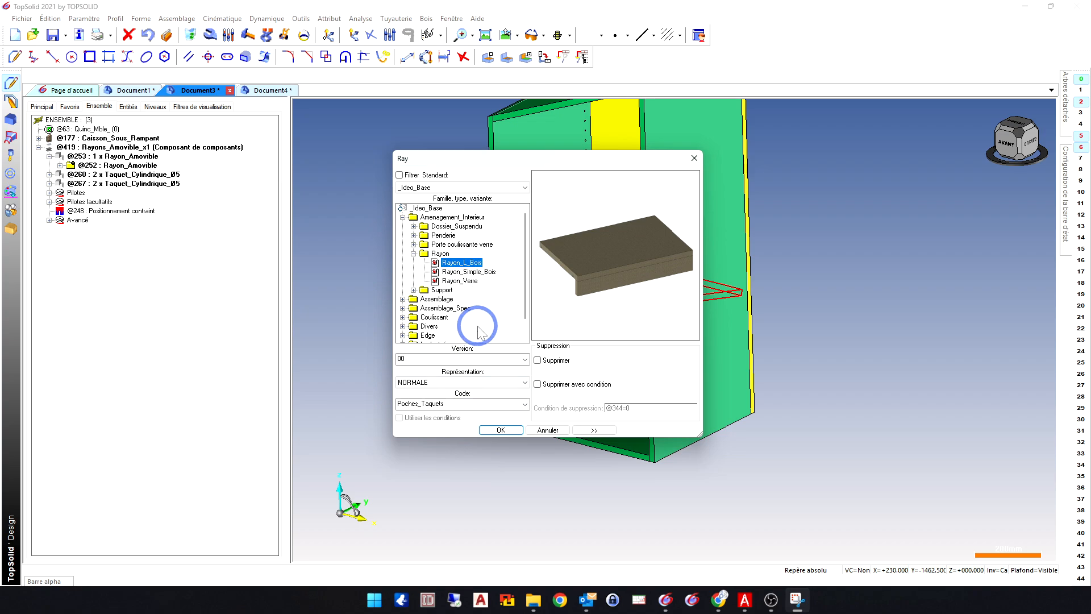
pyautogui.click(506, 427)
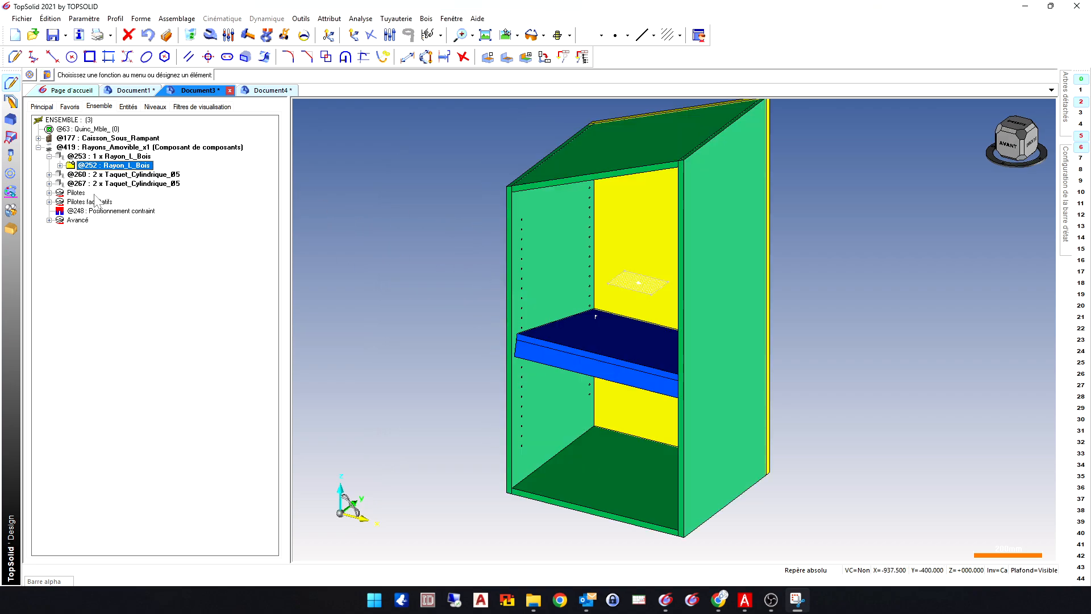
# - Level the L-shaped shelf by setting Nombre_Percages_Decalage to 0 in the optional drivers
pyautogui.click(50, 201)
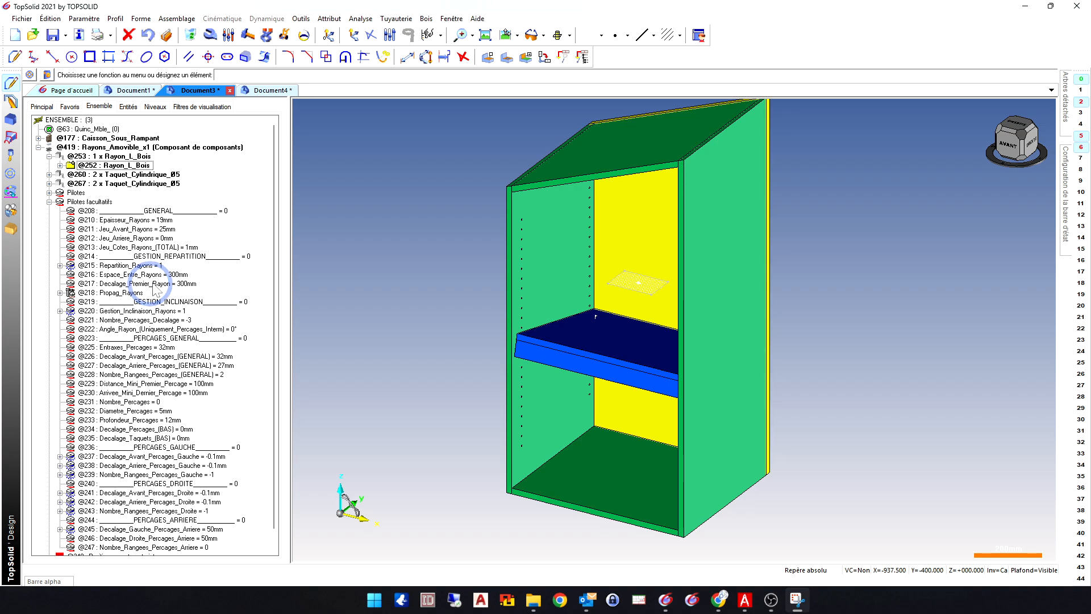
pyautogui.doubleClick(179, 321)
pyautogui.write('0')
pyautogui.press('Return')
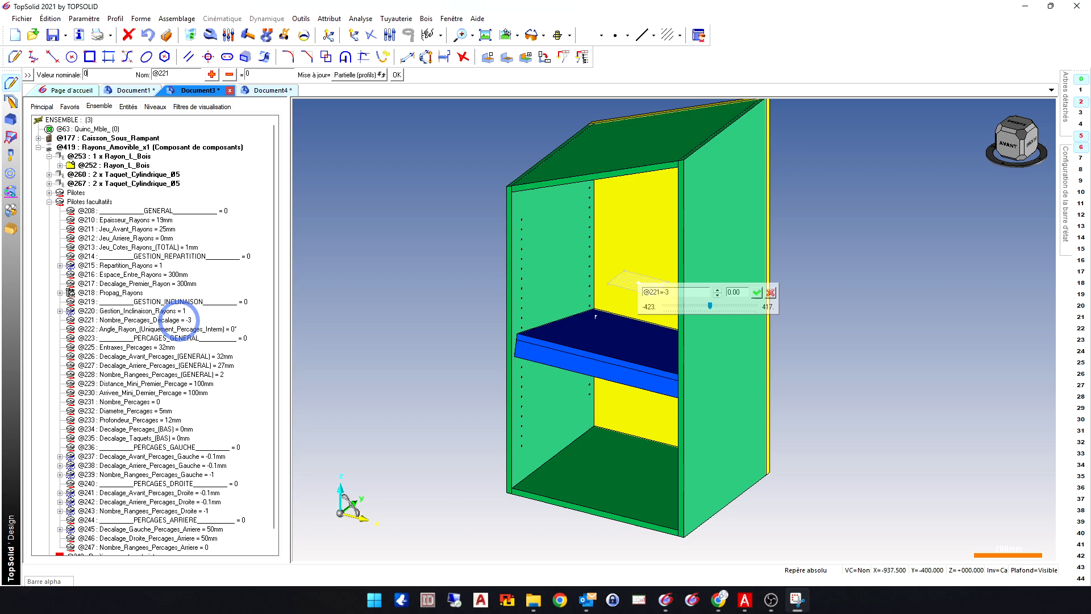
# - Hide the right side panel with the 00_Cote_Droit display filter and inspect the shelf's peg pockets in the right-side view
pyautogui.click(202, 107)
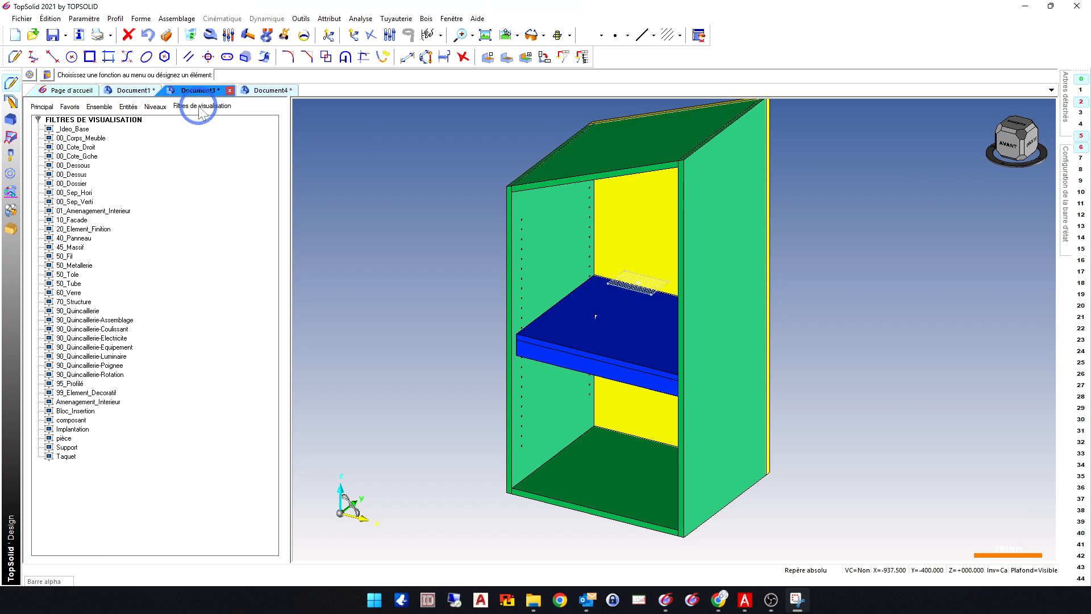
pyautogui.click(80, 147)
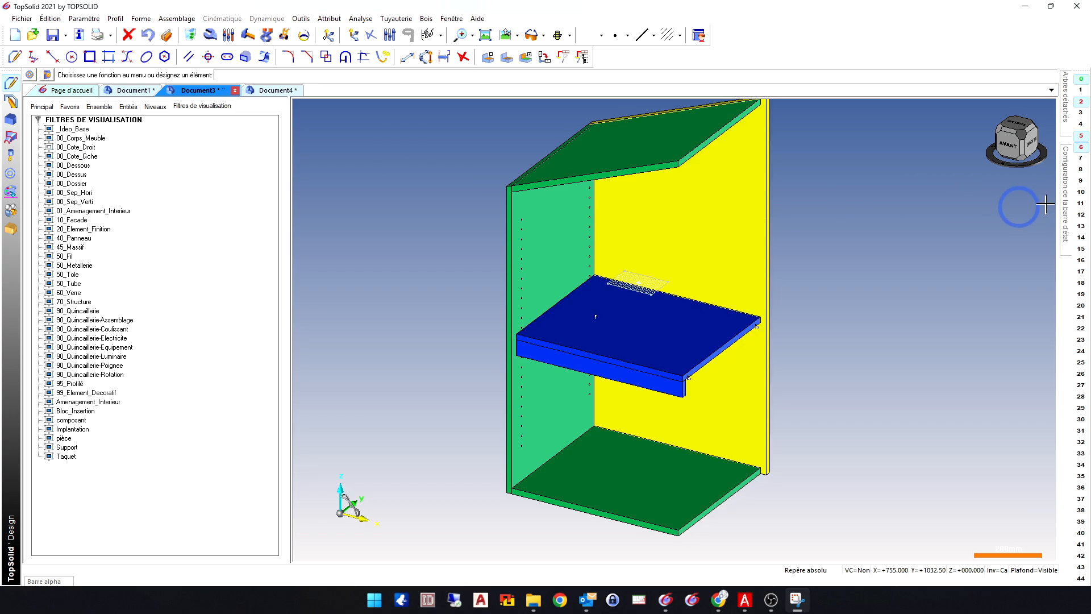
pyautogui.click(1029, 140)
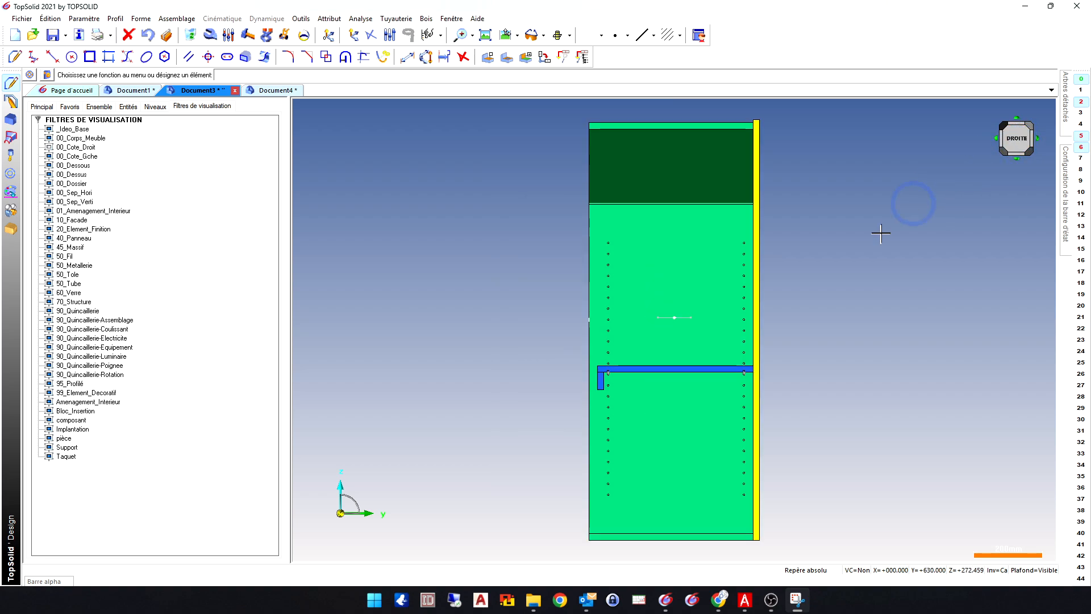
pyautogui.scroll(5, 755, 376)
pyautogui.scroll(4, 728, 358)
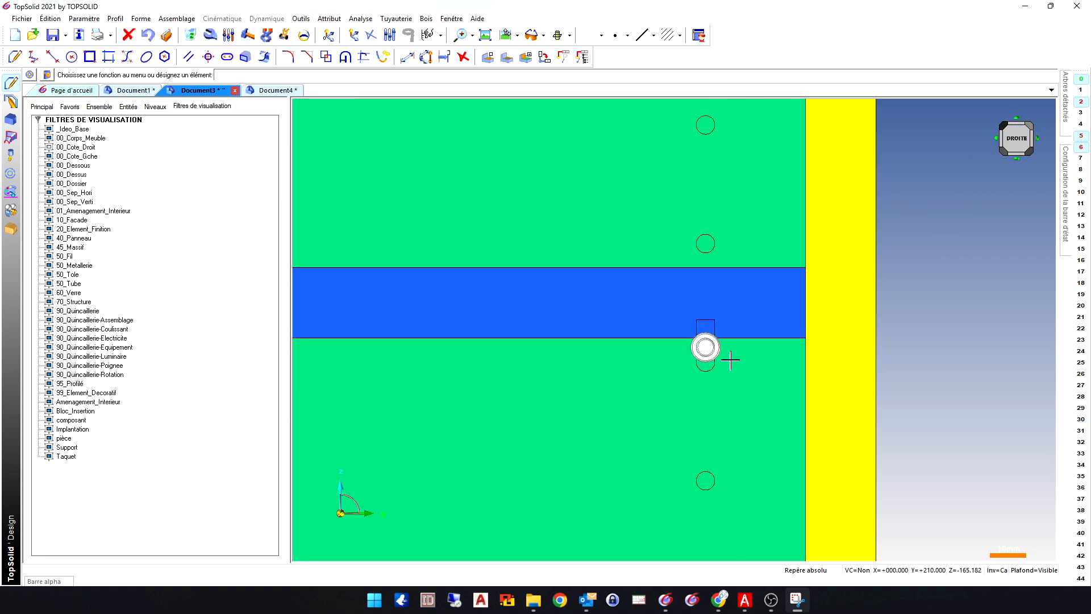
pyautogui.scroll(-8, 728, 356)
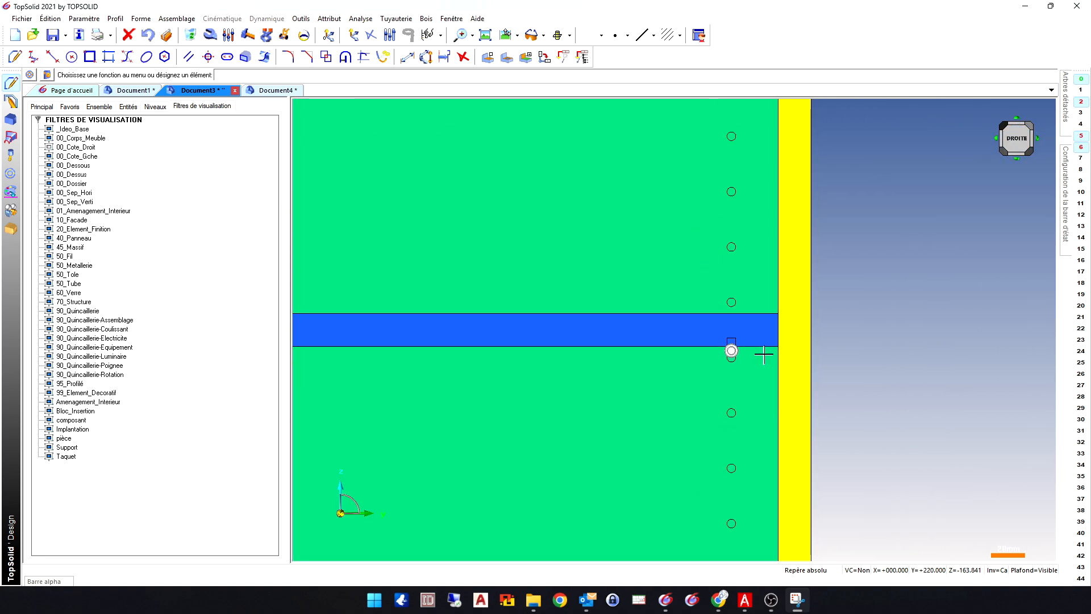
pyautogui.scroll(-3, 601, 331)
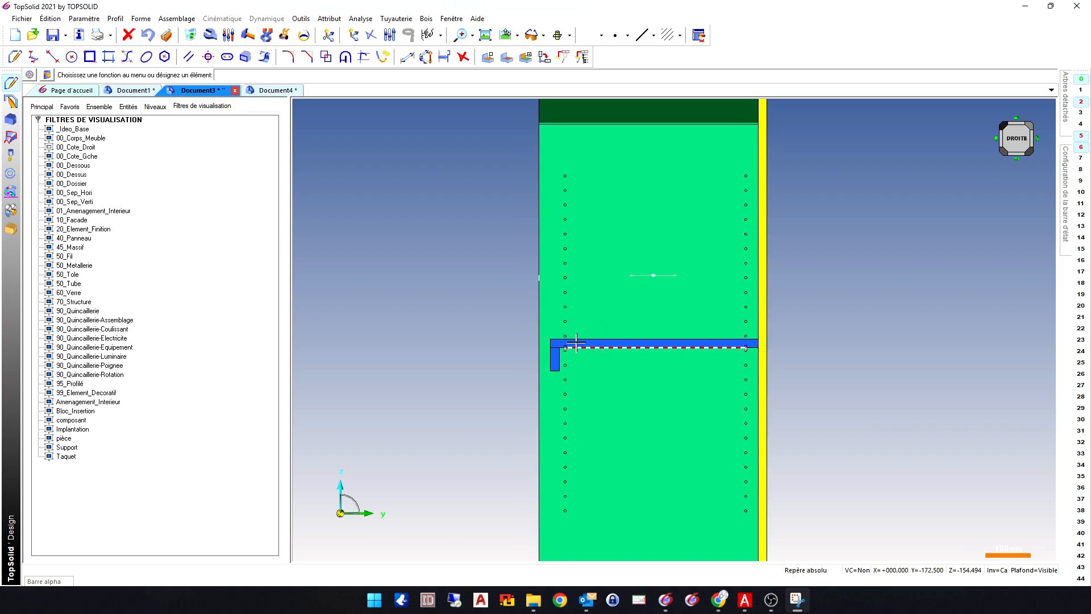
pyautogui.moveTo(455, 301); pyautogui.dragTo(539, 329, button='middle')
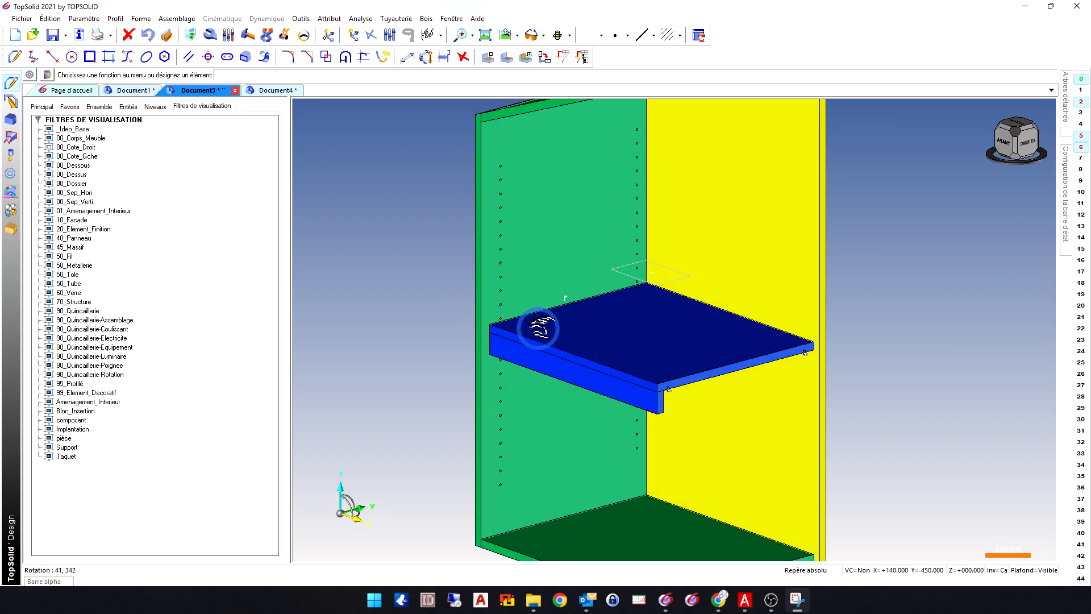
# - Set the shelf's front clearance Jeu_Avant_Rayons to 0 mm
pyautogui.click(100, 107)
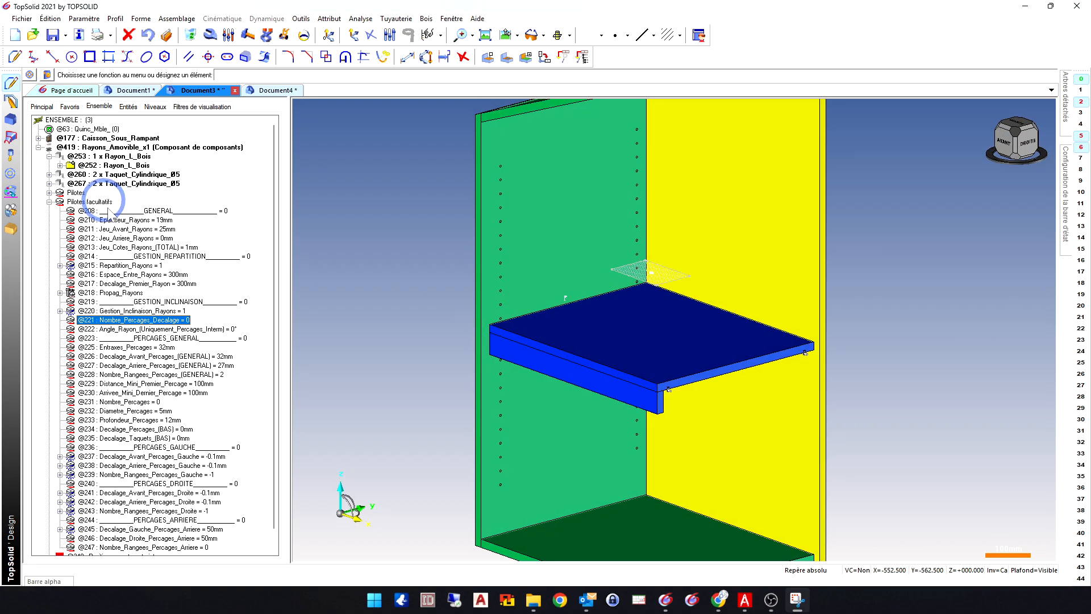
pyautogui.doubleClick(165, 229)
pyautogui.write('0')
pyautogui.press('Return')
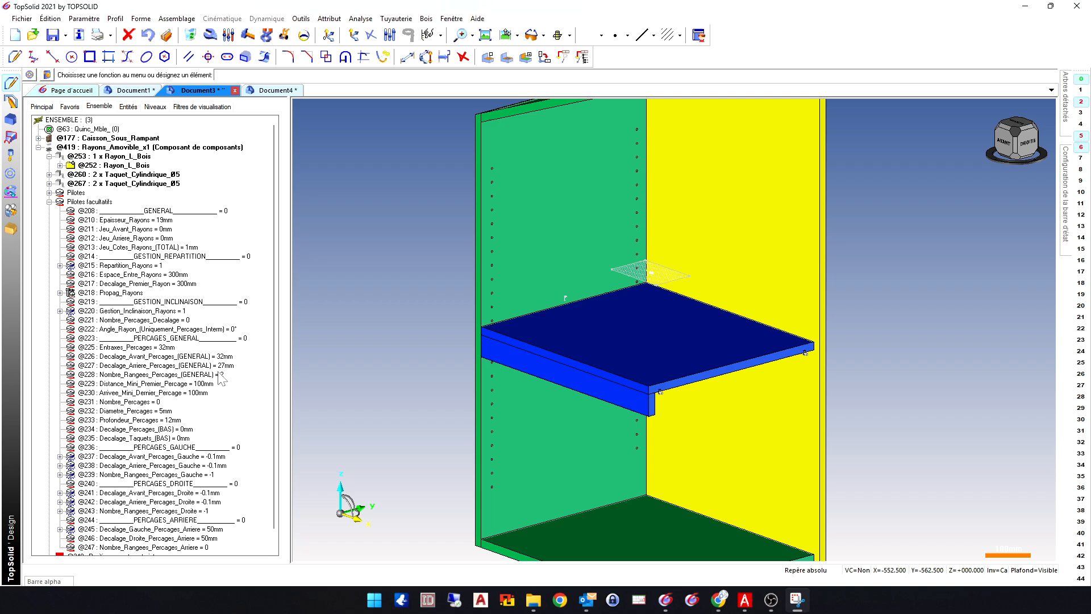
# - Switch Gestion_Inclinaison_Rayons to Angle (Uniquement Perçages Interm) and set the shelf angle Angle_Rayon to 15°
pyautogui.rightClick(168, 311)
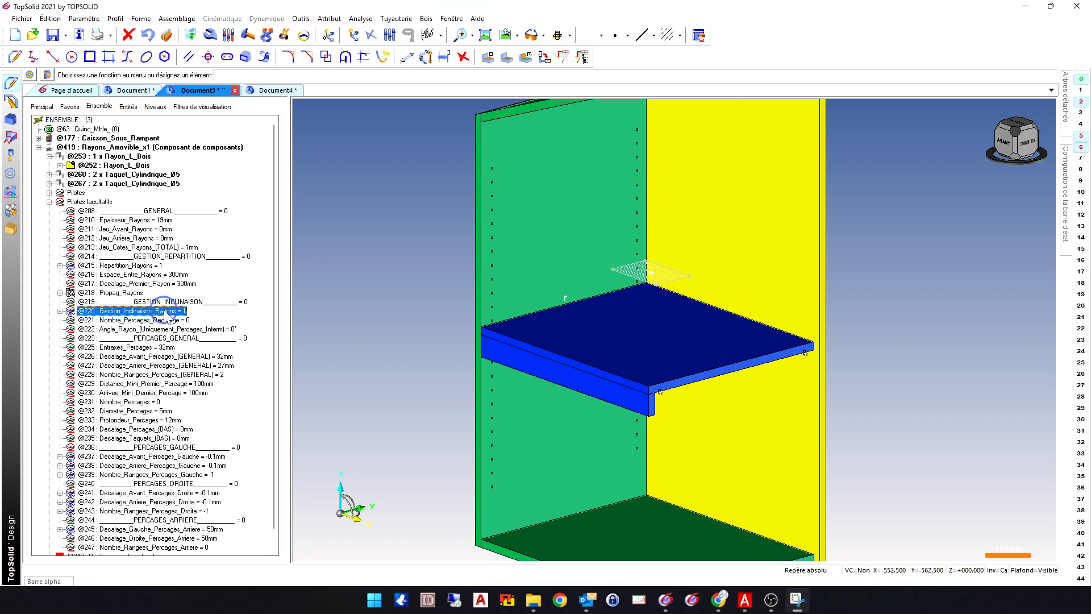
pyautogui.click(192, 338)
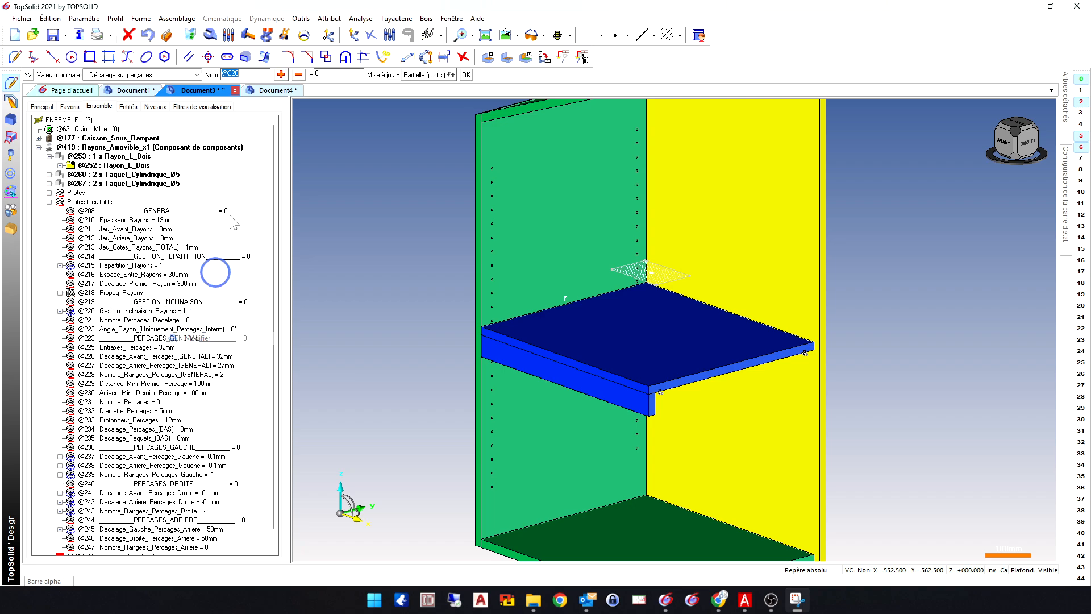
pyautogui.click(153, 74)
pyautogui.click(148, 94)
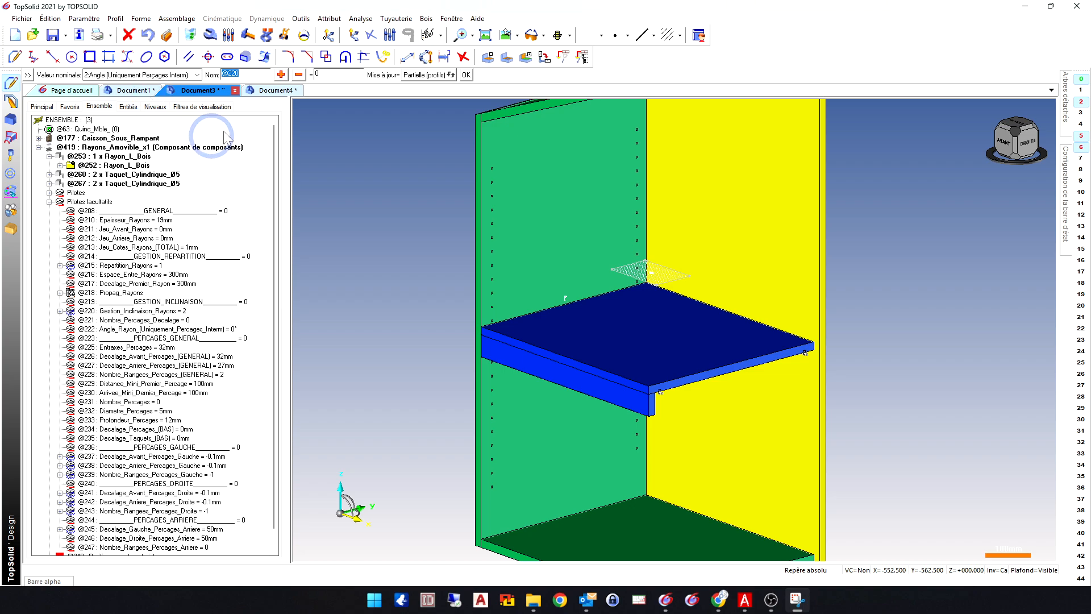
pyautogui.click(233, 331)
pyautogui.write('15')
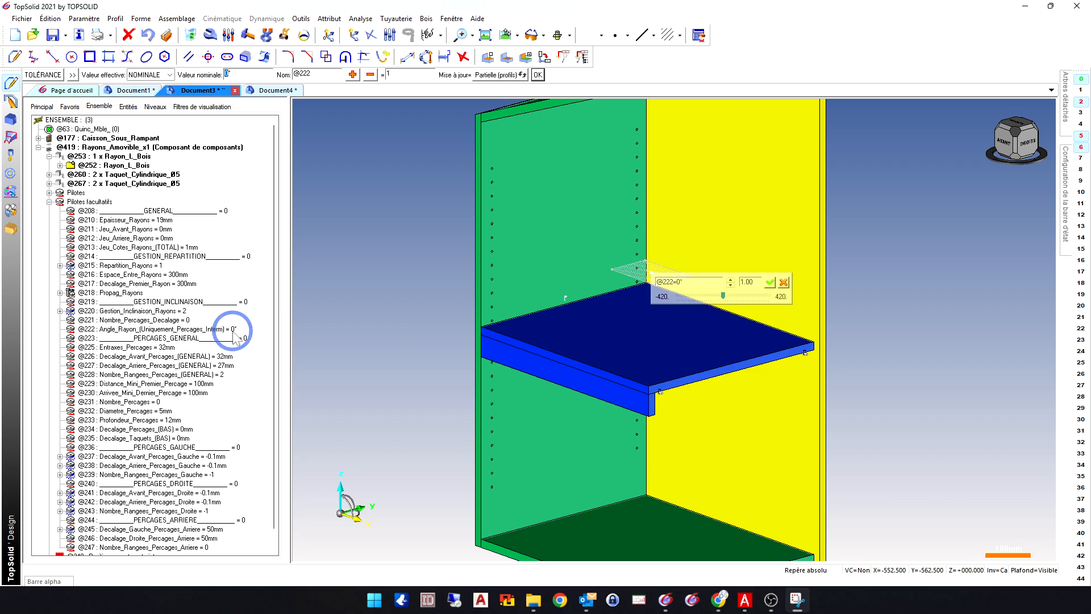
pyautogui.press('Return')
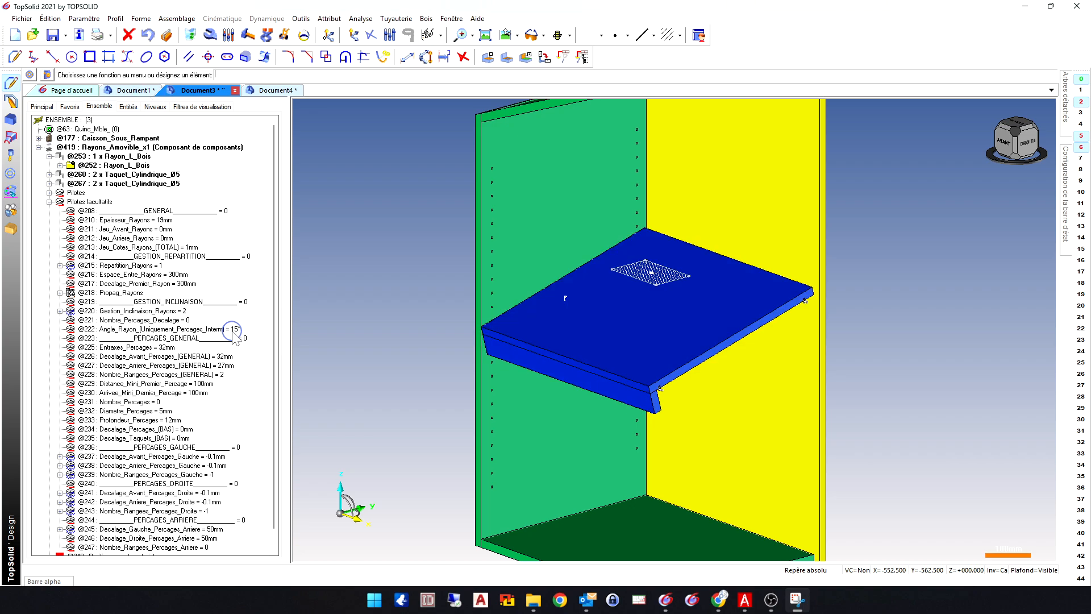
# - Set the shelf angle Angle_Rayon to -15° and inspect the L-shaped front edge in the right-side view
pyautogui.click(233, 331)
pyautogui.write('-15')
pyautogui.press('Return')
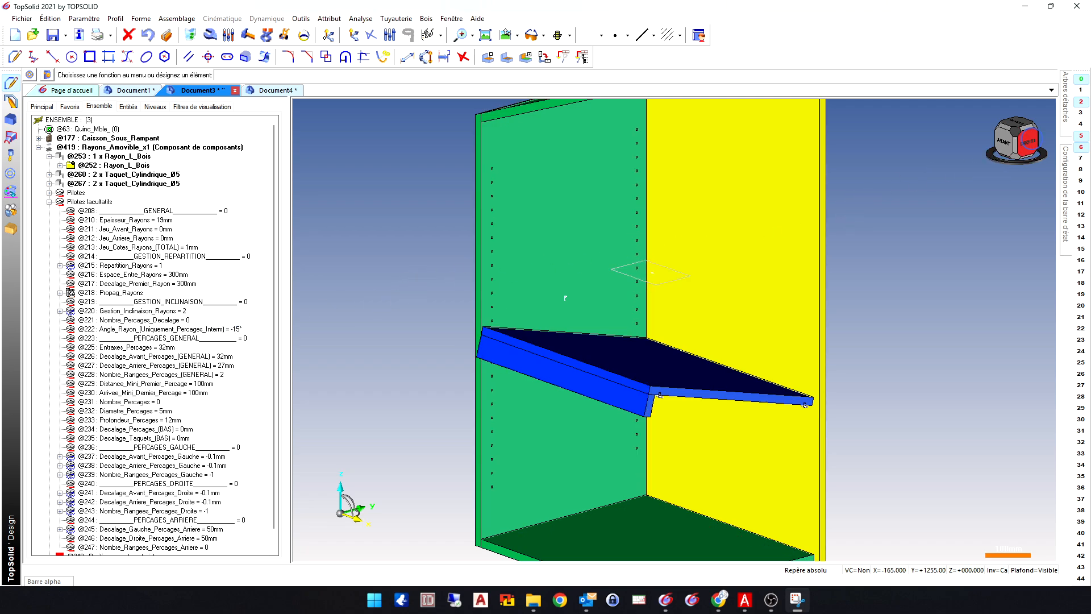
pyautogui.click(1027, 140)
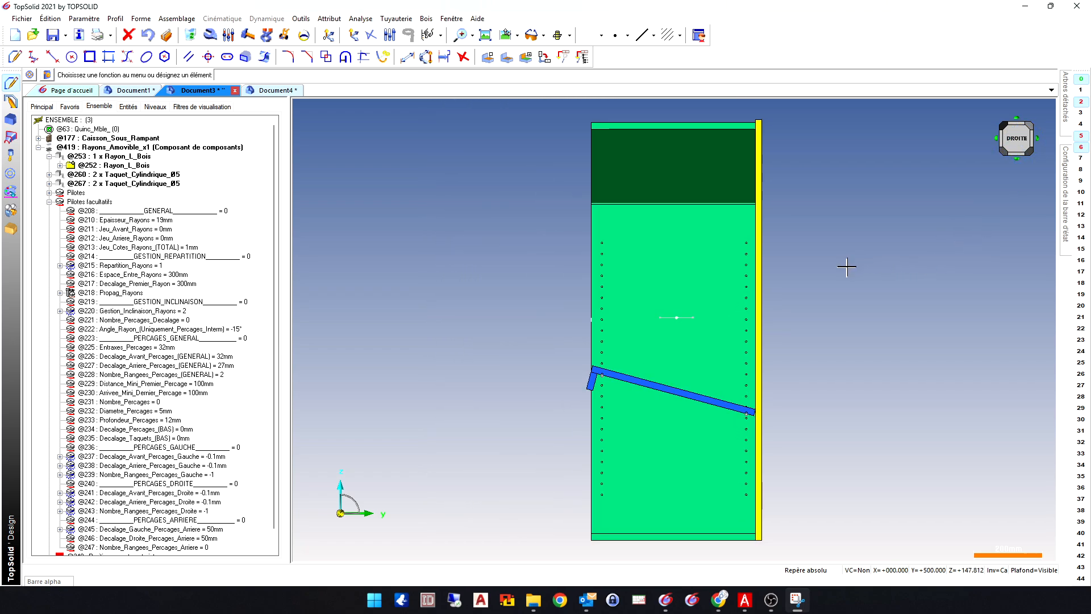
pyautogui.scroll(5, 601, 385)
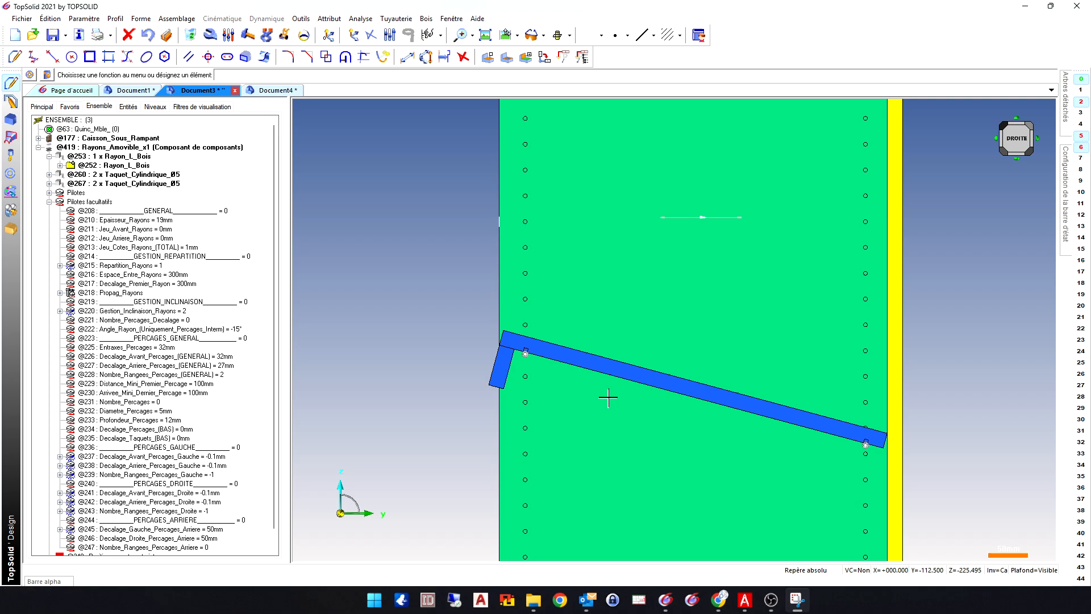
pyautogui.scroll(3, 465, 327)
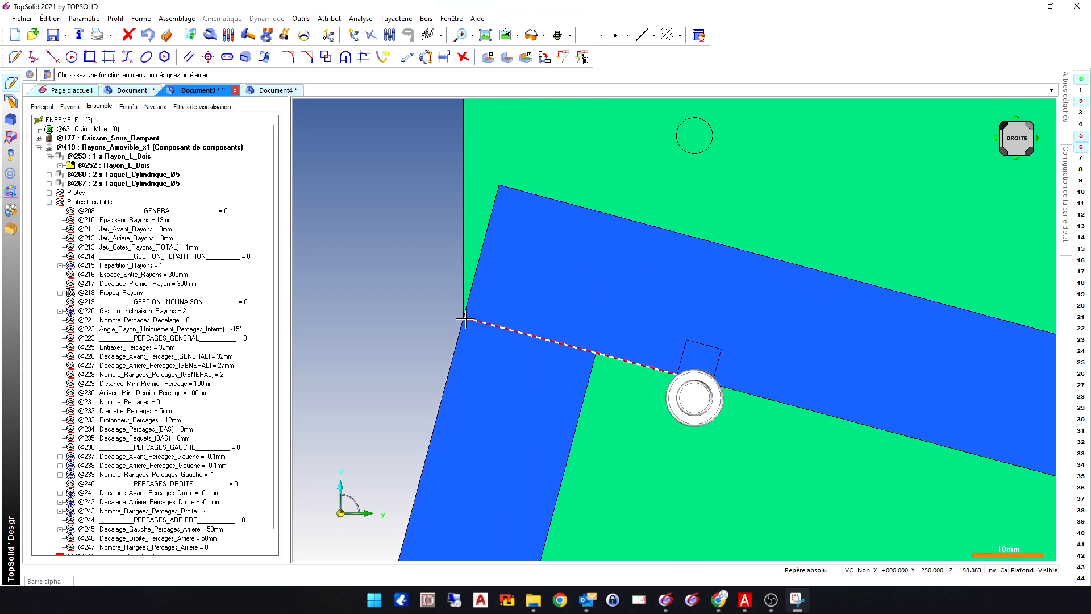
pyautogui.scroll(-2, 465, 320)
# - Try shelf thicknesses Epaisseur_Rayons of 30 mm and 50 mm on the inclined L-shaped shelf
pyautogui.doubleClick(154, 220)
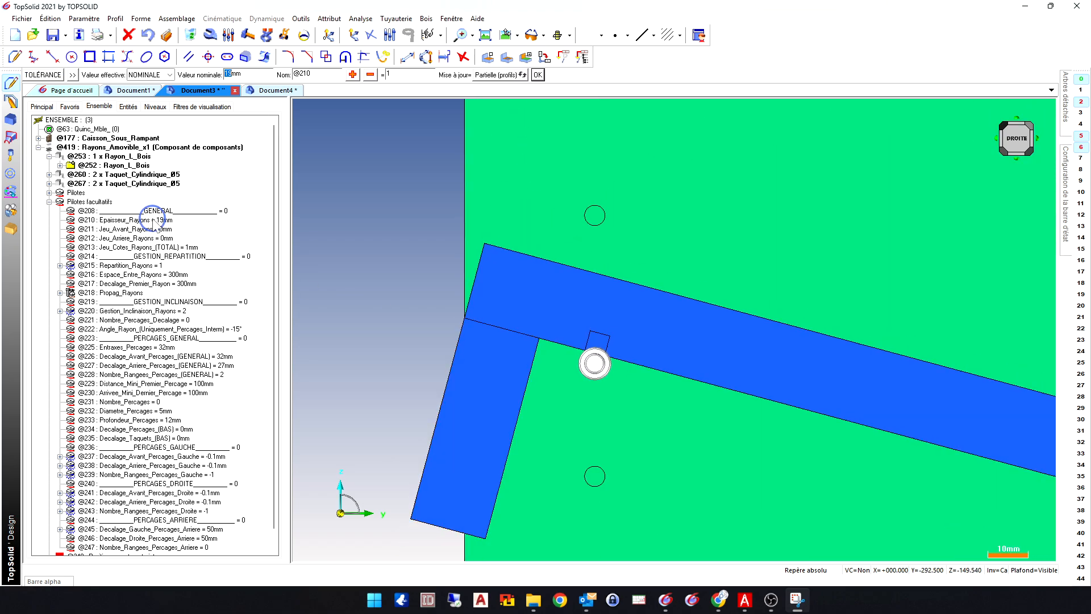
pyautogui.write('30')
pyautogui.press('Return')
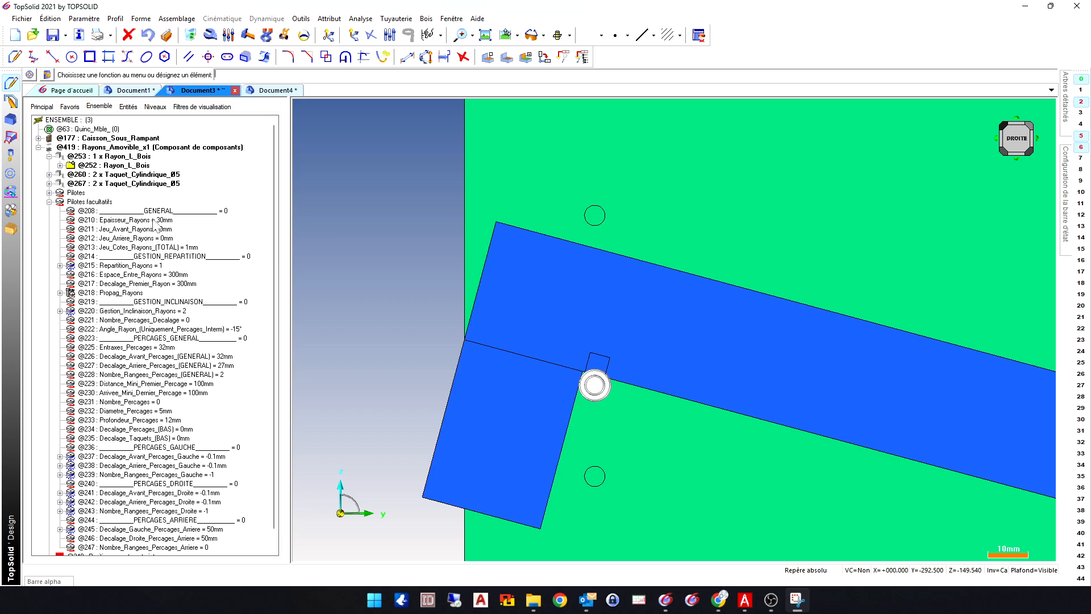
pyautogui.doubleClick(153, 220)
pyautogui.write('50')
pyautogui.press('Return')
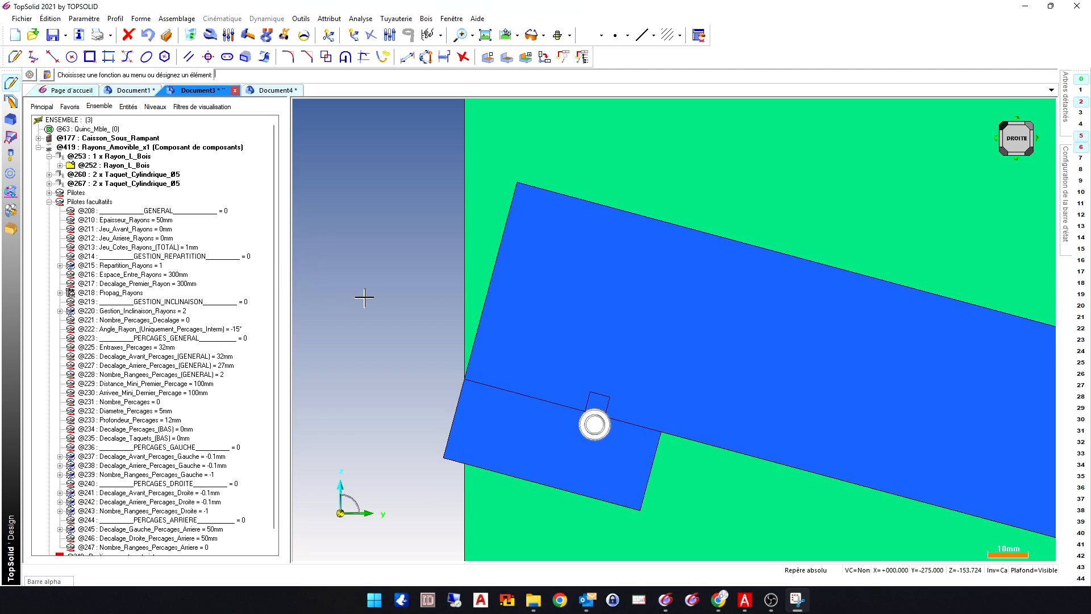
pyautogui.scroll(-3, 353, 339)
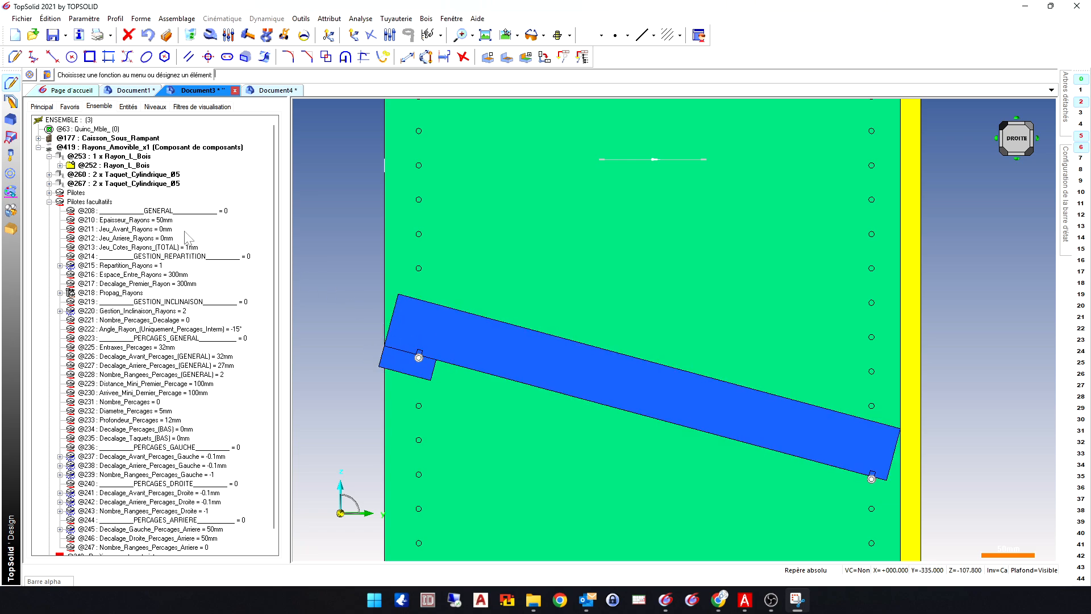
# - Set the shelf thickness Epaisseur_Rayons to 19 mm
pyautogui.doubleClick(168, 220)
pyautogui.write('19')
pyautogui.press('Return')
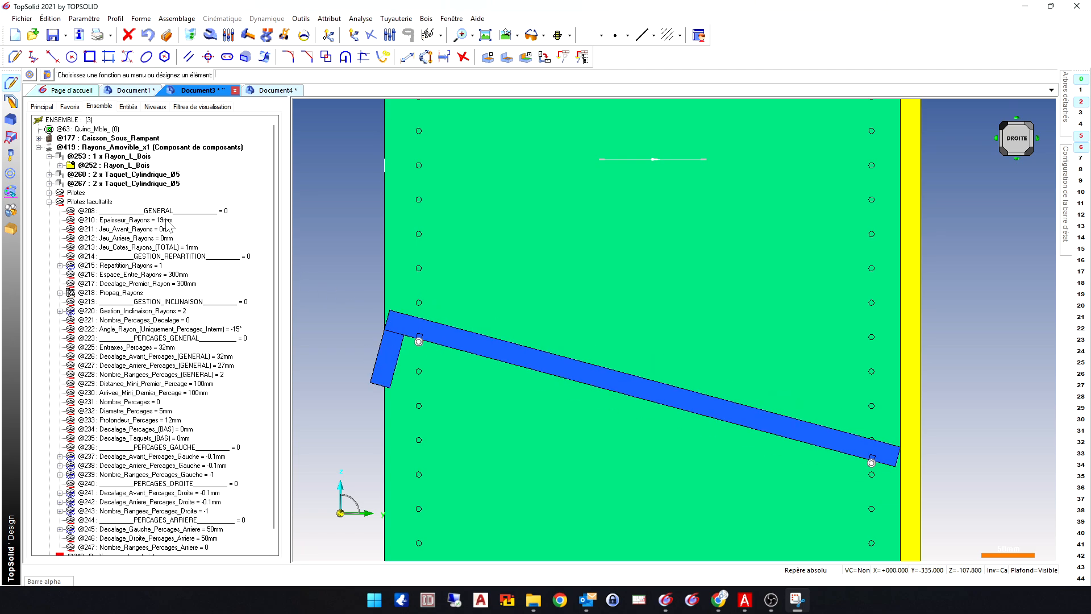
# - Set the inclined shelf's front clearance Jeu_Avant_Rayons to 30 mm
pyautogui.scroll(5, 370, 359)
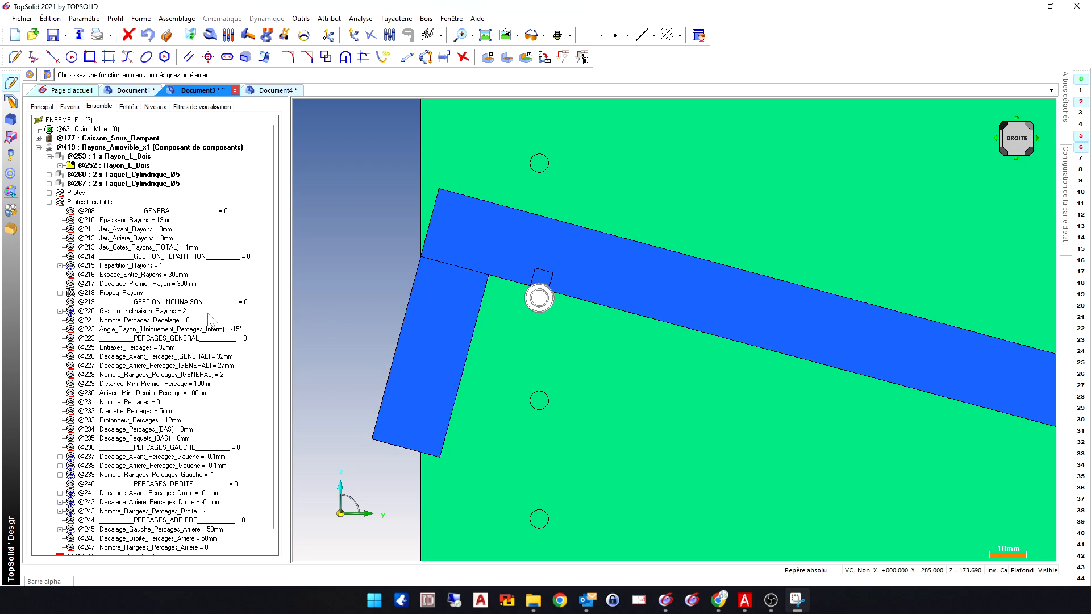
pyautogui.doubleClick(169, 228)
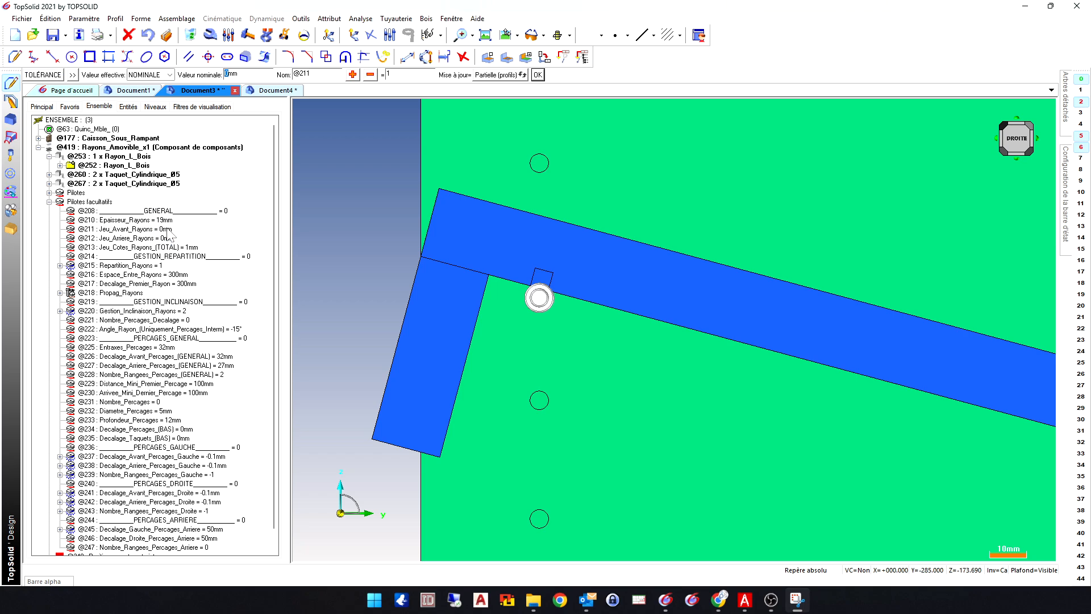
pyautogui.write('30')
pyautogui.press('Return')
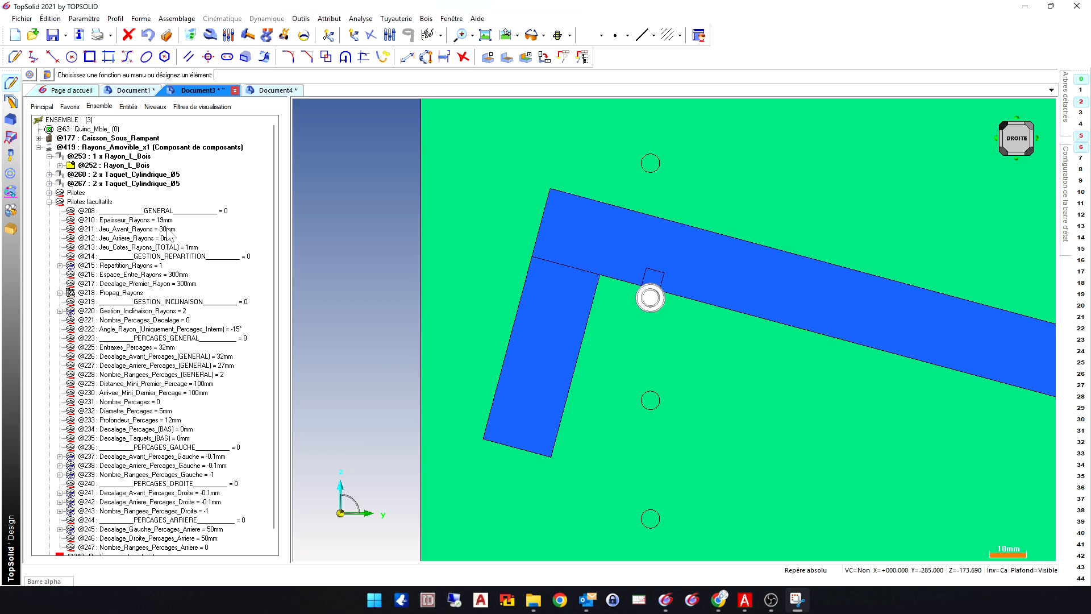
pyautogui.scroll(-6, 315, 283)
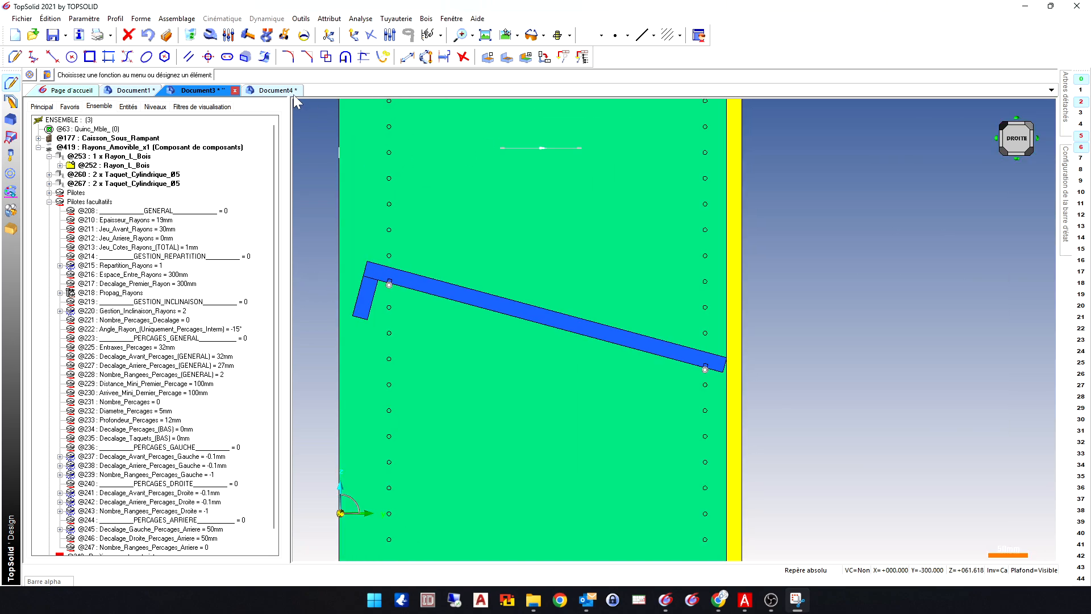
# - Level the L-shaped shelf by setting its angle Angle_Rayon to 0°
pyautogui.click(210, 35)
pyautogui.click(241, 329)
pyautogui.write('00')
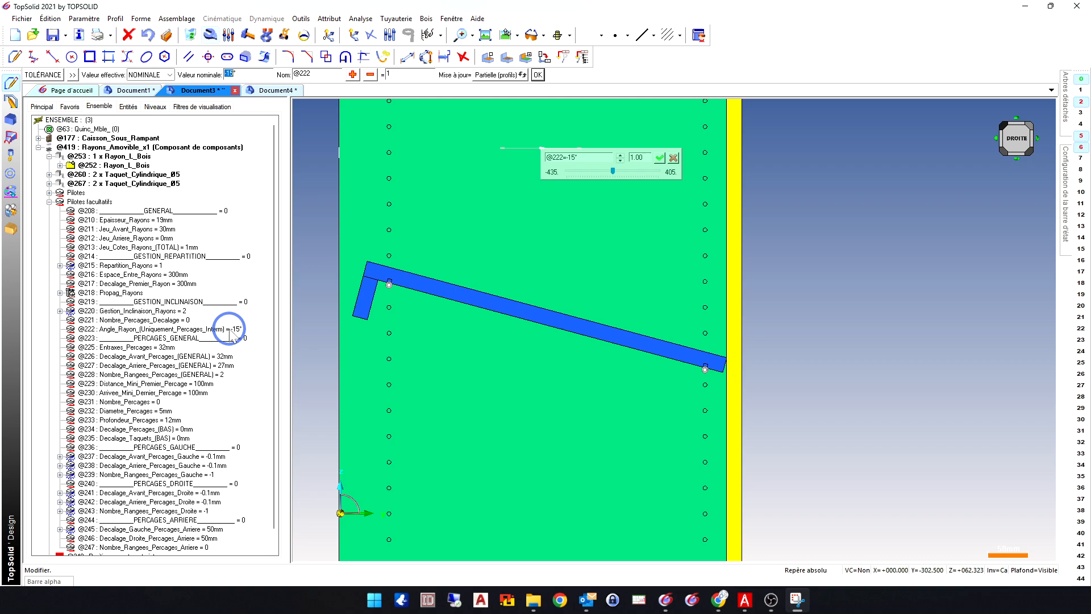
pyautogui.press('Return')
# - Replace the L-shaped shelf with the Rayon_Verre glass variant, using the NORMALE representation
pyautogui.click(209, 35)
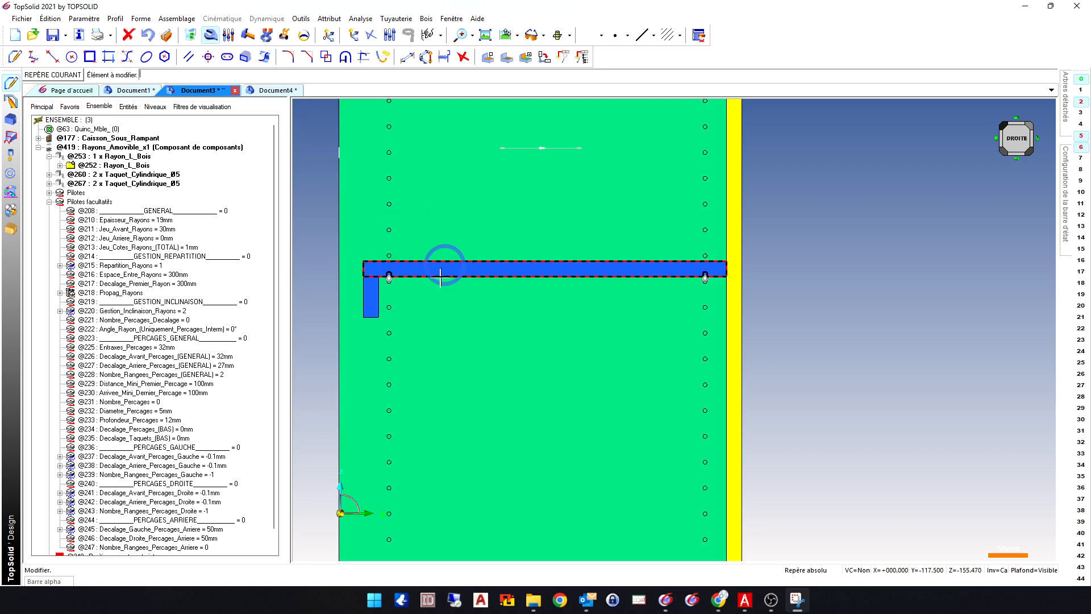
pyautogui.click(444, 267)
pyautogui.middleClick(509, 227)
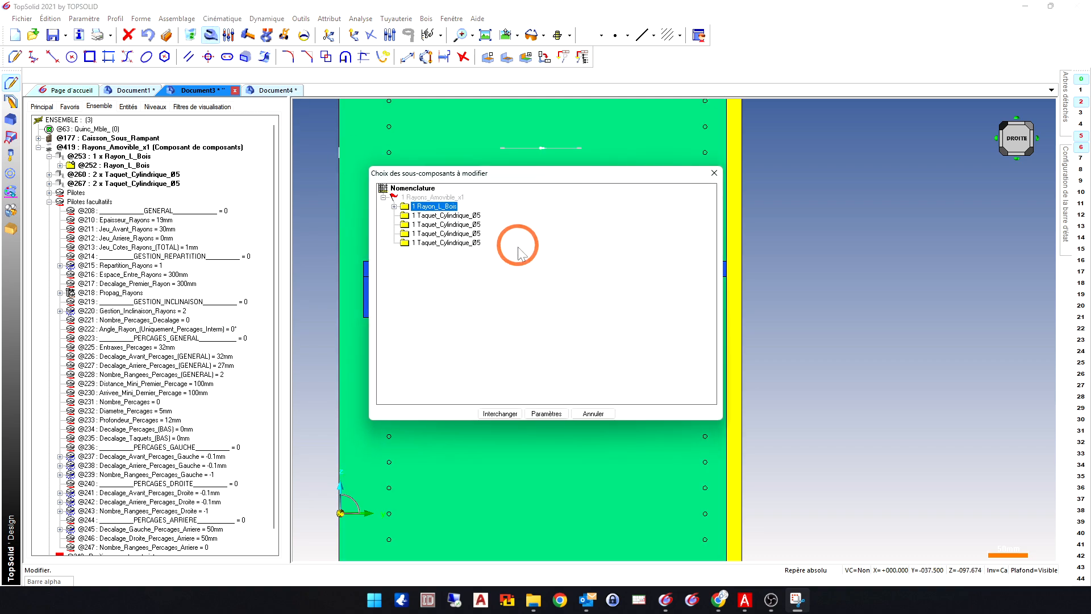
pyautogui.middleClick(779, 316)
pyautogui.click(462, 281)
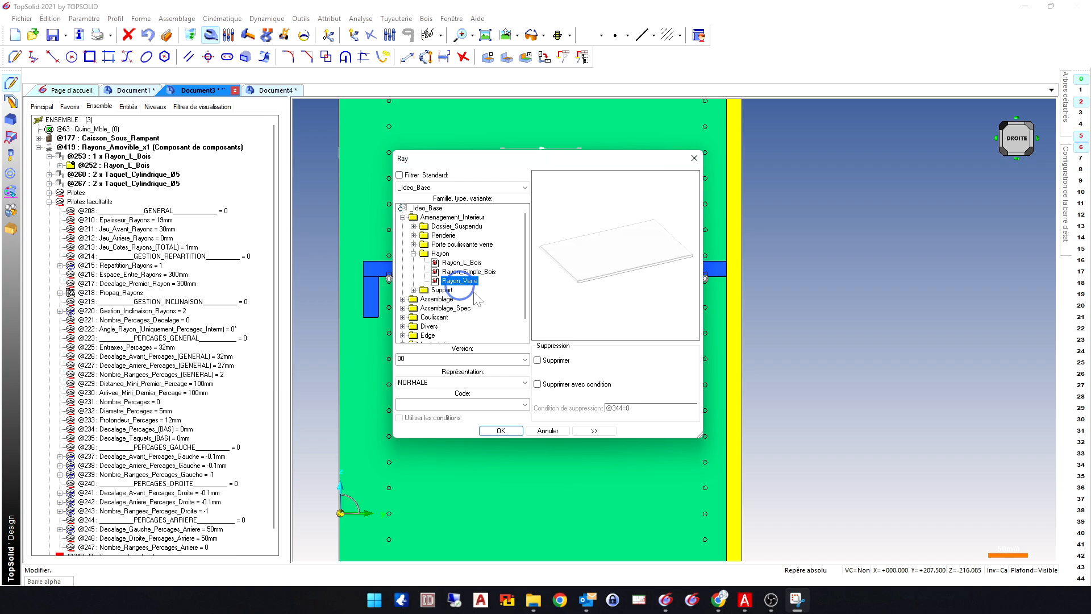
pyautogui.middleClick(840, 325)
pyautogui.middleClick(651, 331)
pyautogui.scroll(-2, 523, 373)
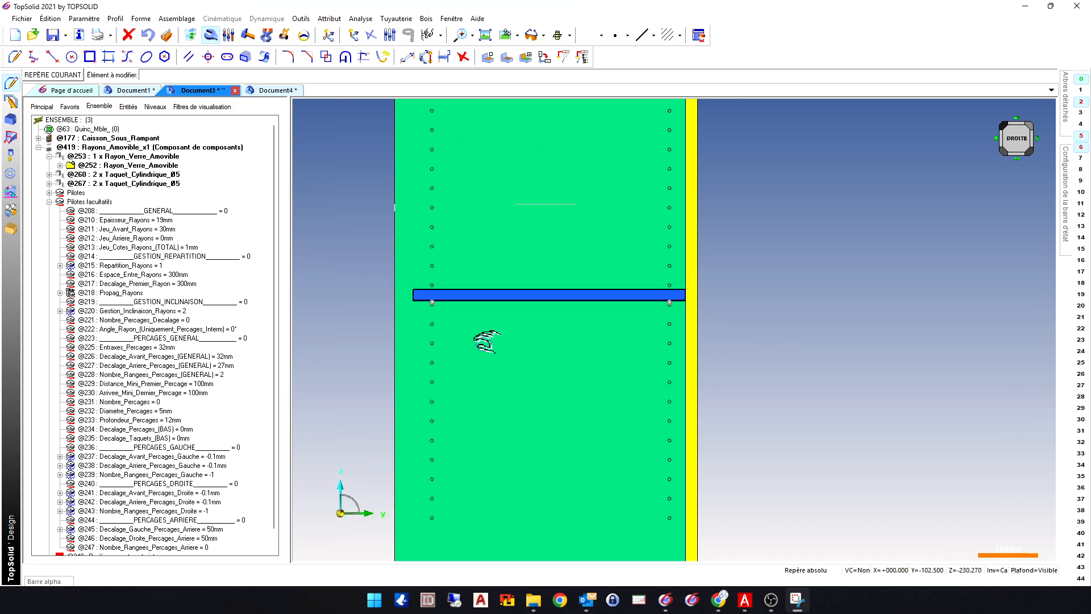
# - Set the glass shelf's thickness Epaisseur_Rayons to 6 mm
pyautogui.moveTo(485, 342); pyautogui.dragTo(543, 363, button='middle')
pyautogui.scroll(5, 555, 373)
pyautogui.scroll(1, 554, 373)
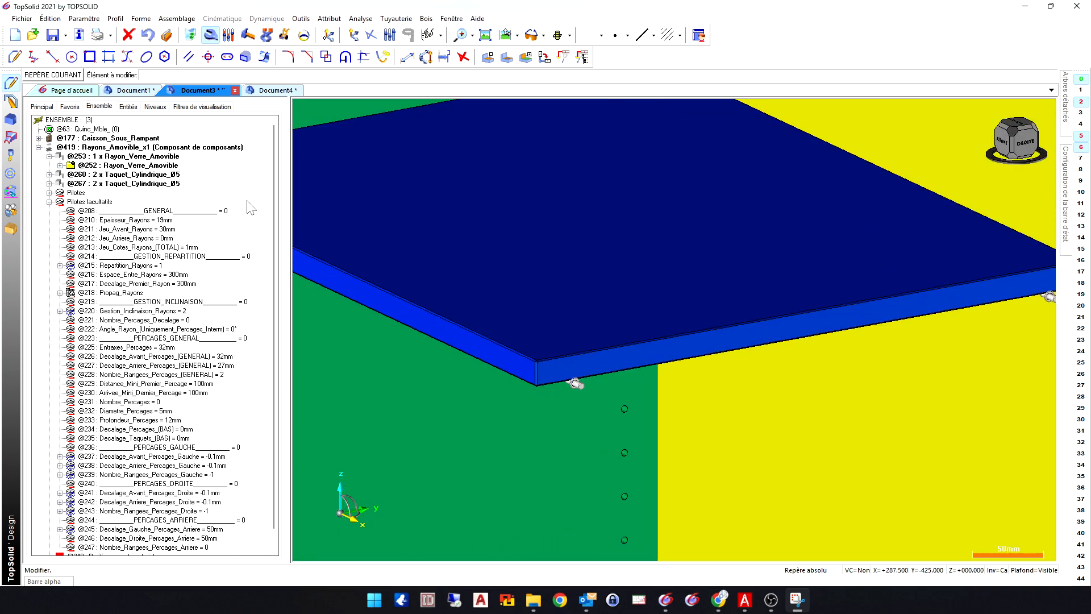
pyautogui.click(167, 221)
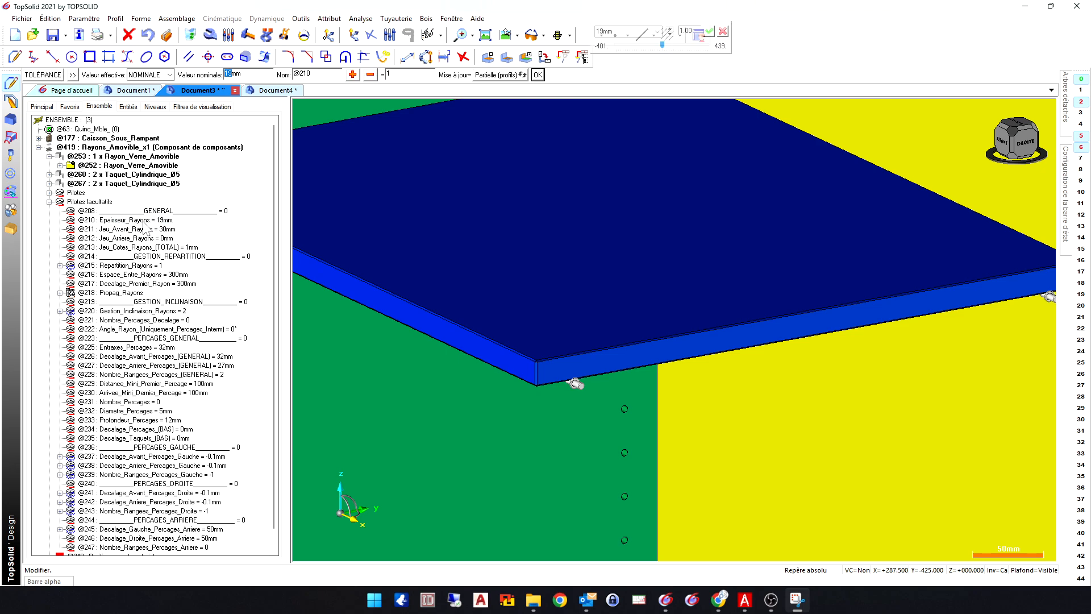
pyautogui.write('6')
pyautogui.press('Return')
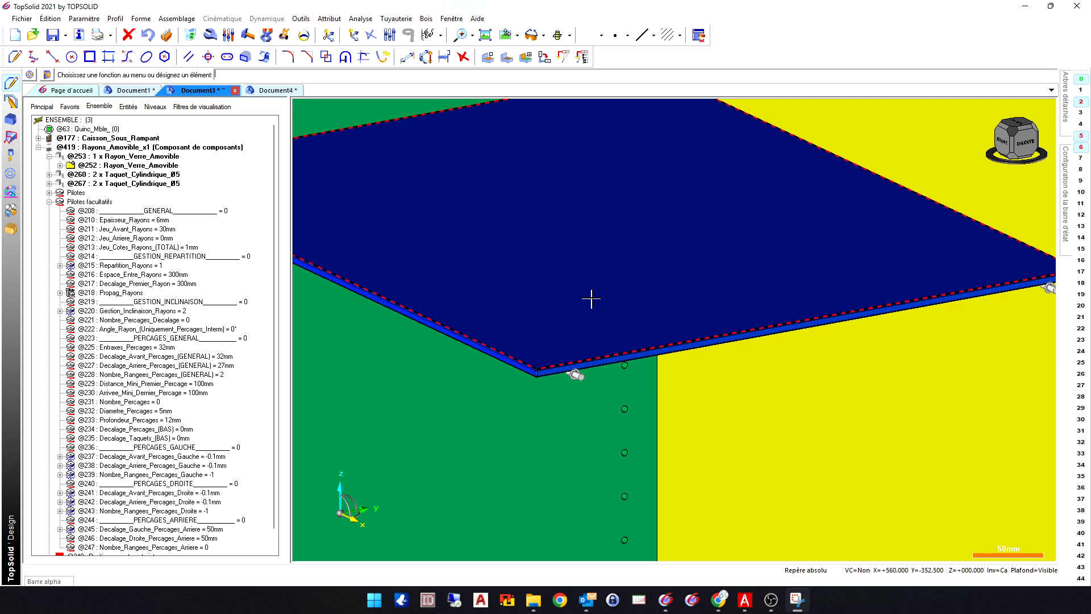
pyautogui.scroll(-3, 591, 299)
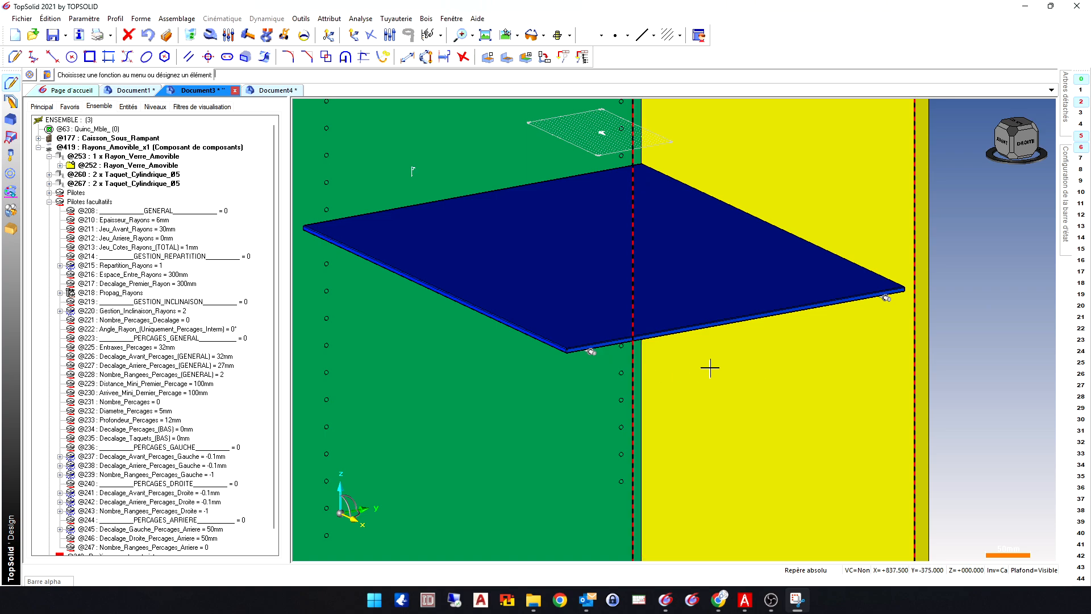
# - Exchange the front cylindrical peg under the glass shelf for the Méplat code of the Taquet support, in NORMALE representation
pyautogui.click(210, 34)
pyautogui.scroll(3, 596, 356)
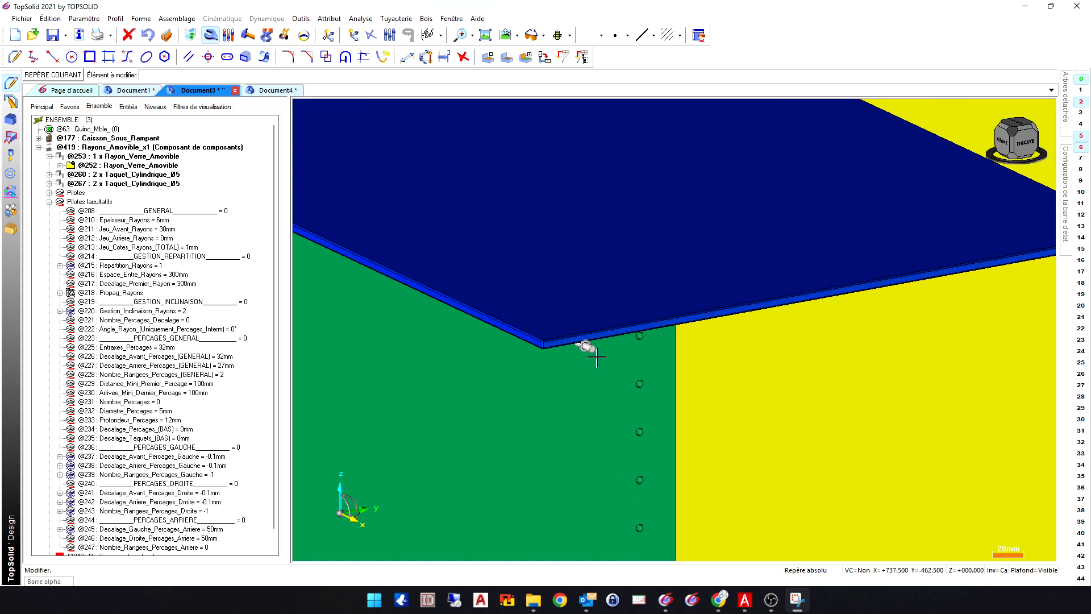
pyautogui.scroll(2, 596, 356)
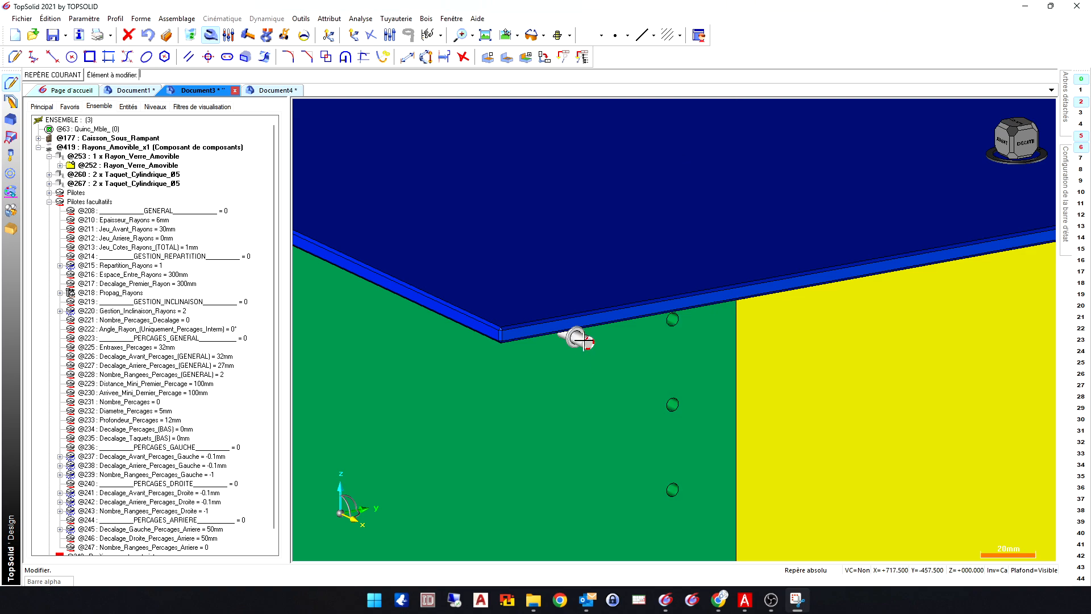
pyautogui.click(577, 340)
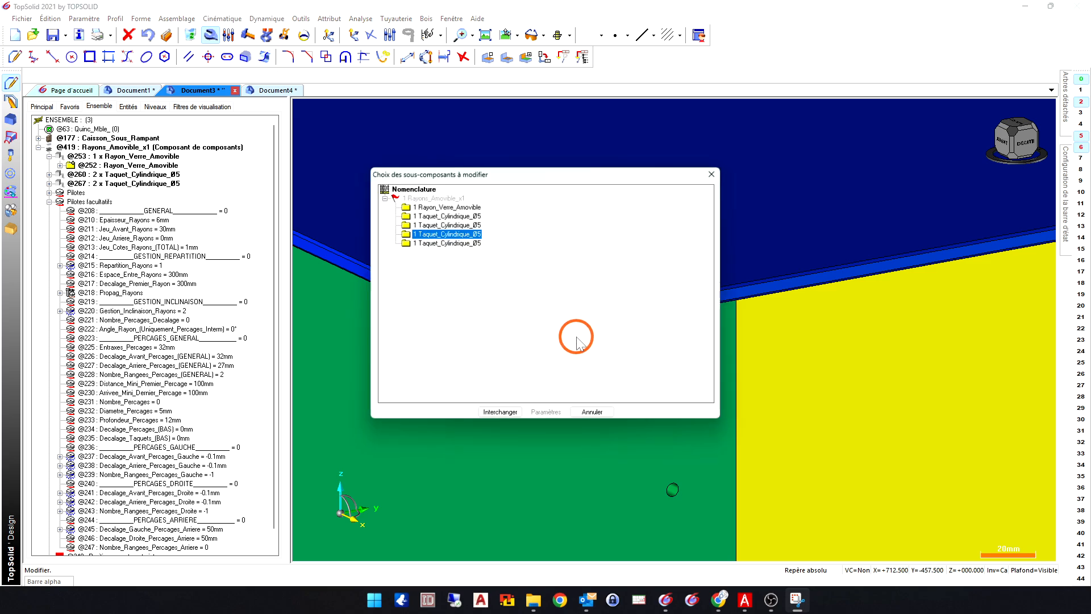
pyautogui.click(479, 274)
pyautogui.click(760, 336)
pyautogui.click(562, 326)
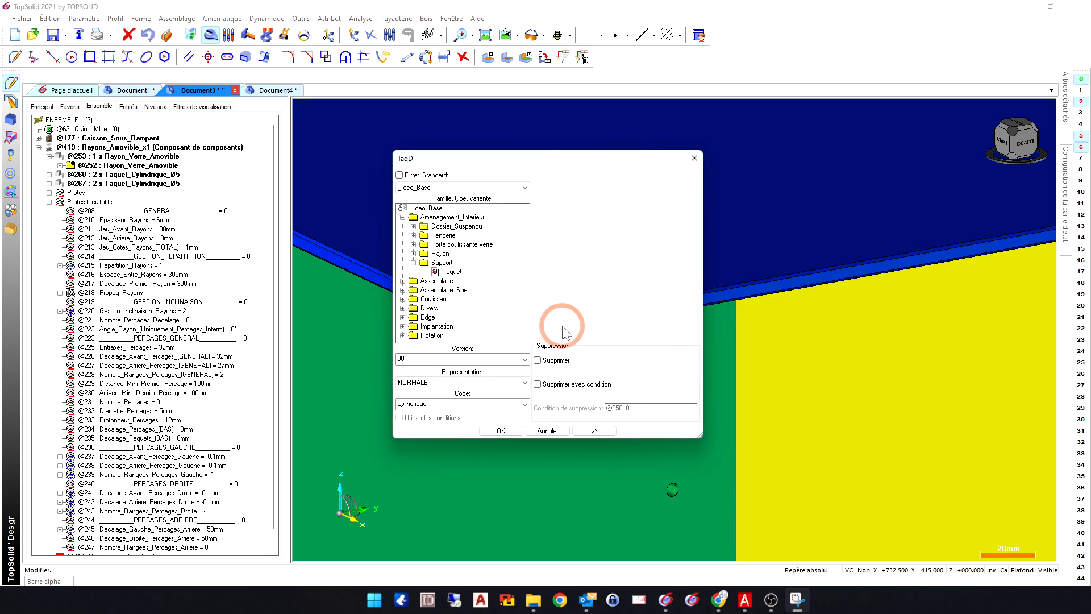
pyautogui.click(438, 403)
pyautogui.click(417, 419)
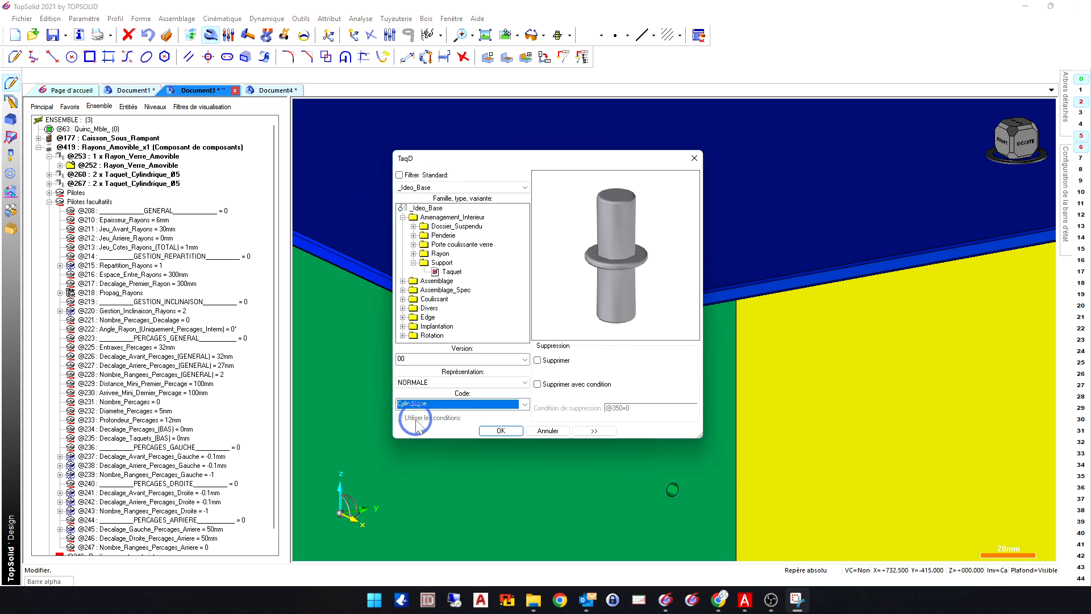
pyautogui.click(430, 403)
pyautogui.click(415, 425)
pyautogui.click(500, 430)
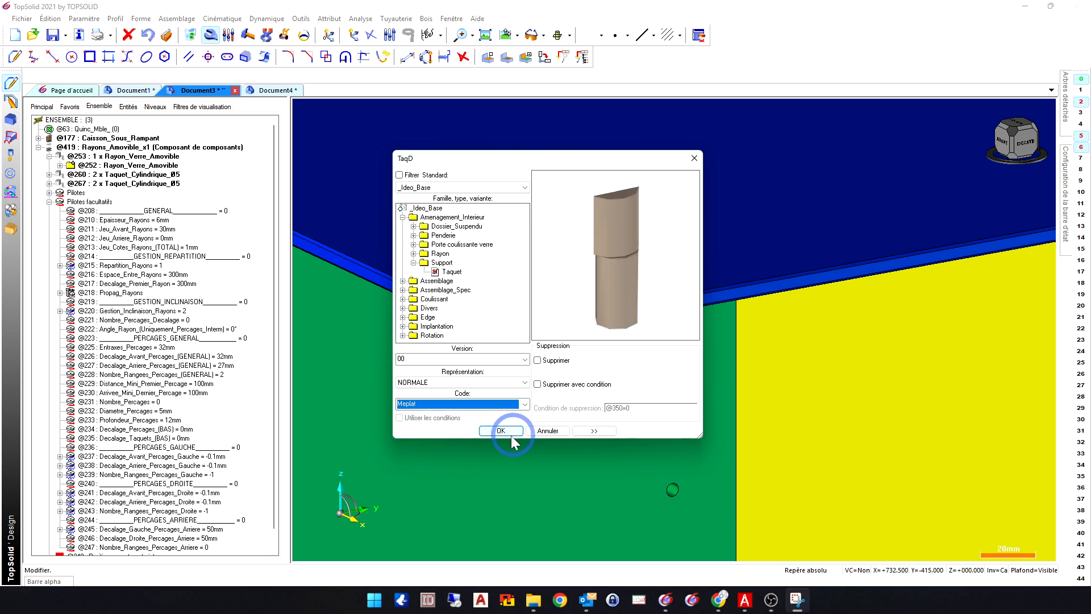
# - Apply the Méplat peg replacement to the other pegs of the glass shelf as well
pyautogui.scroll(-5, 598, 375)
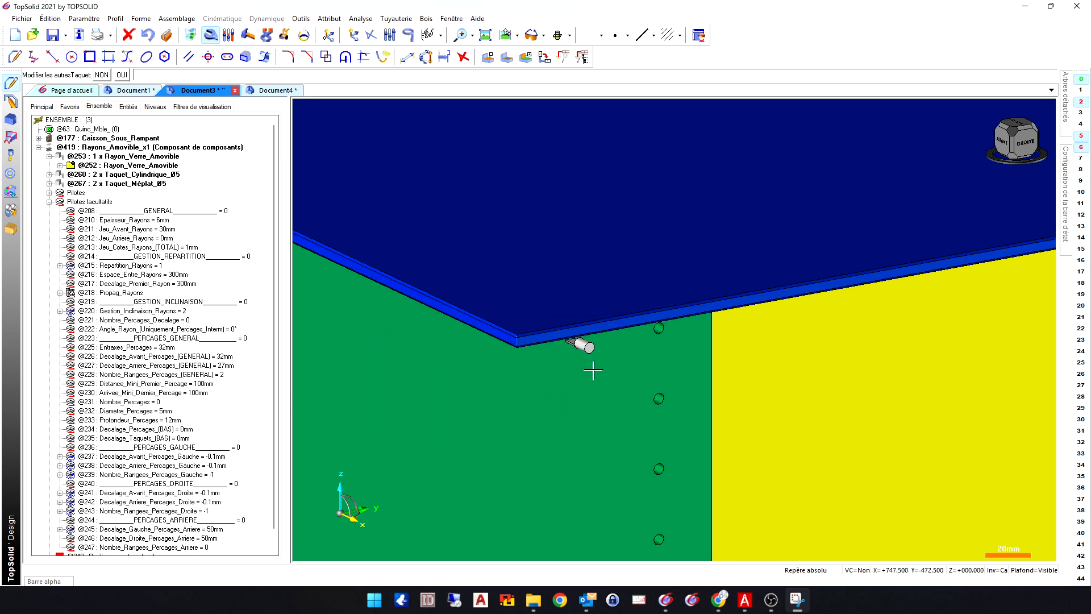
pyautogui.scroll(-2, 595, 385)
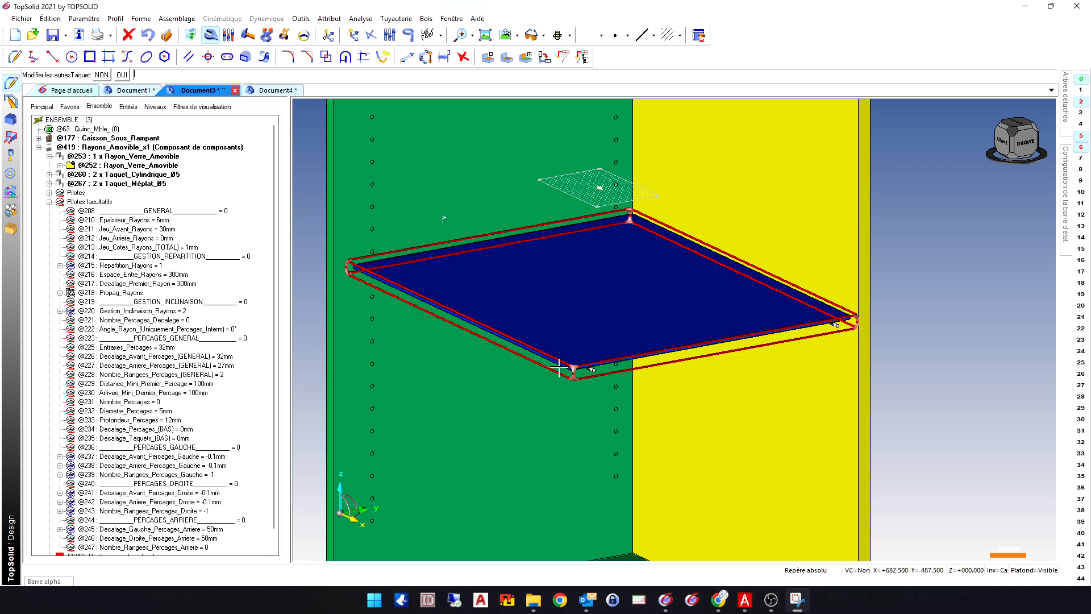
pyautogui.click(121, 75)
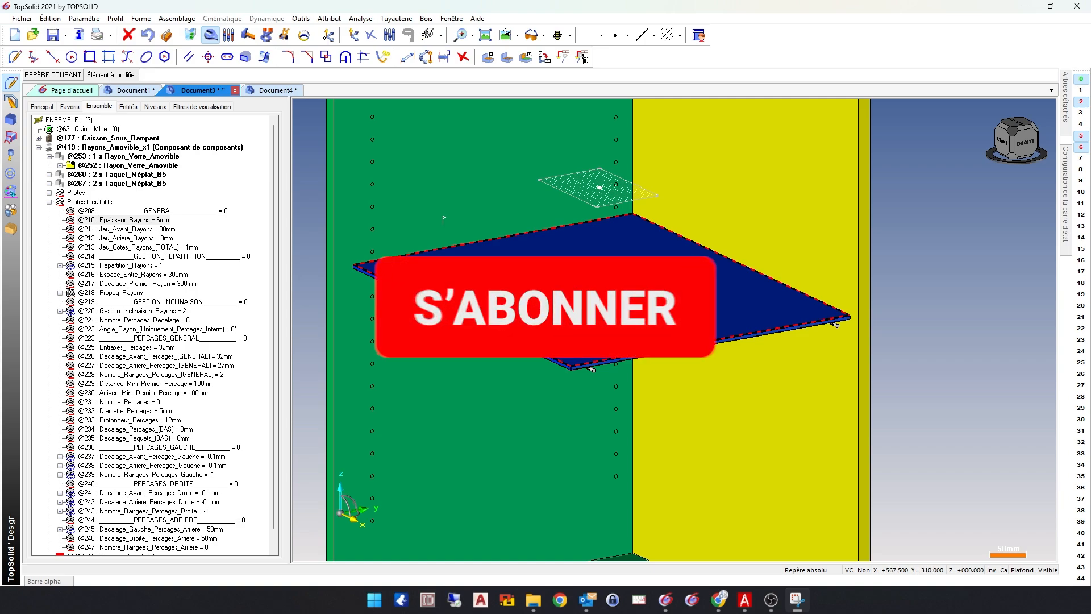
pyautogui.scroll(-4, 665, 336)
pyautogui.moveTo(548, 296); pyautogui.dragTo(511, 261, button='middle')
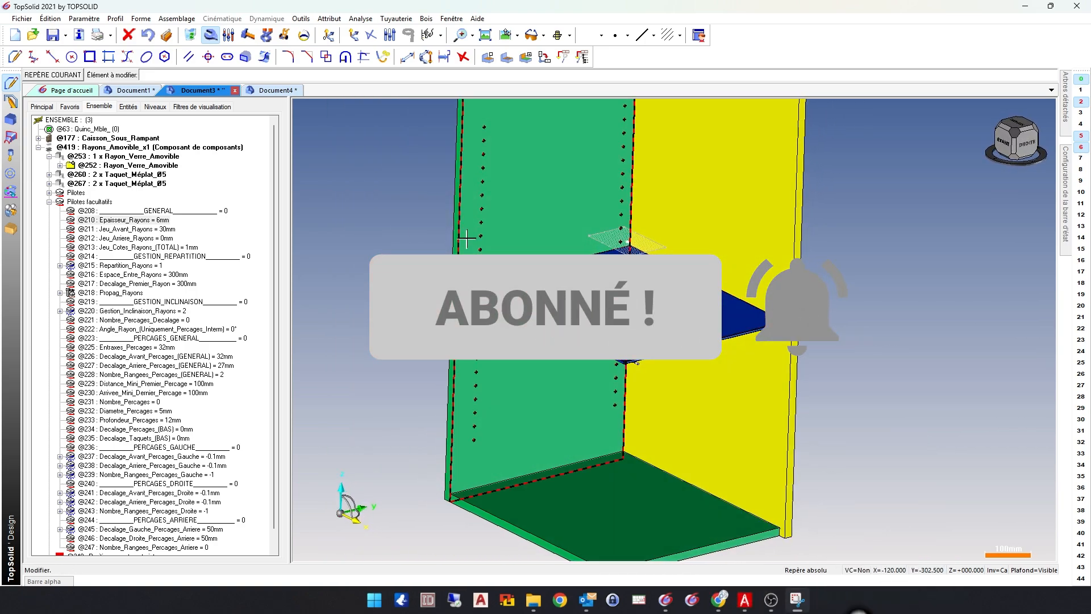
# - In Document4, choose the Rayon component from the Agencement, Intérieur family of the _Ideo_Utilisateur standard for inclusion
pyautogui.click(267, 90)
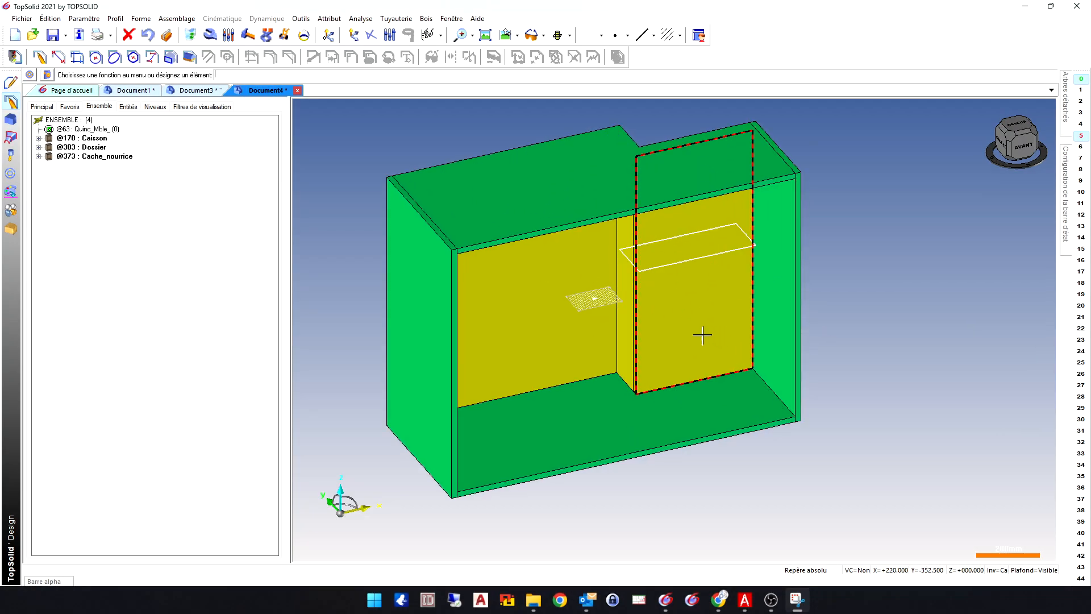
pyautogui.moveTo(701, 333); pyautogui.dragTo(579, 311, button='middle')
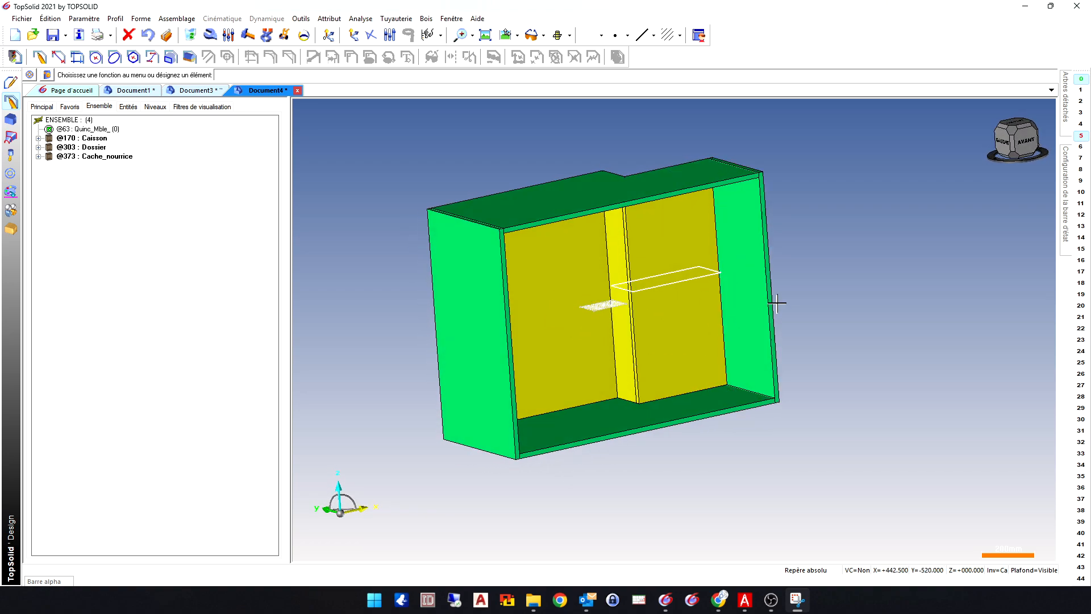
pyautogui.moveTo(839, 300); pyautogui.dragTo(685, 314, button='middle')
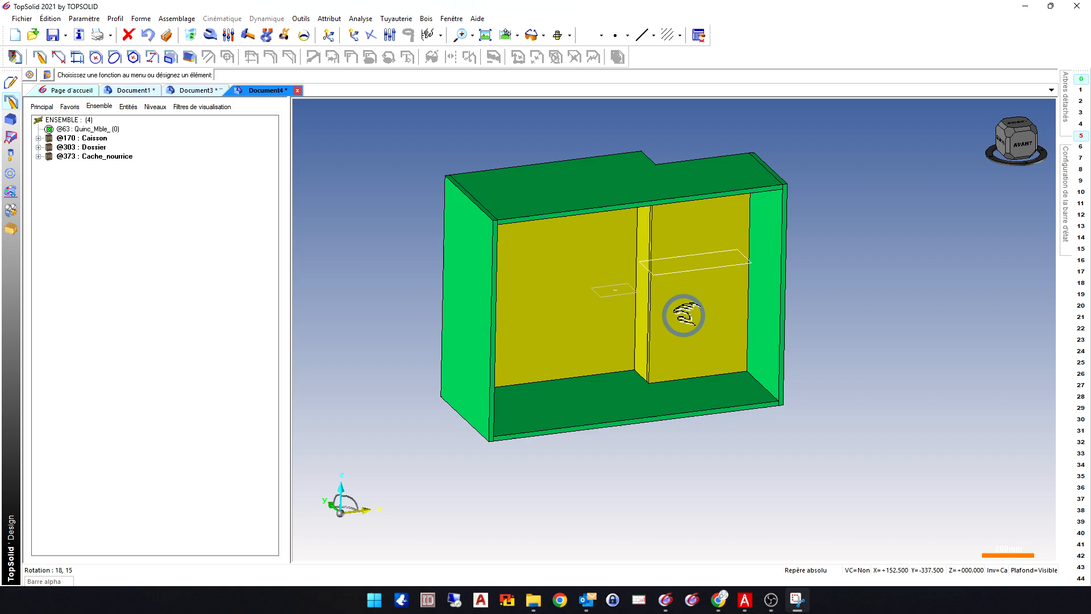
pyautogui.middleClick(834, 314)
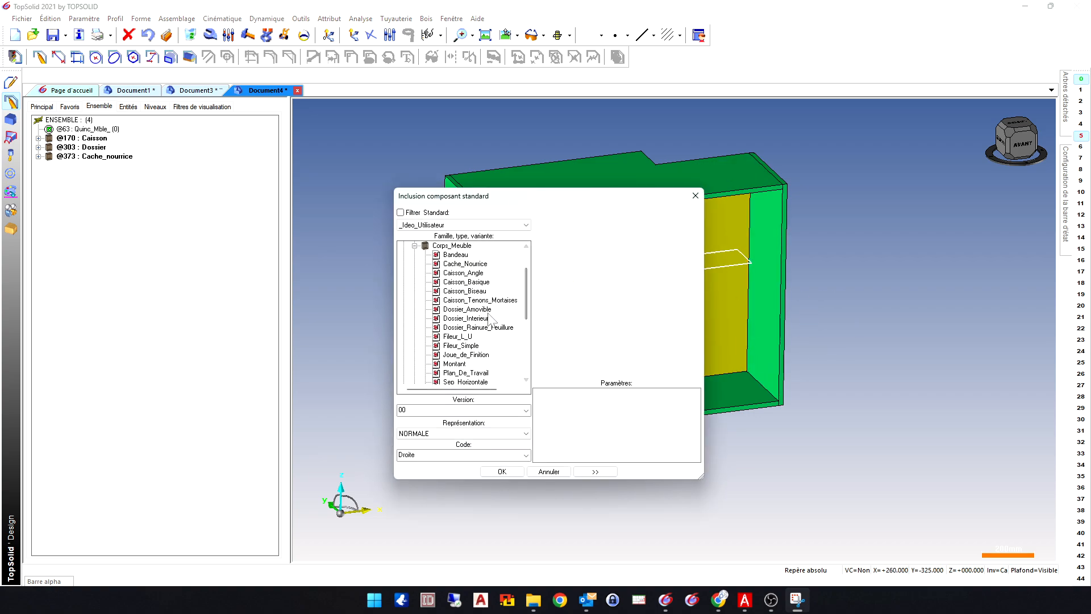
pyautogui.click(415, 246)
pyautogui.click(404, 254)
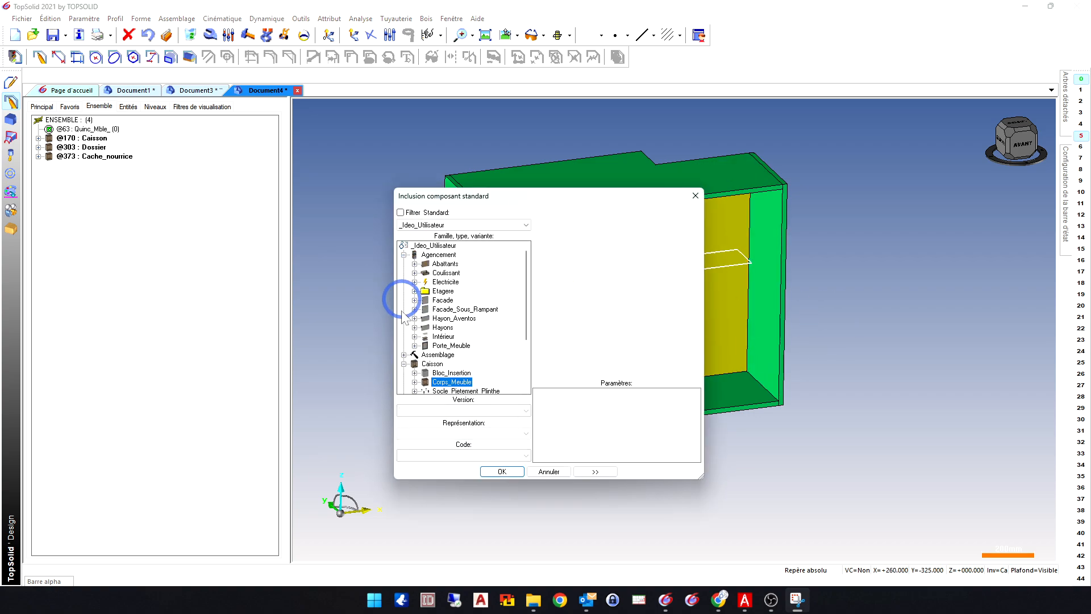
pyautogui.click(416, 337)
pyautogui.click(452, 363)
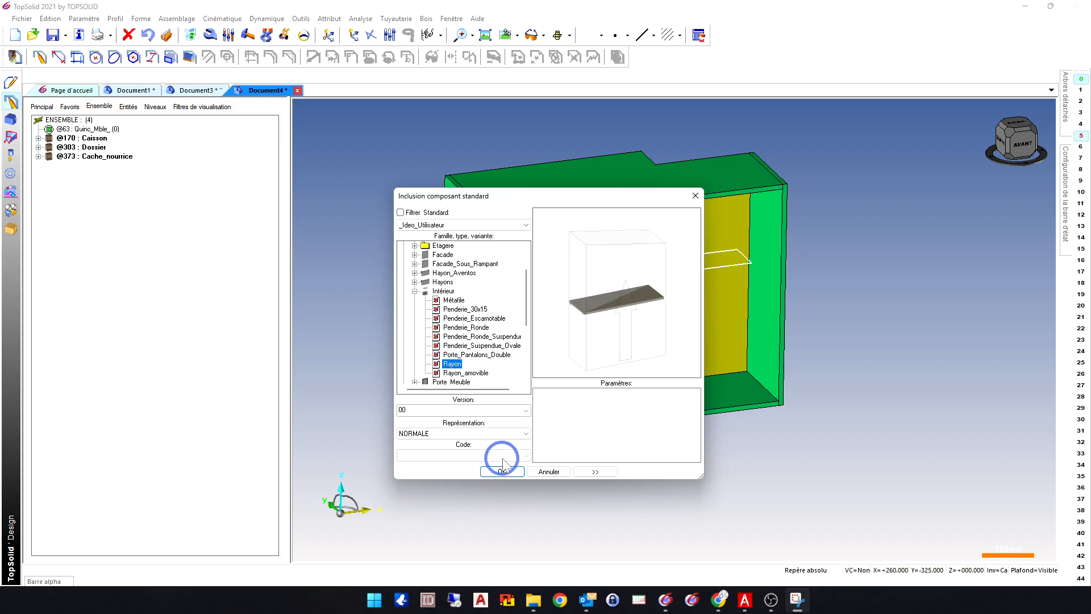
pyautogui.click(501, 471)
# - Locate the shelf inside the cabinet with the LOGEMENT mode, designating the interior faces that bound its compartment
pyautogui.moveTo(601, 363); pyautogui.dragTo(565, 370, button='middle')
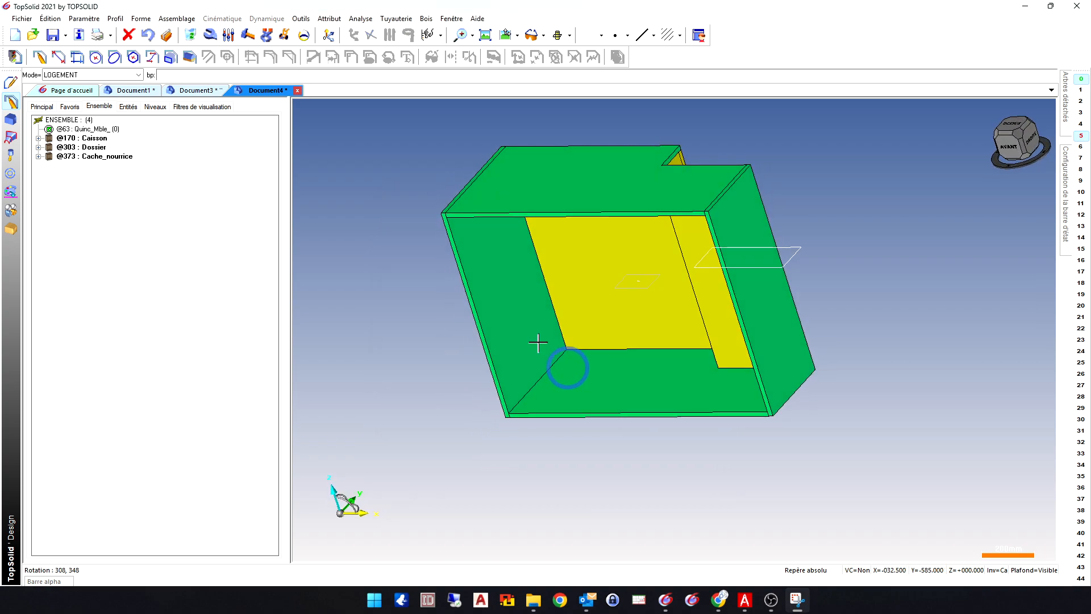
pyautogui.click(510, 301)
pyautogui.moveTo(560, 297); pyautogui.dragTo(706, 389, button='middle')
pyautogui.click(711, 395)
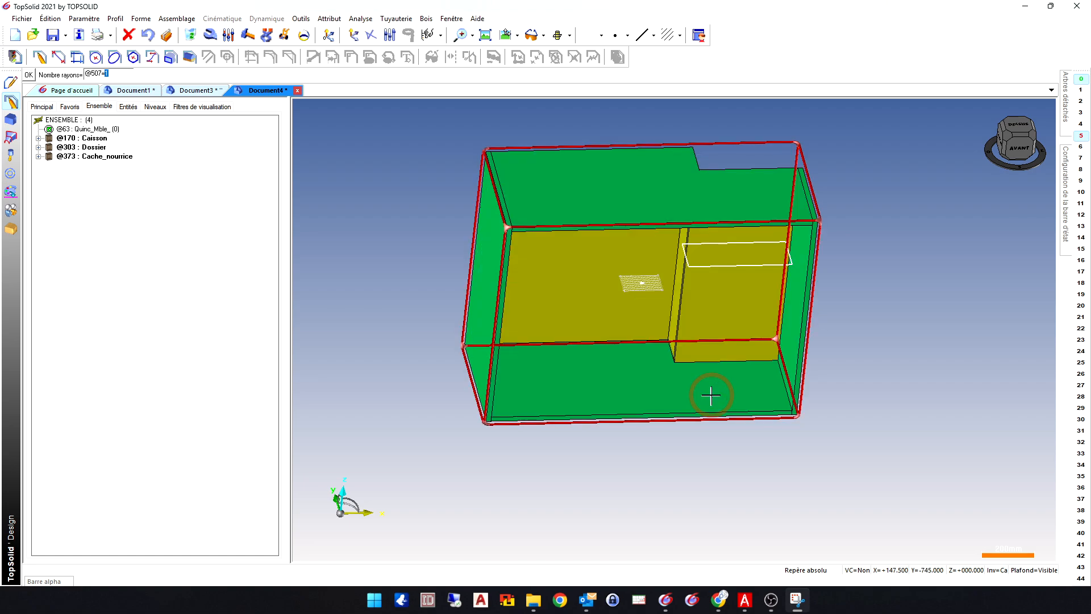
# - Insert 1 removable shelf into ENSEMBLE PRINCIPAL with full-height drilling (Perçages toute hauteur) and apply its automatic drilling processes
pyautogui.click(671, 434)
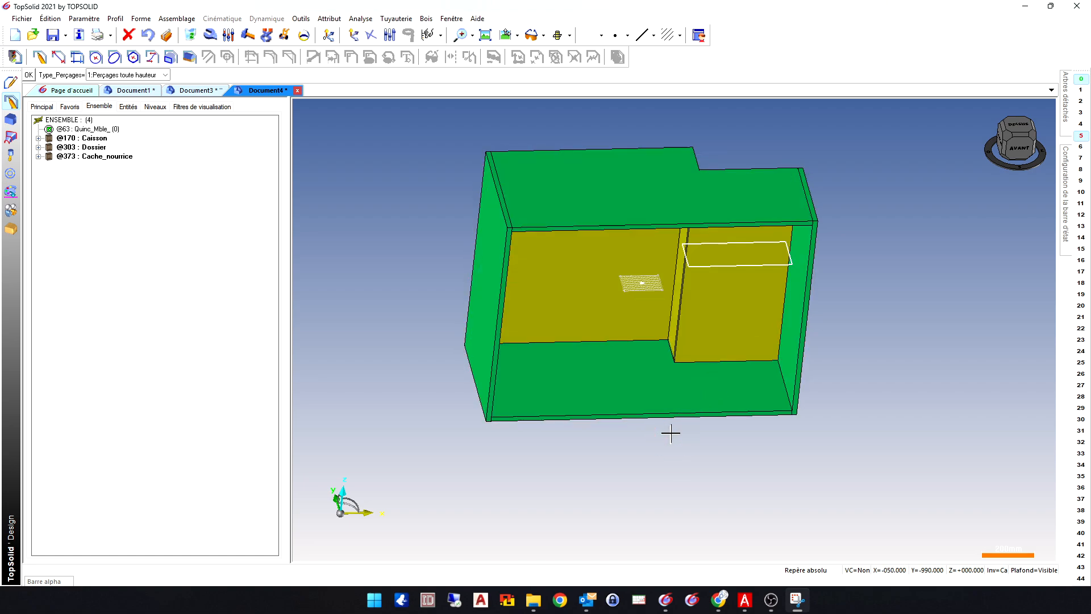
pyautogui.click(659, 451)
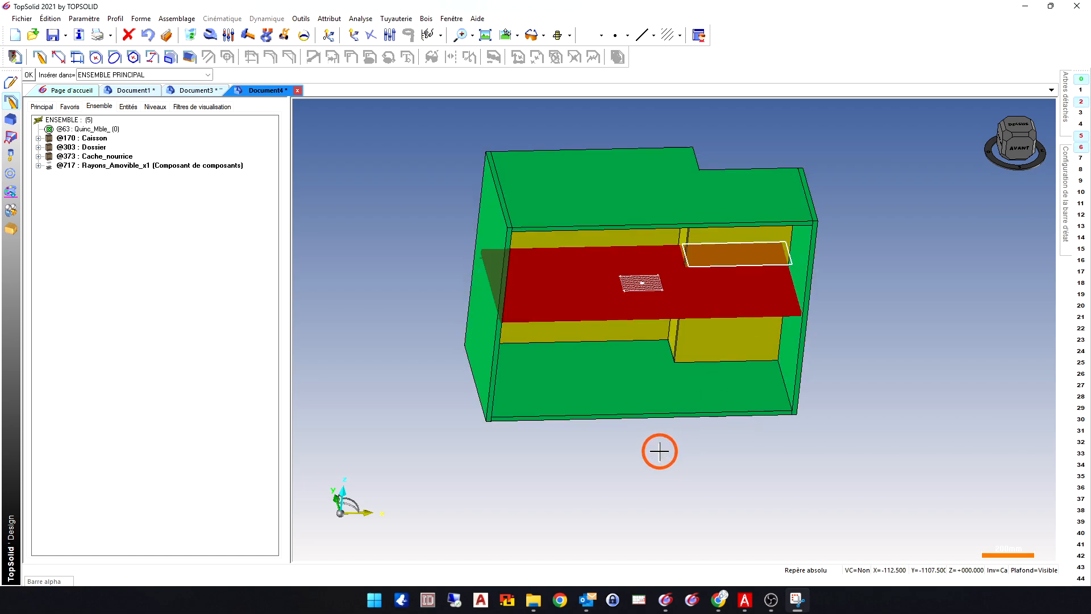
pyautogui.click(653, 445)
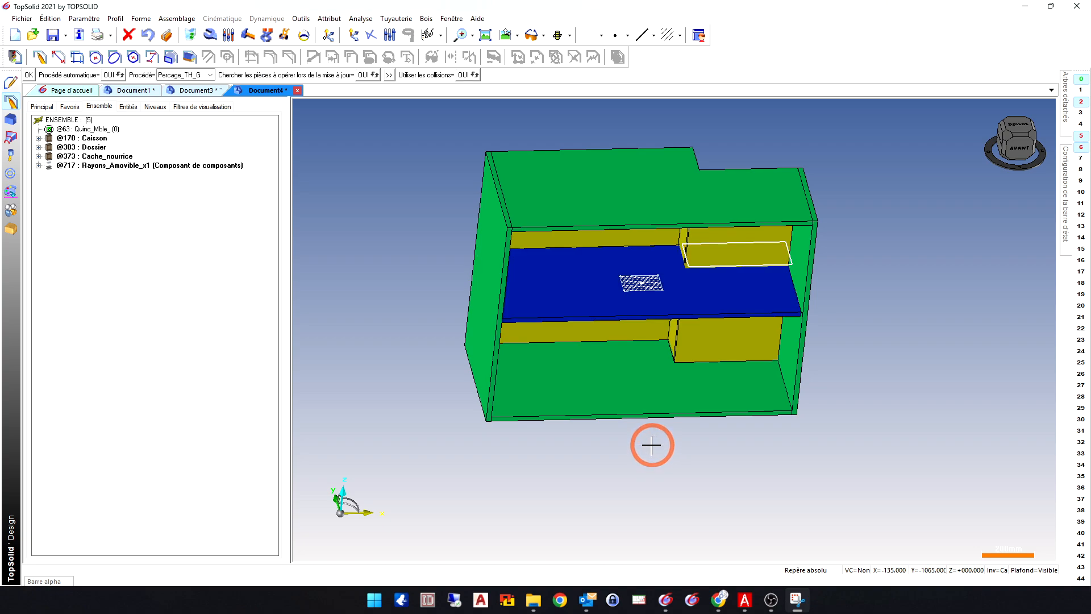
pyautogui.click(658, 444)
pyautogui.moveTo(660, 446); pyautogui.dragTo(653, 377, button='middle')
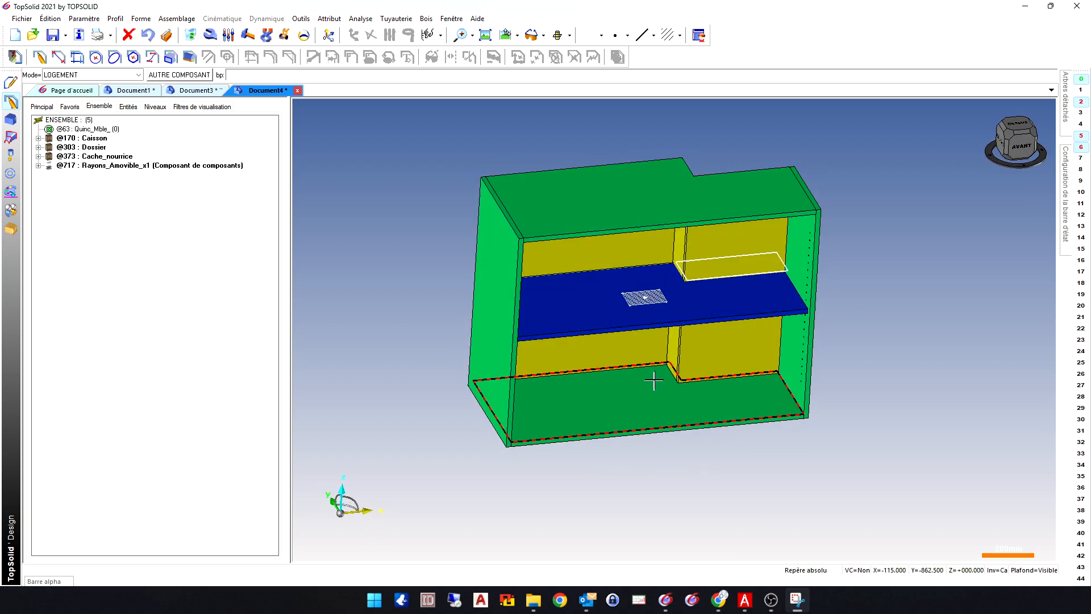
# - Sketch a rectangular contour in top view enclosing the Cache_nourrice recess at the cabinet's rear corner
pyautogui.click(40, 57)
pyautogui.click(40, 57)
pyautogui.scroll(2, 647, 342)
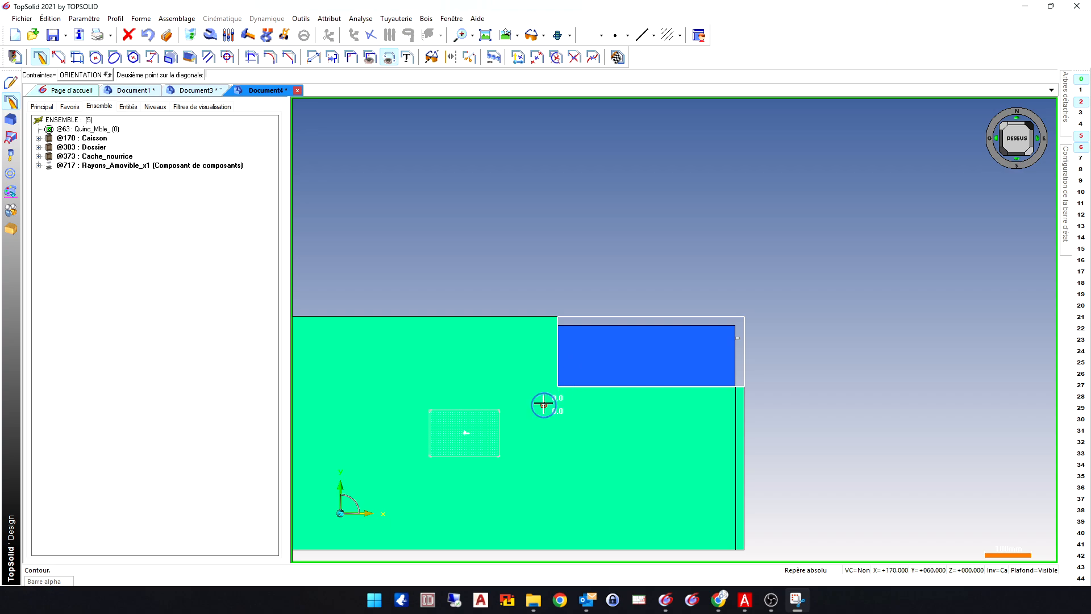
pyautogui.click(781, 288)
# - Dimension the gap between the rectangle's side edge and the recess outline inside the cabinet, setting it to 19 mm
pyautogui.click(313, 57)
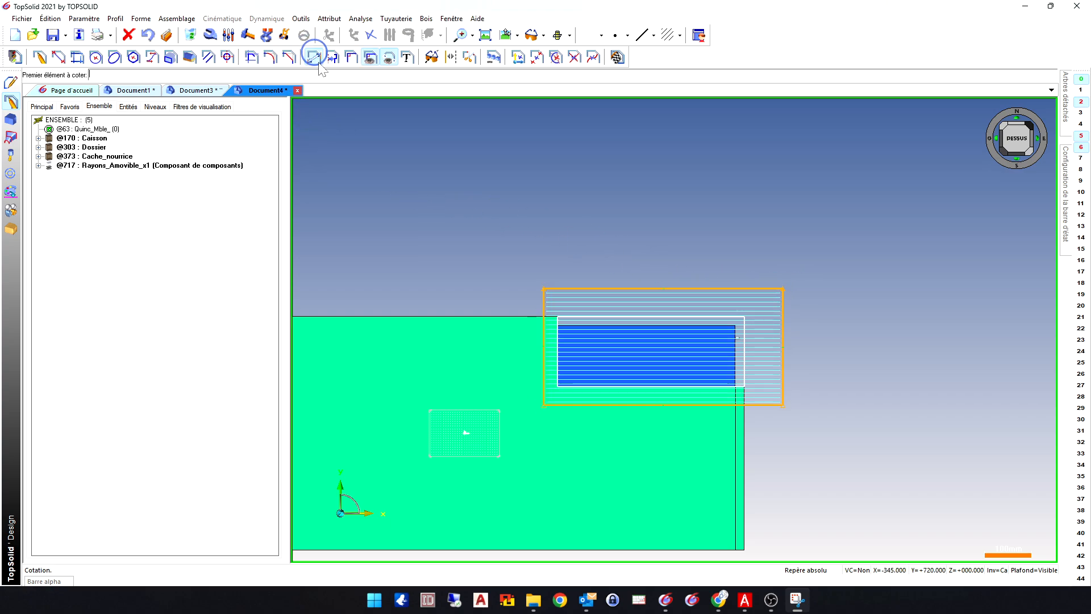
pyautogui.scroll(2, 555, 297)
pyautogui.click(556, 316)
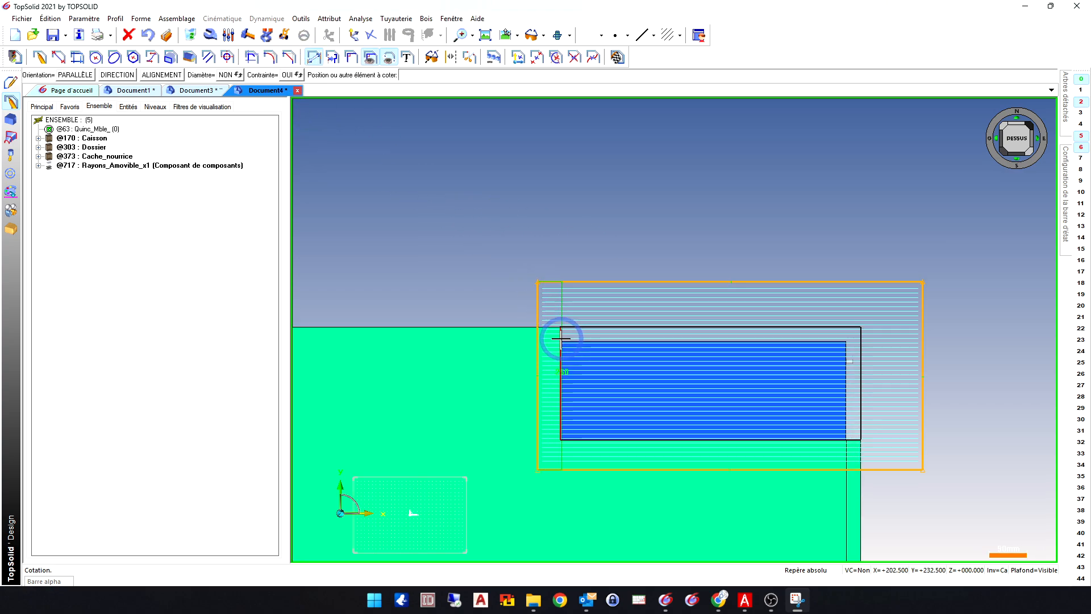
pyautogui.click(550, 250)
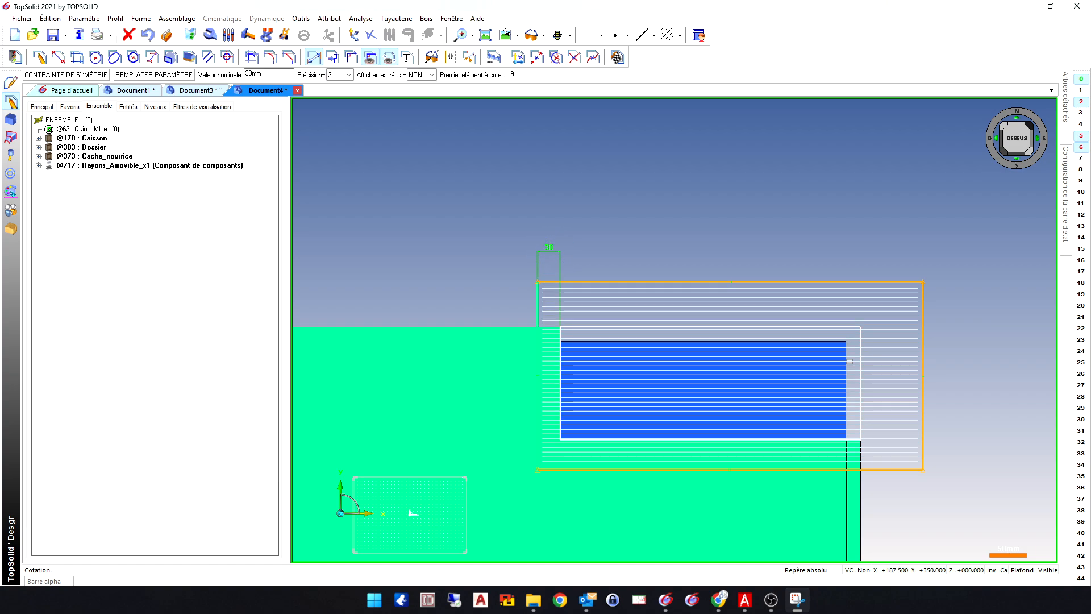
pyautogui.write('19')
pyautogui.press('Return')
# - Dimension the gap between the rectangle's front edge and the front edge of the recess outline
pyautogui.click(852, 440)
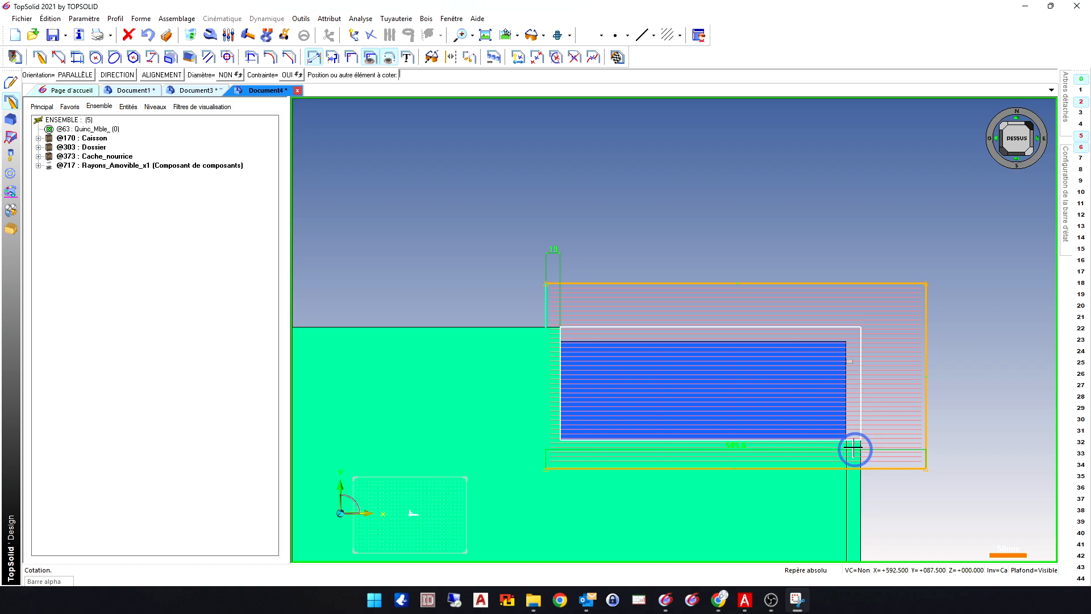
pyautogui.click(853, 441)
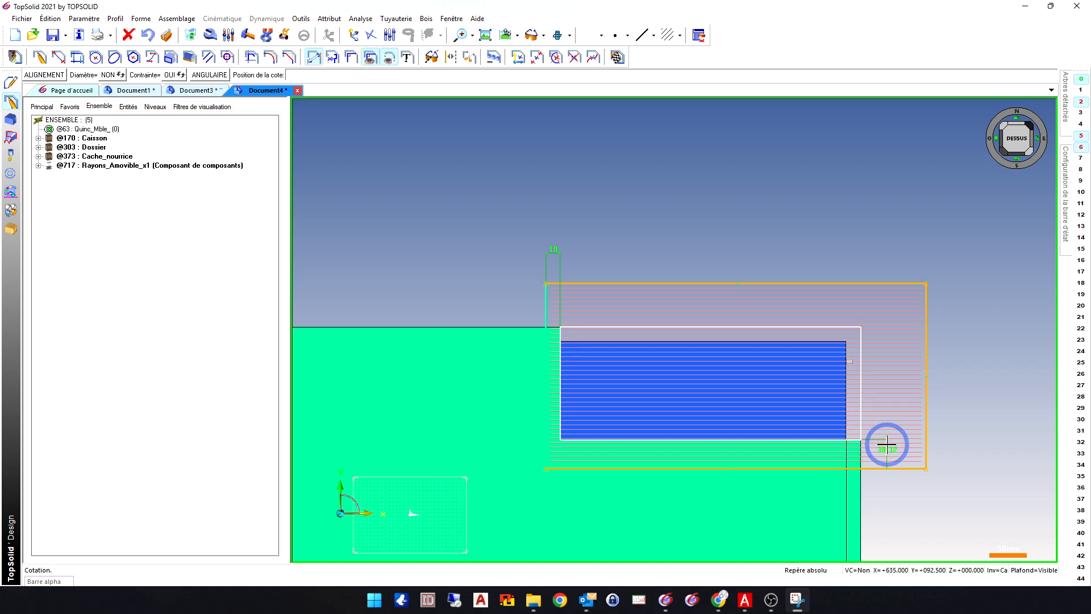
pyautogui.click(886, 444)
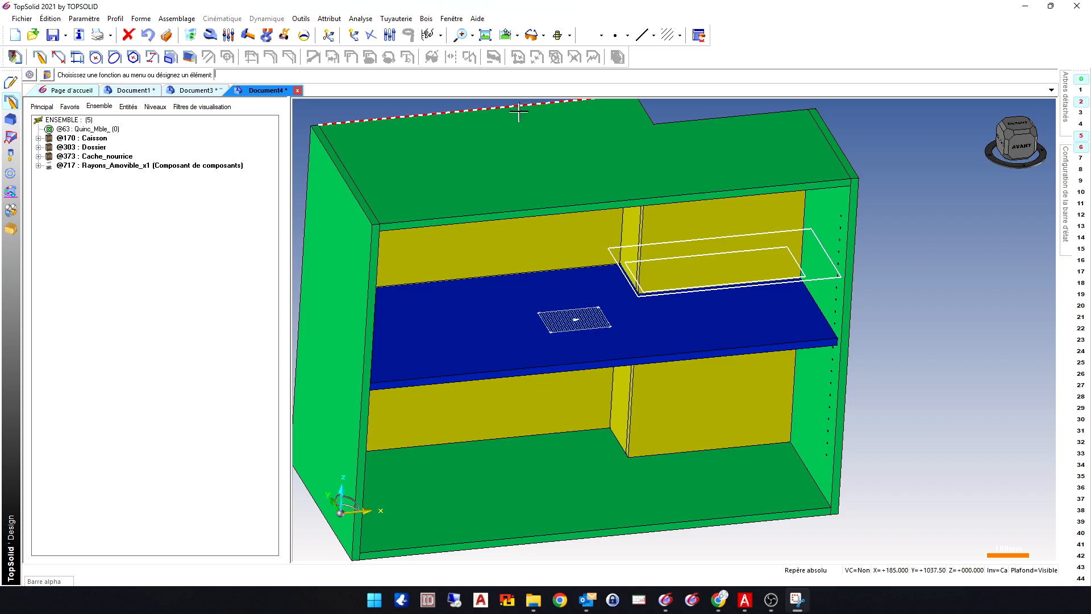
# - Cut a pocket (Poche) through the removable shelf with the rectangular contour sketched around the Cache_nourrice recess
pyautogui.click(424, 19)
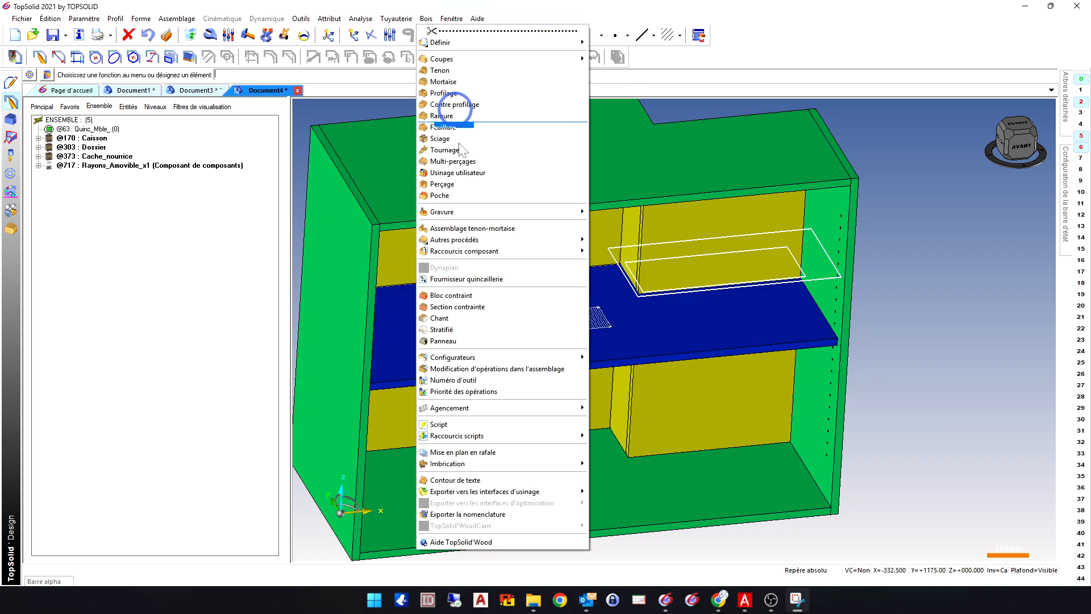
pyautogui.click(446, 209)
pyautogui.click(510, 314)
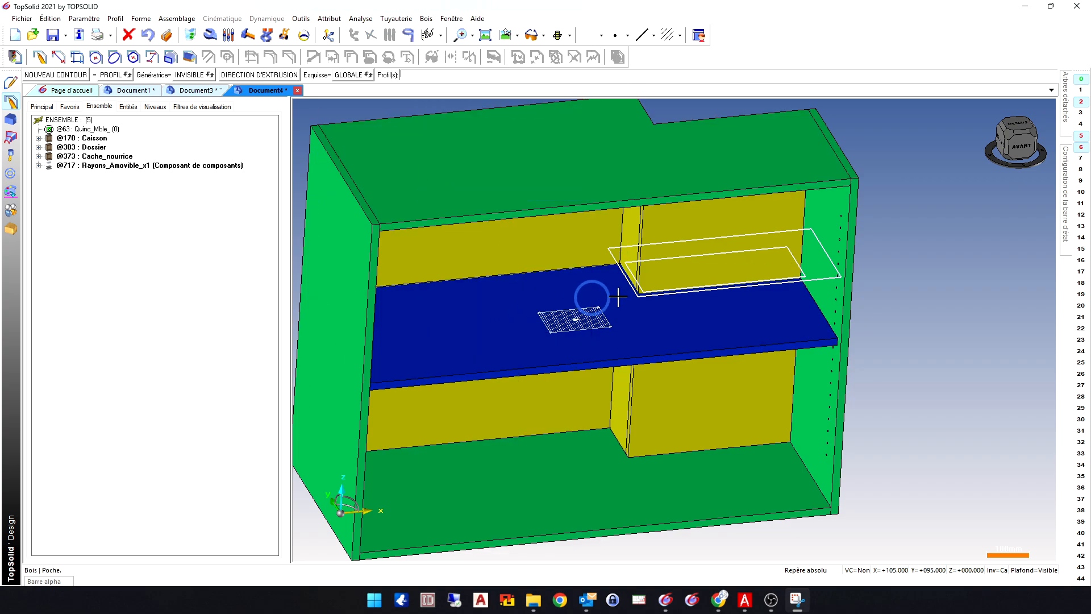
pyautogui.click(625, 277)
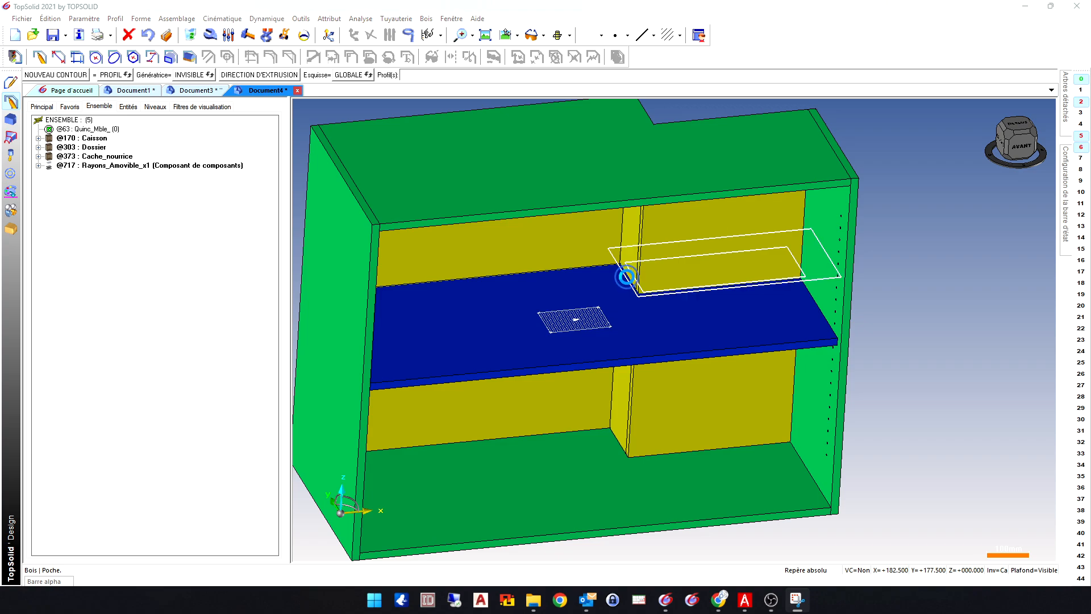
pyautogui.press('Return')
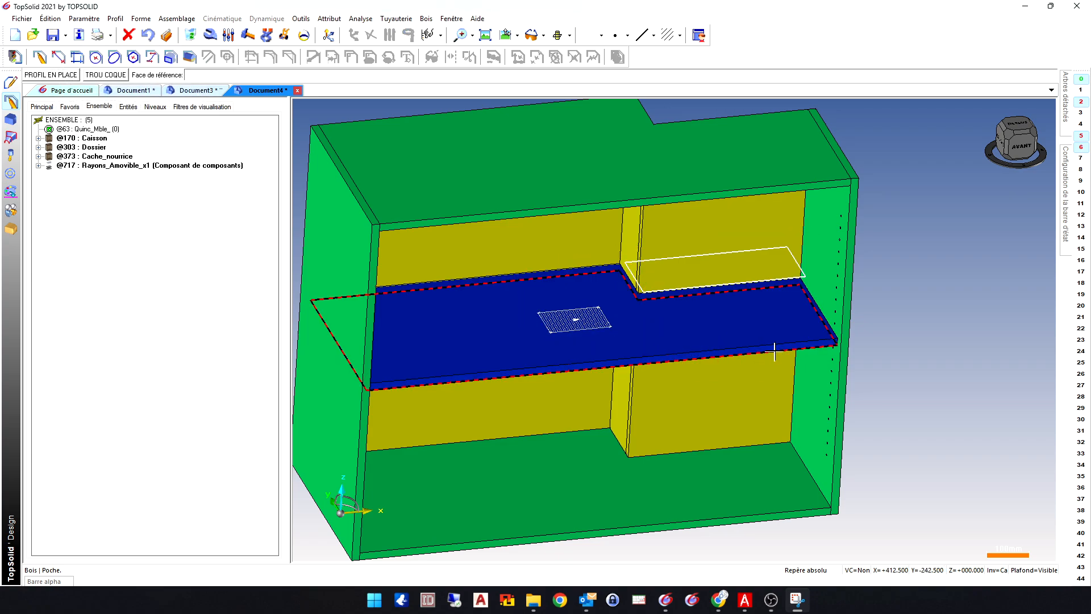
# - Set the shelf component's optional driver Decalage_Arriere_Percages_Droite to 180 mm
pyautogui.scroll(-2, 777, 344)
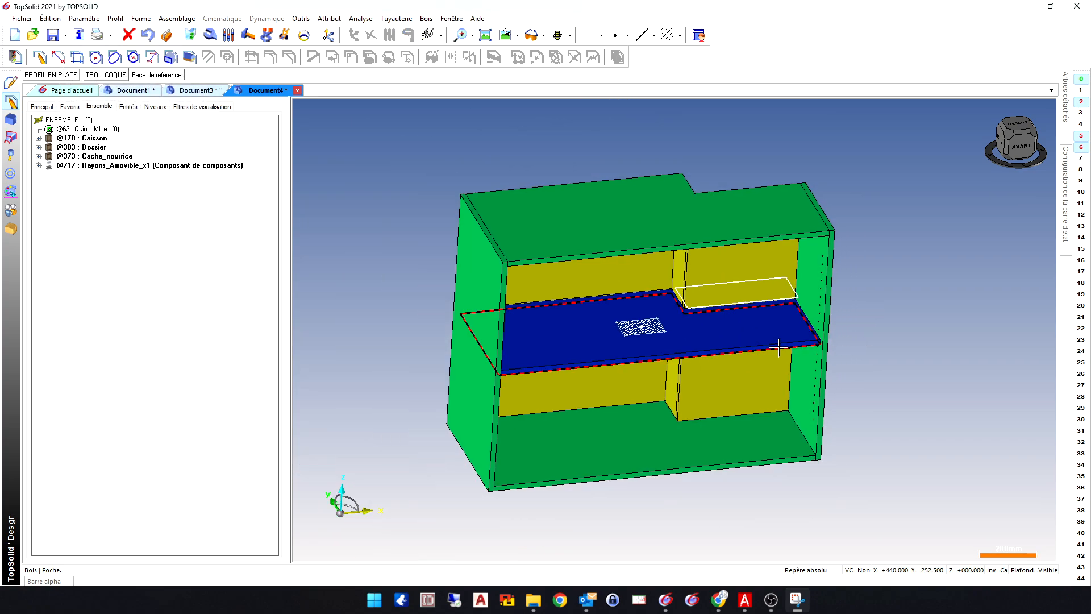
pyautogui.moveTo(771, 358); pyautogui.dragTo(790, 321, button='middle')
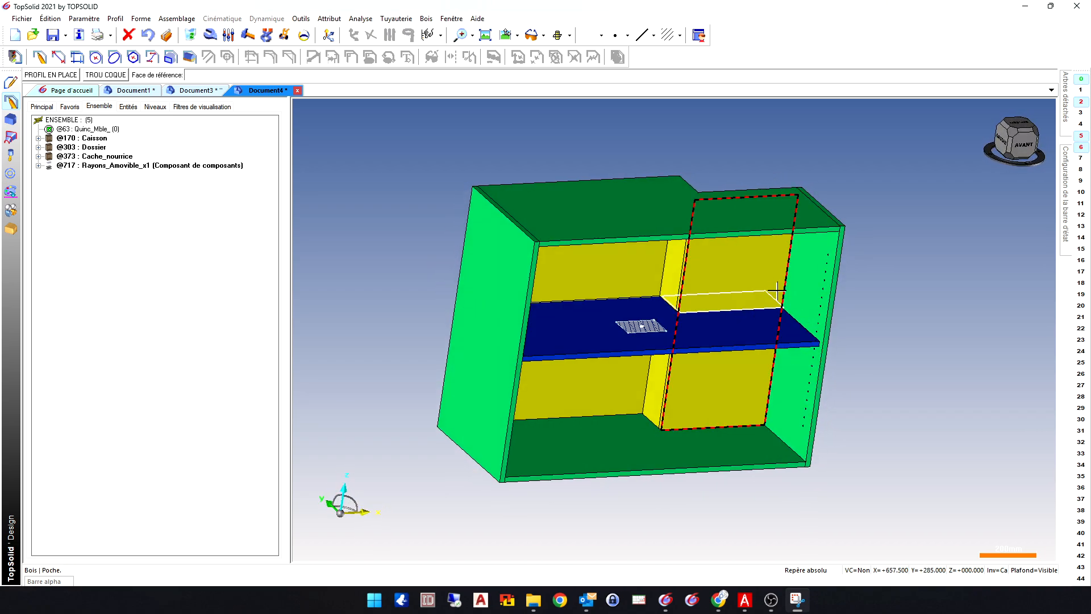
pyautogui.click(38, 166)
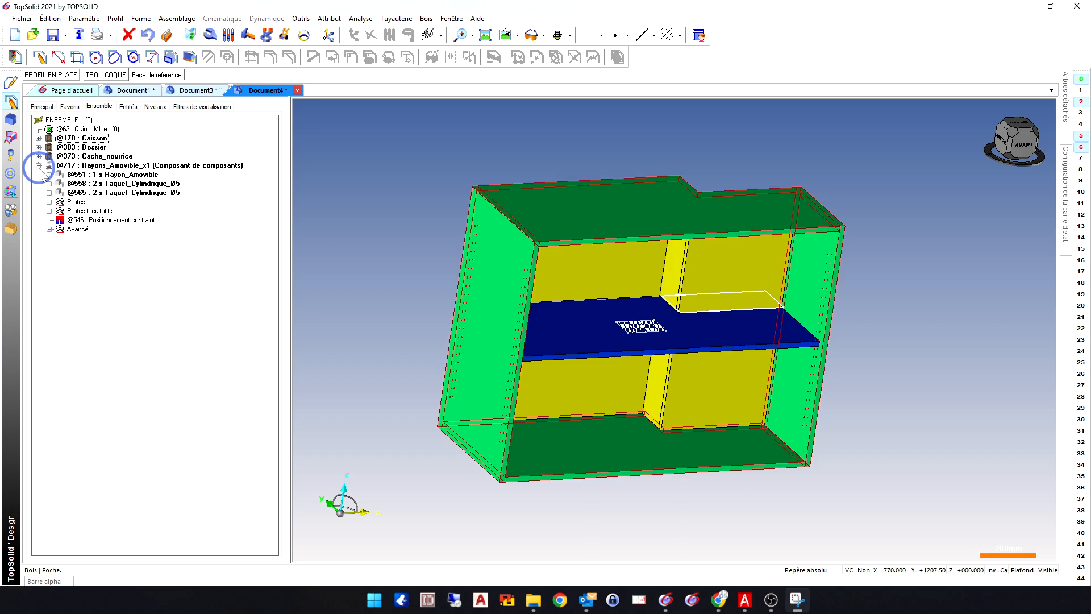
pyautogui.click(50, 211)
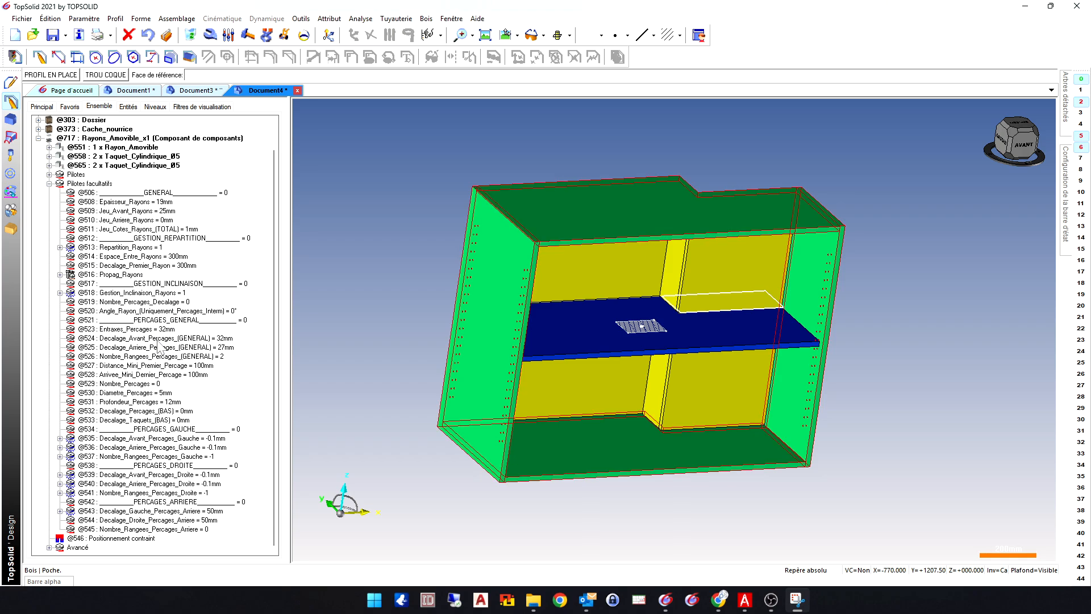
pyautogui.click(193, 484)
pyautogui.rightClick(196, 484)
pyautogui.click(231, 279)
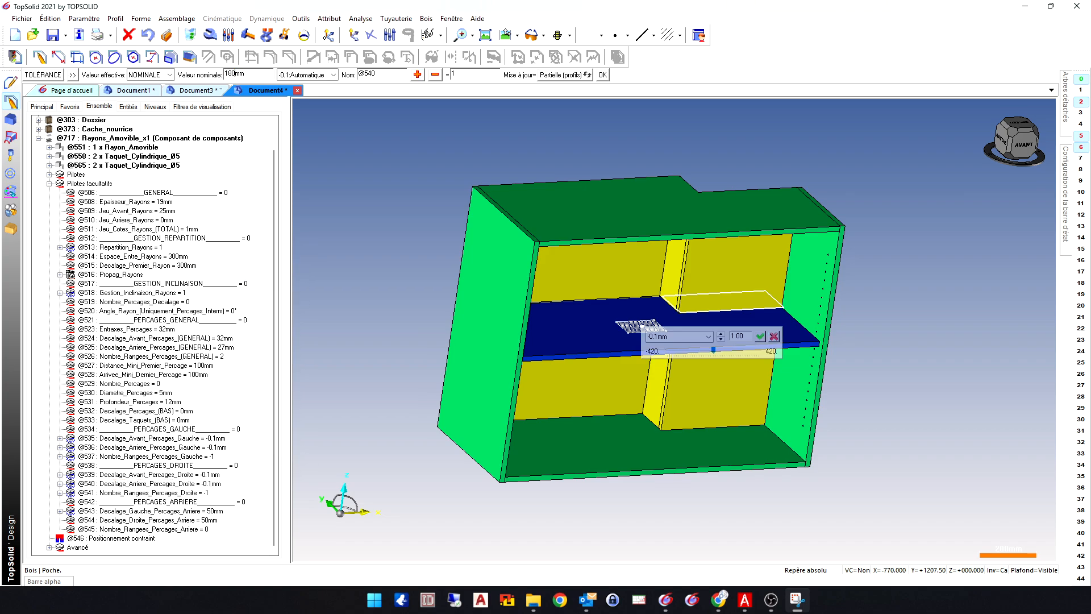
pyautogui.scroll(5, 744, 364)
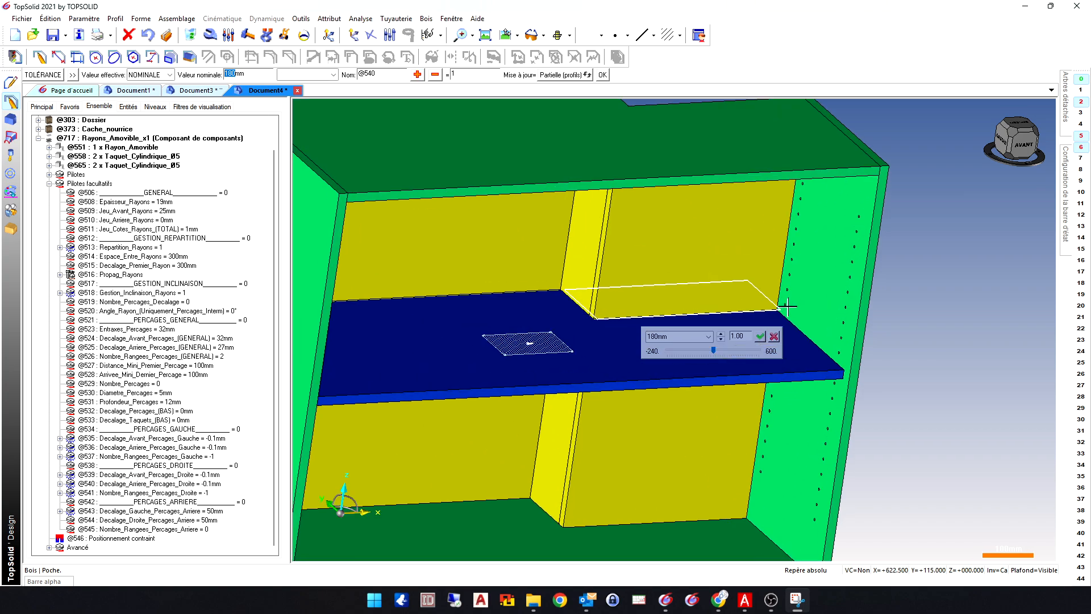
pyautogui.moveTo(796, 349); pyautogui.dragTo(746, 360, button='middle')
pyautogui.scroll(-4, 852, 419)
pyautogui.moveTo(896, 424); pyautogui.dragTo(761, 391, button='middle')
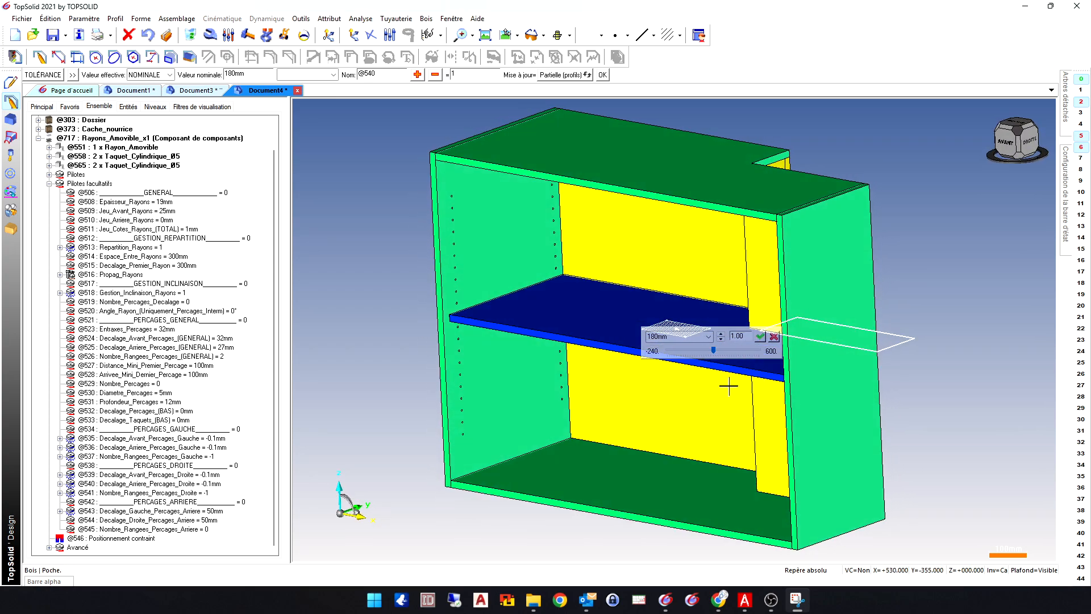
pyautogui.moveTo(631, 381); pyautogui.dragTo(637, 377, button='middle')
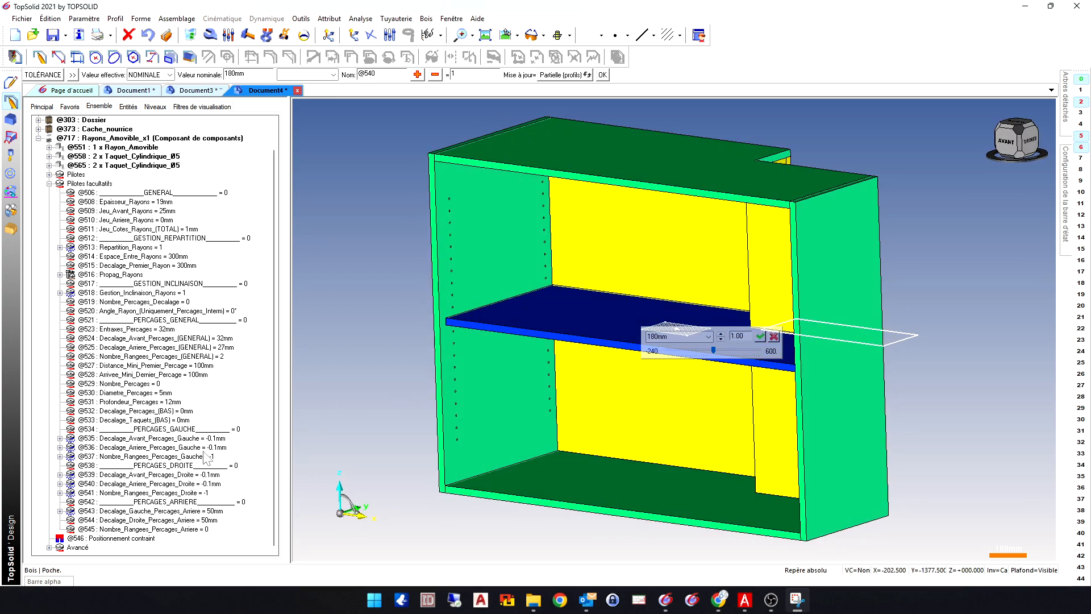
# - Set the shelf component's Nombre_Rangees_Percages_Arriere to 2 to add drilling rows in the back panel
pyautogui.doubleClick(203, 526)
pyautogui.scroll(-1, 203, 526)
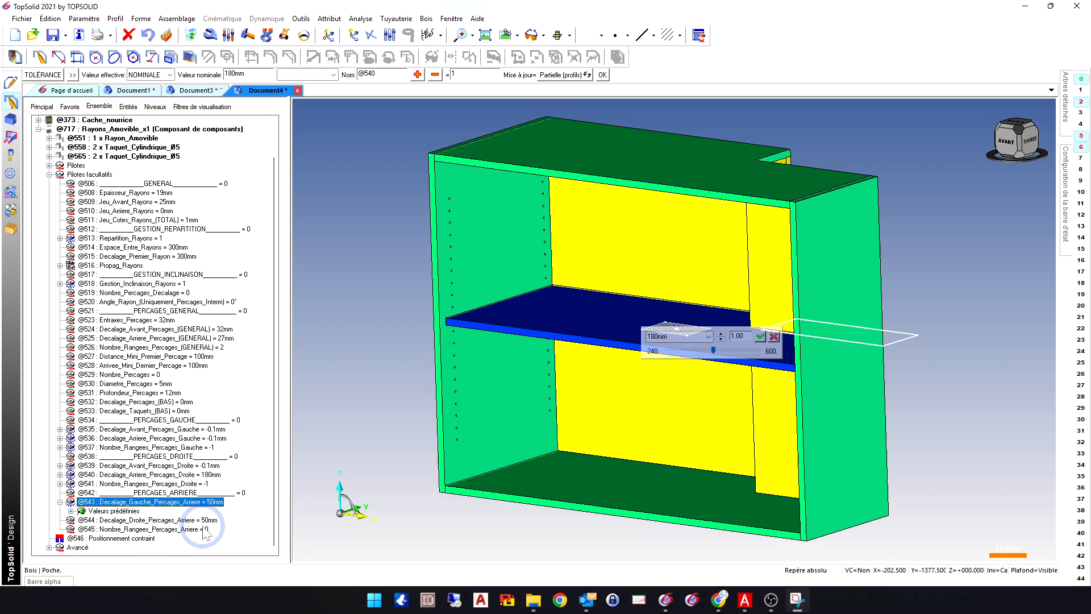
pyautogui.doubleClick(202, 529)
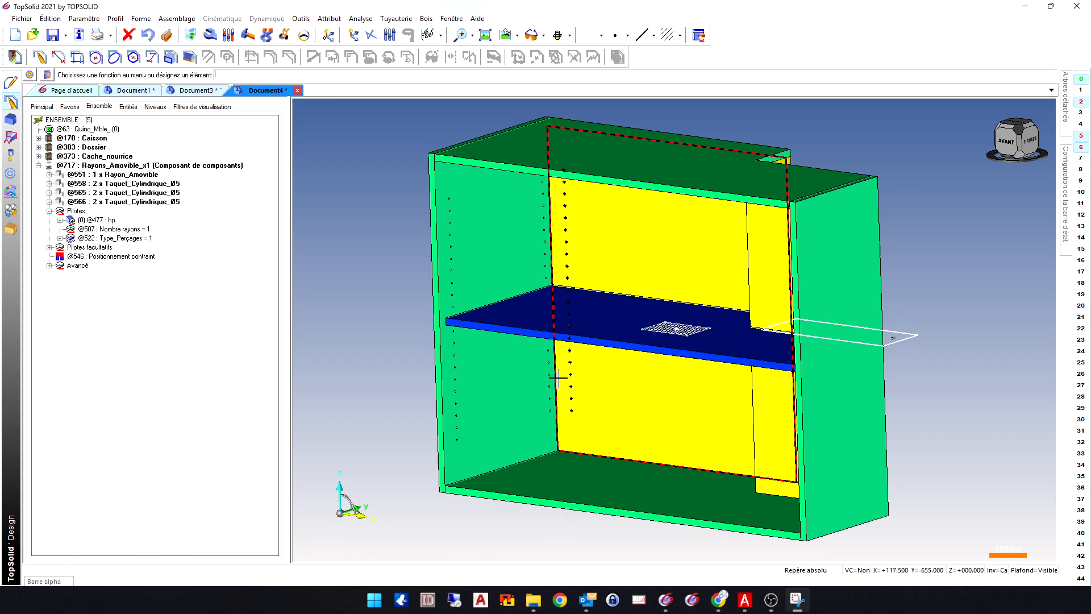
pyautogui.scroll(2, 579, 326)
pyautogui.scroll(-4, 599, 349)
pyautogui.moveTo(625, 389); pyautogui.dragTo(679, 413, button='middle')
pyautogui.scroll(3, 770, 367)
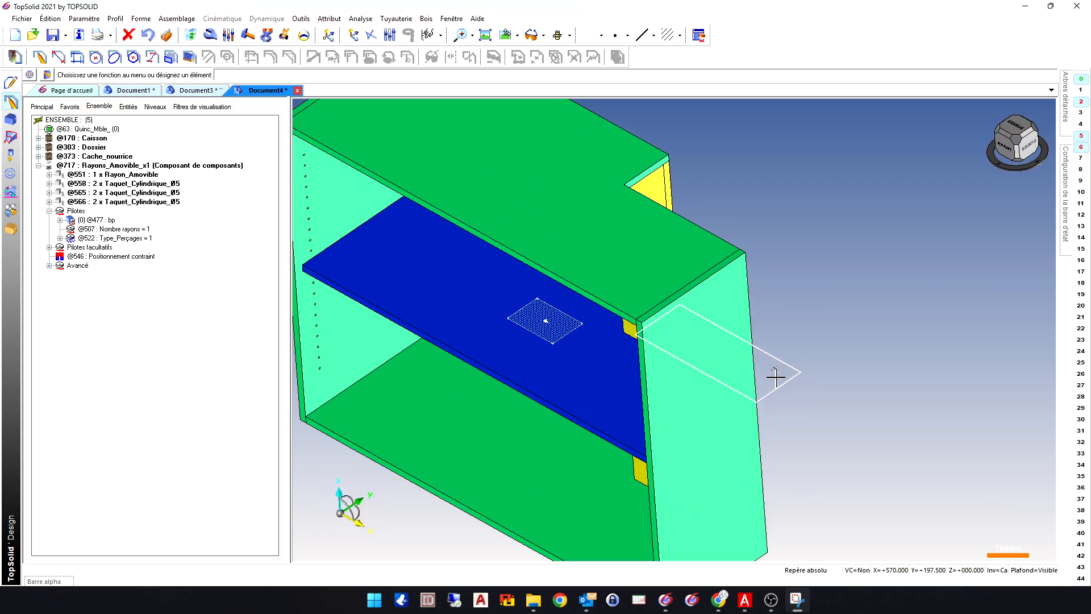
# - Measure the distance between the cabinet's right side panel and the side face of the Cache_nourrice, and display the measurement results
pyautogui.scroll(-3, 774, 370)
pyautogui.moveTo(776, 373); pyautogui.dragTo(731, 358, button='middle')
pyautogui.scroll(3, 739, 301)
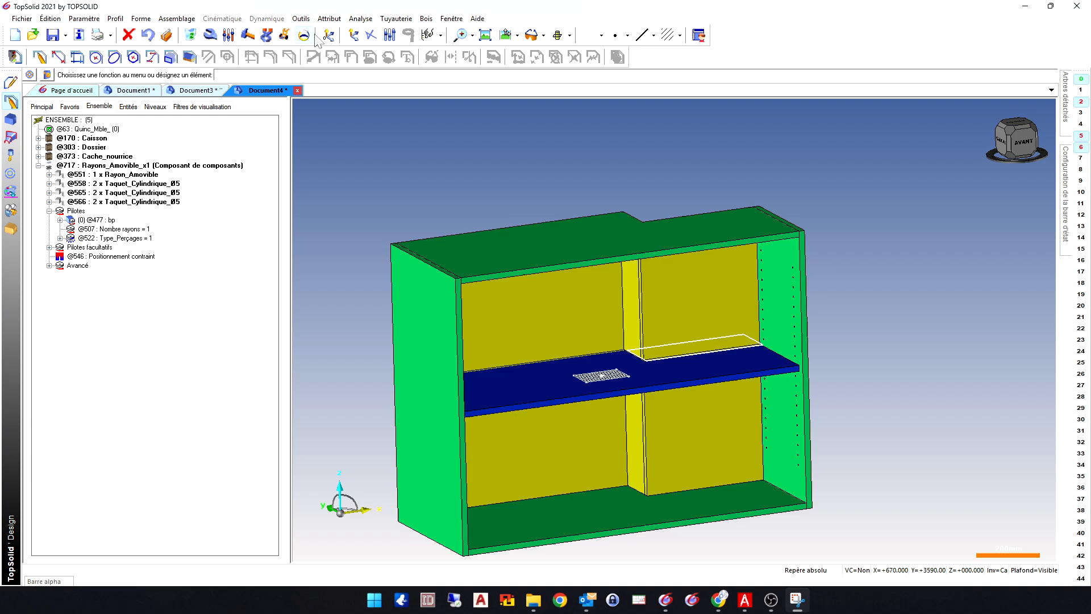
pyautogui.click(359, 19)
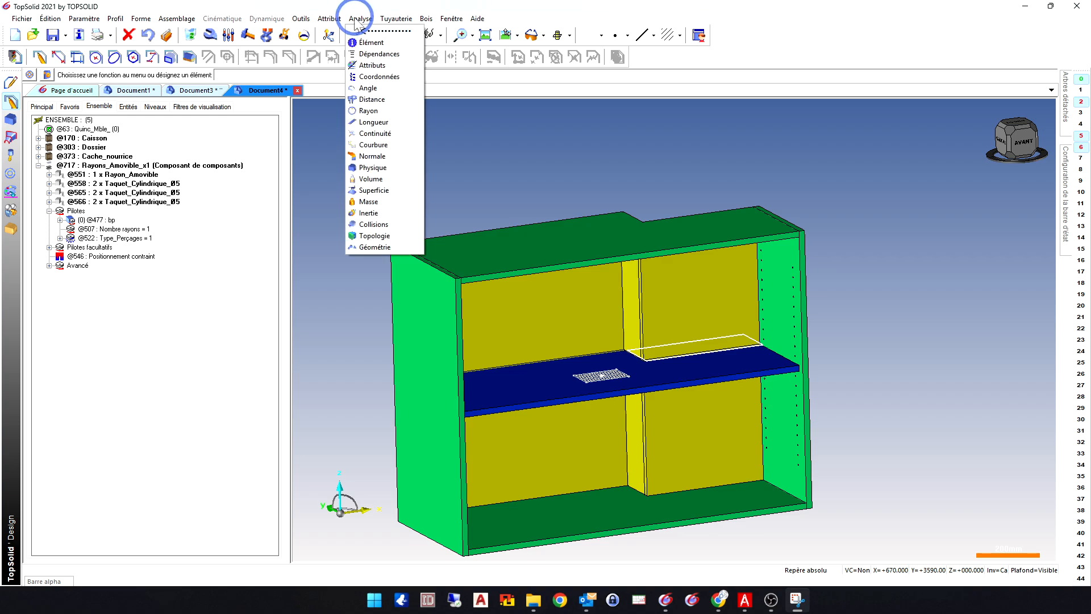
pyautogui.click(378, 101)
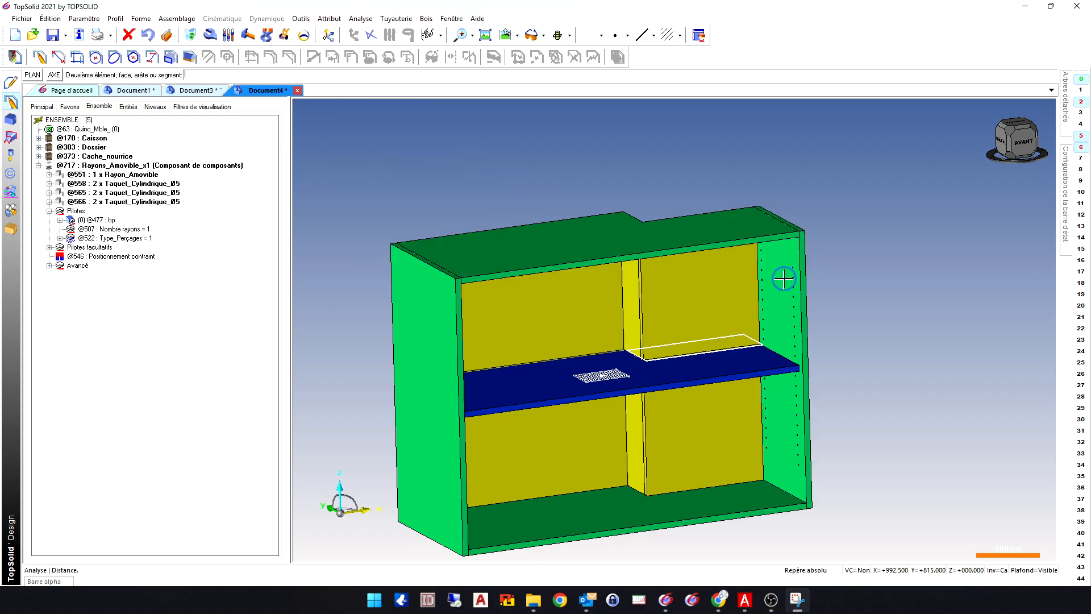
pyautogui.click(639, 287)
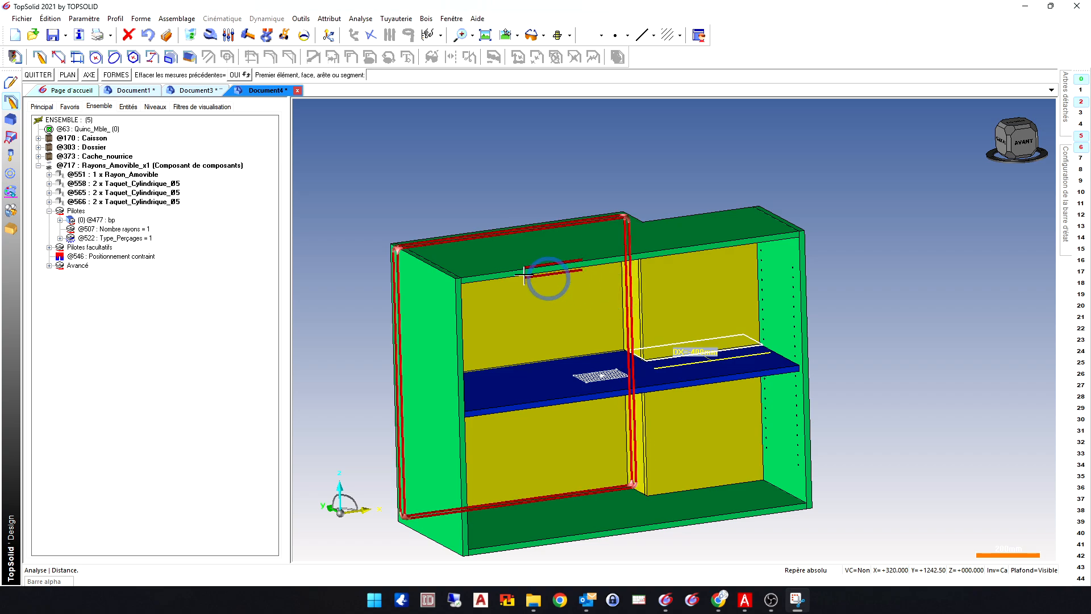
pyautogui.click(43, 579)
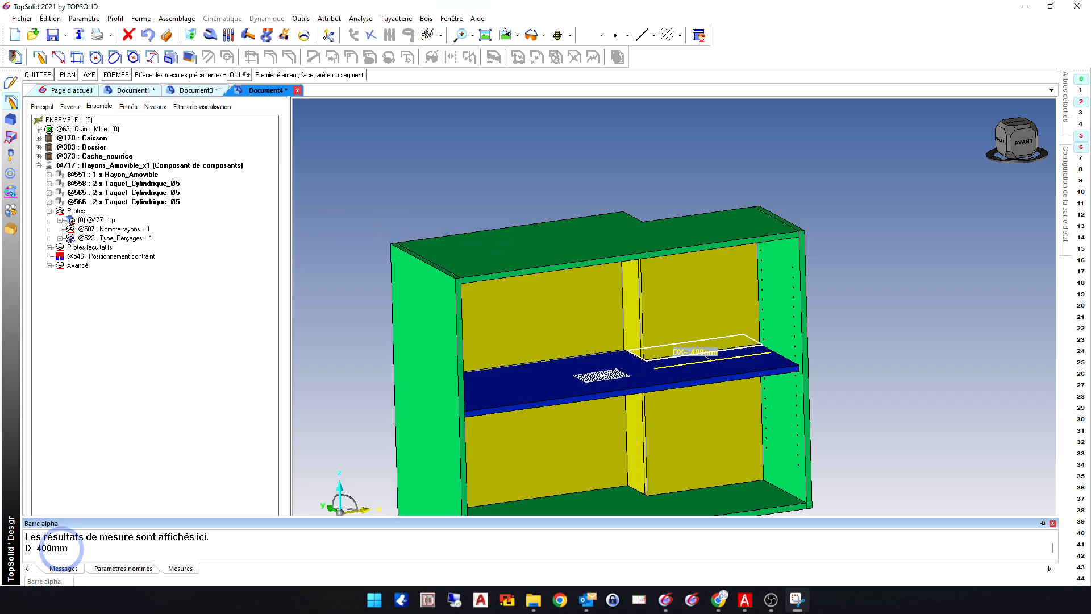
# - Set the shelf component's optional driver Decalage_Droite_Percages_Arriere to 450 mm
pyautogui.rightClick(108, 308)
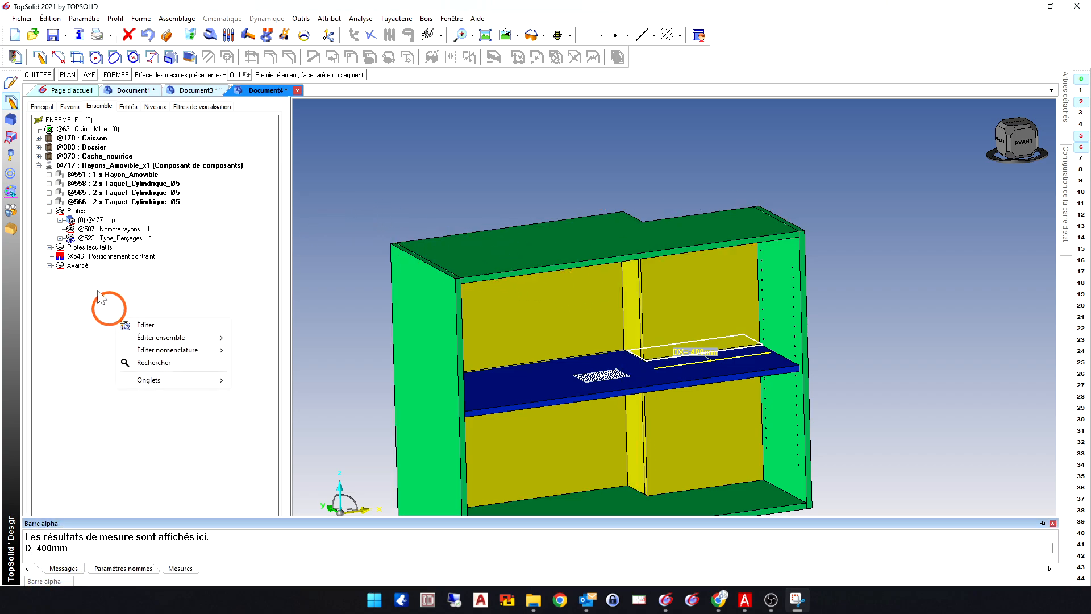
pyautogui.click(49, 248)
pyautogui.scroll(-1, 130, 329)
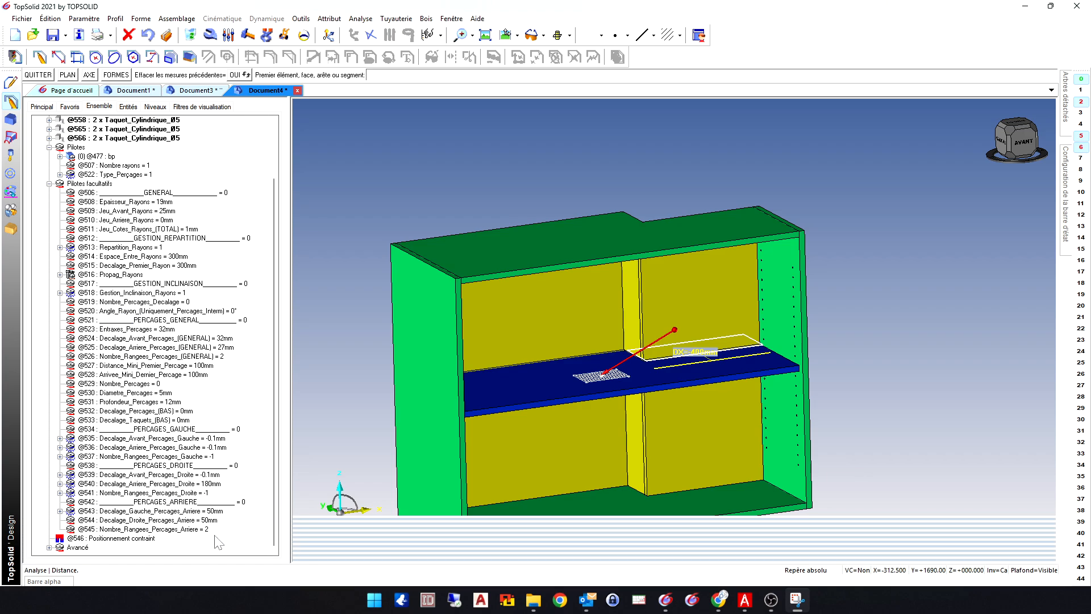
pyautogui.doubleClick(206, 520)
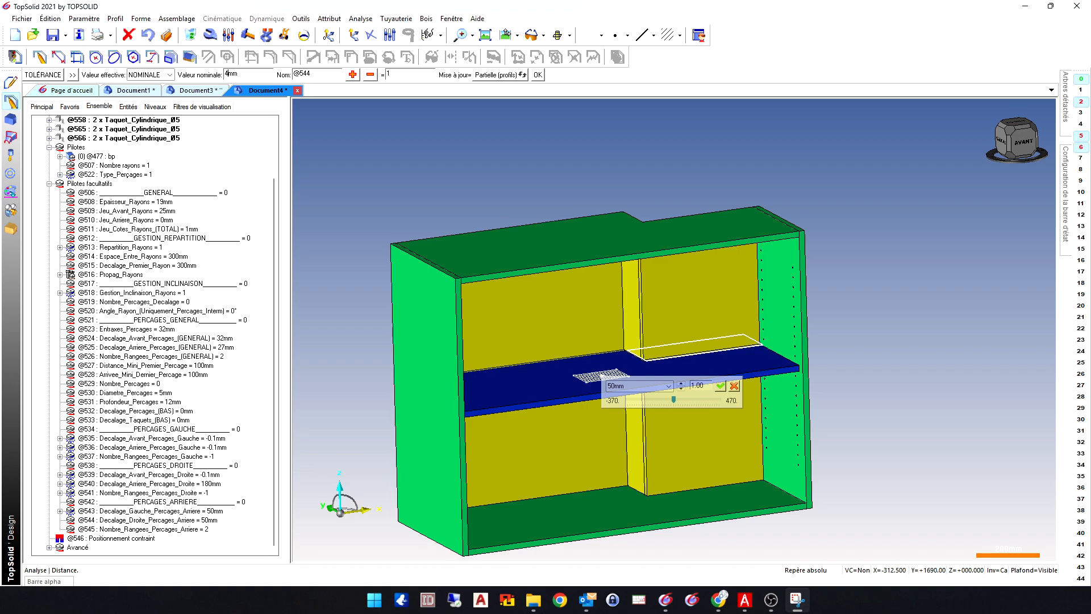
pyautogui.press('Return')
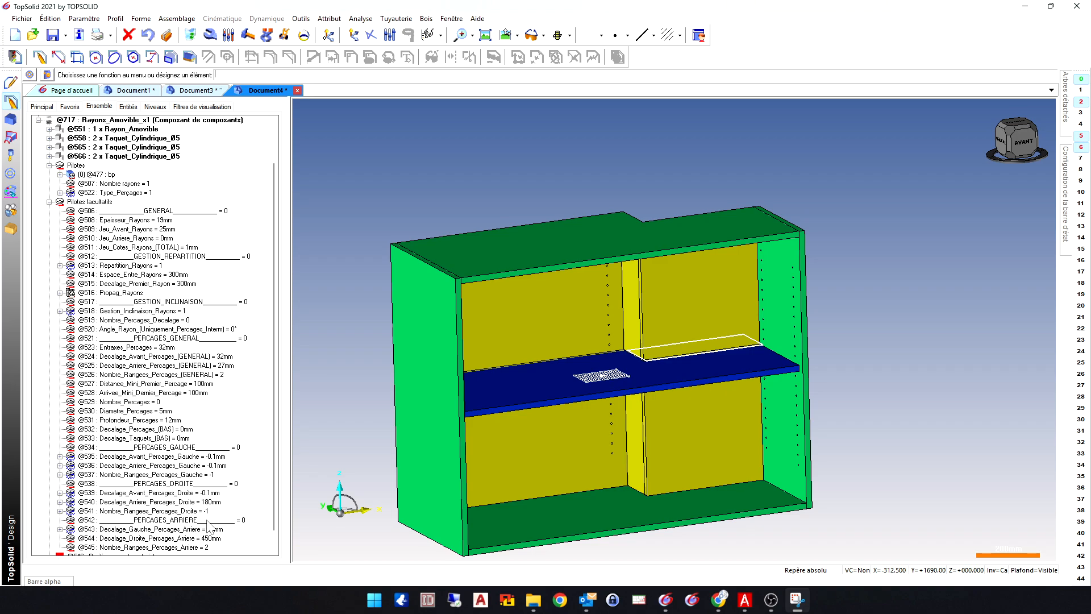
pyautogui.scroll(-2, 508, 411)
pyautogui.moveTo(555, 413); pyautogui.dragTo(705, 405, button='middle')
pyautogui.scroll(4, 570, 409)
pyautogui.scroll(-3, 625, 403)
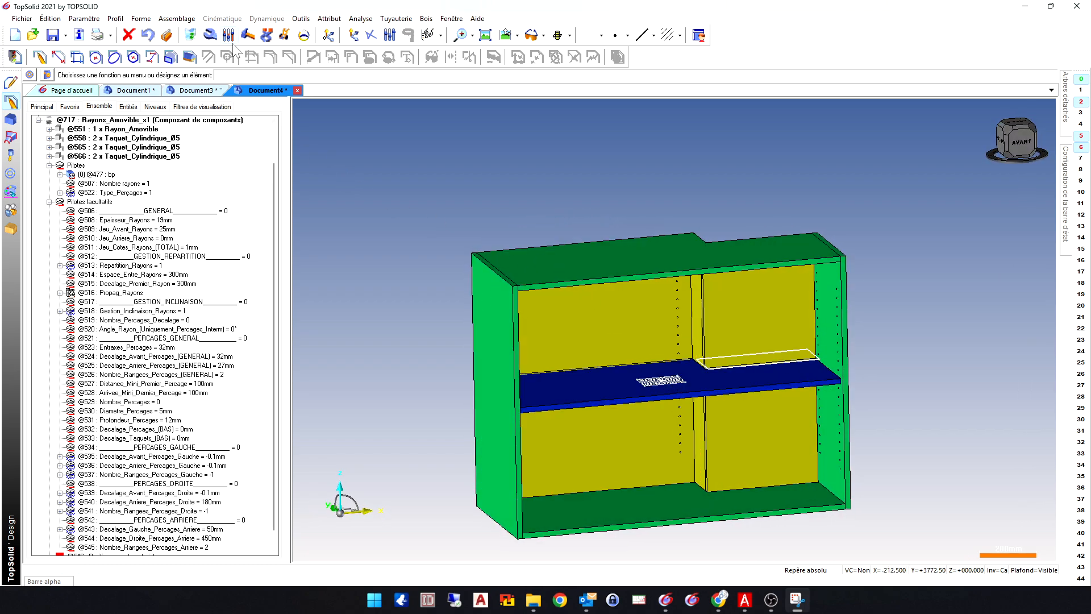
# - Interchange the Rayon_Amovible sub-component with the Rayon_L_Bois variant, using the code Poches_Taquets
pyautogui.click(610, 384)
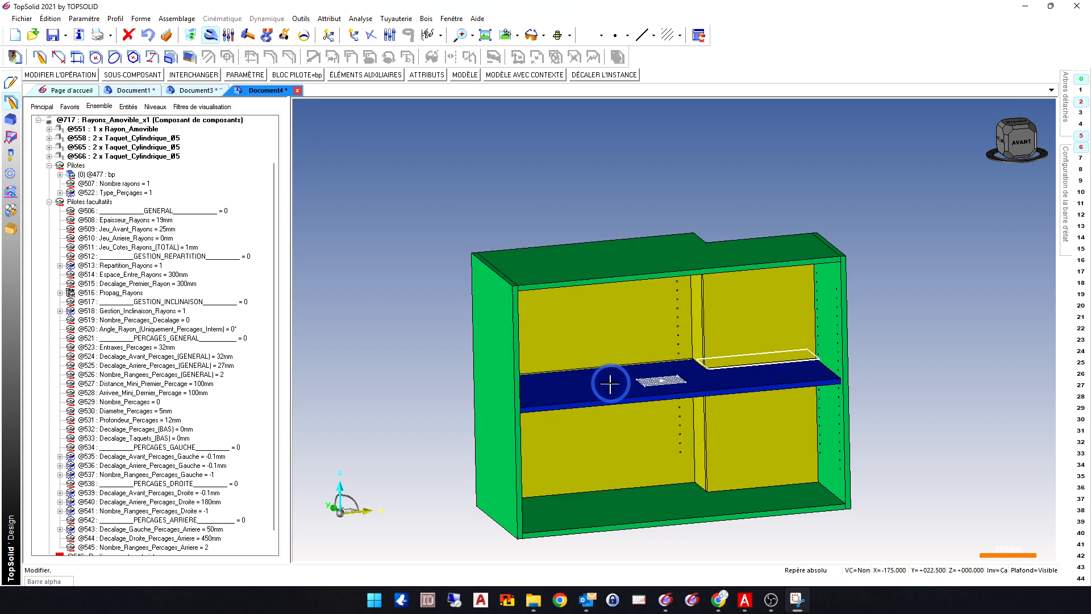
pyautogui.click(126, 75)
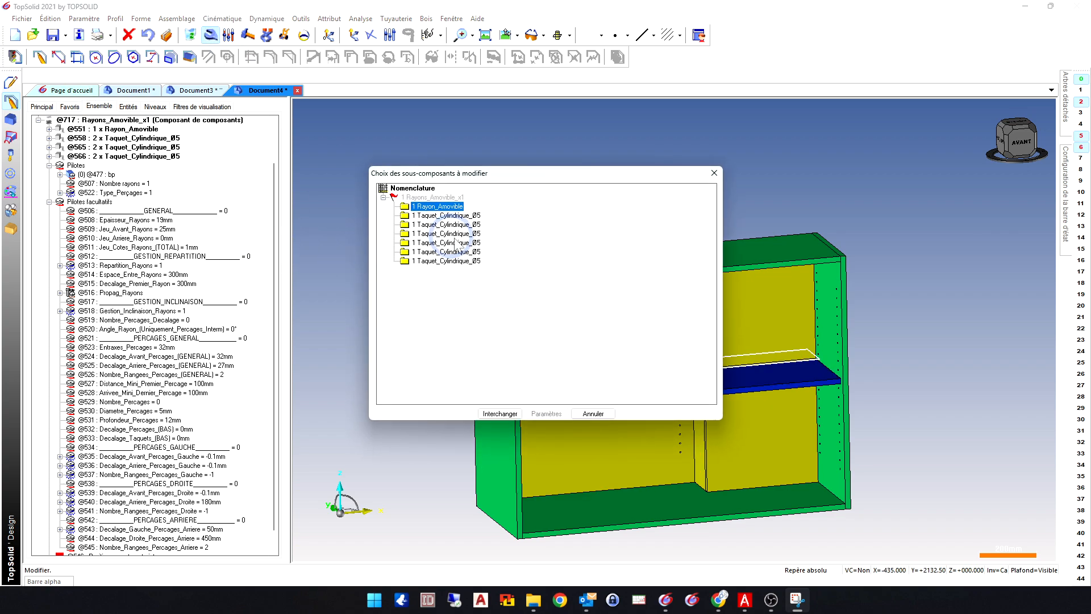
pyautogui.click(500, 413)
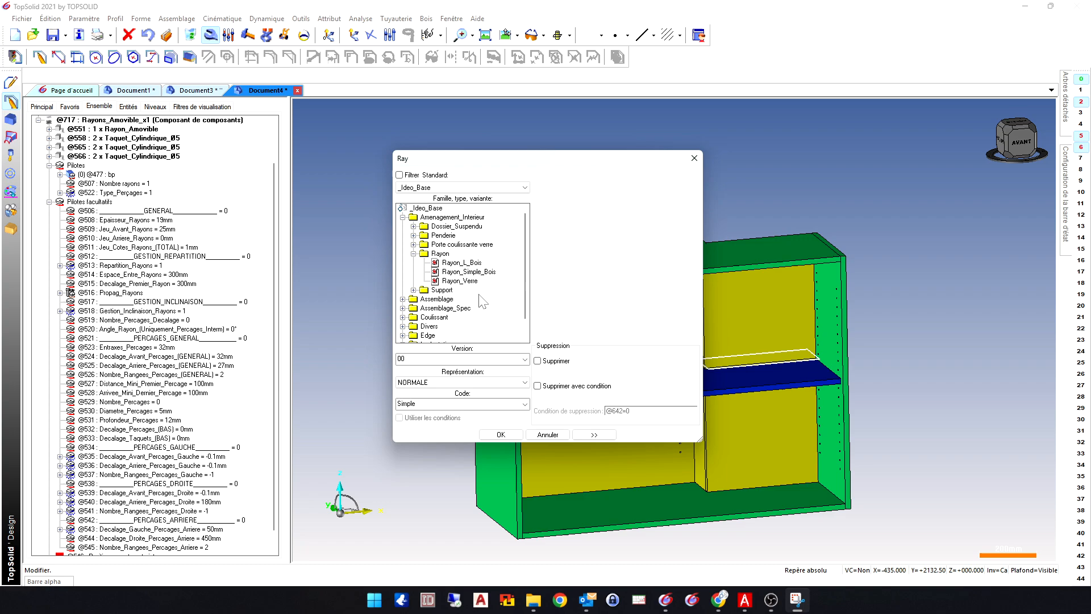
pyautogui.click(473, 272)
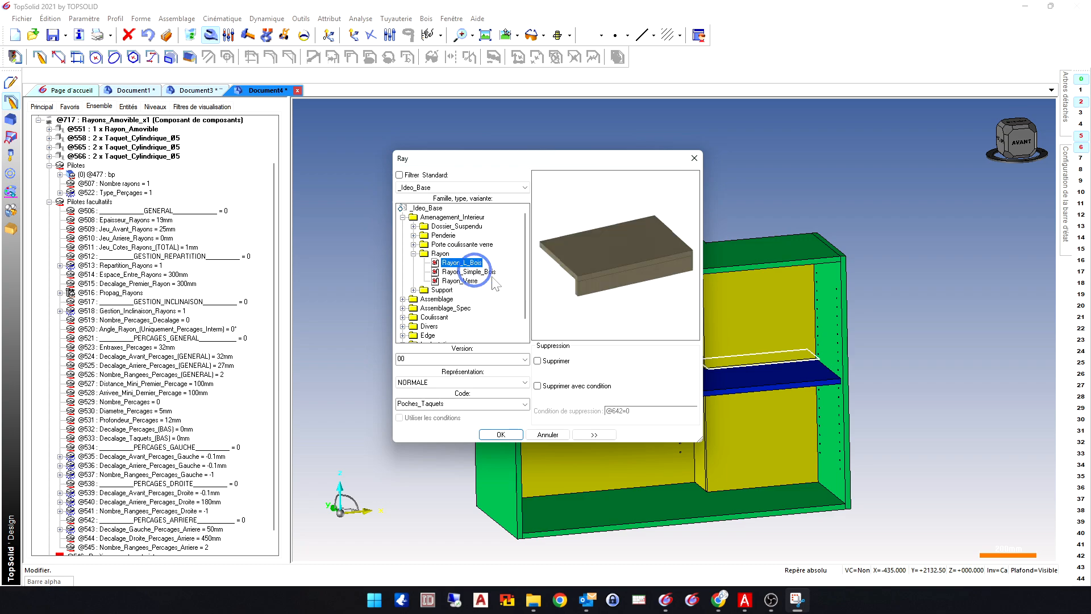
pyautogui.rightClick(771, 216)
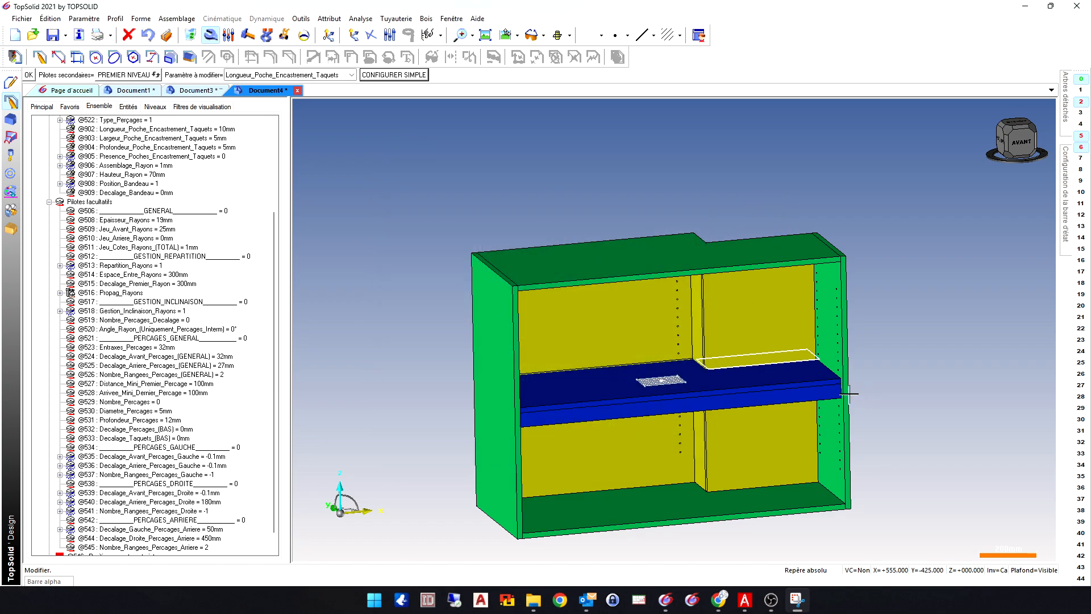
pyautogui.moveTo(898, 379)
pyautogui.mouseDown(button='middle')
pyautogui.moveTo(835, 369)
pyautogui.moveTo(935, 366)
pyautogui.moveTo(909, 362)
pyautogui.mouseUp(button='middle')
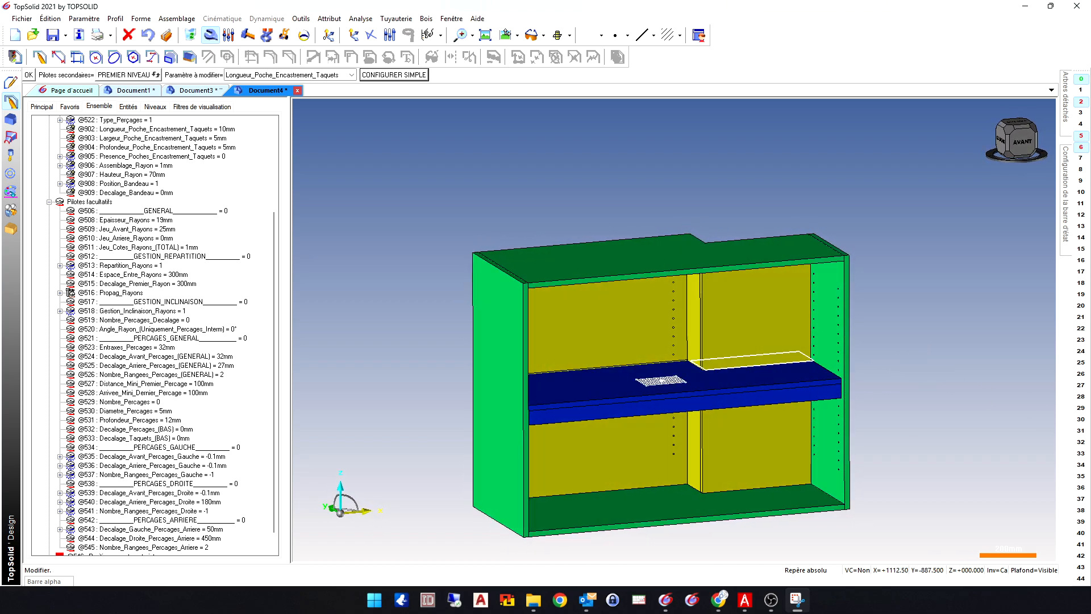